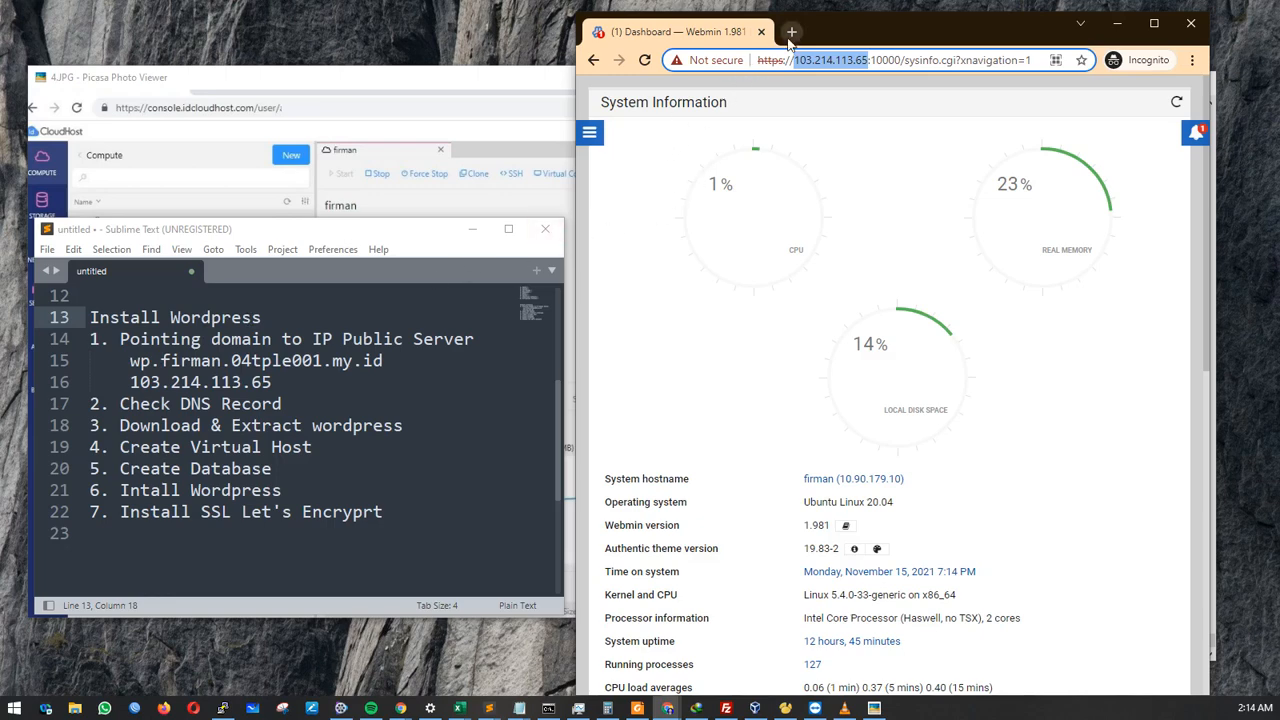
Select wp.firman from the domain in the notes, then go back to the browser.
left_click_drag(383, 361, 130, 362)
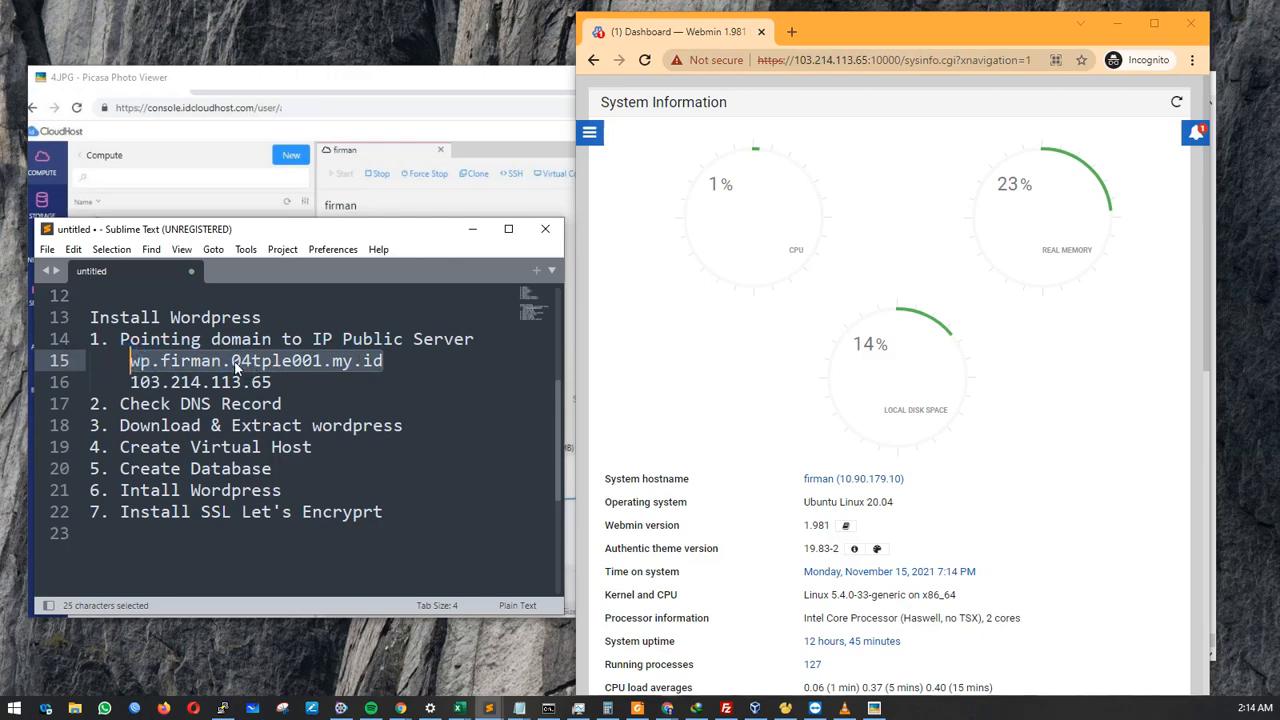
left_click(222, 361)
left_click_drag(222, 361, 122, 363)
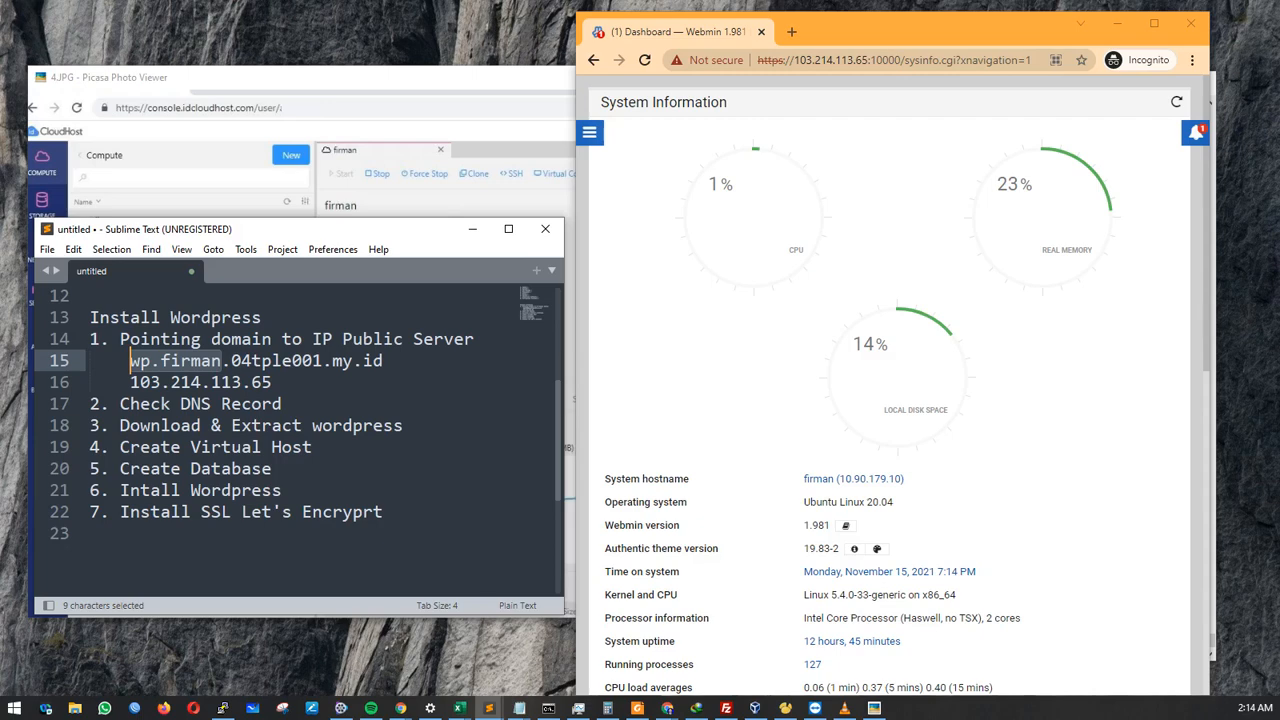
key("alt+Tab")
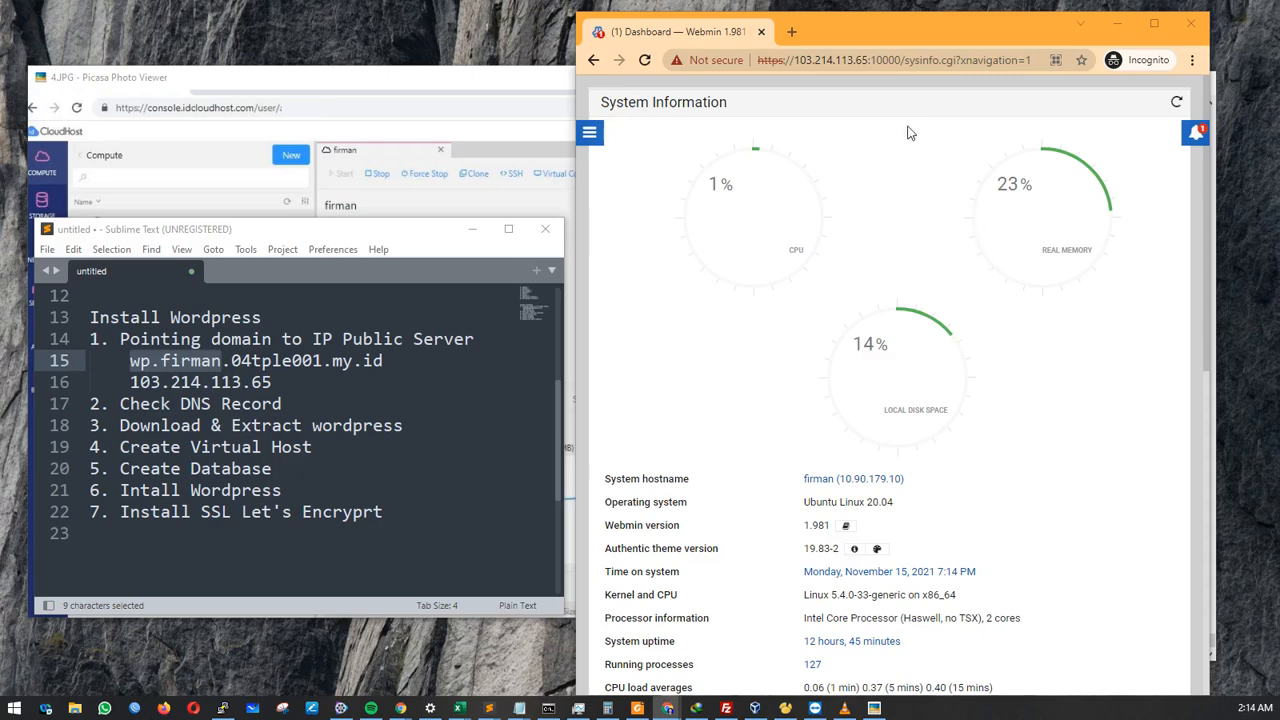
Log in at dash.cloudflare.com with saved credentials and open the 04tple001.my.id site.
left_click(791, 31)
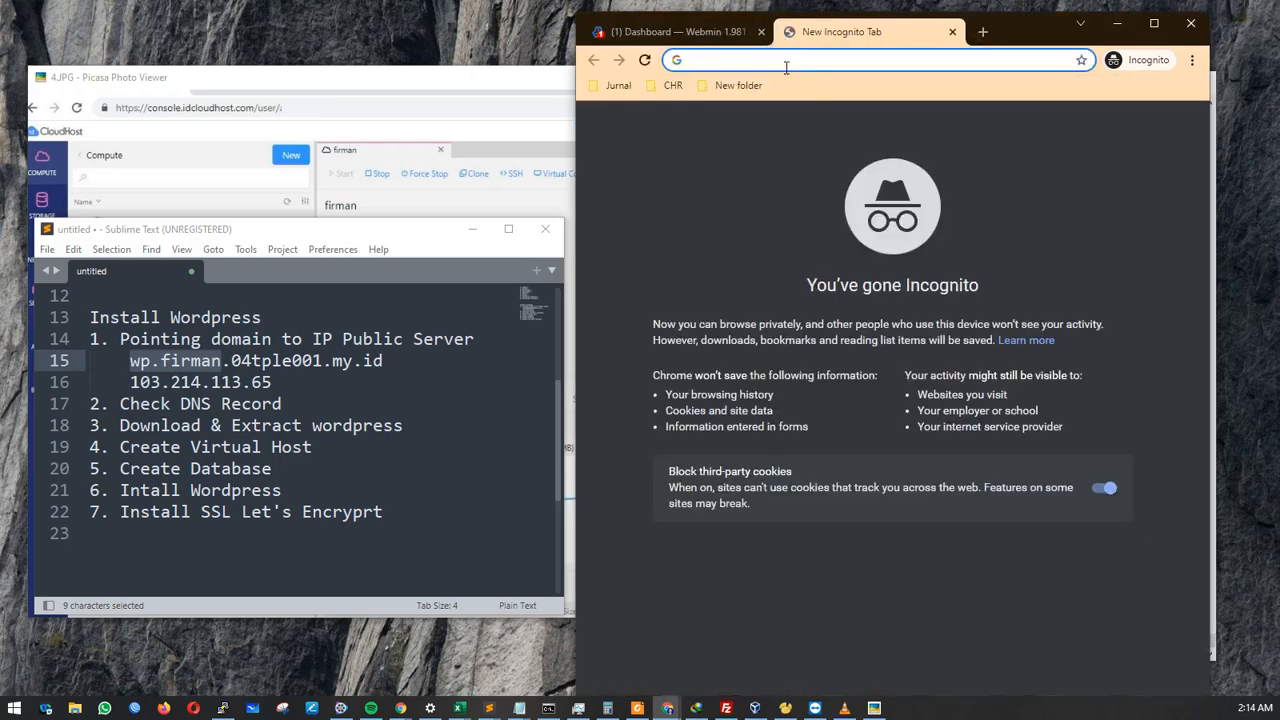
type("https://dash.cloudflare.com/login")
key("Return")
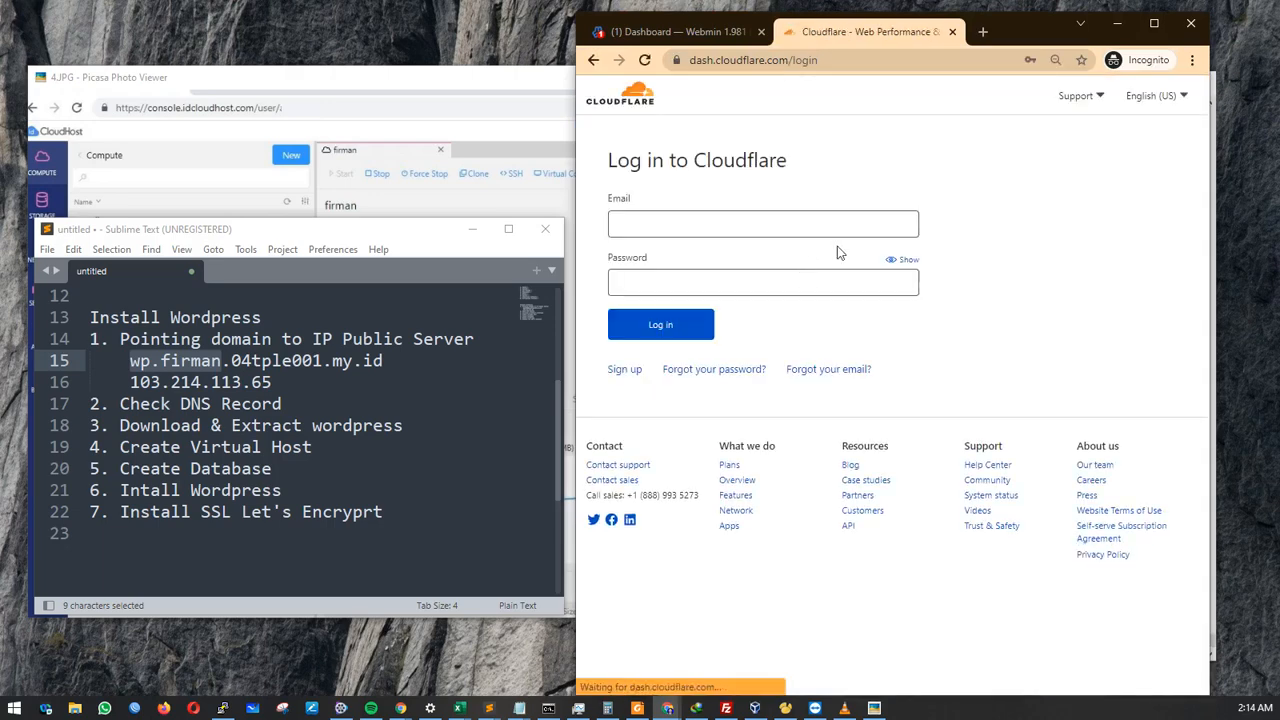
left_click(785, 224)
left_click(754, 266)
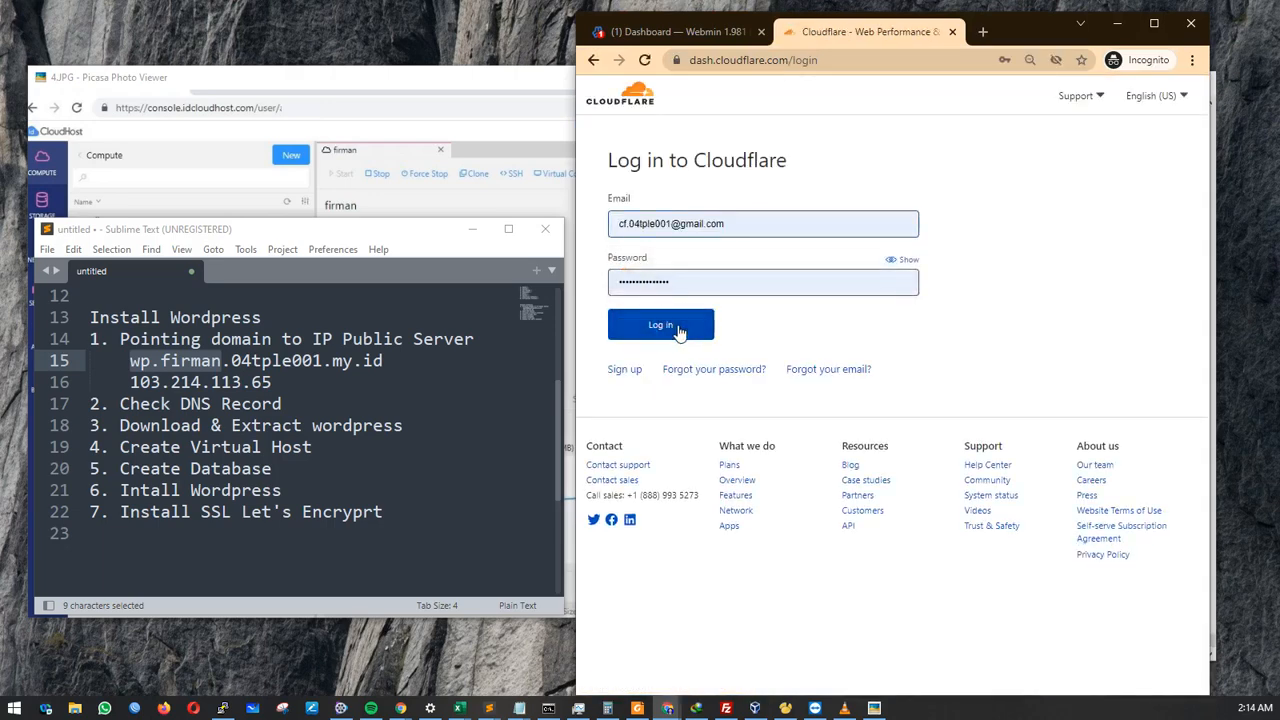
left_click(678, 332)
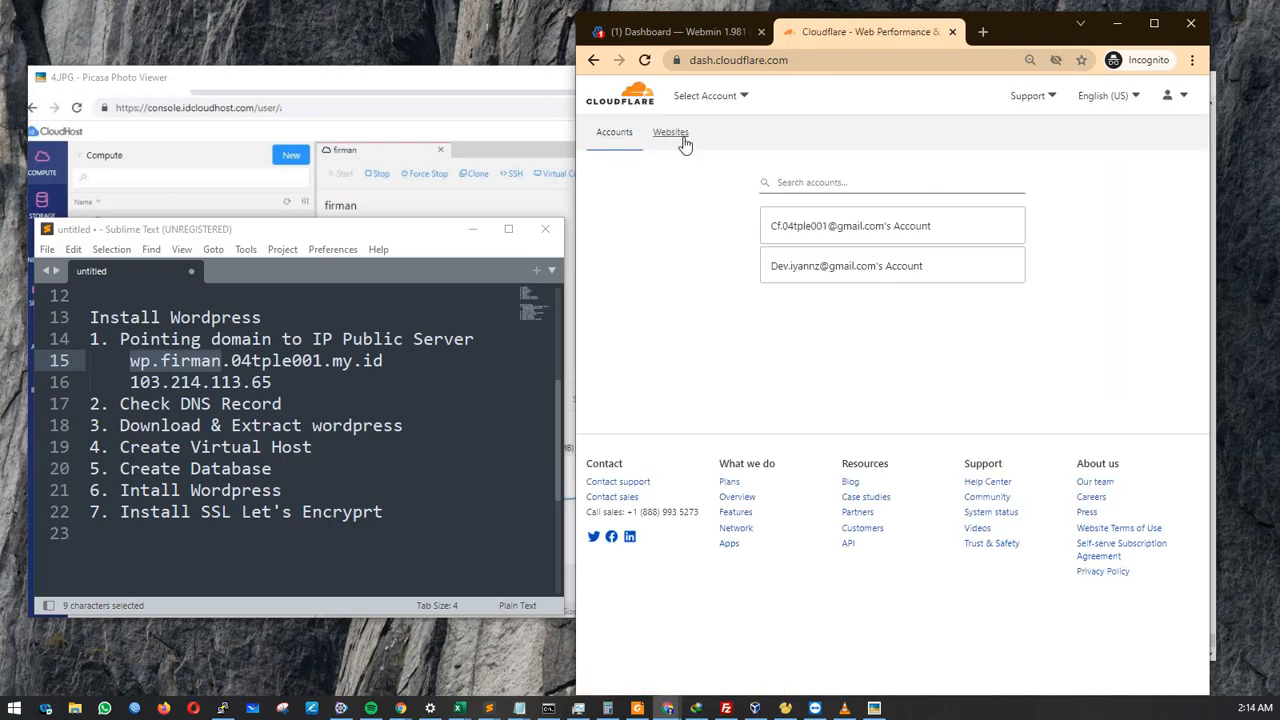
left_click(679, 144)
left_click(683, 256)
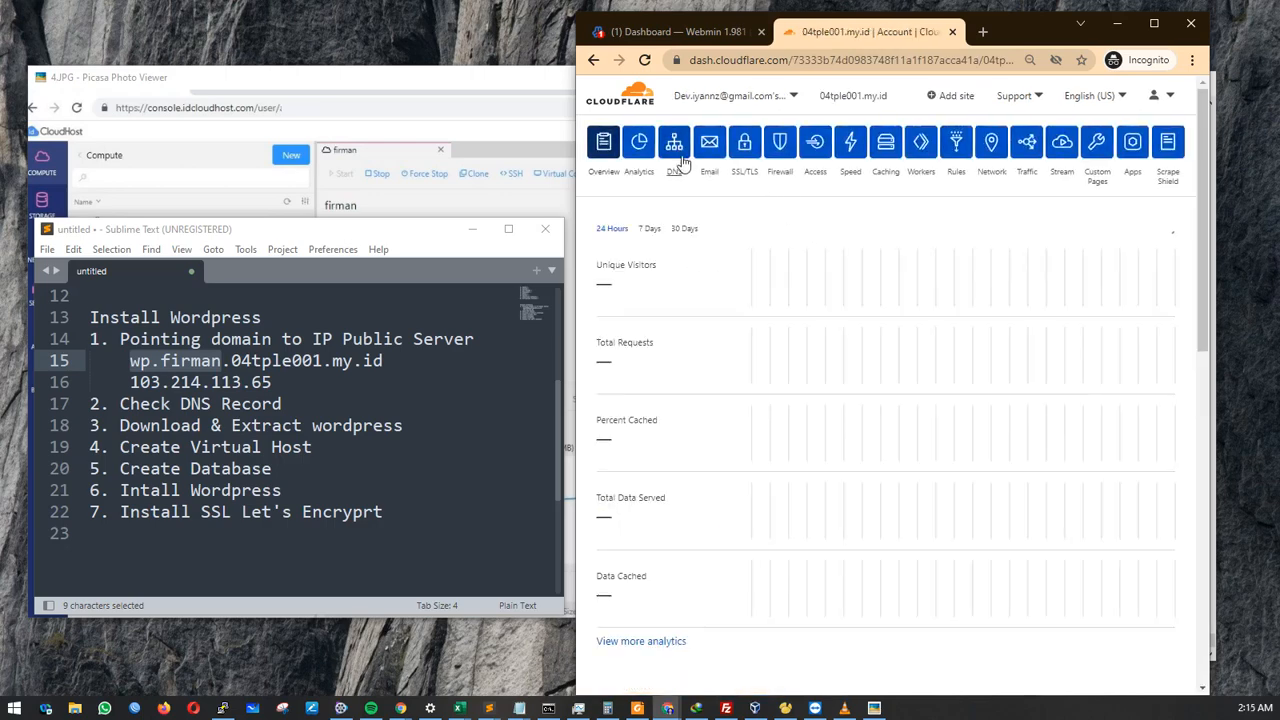
Start a new DNS record and paste wp.firman, copied from the notes, as its name.
left_click(675, 146)
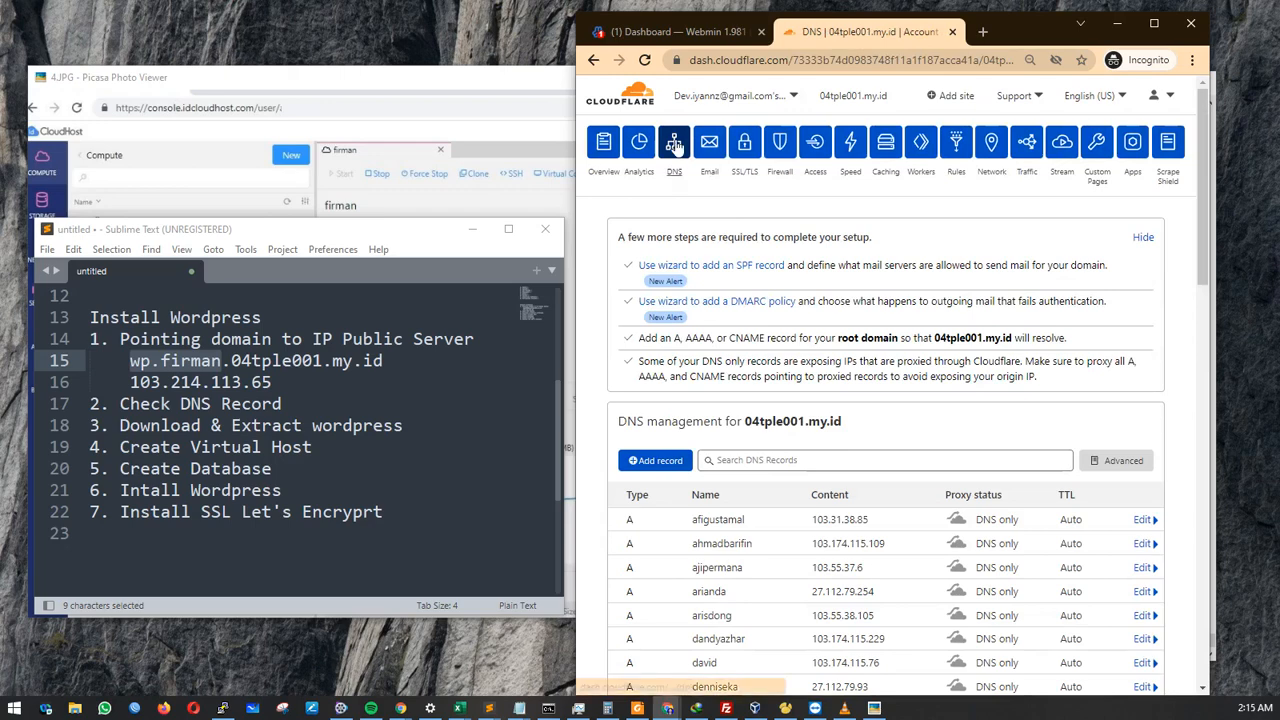
left_click(638, 460)
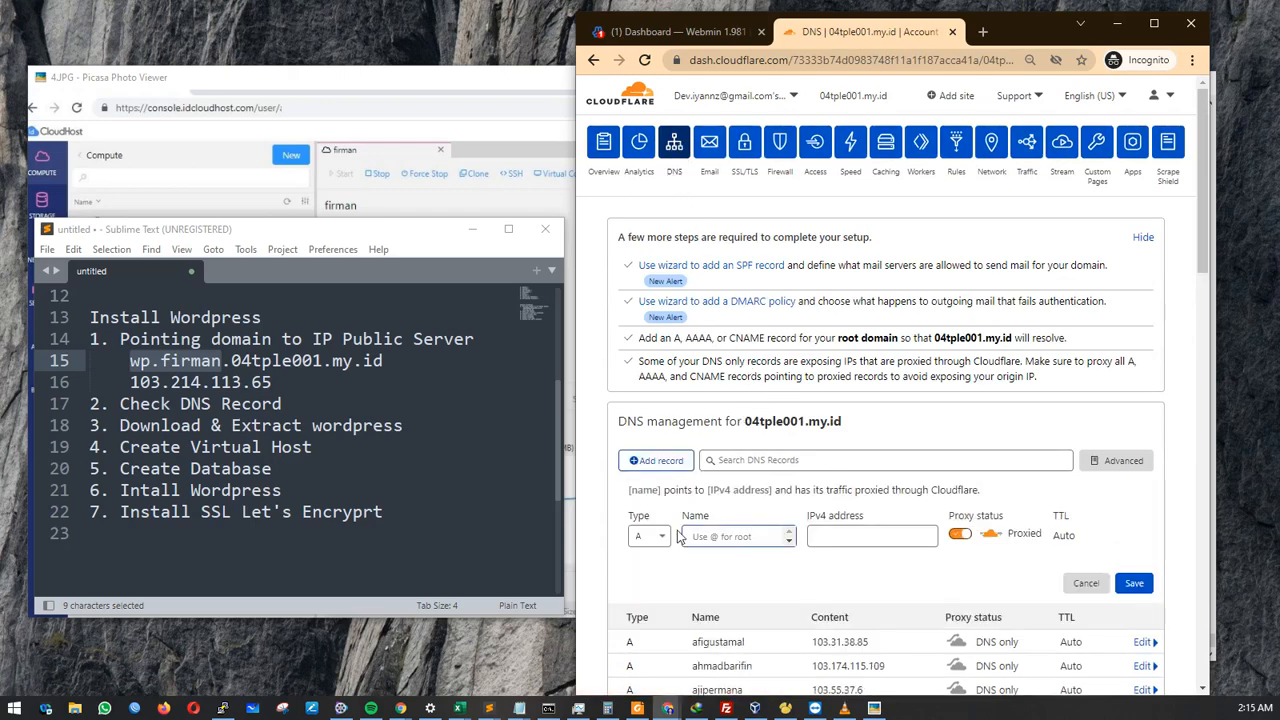
left_click(222, 361)
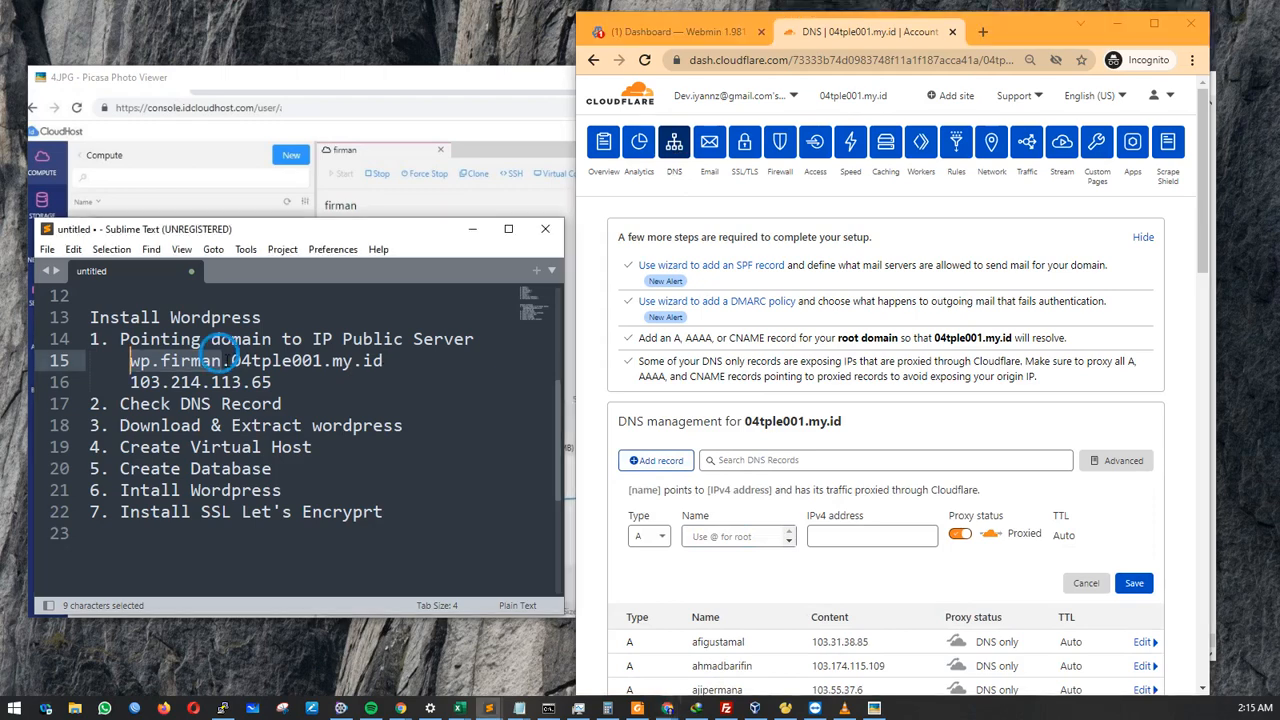
left_click_drag(231, 361, 383, 361)
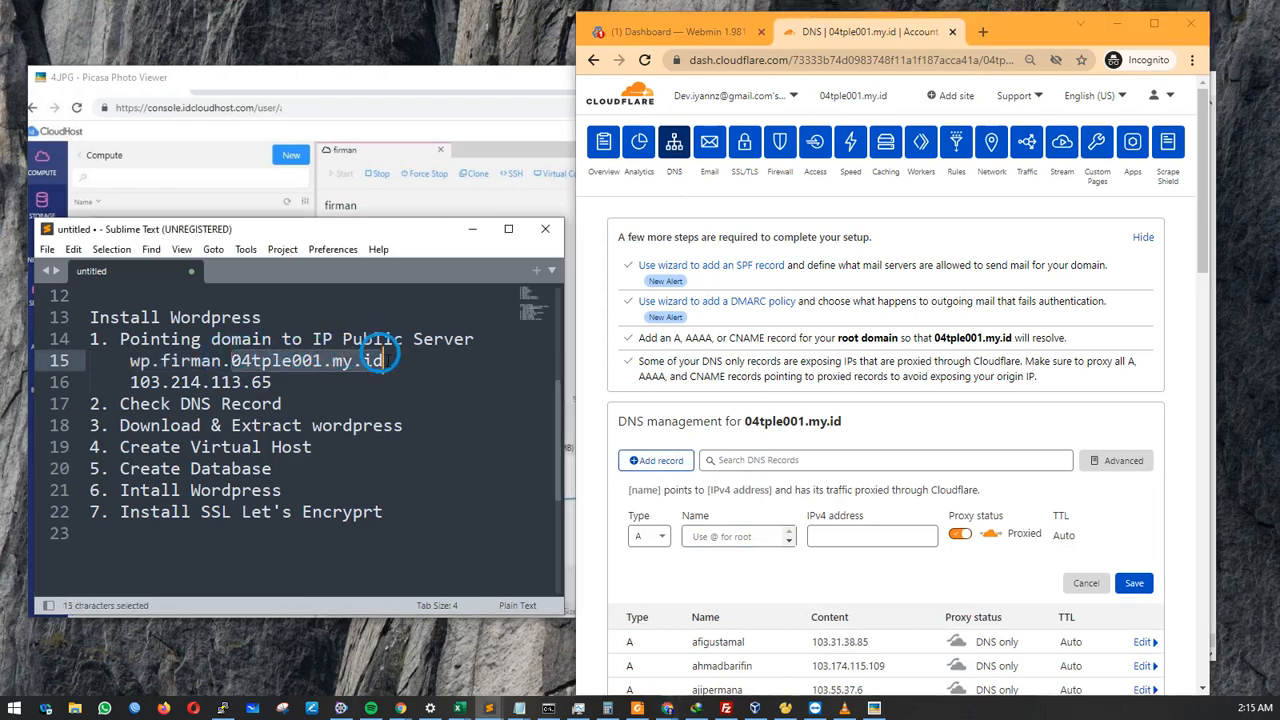
left_click_drag(222, 361, 130, 361)
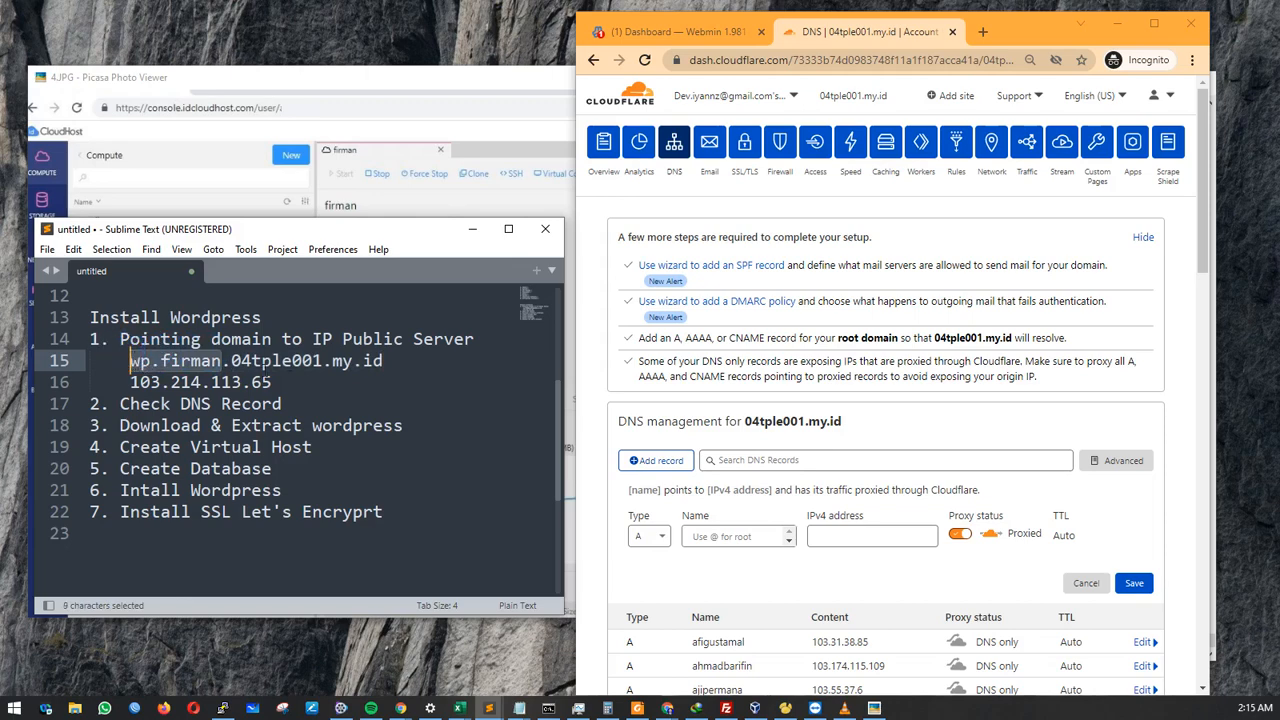
key("ctrl+c")
left_click(762, 533)
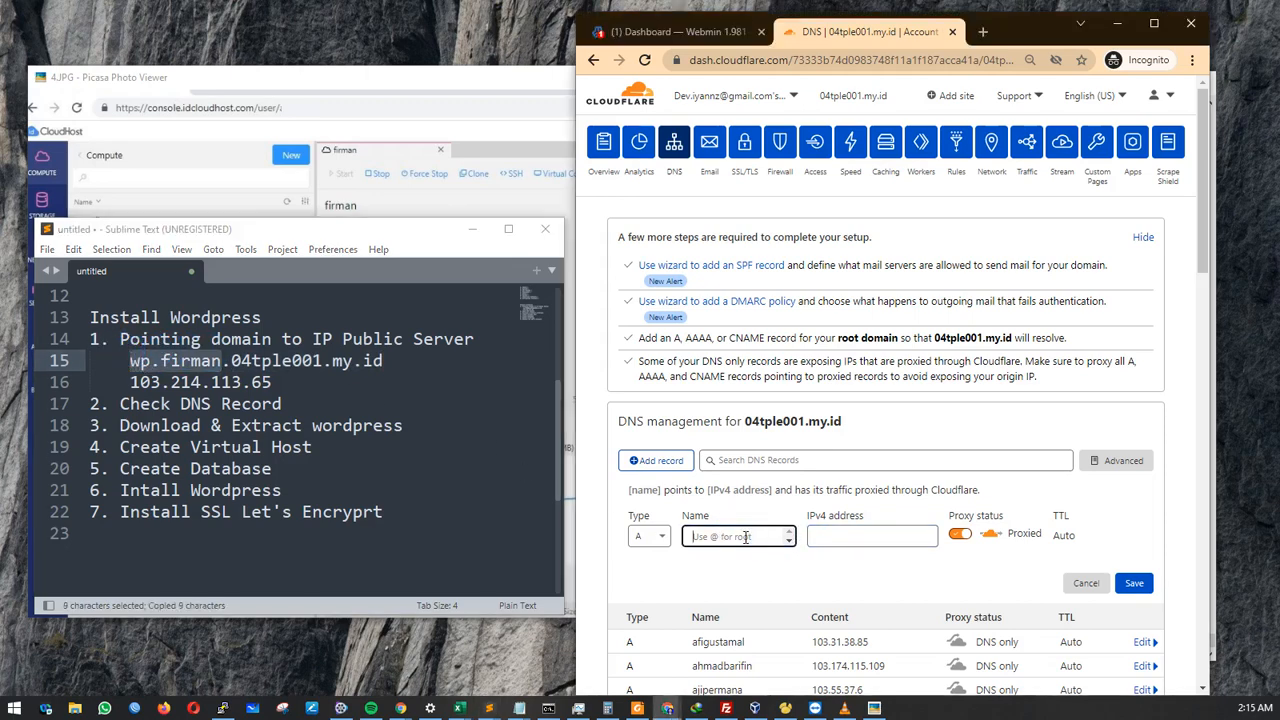
key("ctrl+v")
left_click(738, 527)
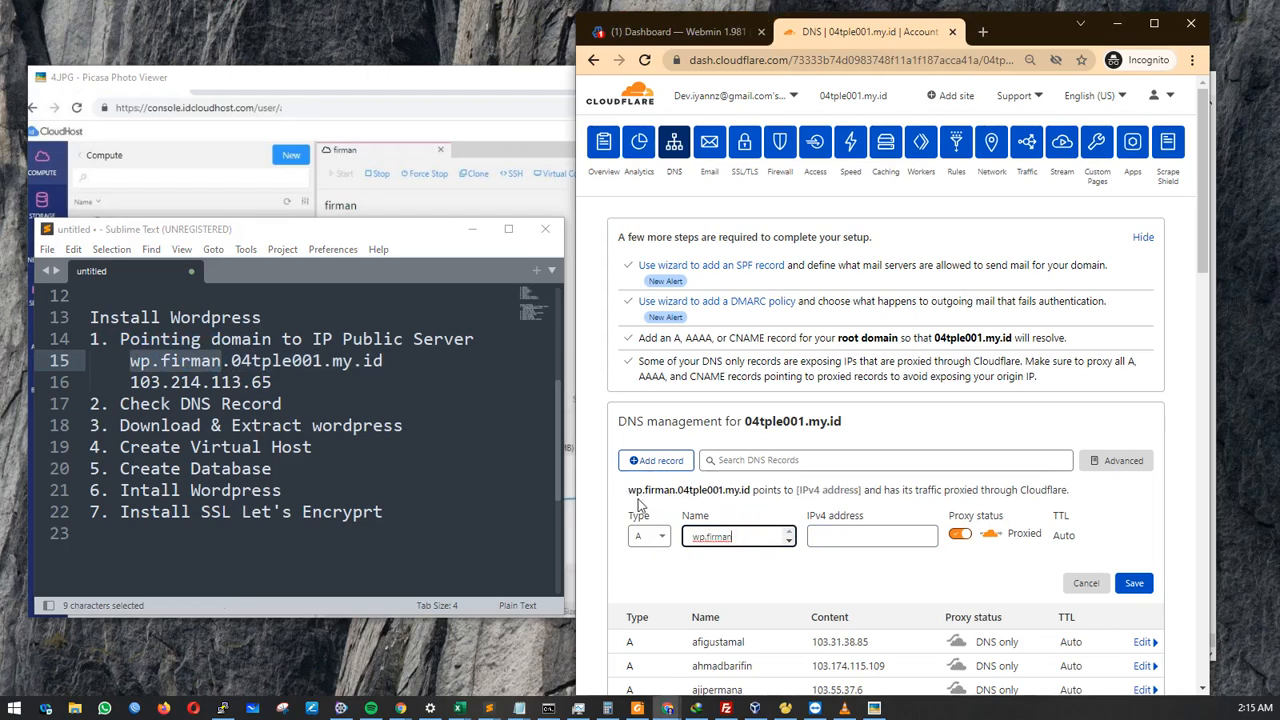
Give the record IPv4 address 103.214.113.65, set it to DNS only, and save it.
left_click_drag(272, 382, 128, 382)
key("ctrl+c")
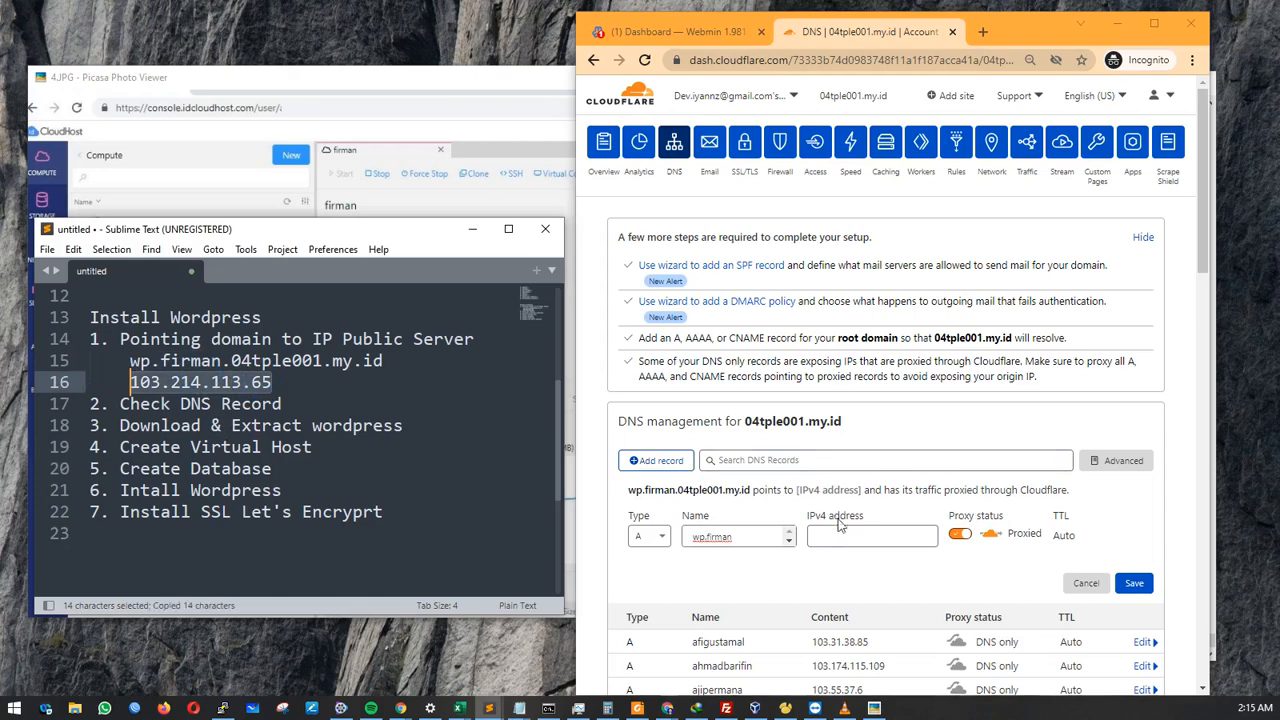
left_click(848, 530)
key("ctrl+v")
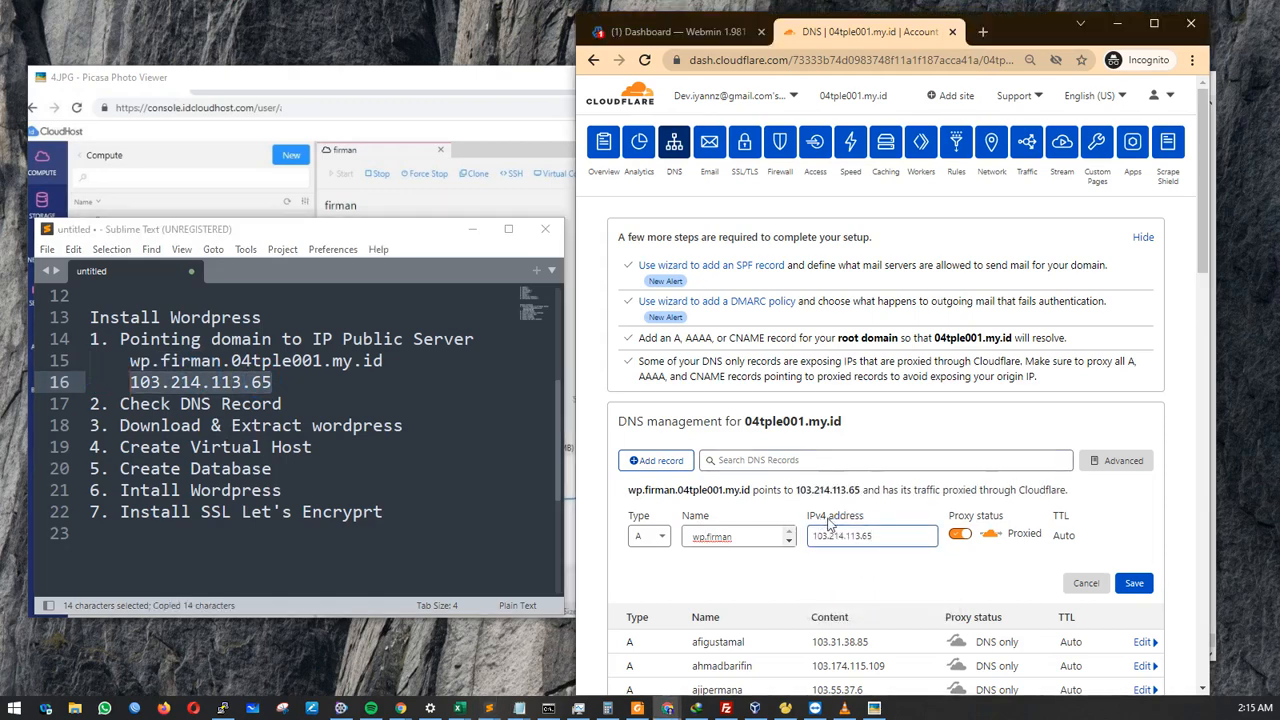
left_click(959, 537)
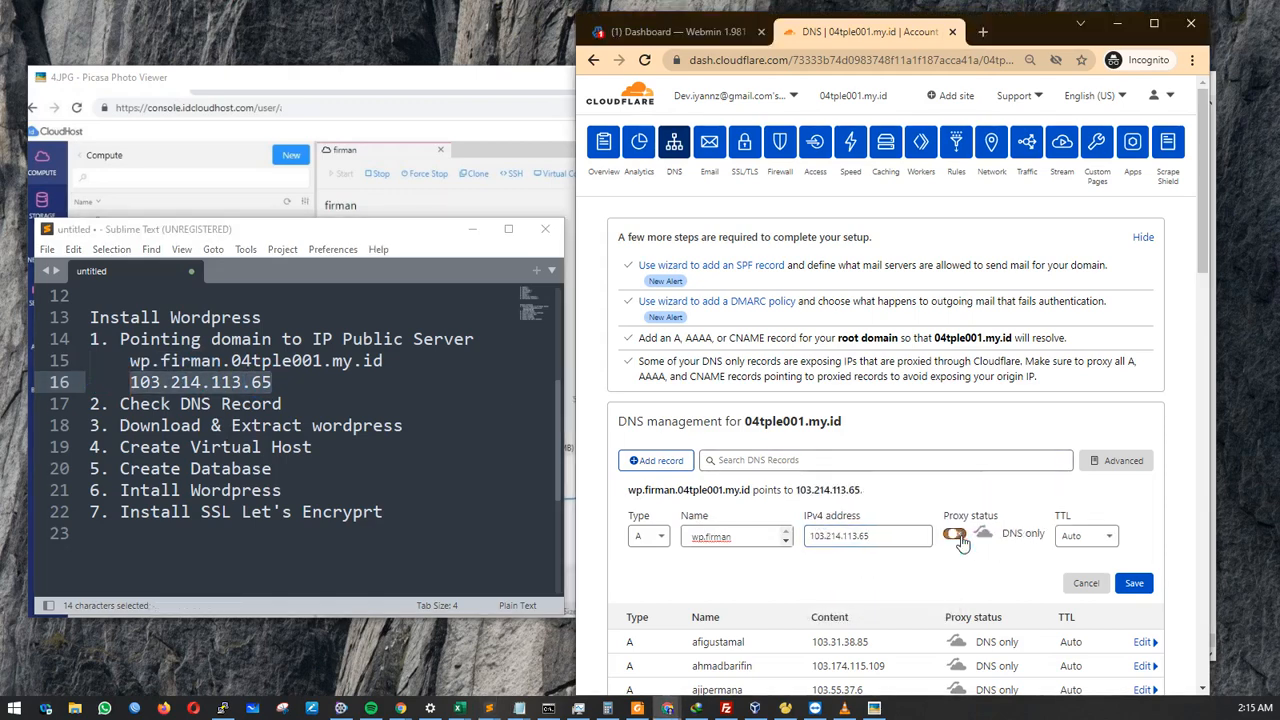
left_click(955, 537)
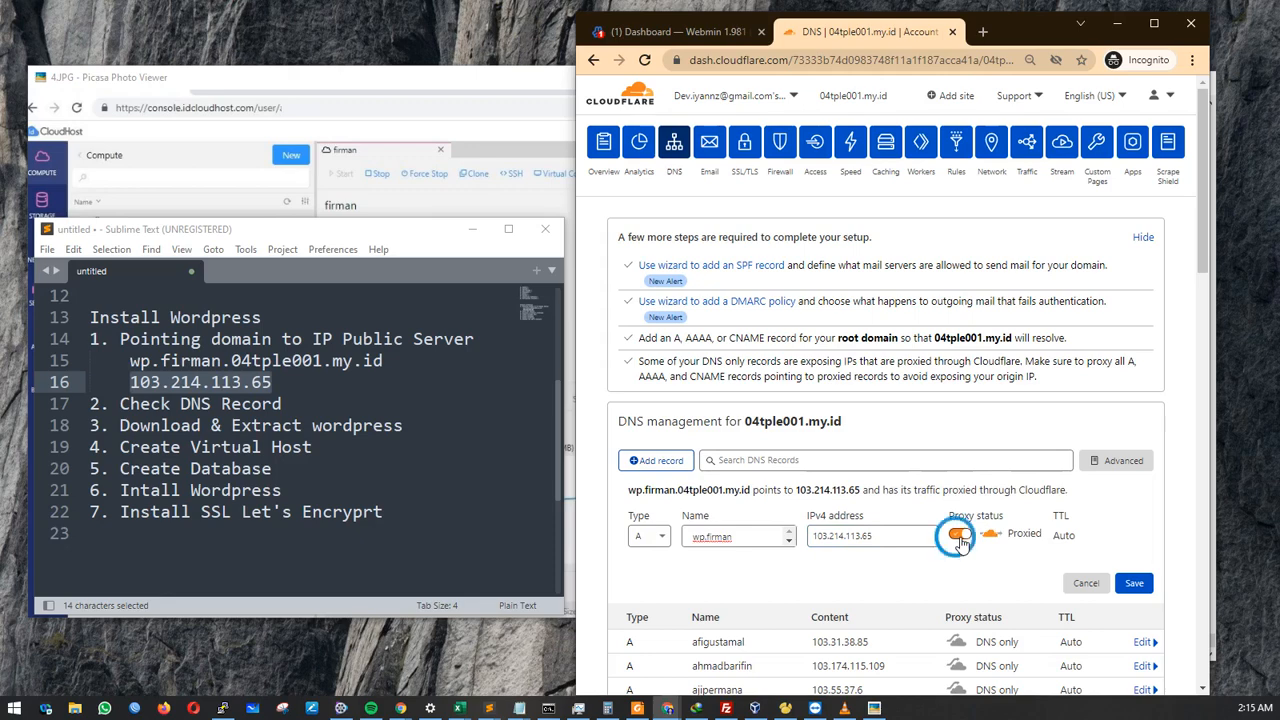
left_click(959, 538)
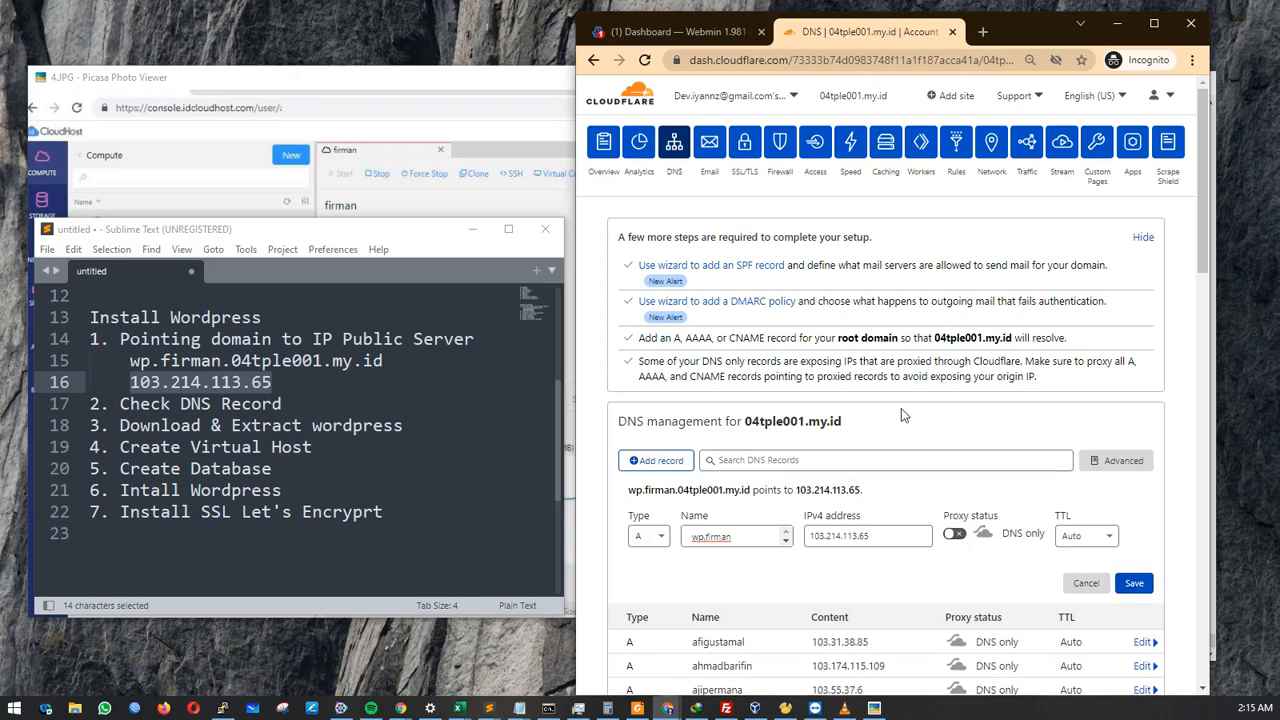
left_click(1133, 584)
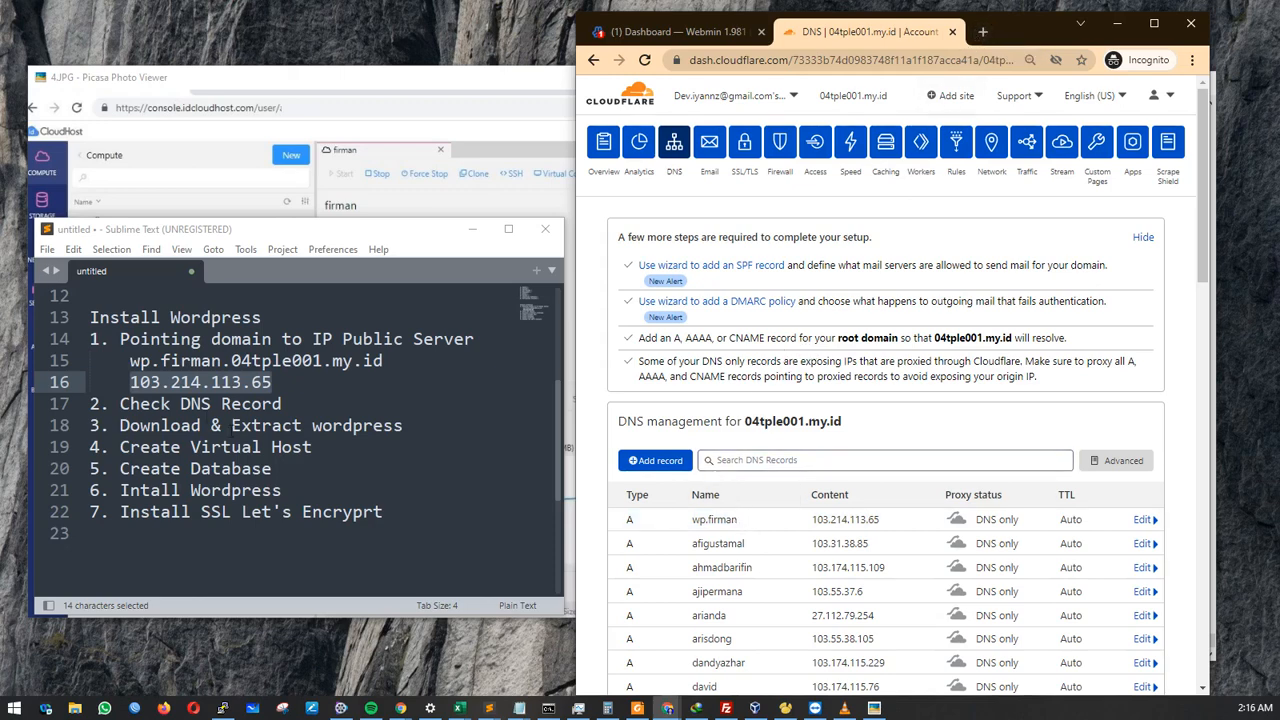
Select the full domain and the server IP 103.214.113.65 in the notes.
left_click_drag(130, 360, 383, 360)
left_click_drag(272, 382, 130, 386)
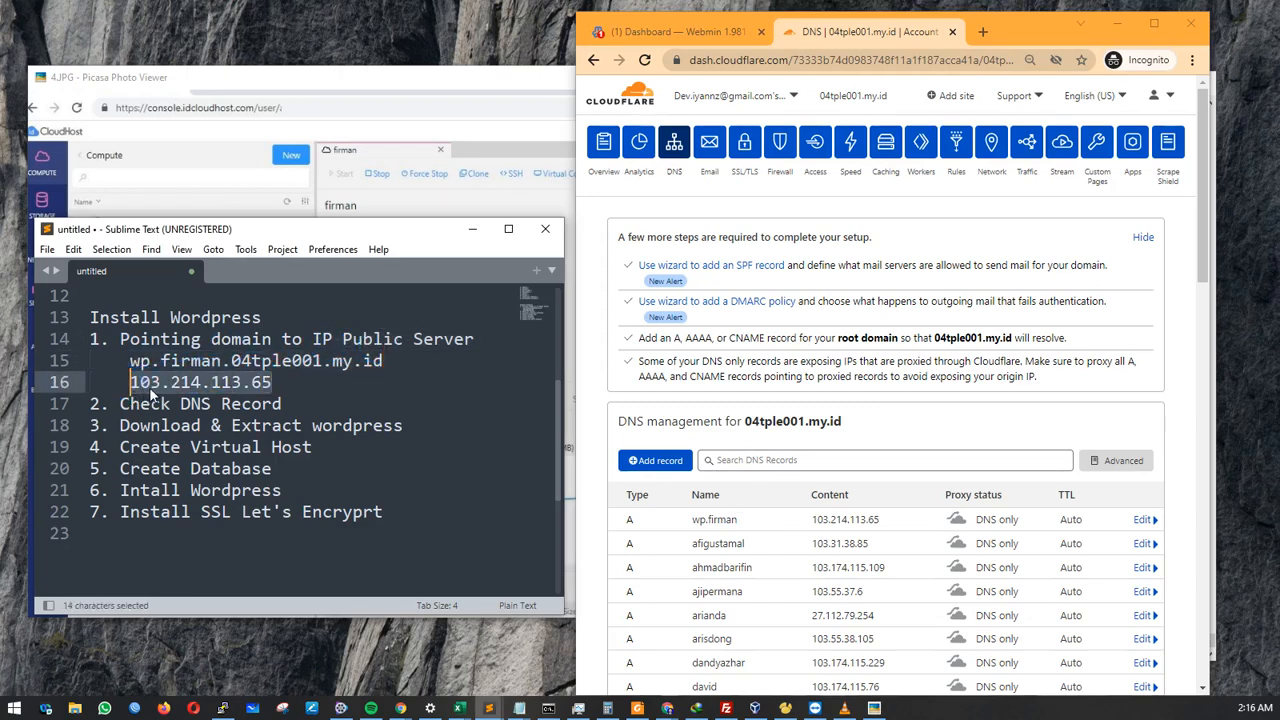
left_click(257, 382)
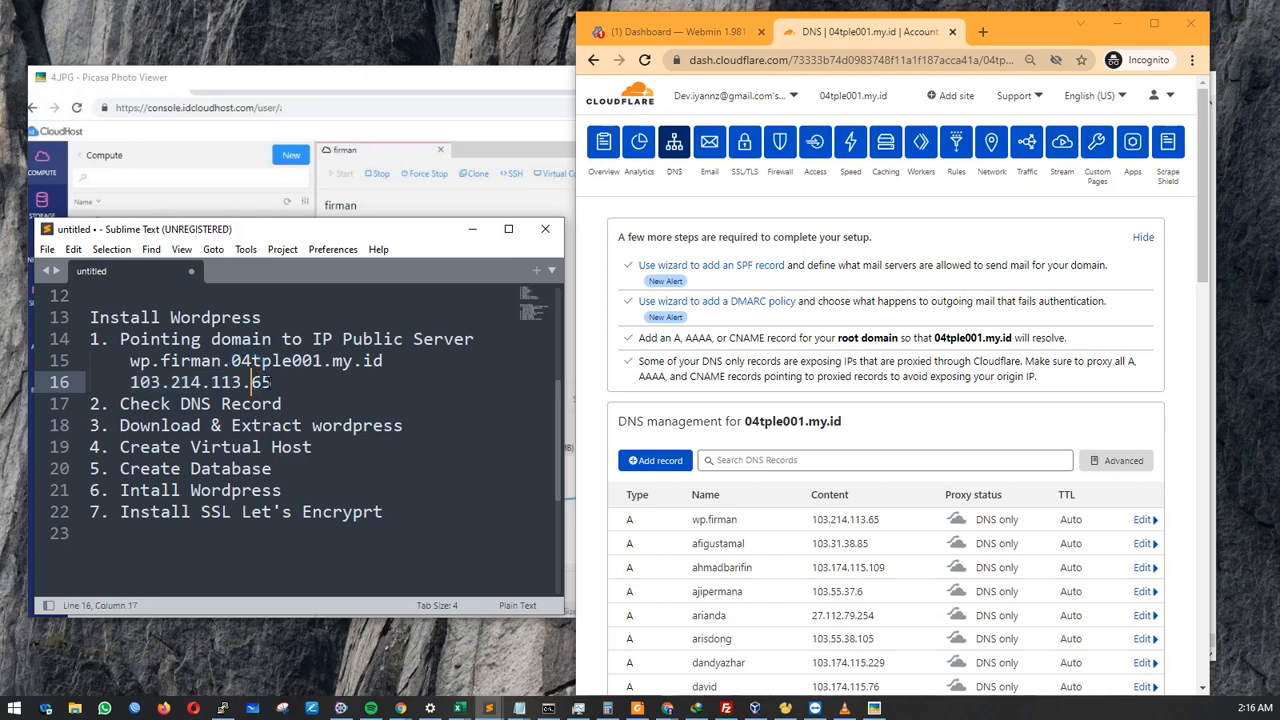
left_click_drag(271, 382, 383, 356)
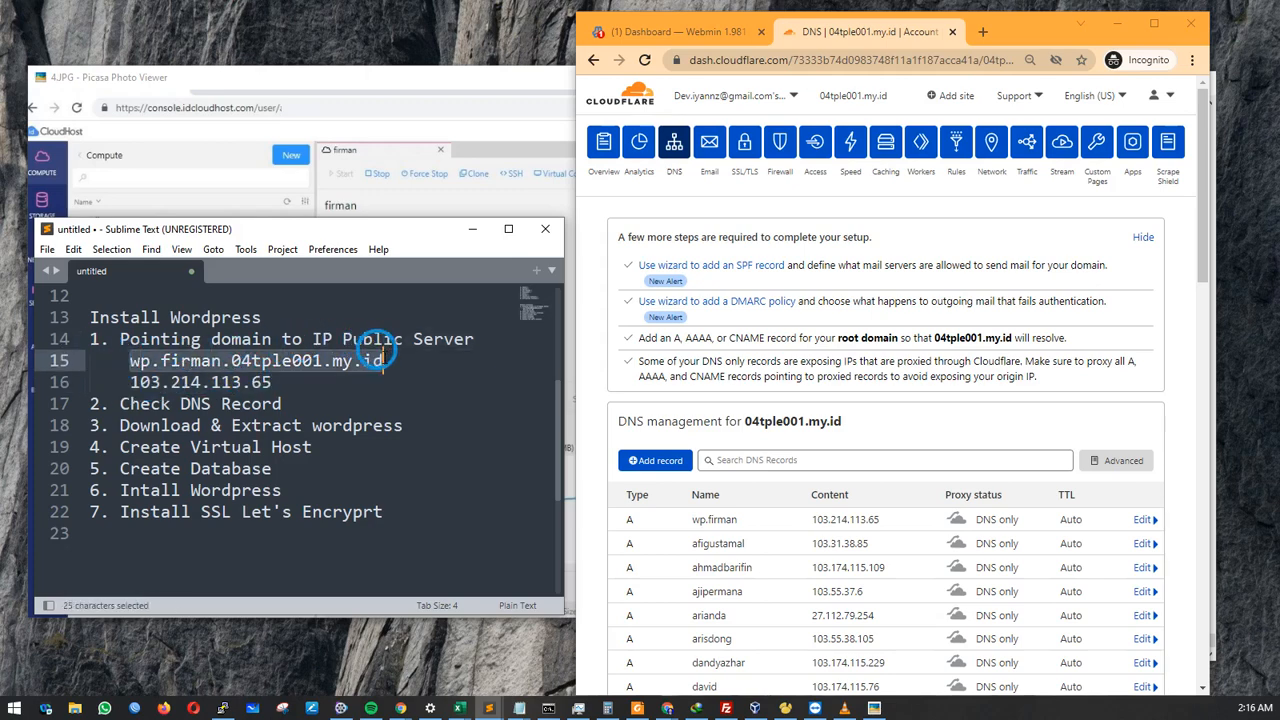
left_click_drag(271, 383, 129, 384)
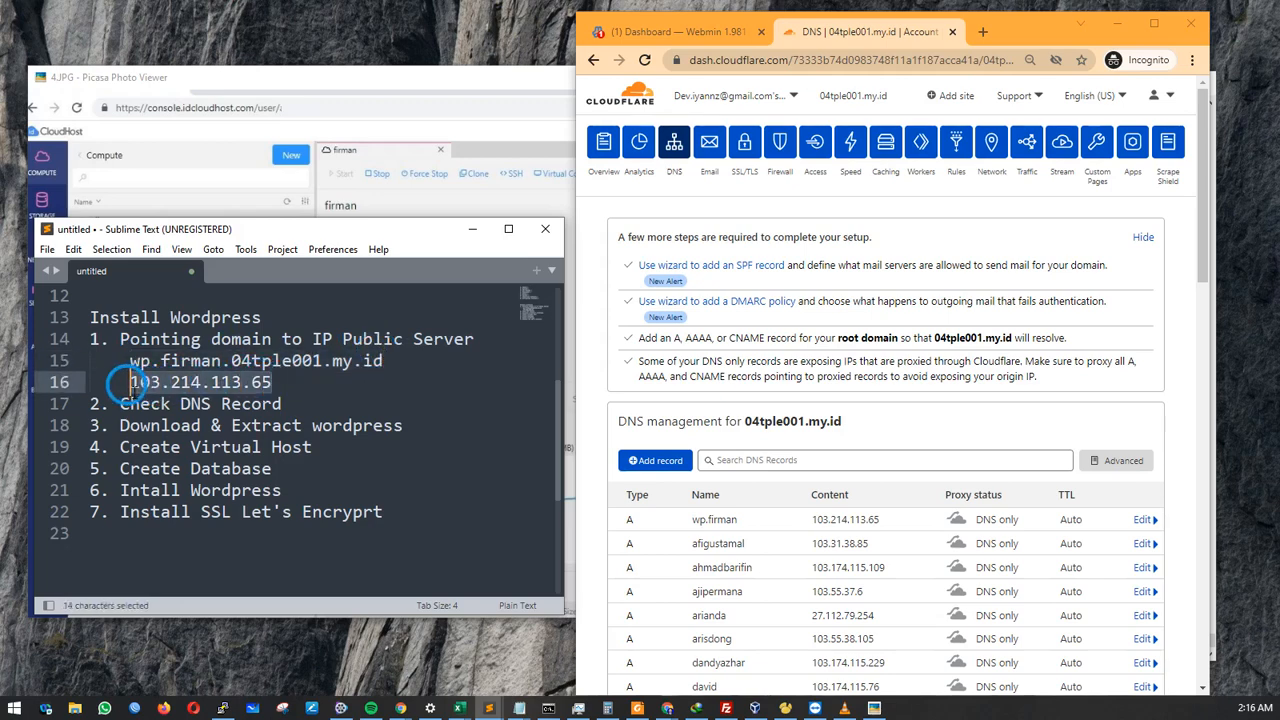
Open the DNS Checker home page in a new incognito tab.
left_click(983, 32)
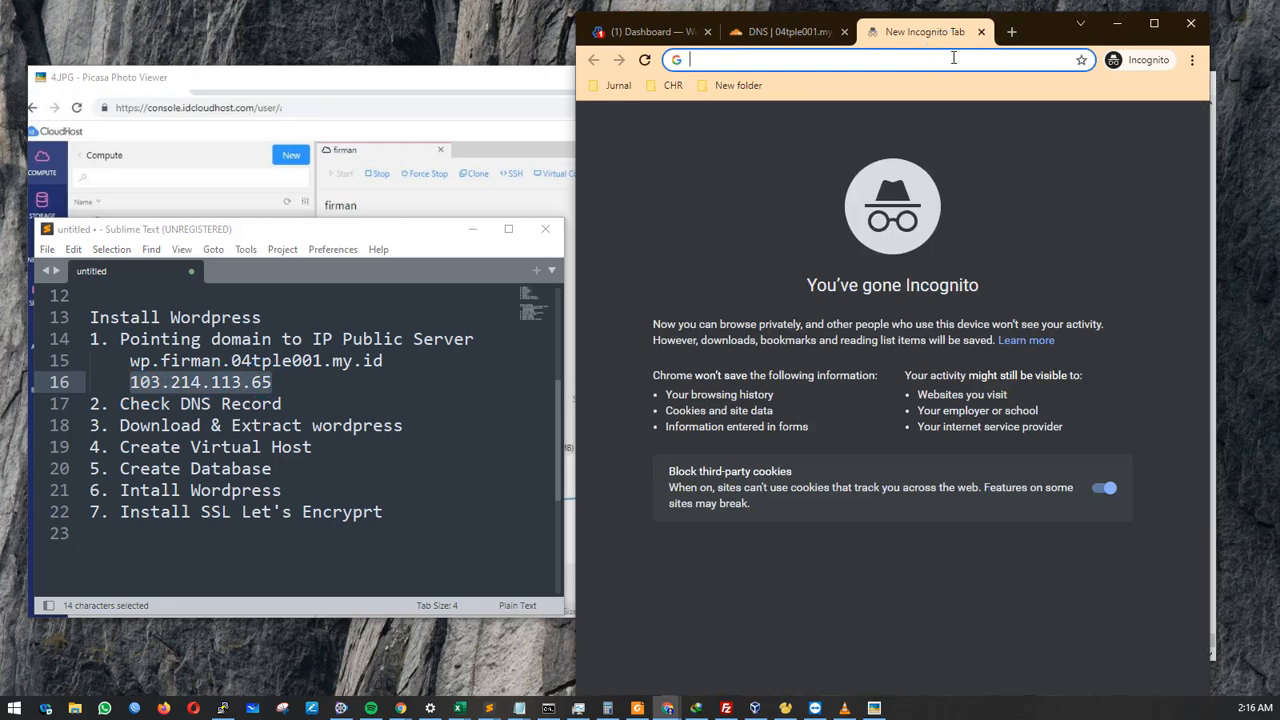
type("dns")
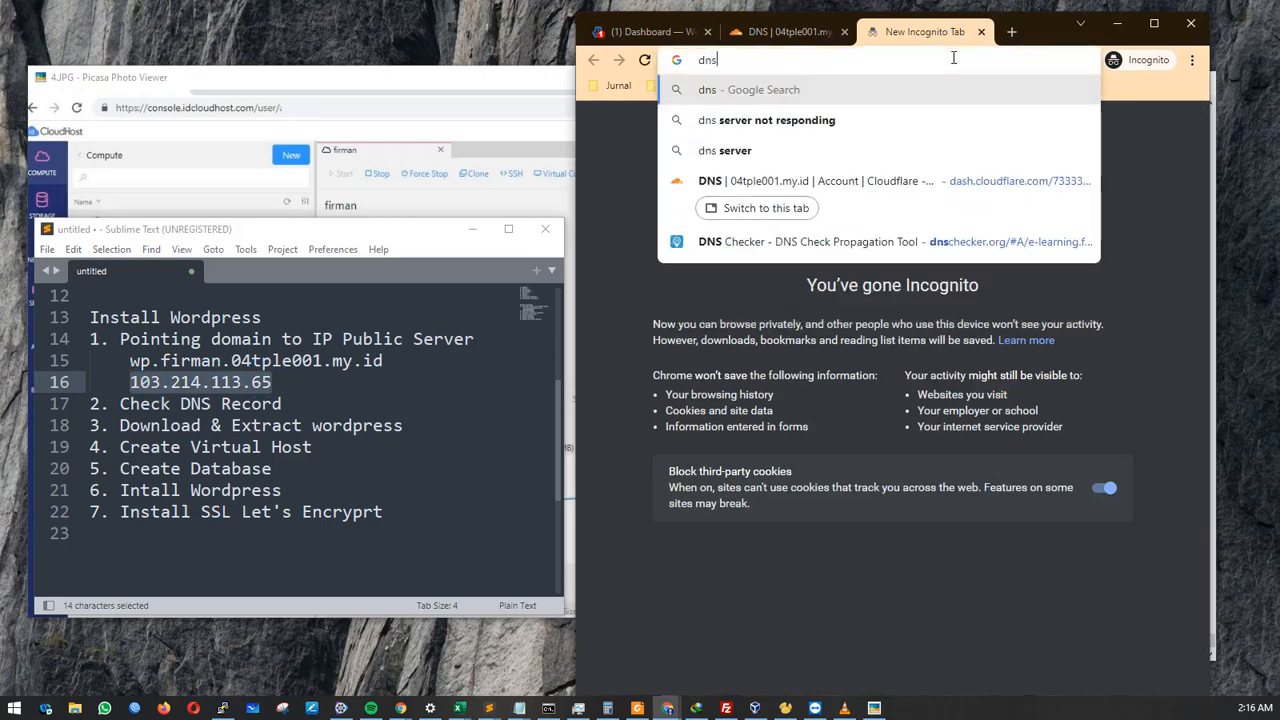
key("Down")
key("Down")
key("Down")
key("Down")
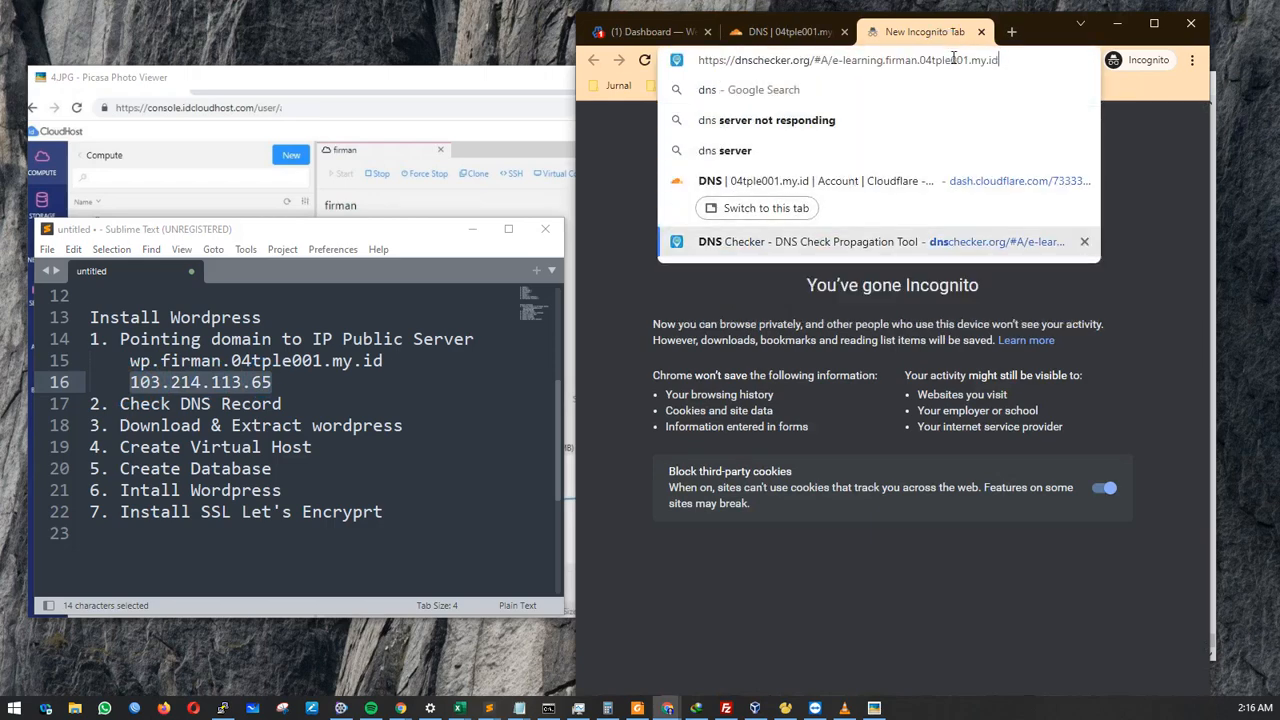
key("BackSpace")
key("BackSpace")
key("BackSpace")
key("BackSpace")
key("BackSpace")
key("BackSpace")
key("BackSpace")
key("BackSpace")
key("BackSpace")
key("BackSpace")
key("BackSpace")
key("BackSpace")
key("BackSpace")
key("BackSpace")
key("BackSpace")
key("BackSpace")
key("BackSpace")
key("BackSpace")
key("BackSpace")
key("BackSpace")
key("BackSpace")
key("BackSpace")
key("BackSpace")
key("BackSpace")
key("BackSpace")
key("BackSpace")
key("BackSpace")
key("BackSpace")
key("BackSpace")
key("BackSpace")
key("BackSpace")
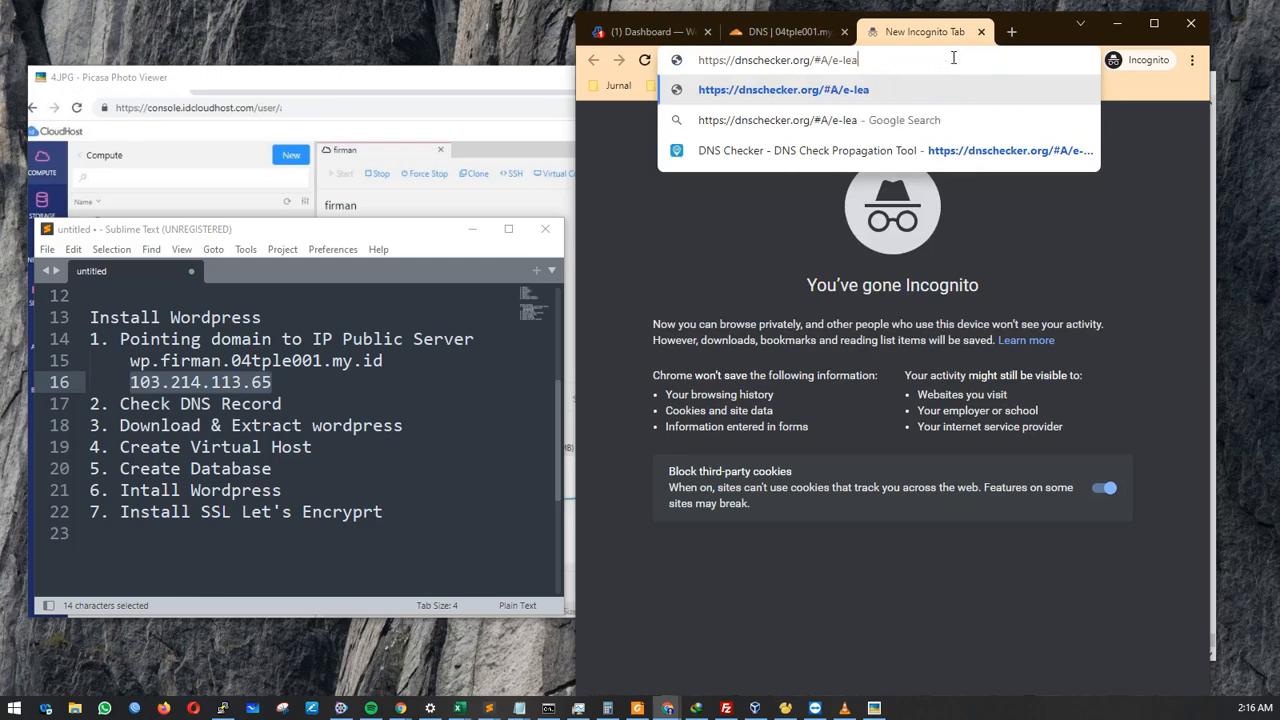
key("BackSpace")
key("Return")
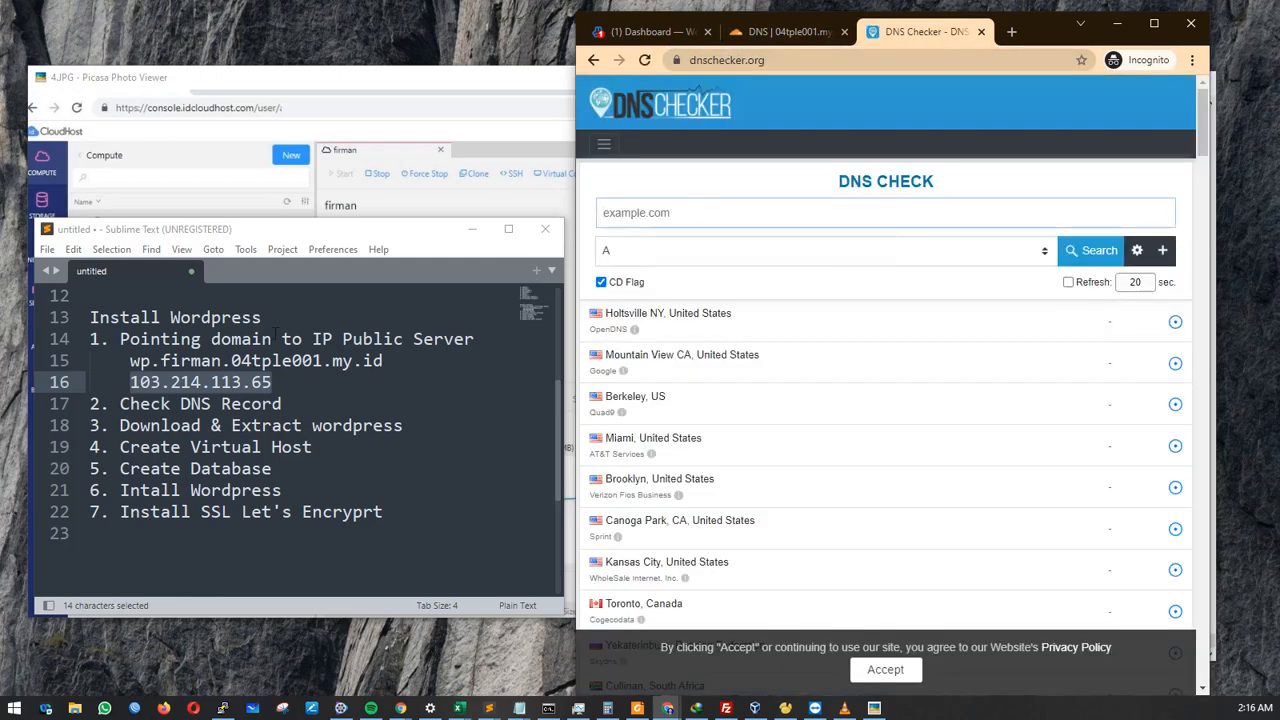
Look up the A record for wp.firman.04tple001.my.id copied from the notes.
left_click(262, 362)
left_click_drag(383, 361, 129, 362)
key("ctrl+c")
left_click(688, 214)
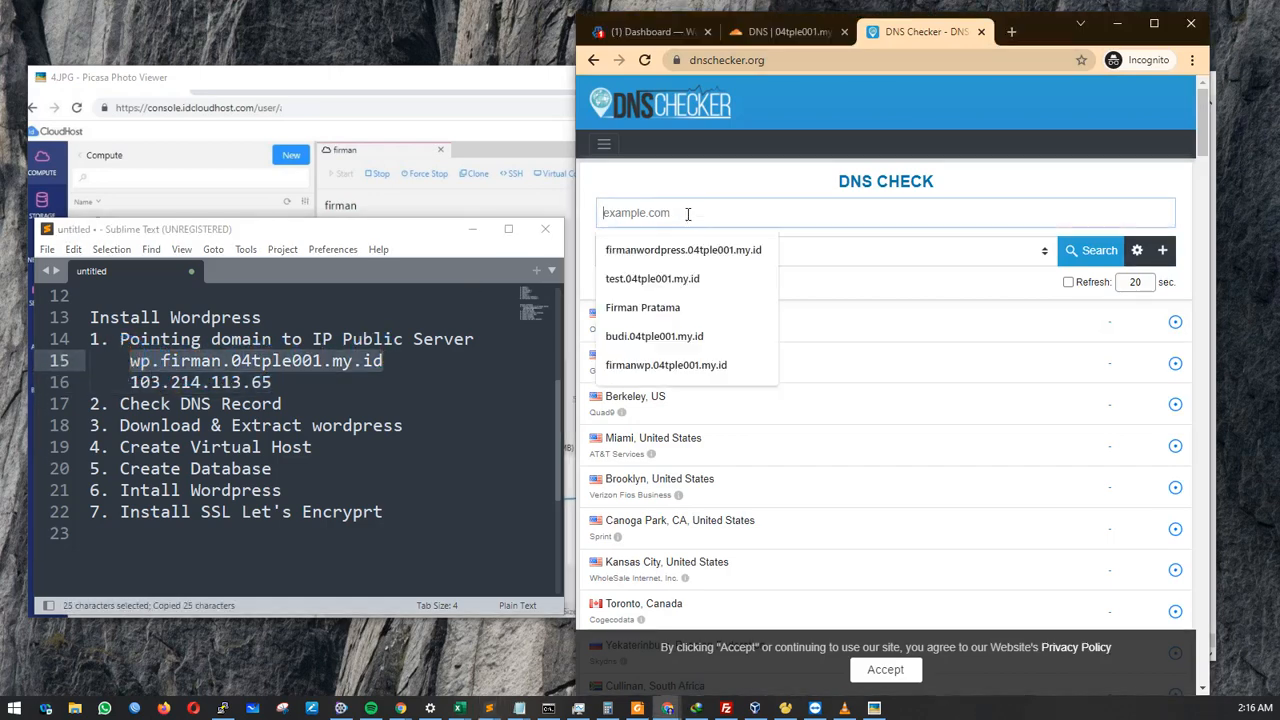
key("ctrl+v")
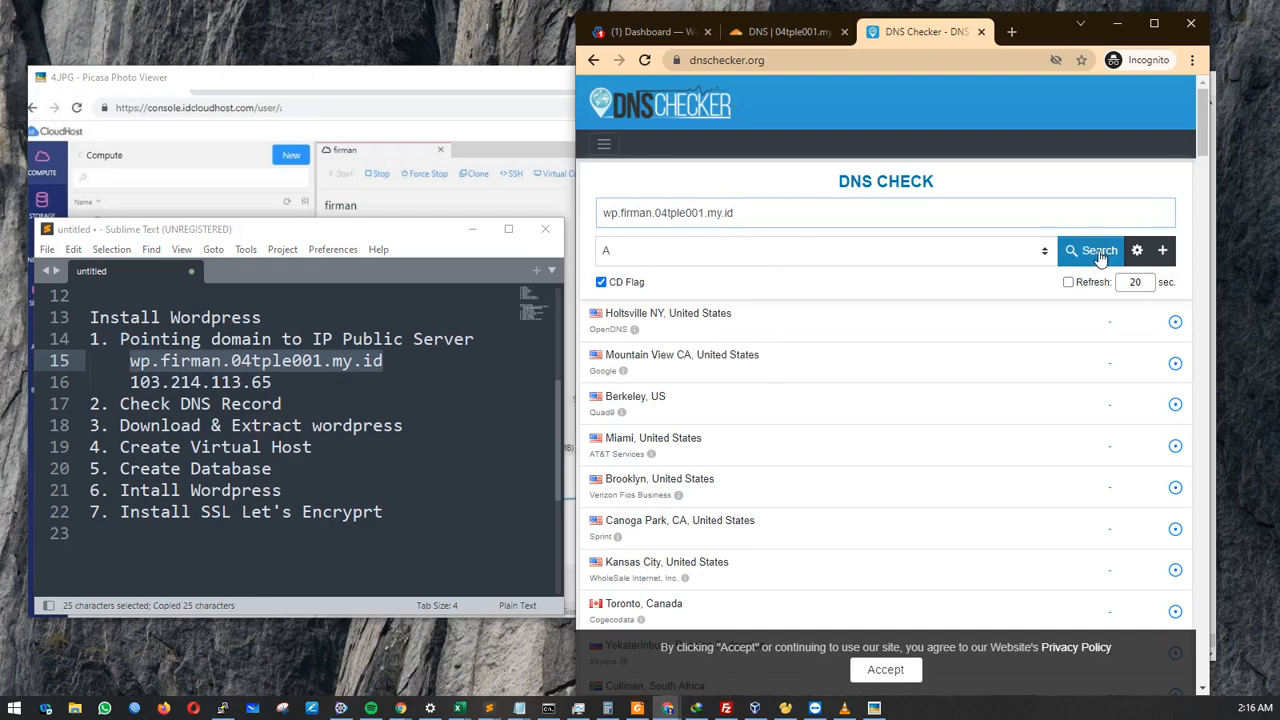
left_click(1100, 255)
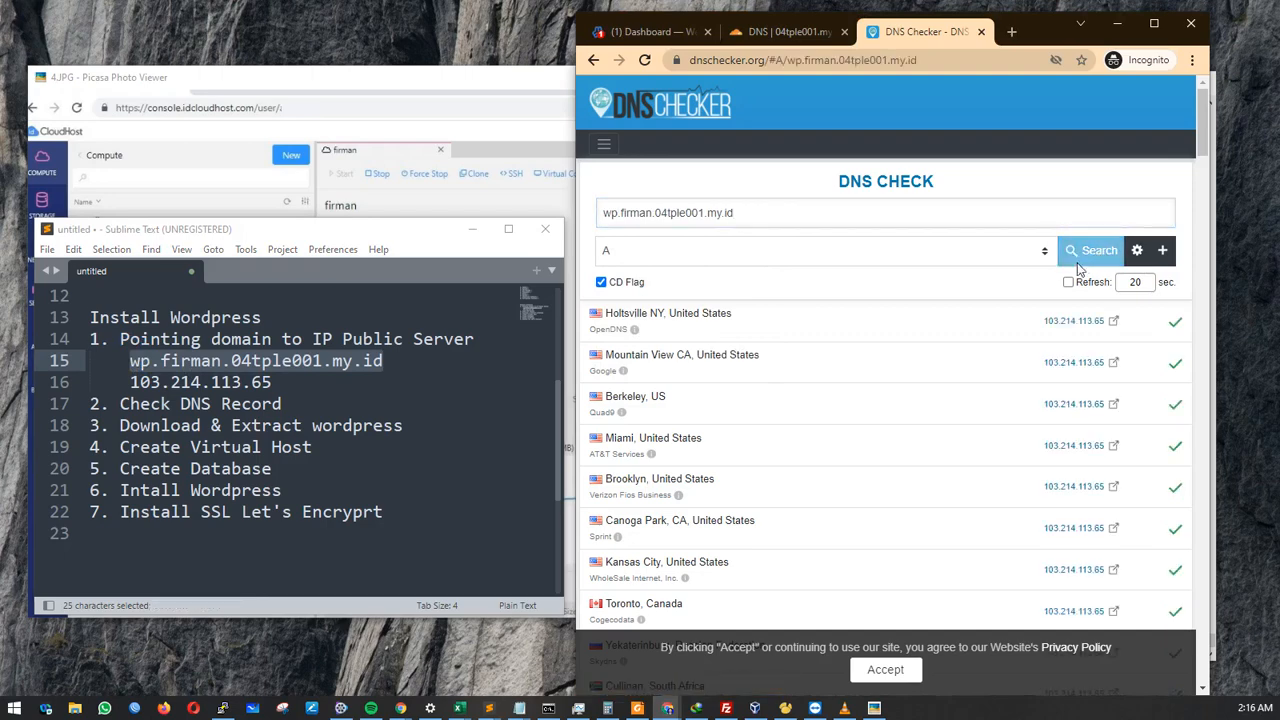
Review the worldwide results, confirming the domain resolves to 103.214.113.65.
left_click_drag(1042, 324, 1115, 330)
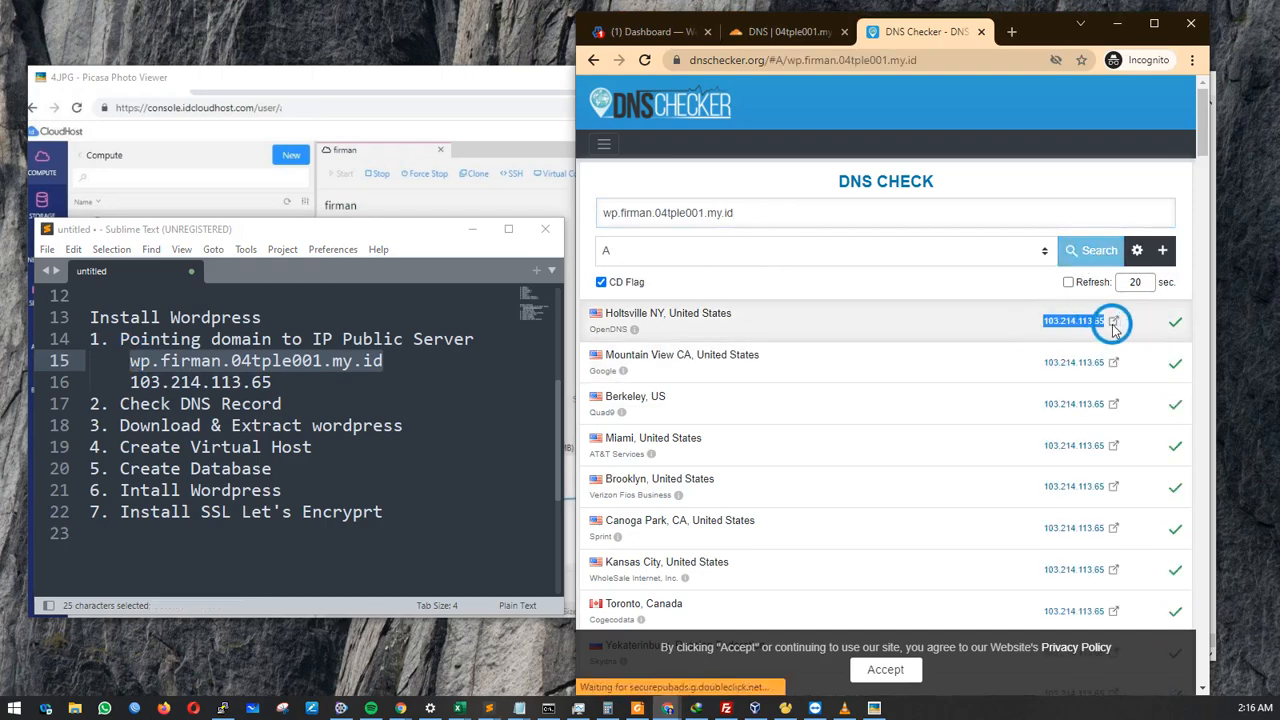
scroll(1058, 372, "down", 6)
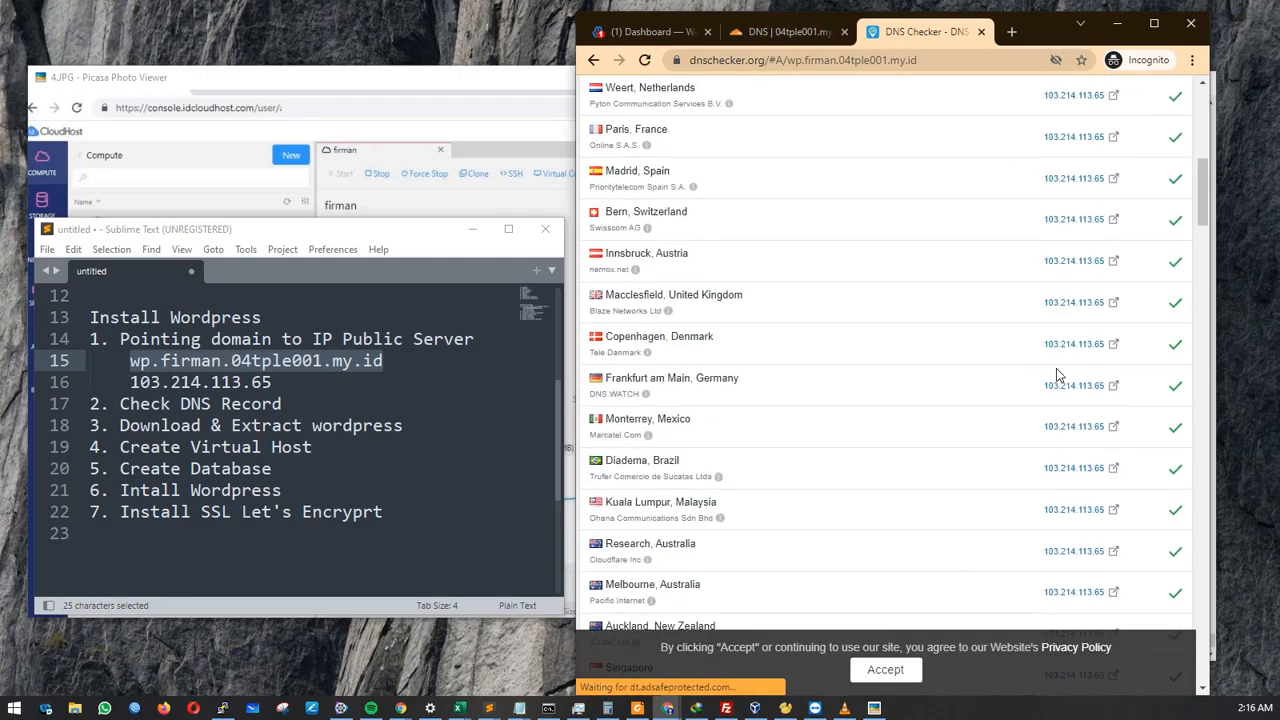
scroll(1056, 373, "down", 9)
scroll(1042, 378, "up", 3)
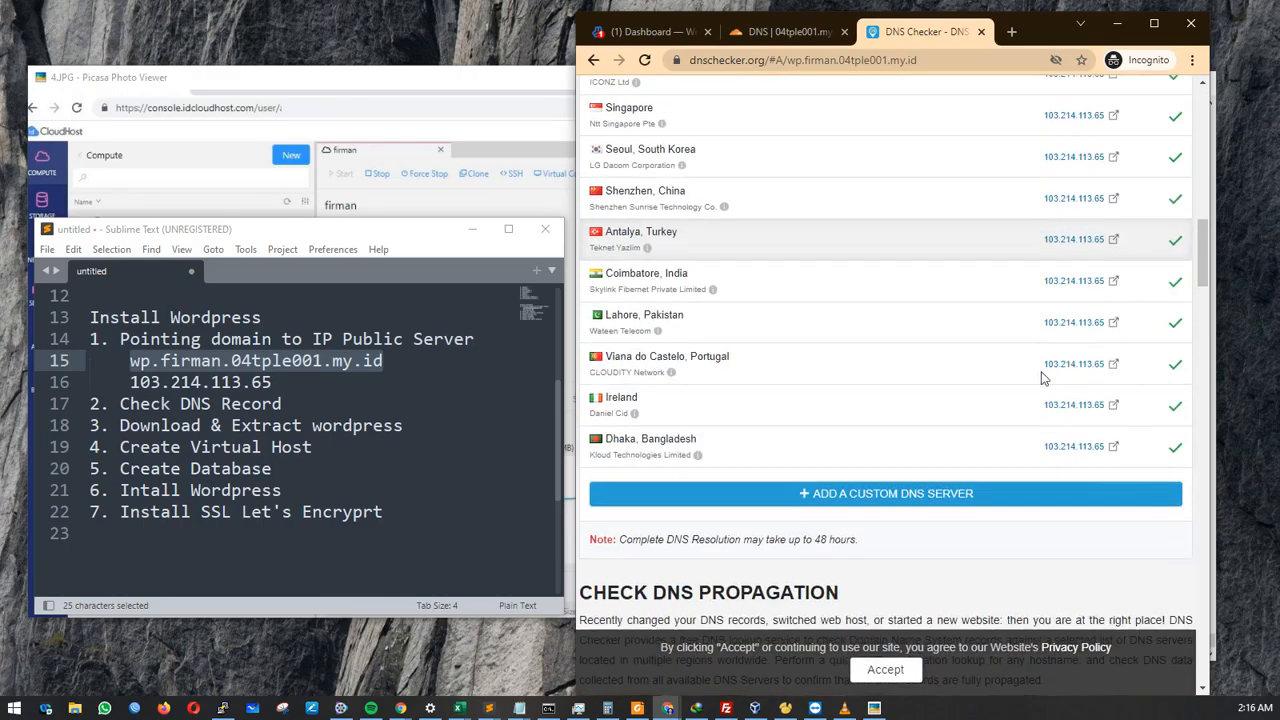
scroll(700, 450, "up", 2)
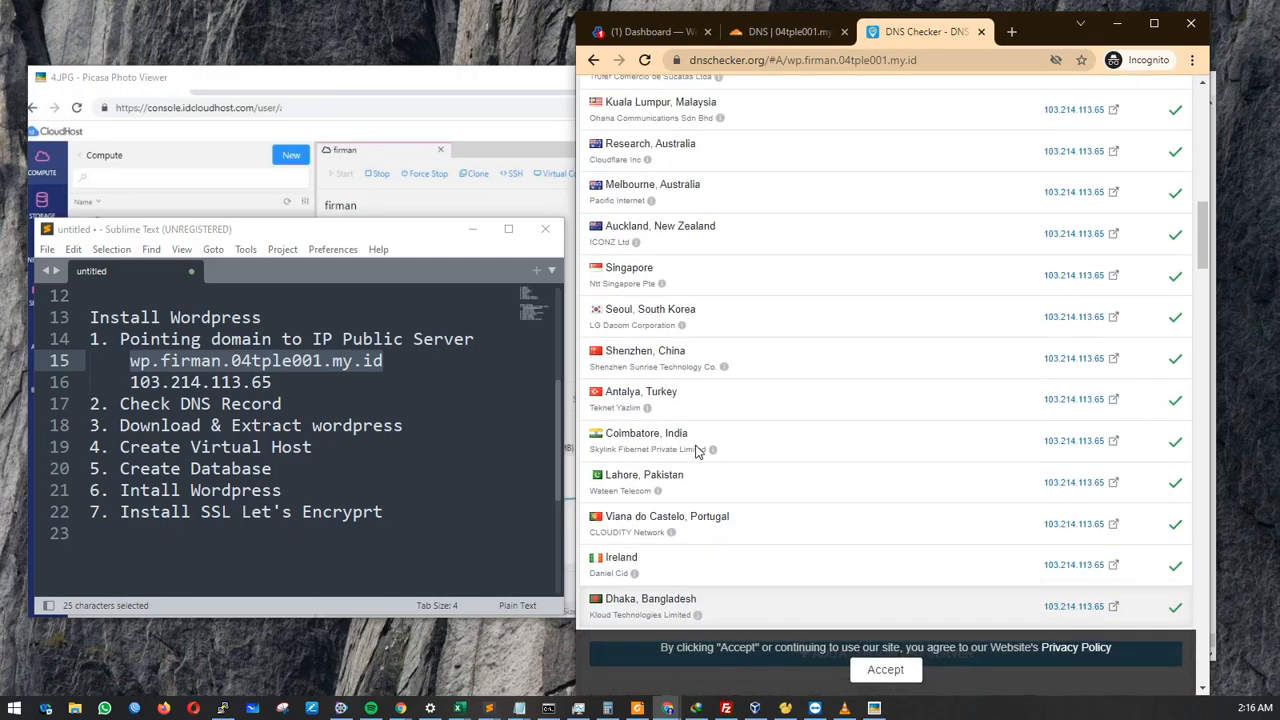
scroll(690, 440, "up", 6)
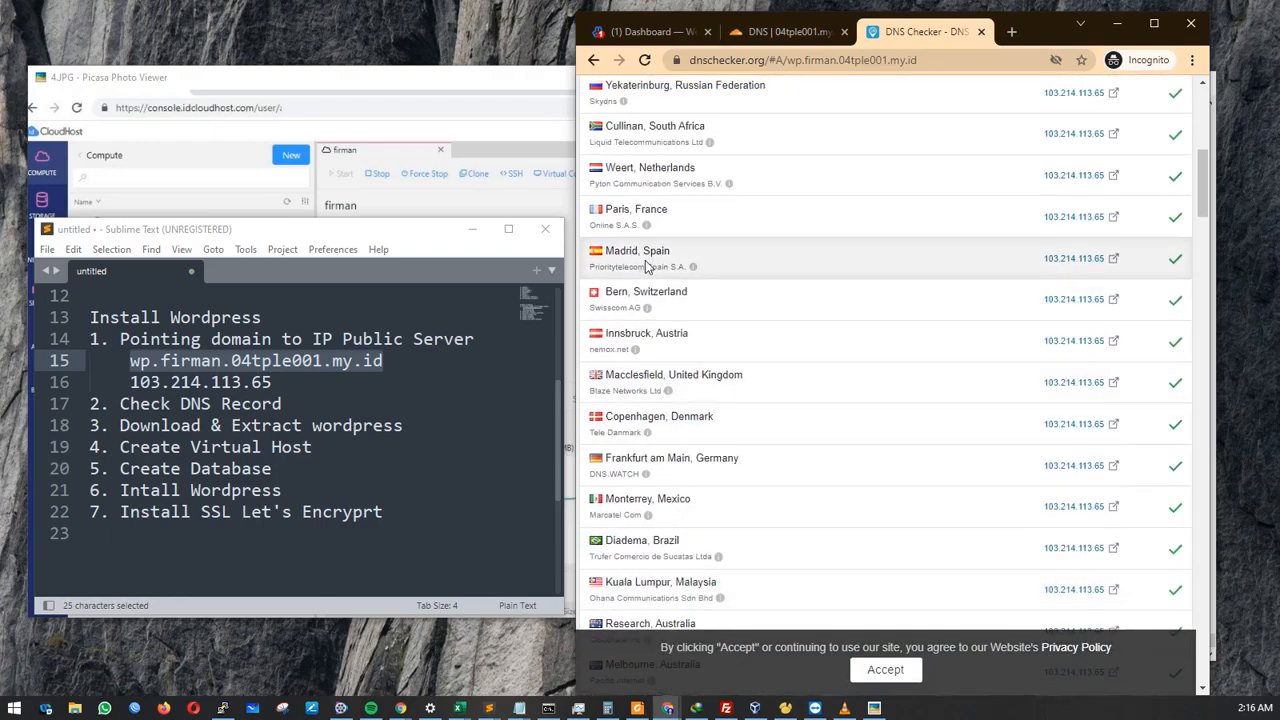
scroll(660, 270, "up", 7)
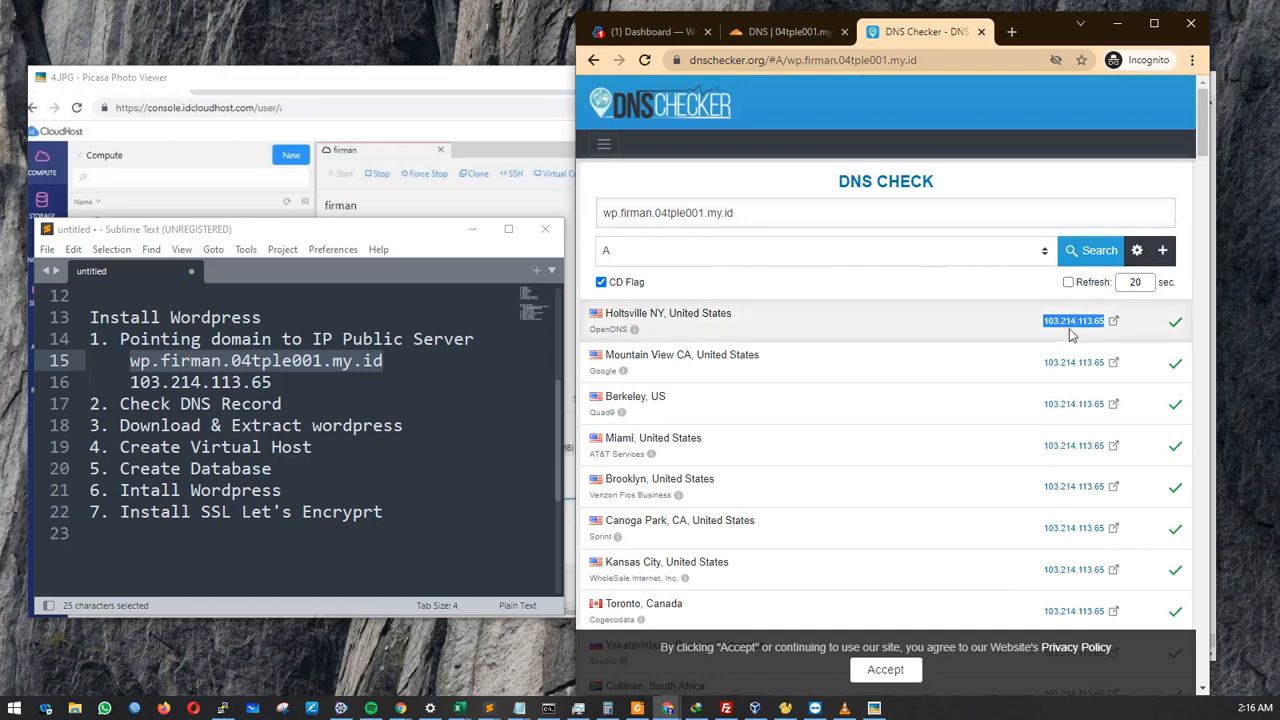
triple_click(674, 212)
left_click_drag(1040, 322, 1100, 323)
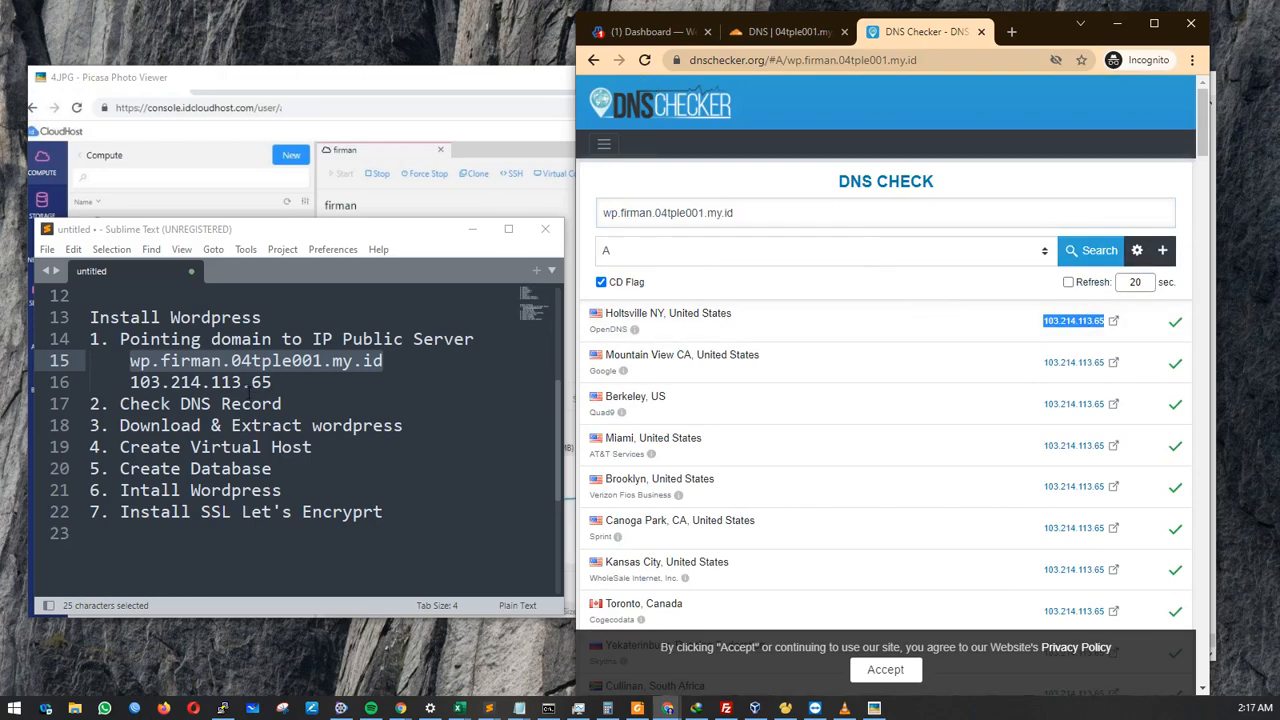
Add a 'v' after the domain-pointing and Check DNS Record lines, then return to PuTTY.
left_click(356, 407)
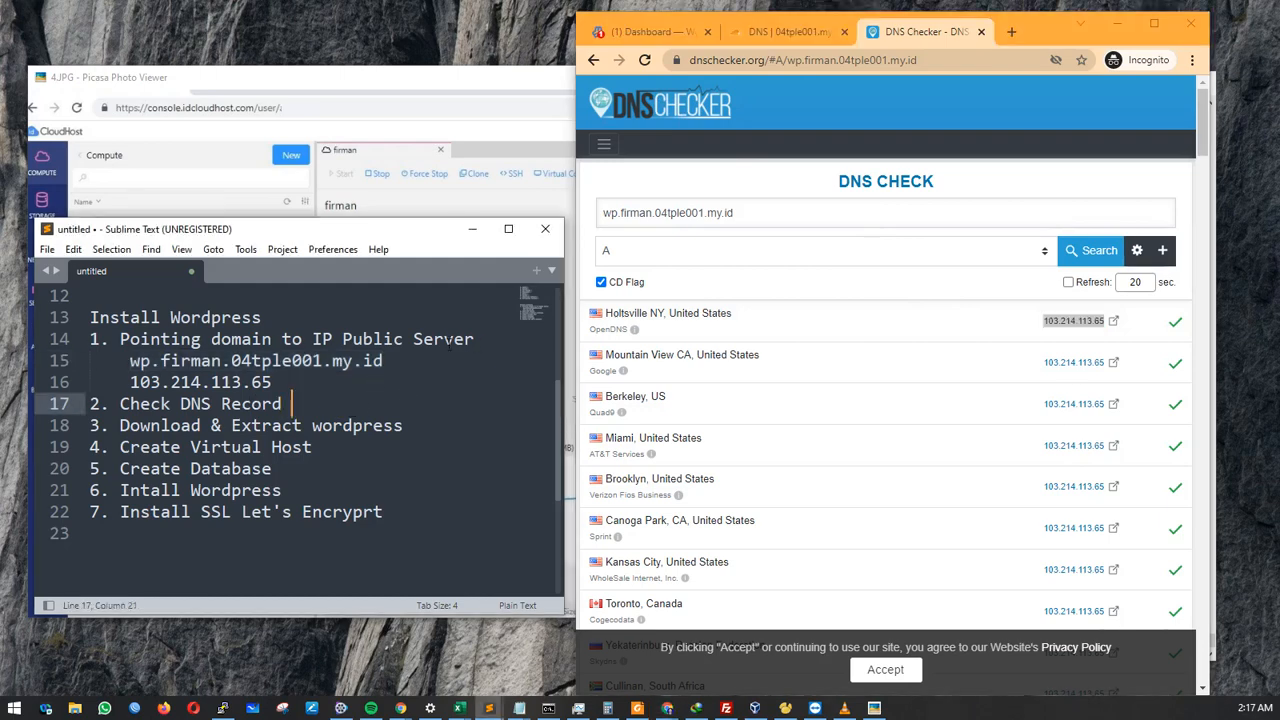
left_click(487, 340)
type("v")
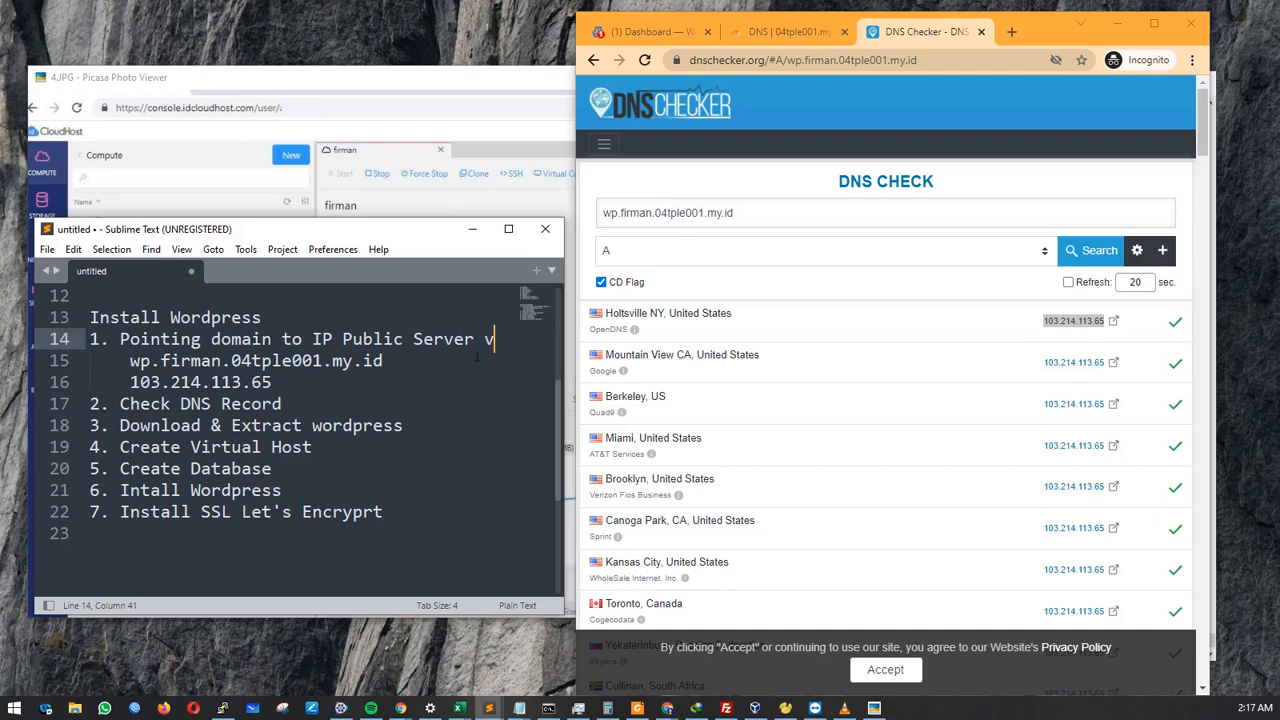
left_click(381, 396)
type("v")
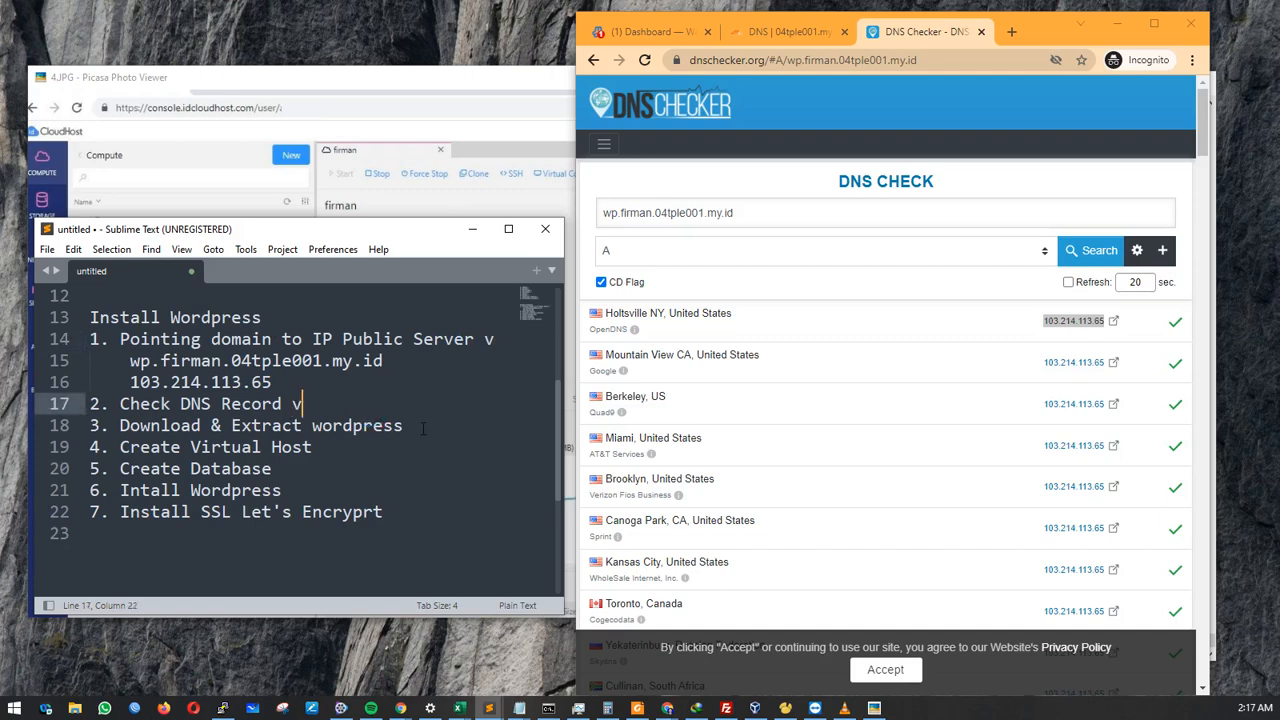
left_click(423, 428)
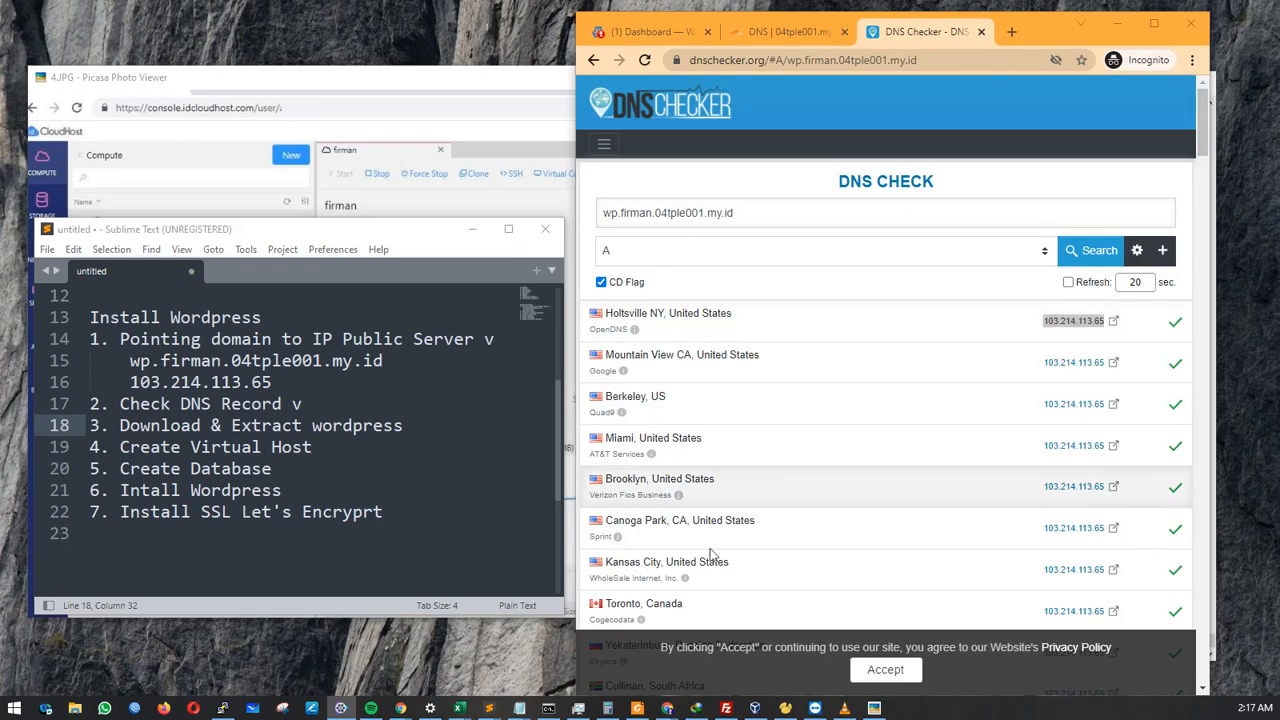
left_click(222, 708)
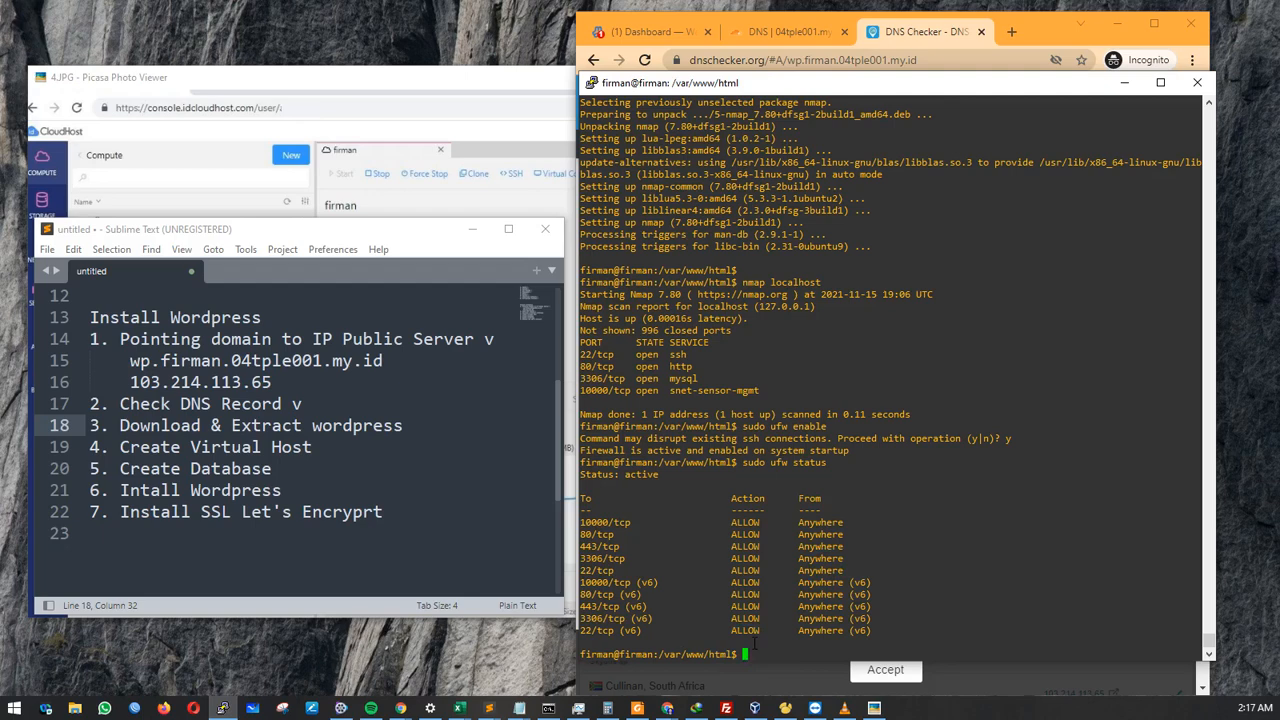
Exit the current session and reconnect using the saved 103.214.113.65 session.
type("exit")
key("Return")
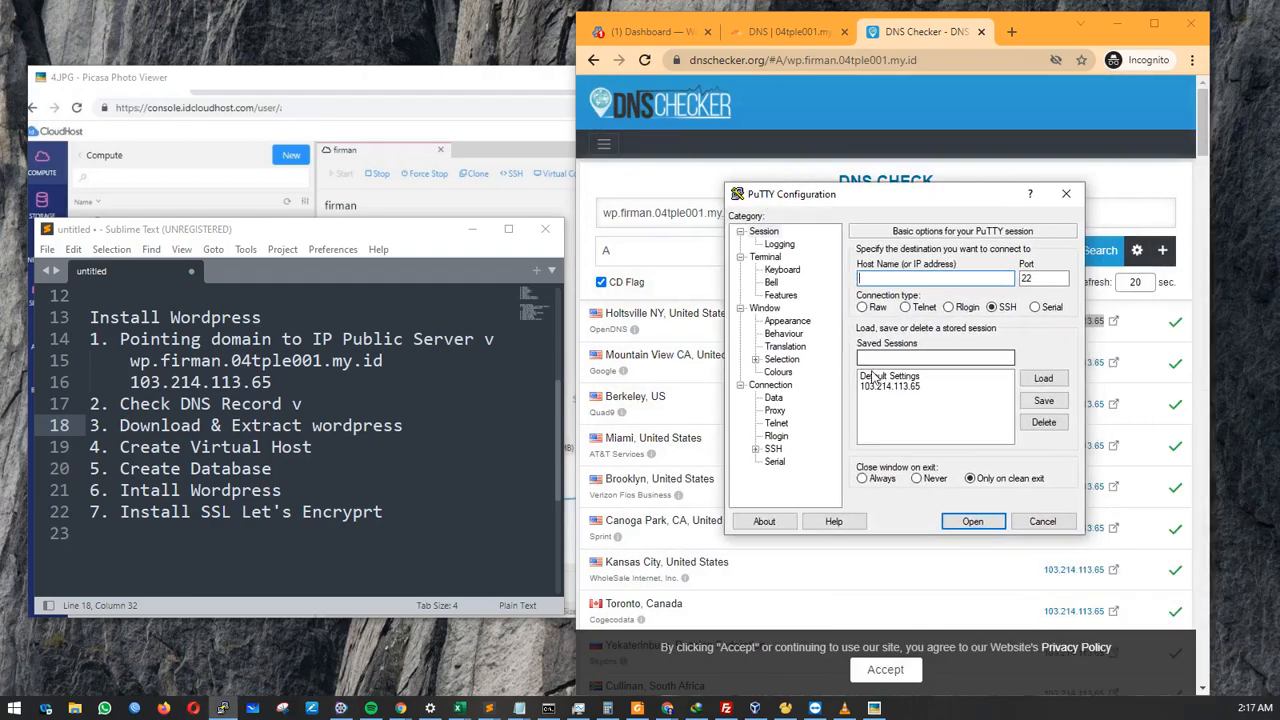
left_click(878, 386)
double_click(872, 388)
Log in to the server with the account username and password.
left_click_drag(266, 102, 808, 166)
left_click(814, 211)
type("firman")
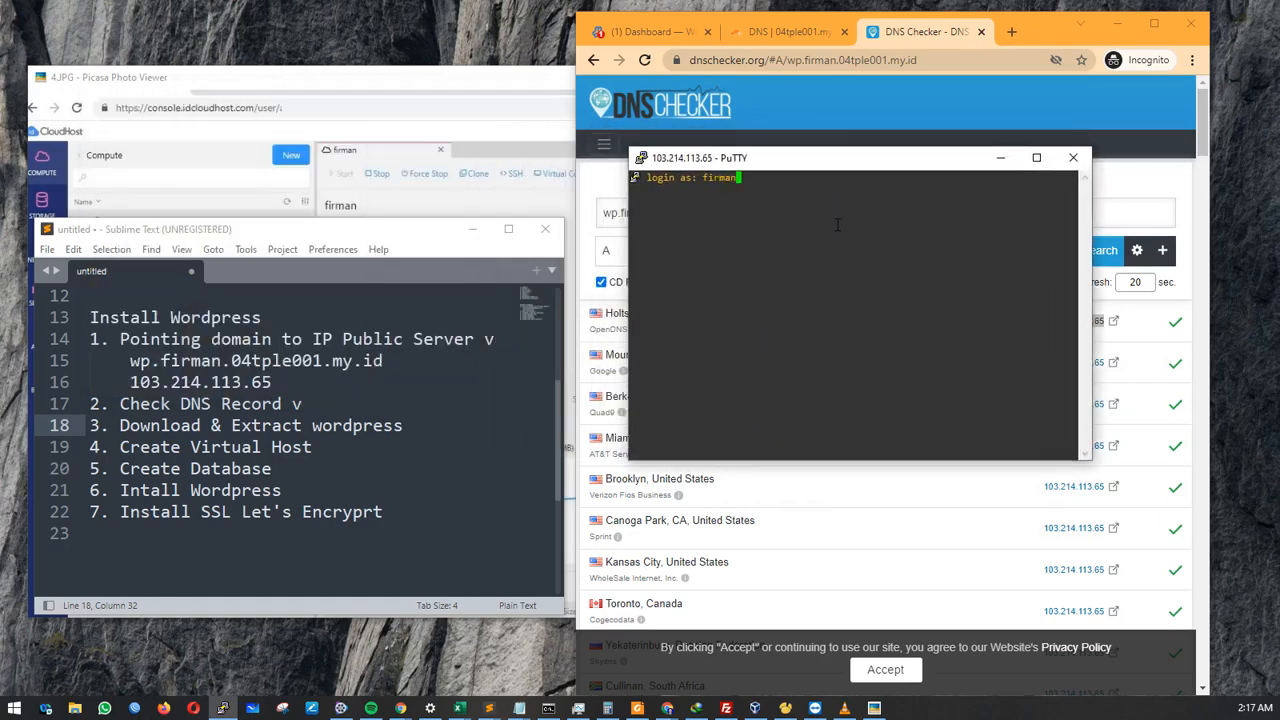
key("Return")
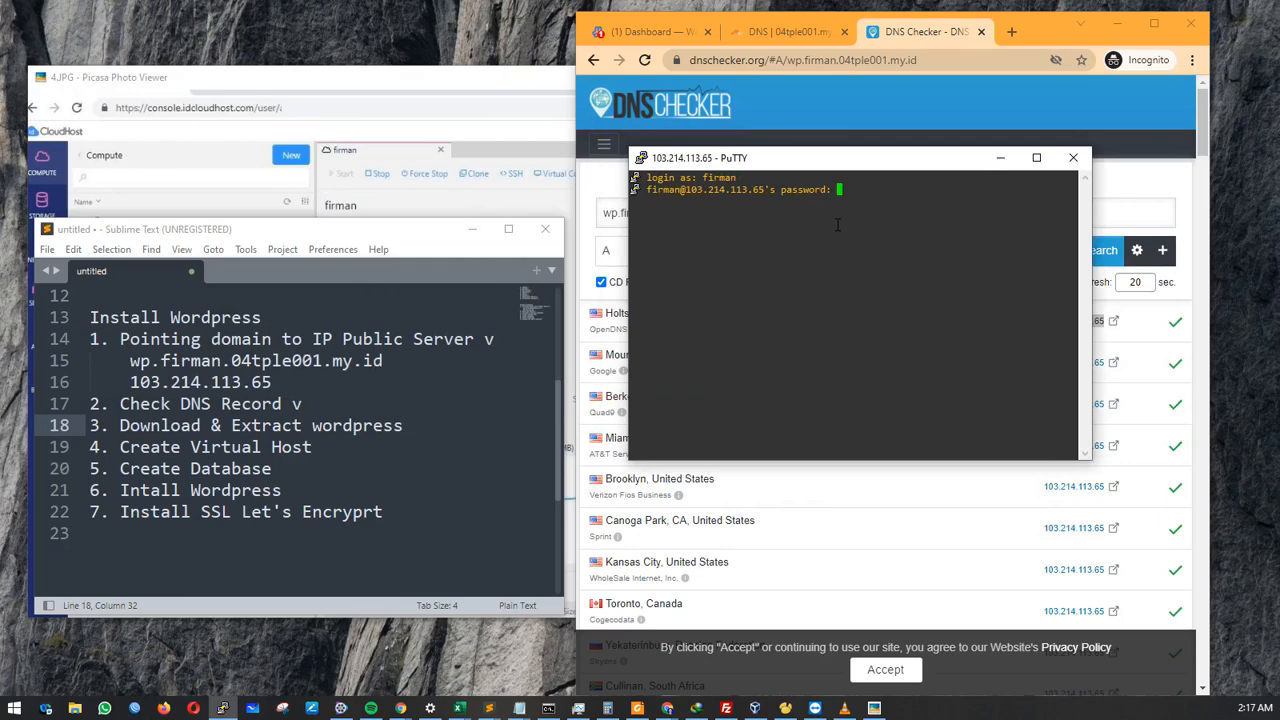
key("Return")
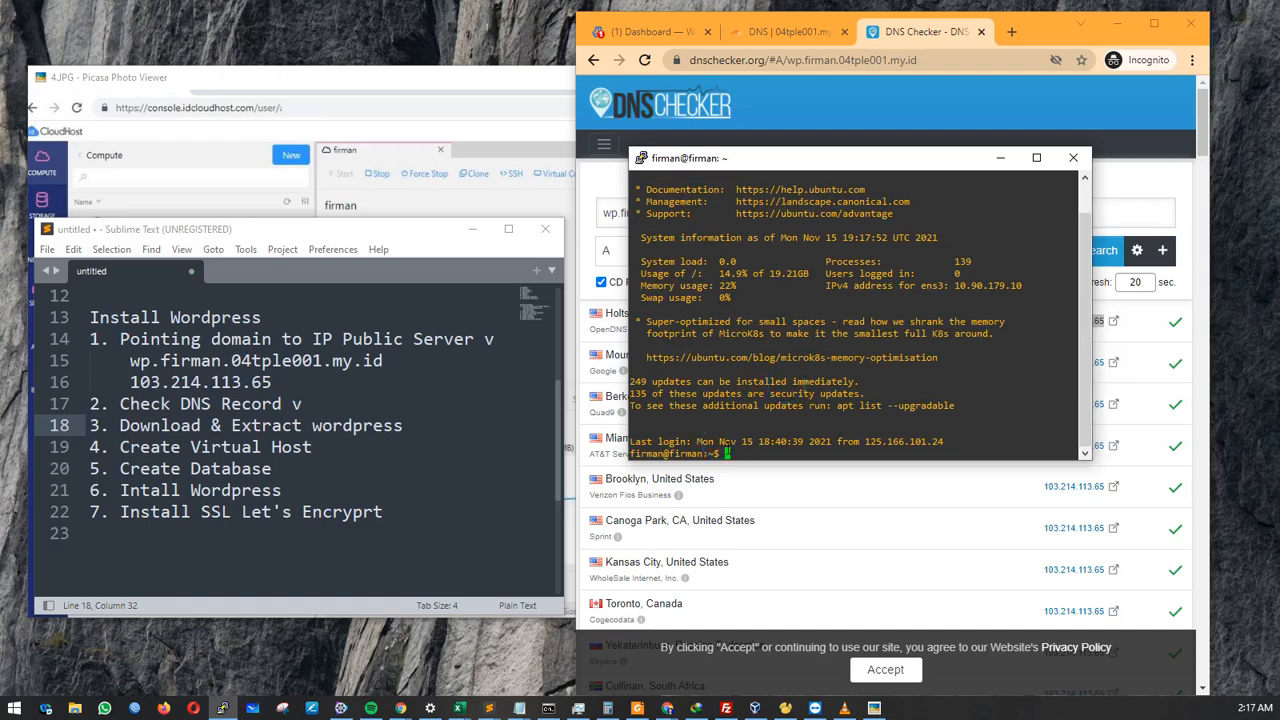
left_click_drag(712, 453, 675, 457)
left_click(849, 437)
Make the terminal window taller and type cd /var/www/html/ at the prompt.
left_click_drag(944, 150, 960, 20)
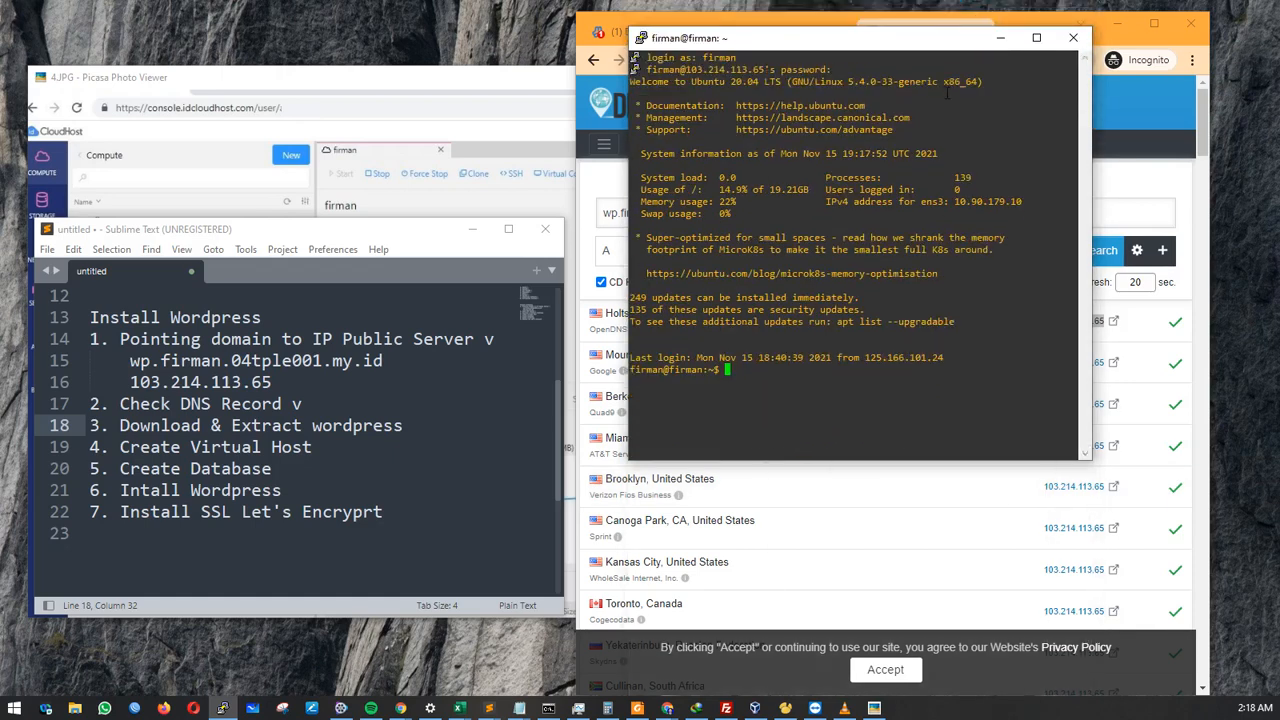
left_click_drag(860, 455, 808, 675)
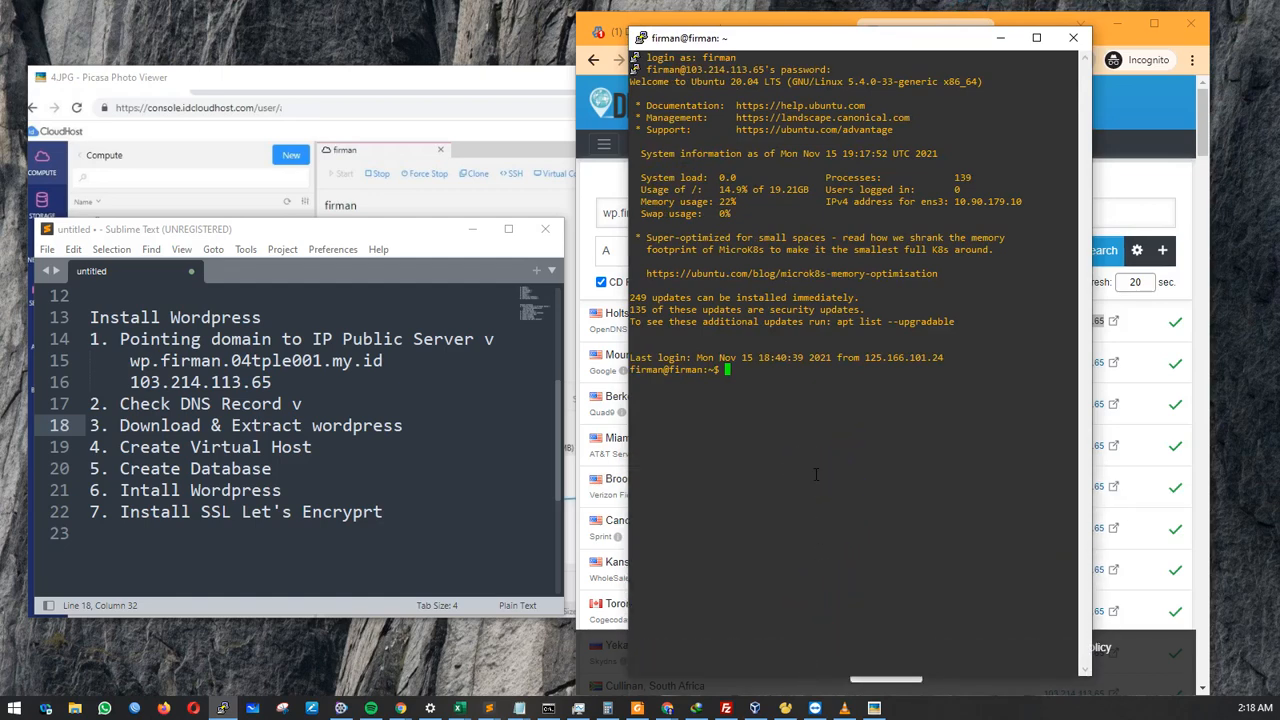
type("sudo")
key("BackSpace")
key("BackSpace")
key("BackSpace")
key("BackSpace")
type("cd /var/www/html/")
Enter /var/www/html and list its contents, index.html and info.php.
key("Return")
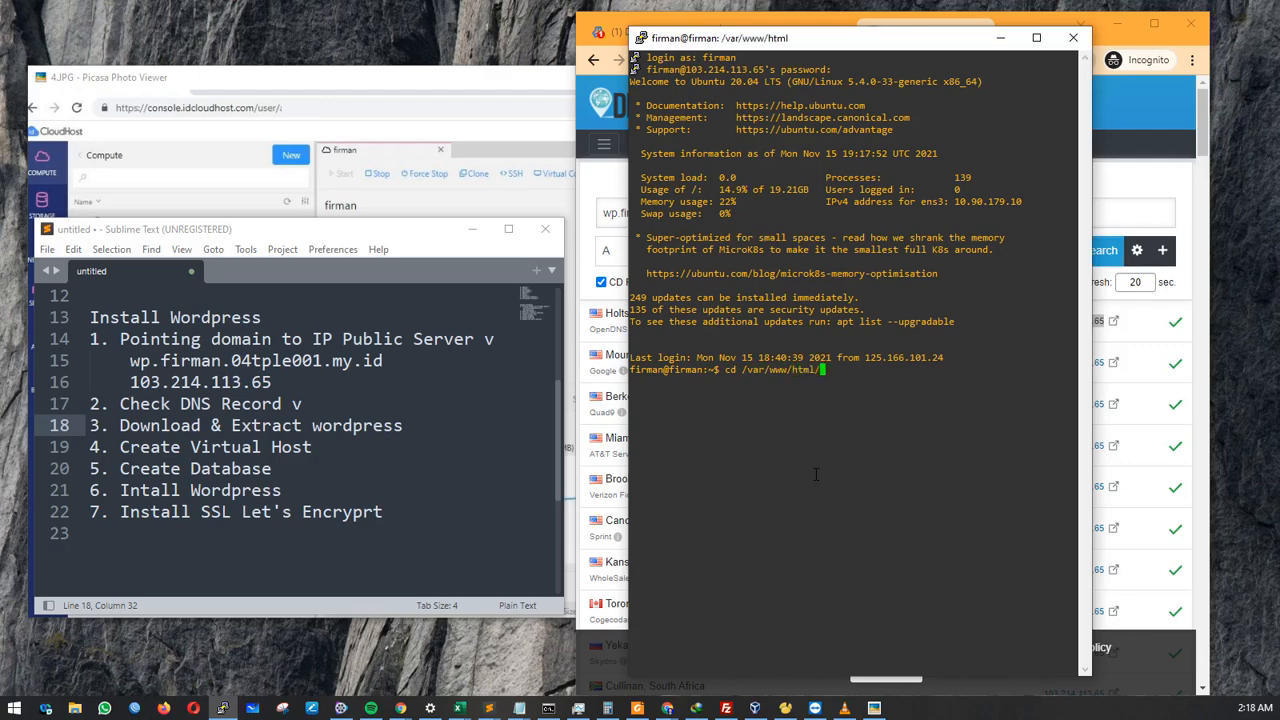
type("ls")
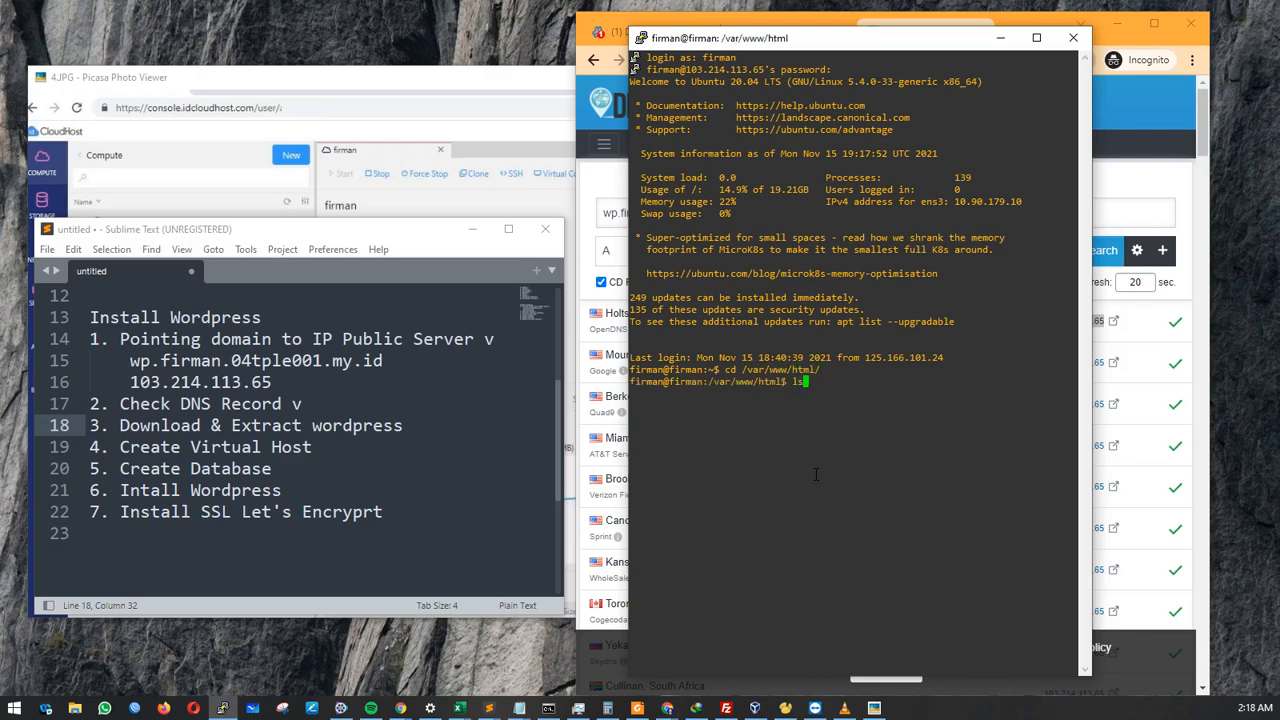
key("Return")
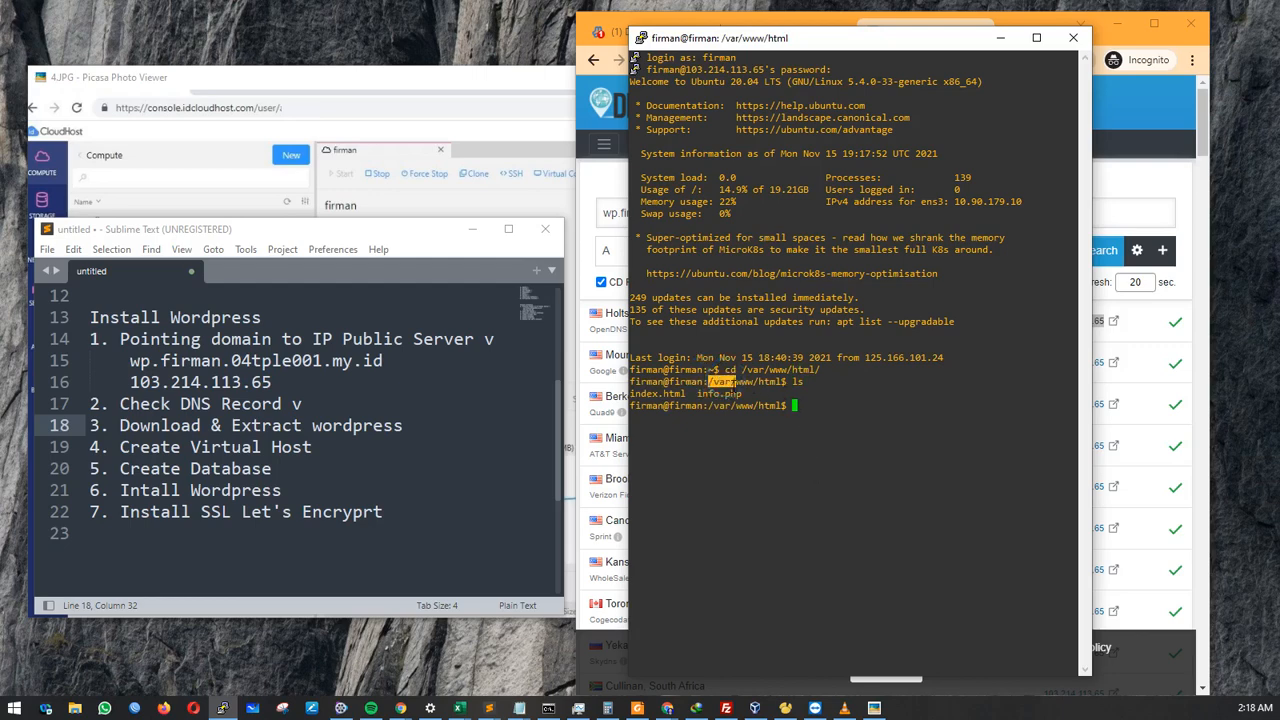
left_click_drag(735, 381, 781, 383)
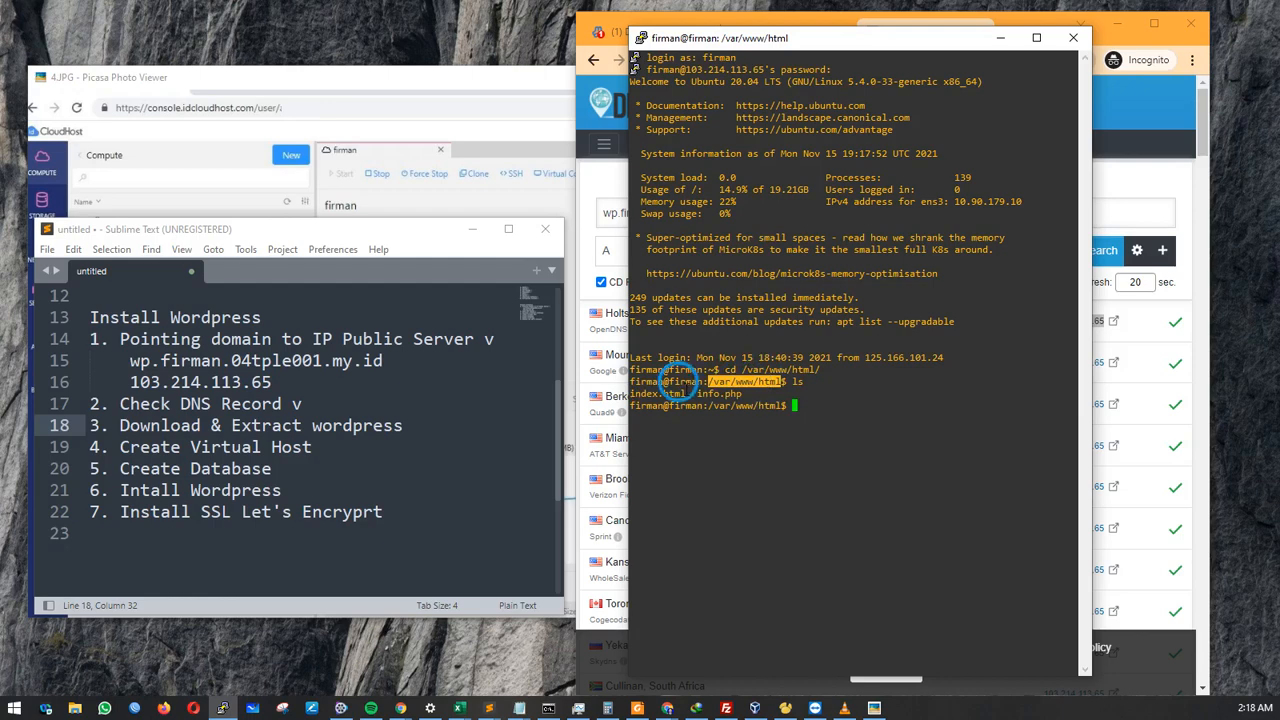
left_click_drag(688, 394, 608, 395)
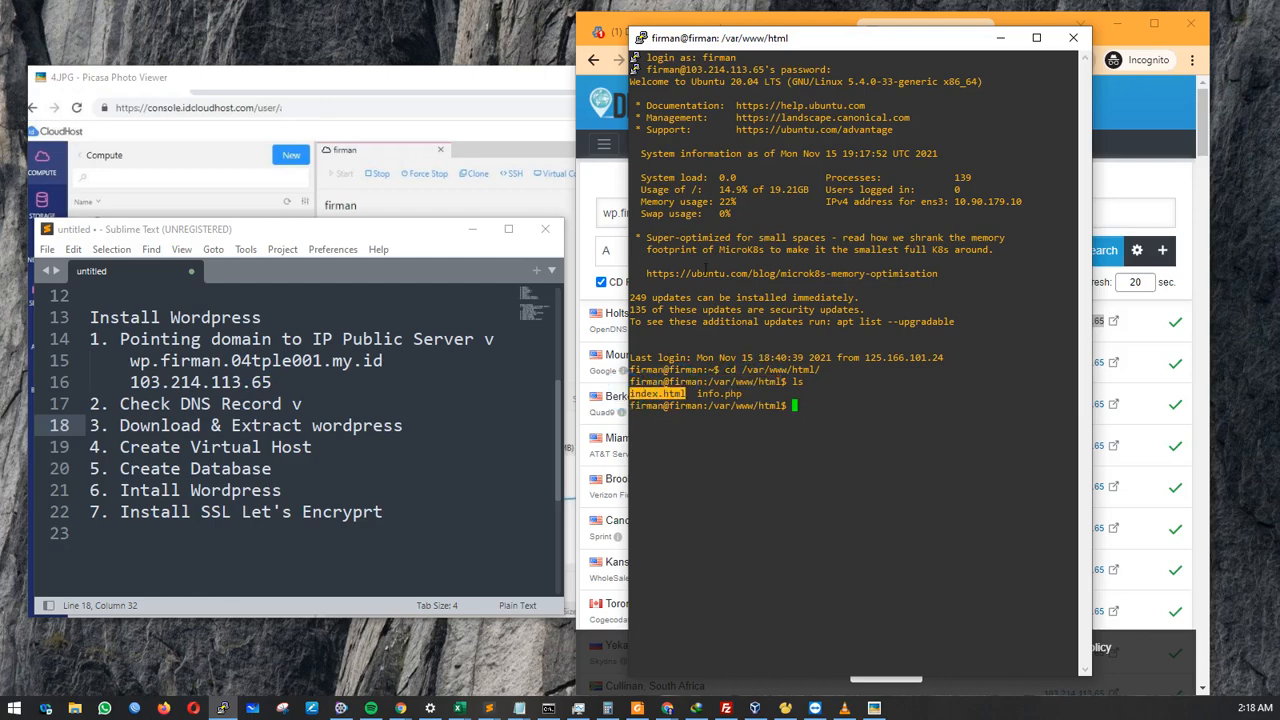
left_click(1013, 22)
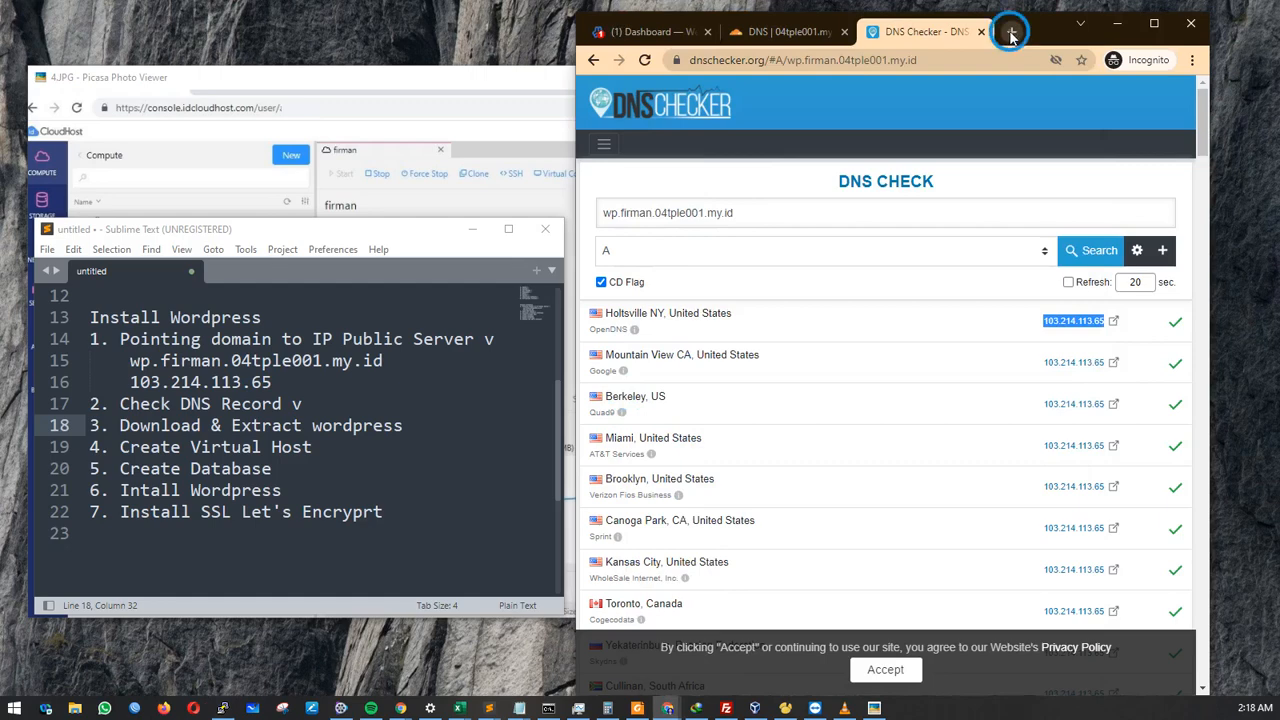
Load bare 103.214.113.65 to show the Apache2 default page, with browser and terminal side by side.
left_click(1013, 31)
type("10")
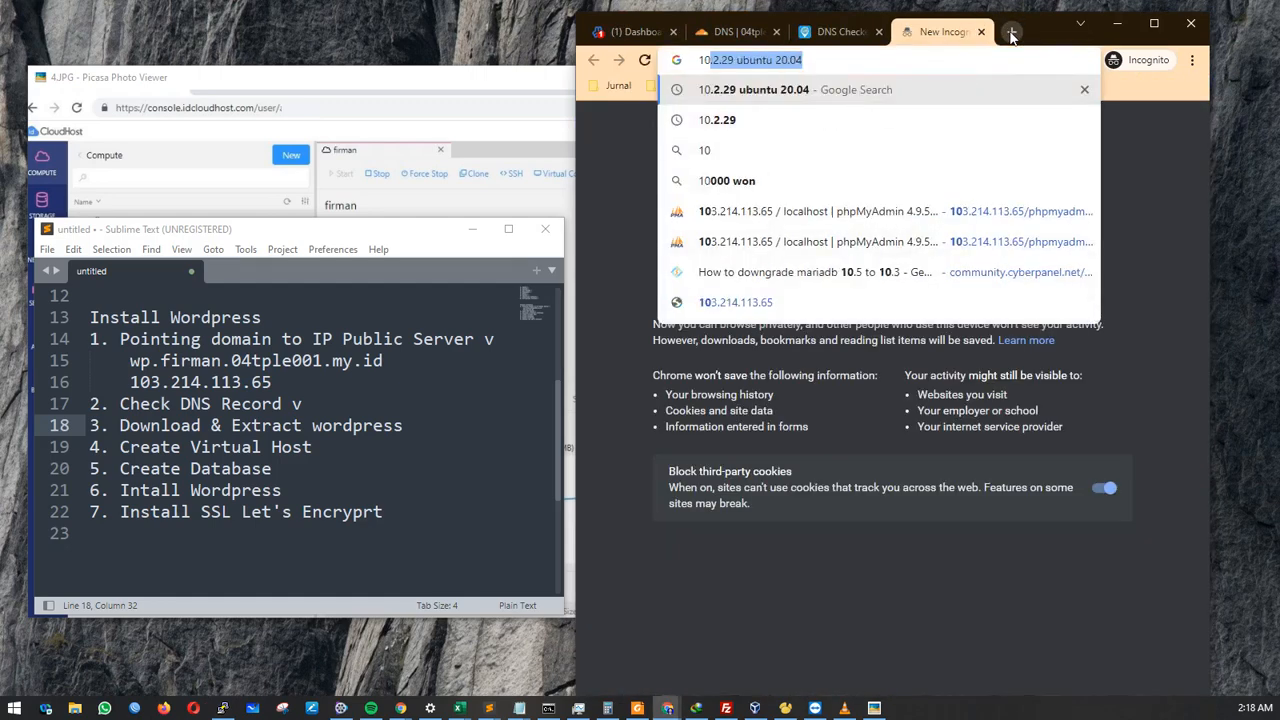
type("3.214.113.65/phpmyadmin/serv")
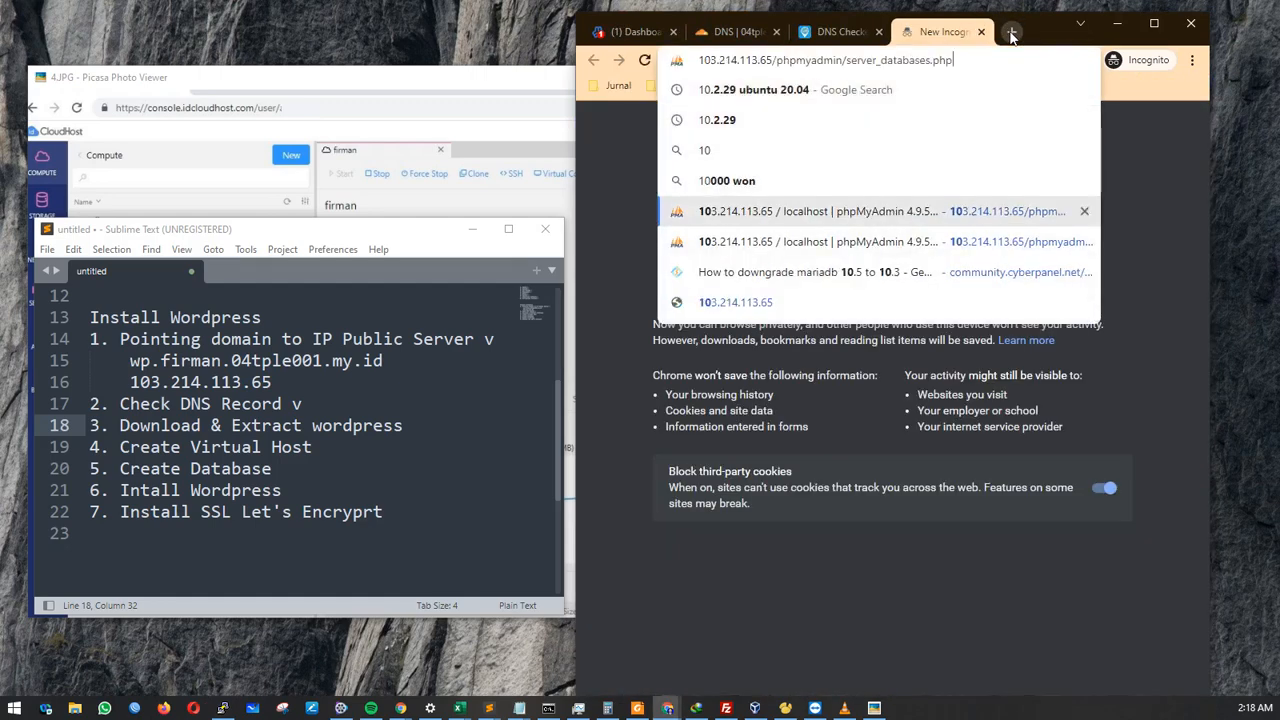
key("BackSpace")
key("BackSpace")
key("BackSpace")
key("BackSpace")
key("BackSpace")
key("BackSpace")
key("BackSpace")
key("BackSpace")
key("BackSpace")
key("BackSpace")
key("BackSpace")
key("BackSpace")
key("BackSpace")
key("BackSpace")
key("BackSpace")
key("BackSpace")
key("BackSpace")
key("BackSpace")
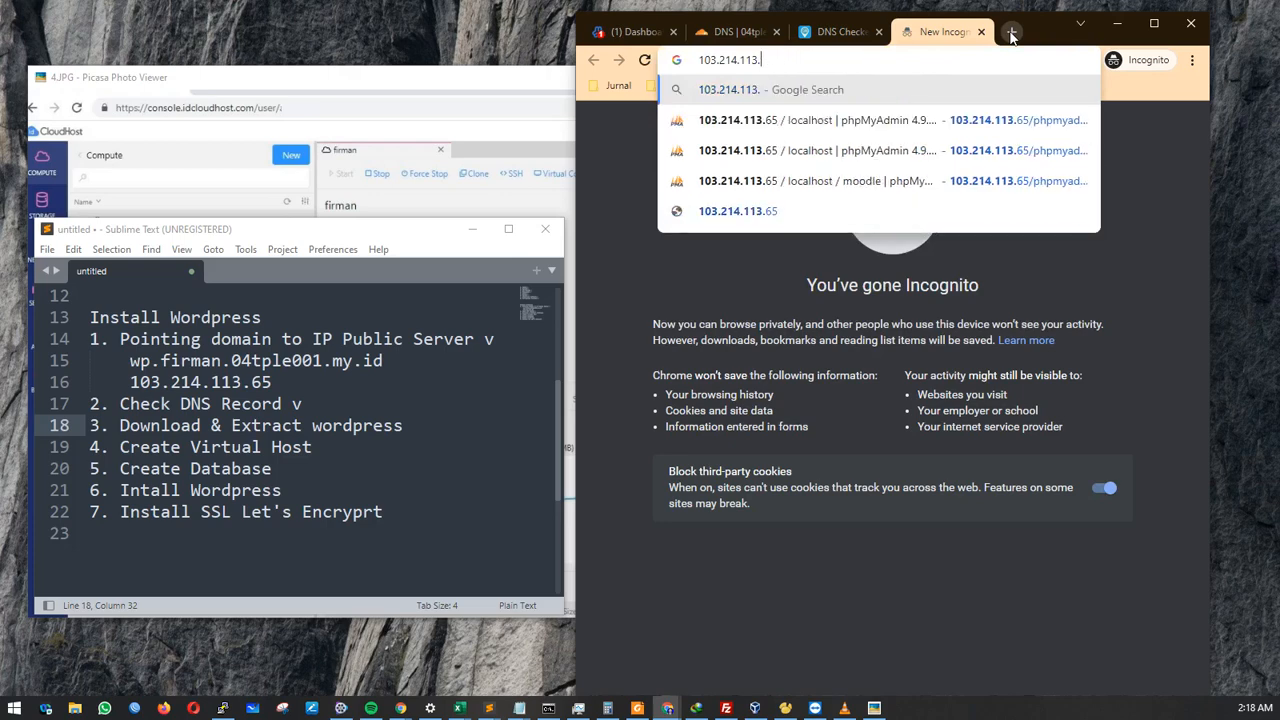
type("65")
key("Return")
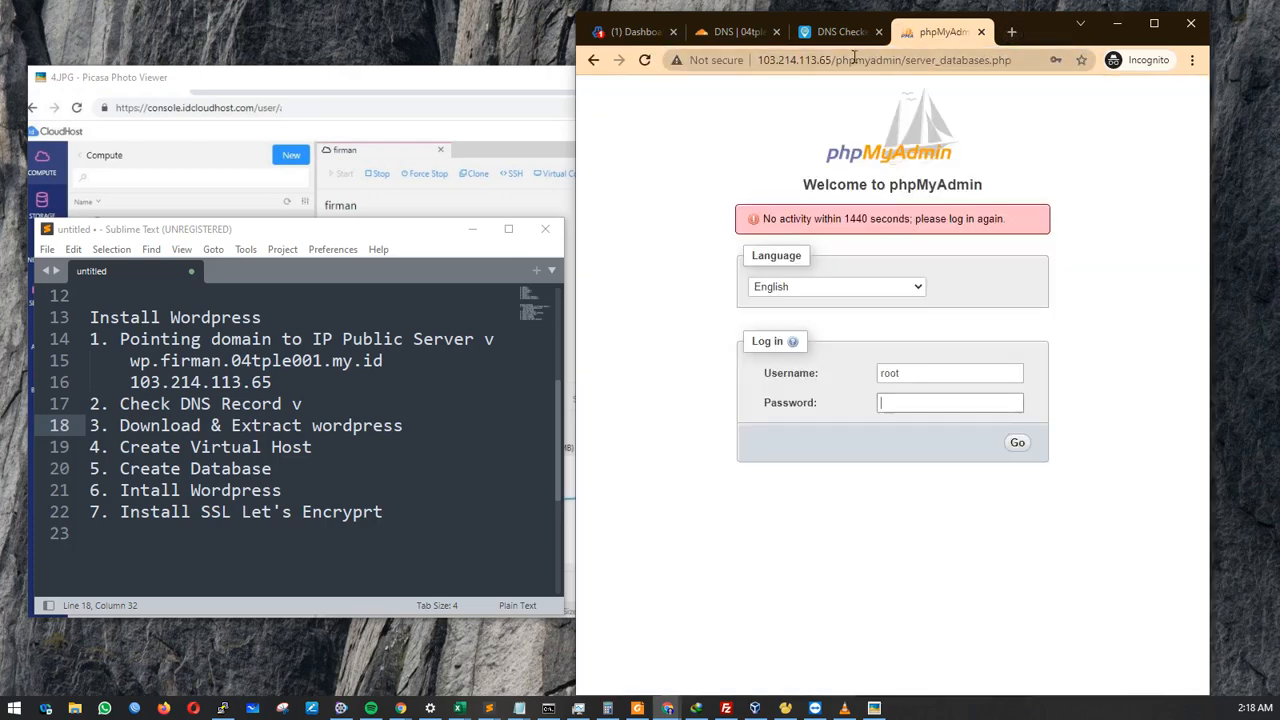
left_click_drag(836, 60, 1011, 60)
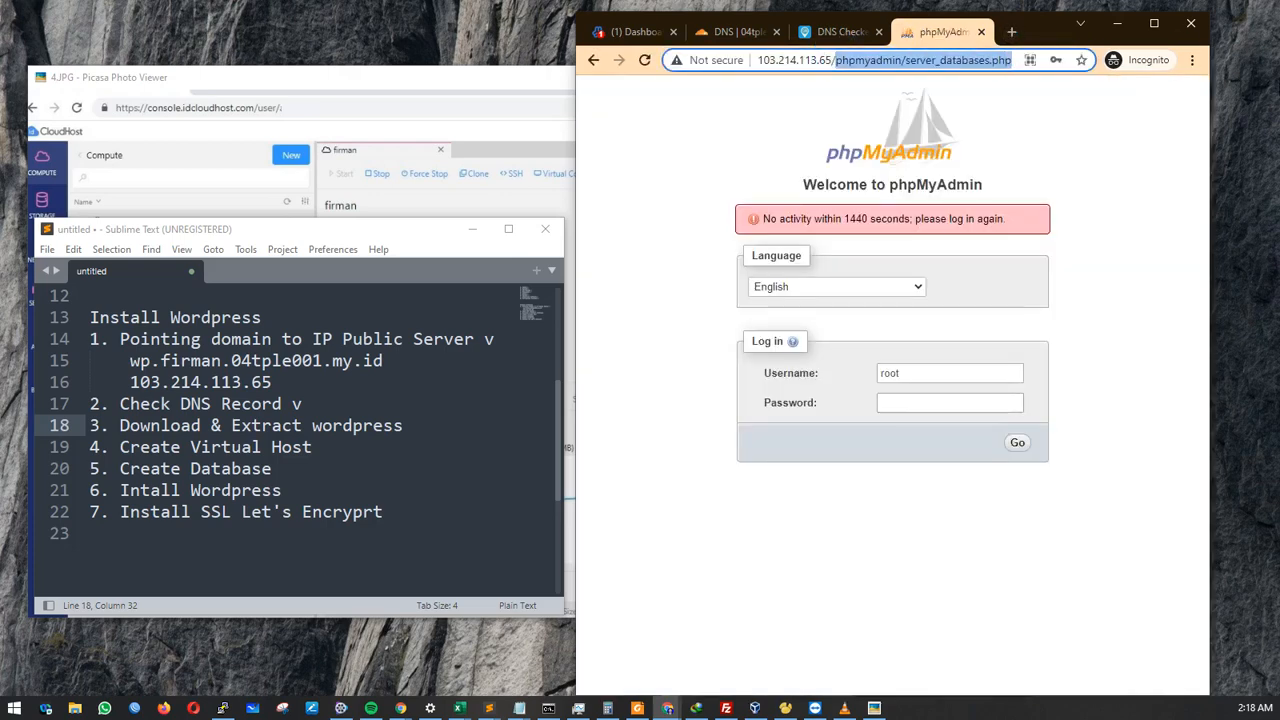
key("BackSpace")
key("Return")
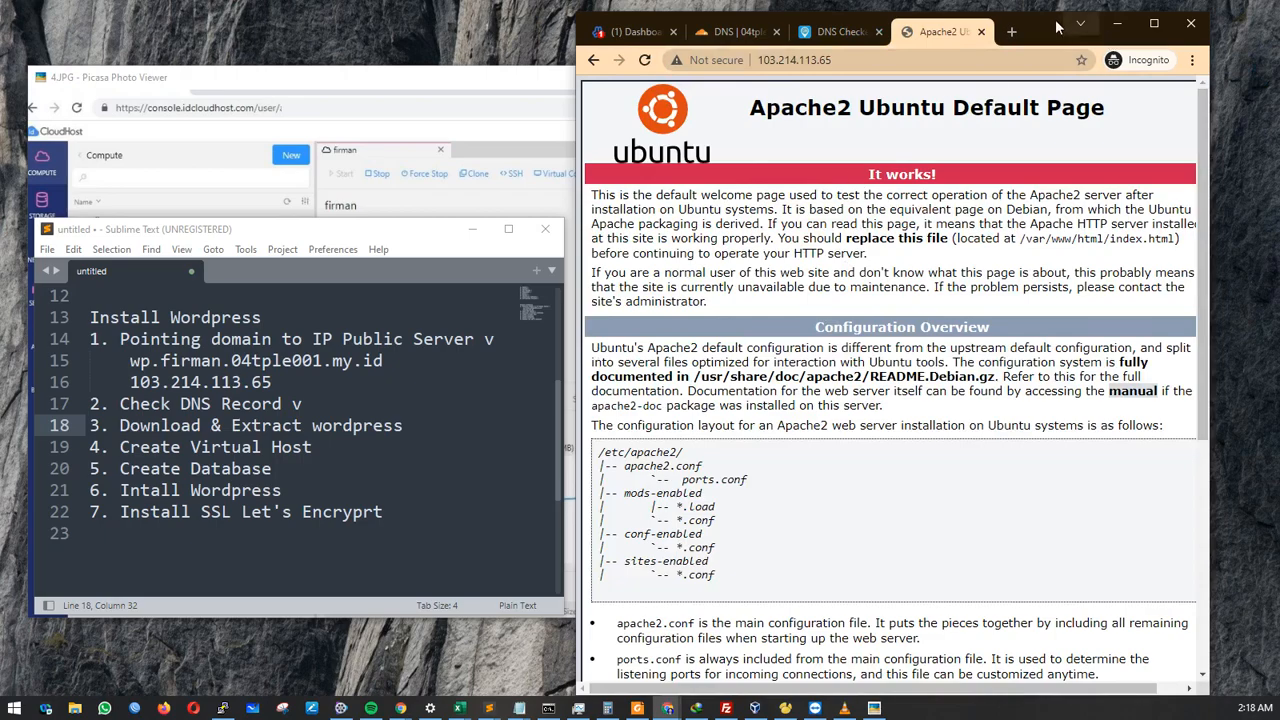
left_click_drag(1047, 32, 672, 92)
left_click_drag(938, 45, 1038, 30)
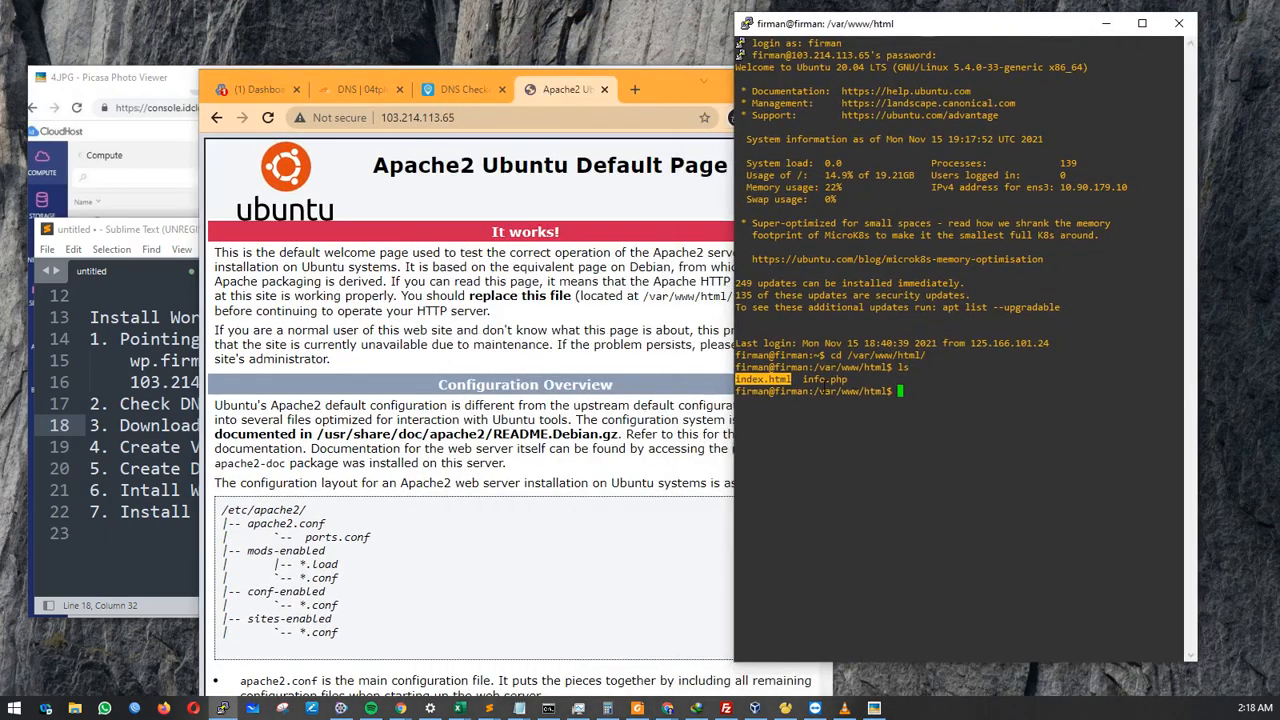
left_click(780, 386)
left_click_drag(792, 379, 741, 379)
left_click_drag(403, 165, 490, 378)
left_click(866, 400)
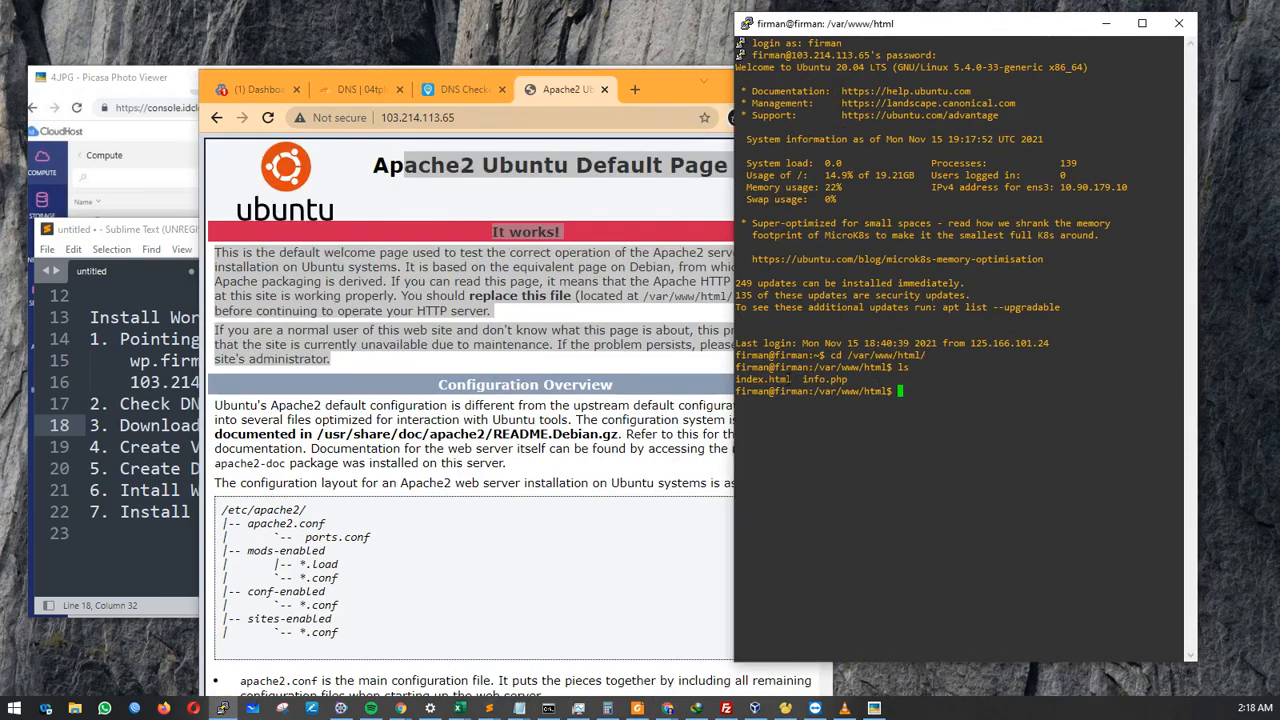
left_click_drag(791, 379, 735, 376)
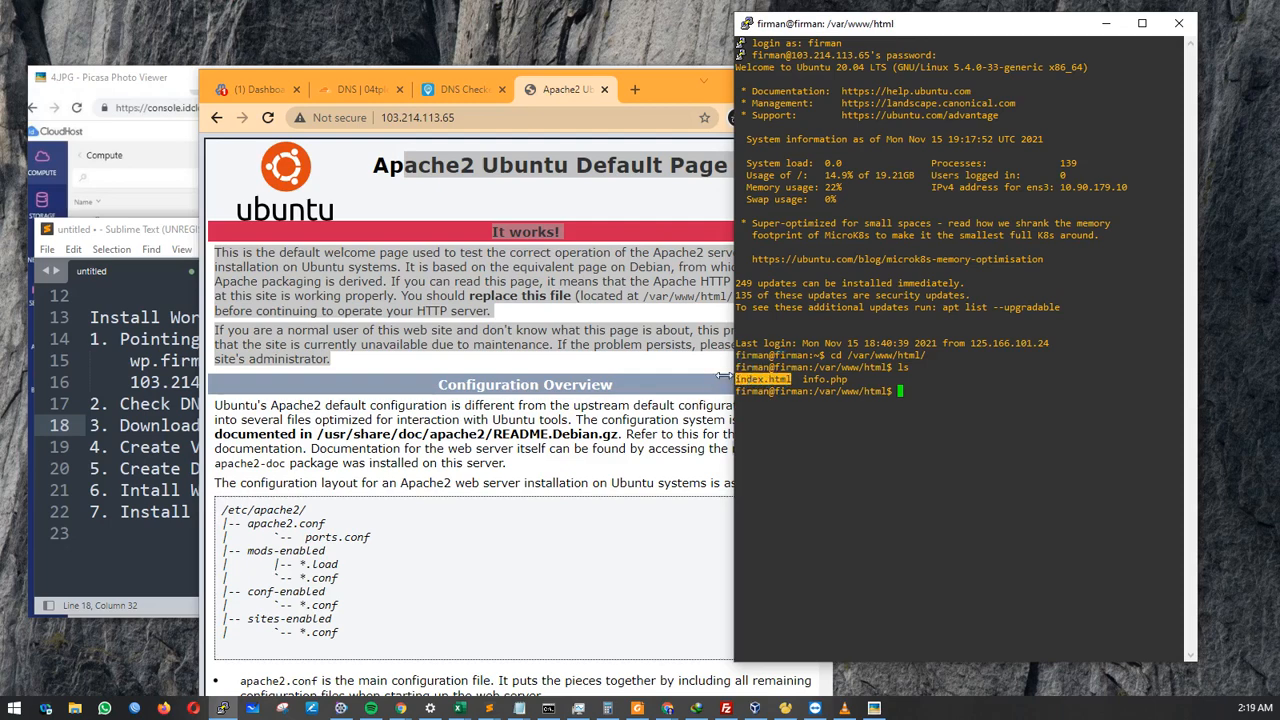
left_click(930, 375)
type("nano ")
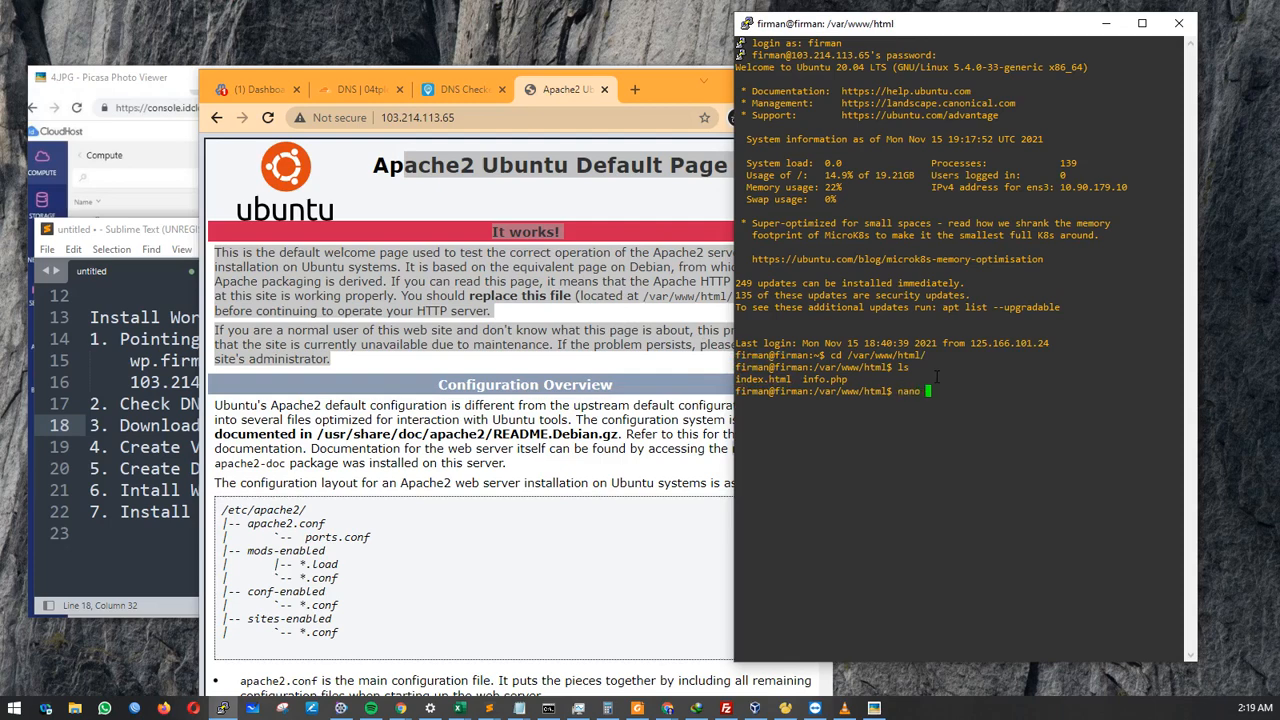
type("index.html")
key("Return")
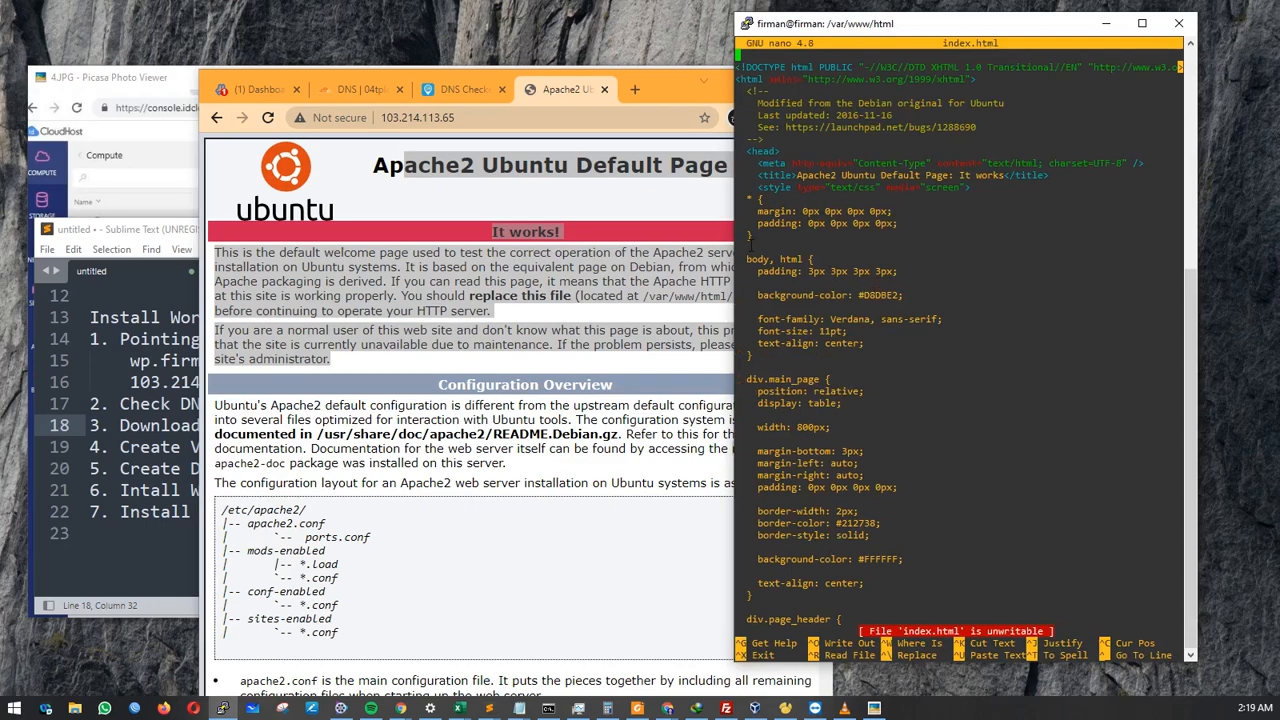
left_click_drag(665, 94, 643, 37)
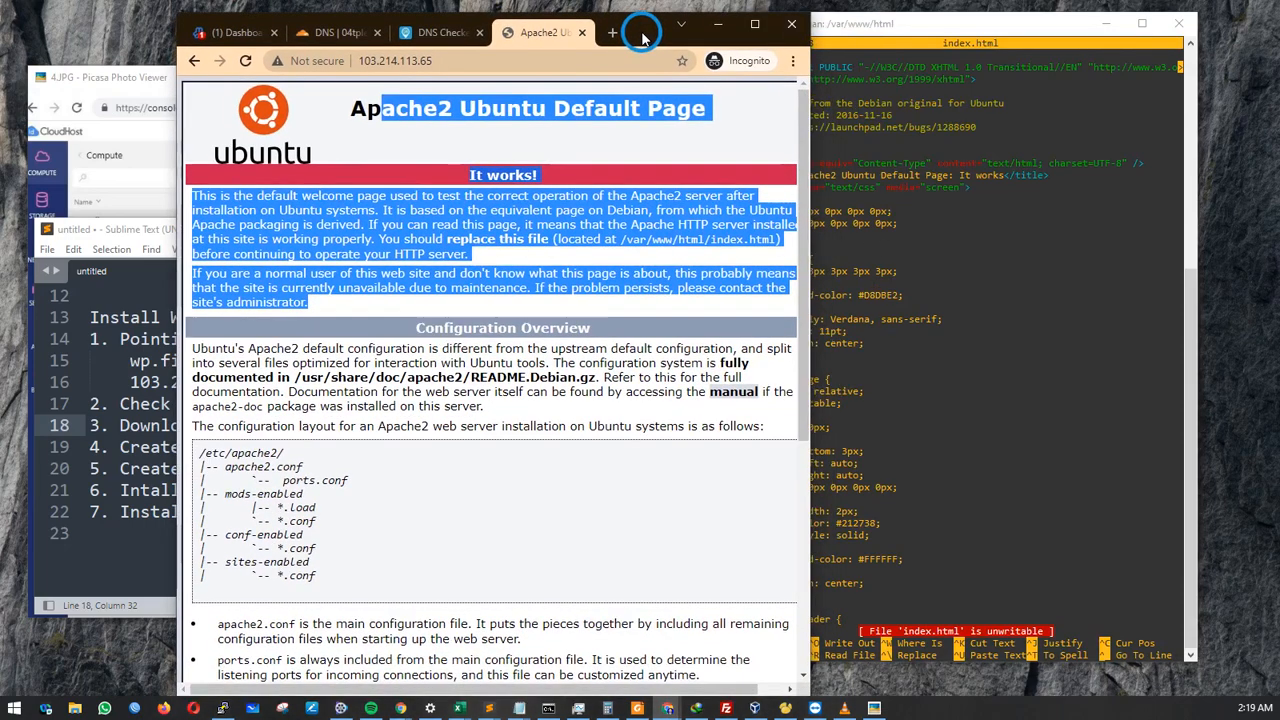
left_click(527, 122)
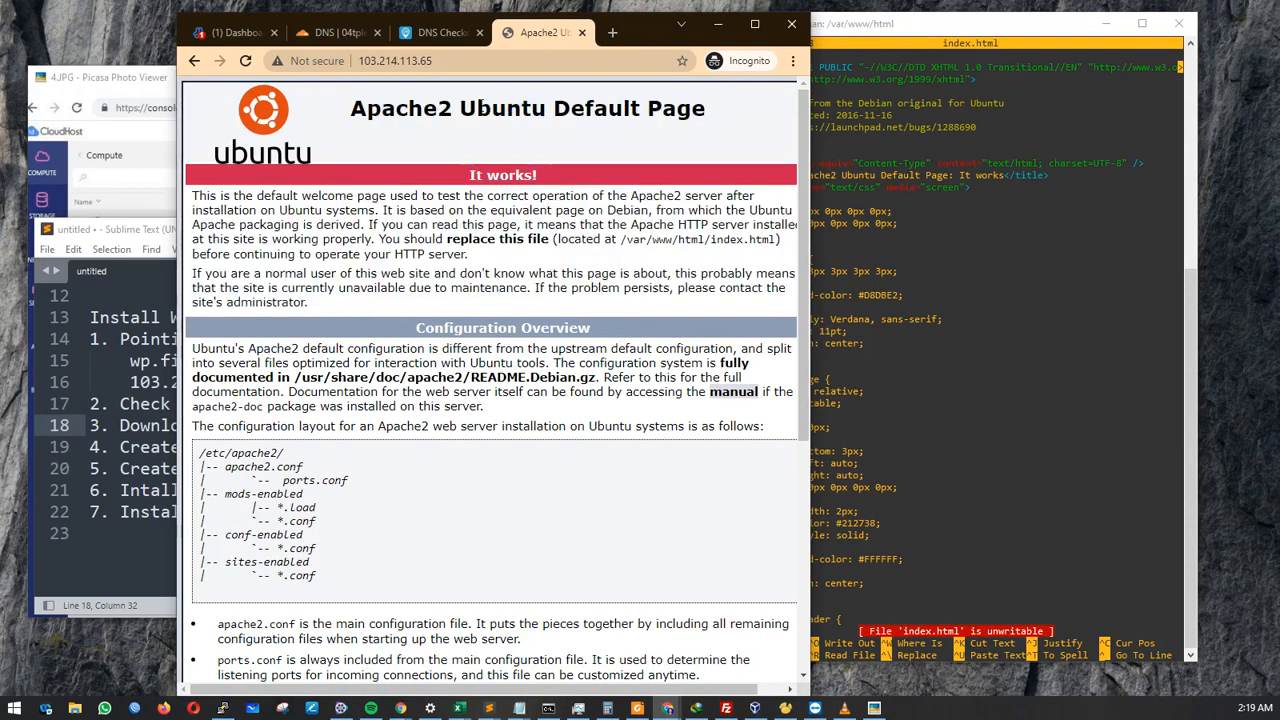
left_click(357, 108)
left_click_drag(362, 104, 698, 112)
left_click(1143, 300)
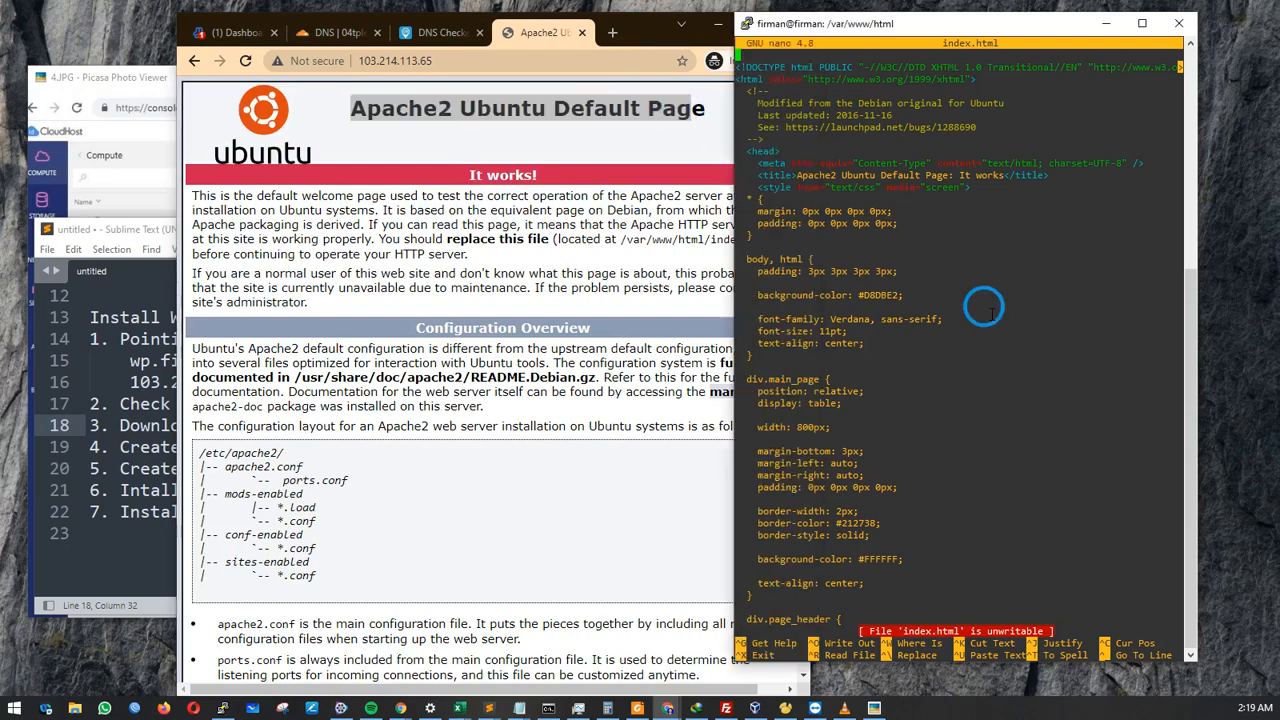
key("ctrl+x")
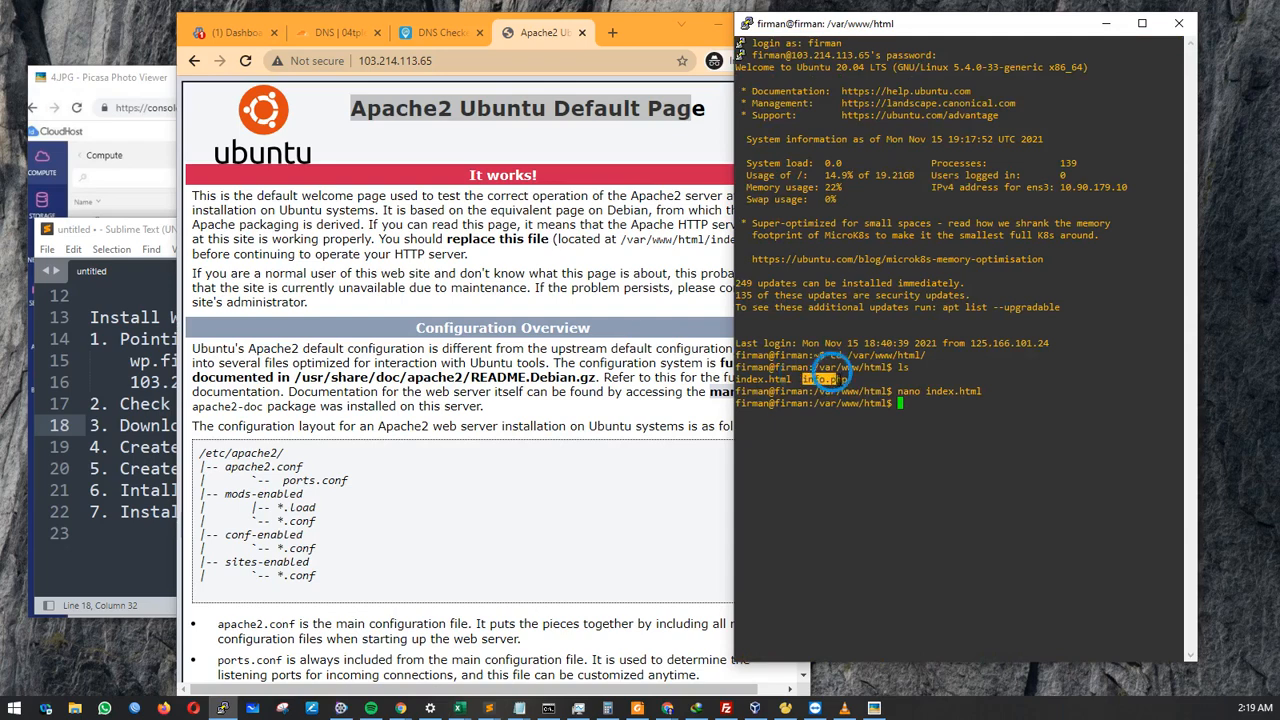
double_click(824, 379)
left_click(599, 47)
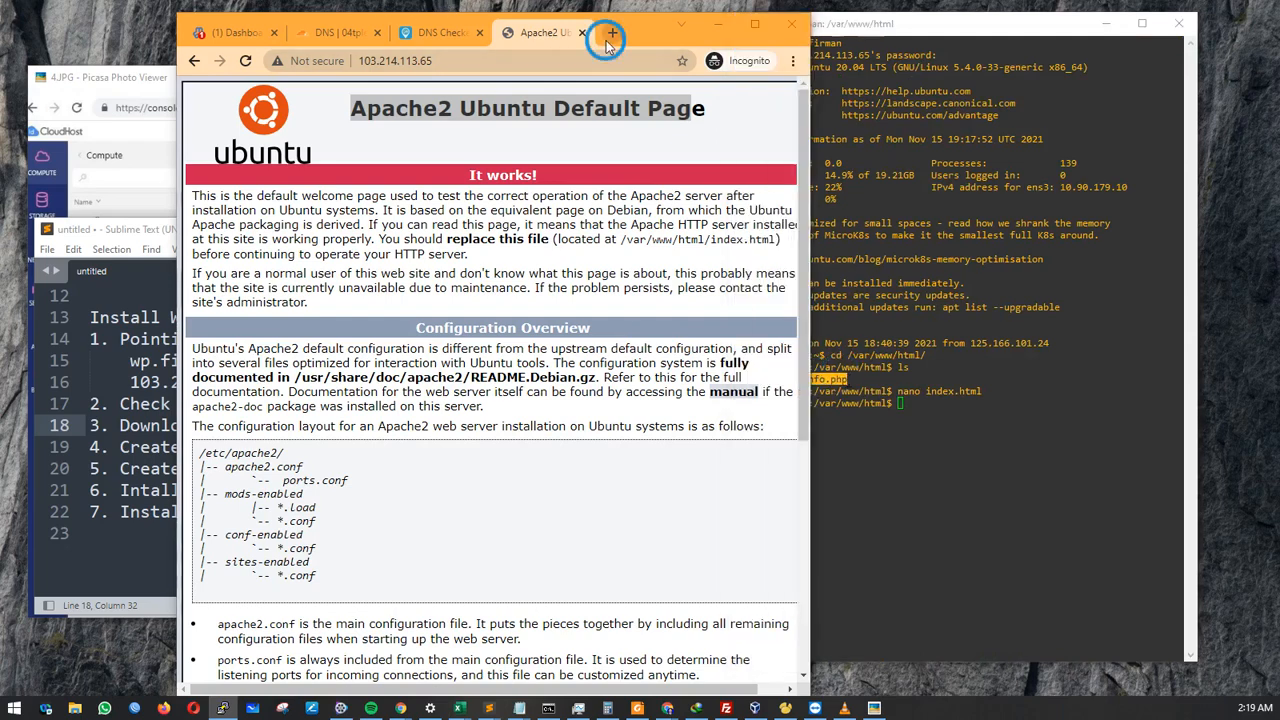
Open 103.214.113.65/info.php in a new tab to show the PHP Version 7.4.3 page.
key("ctrl+t")
type("10")
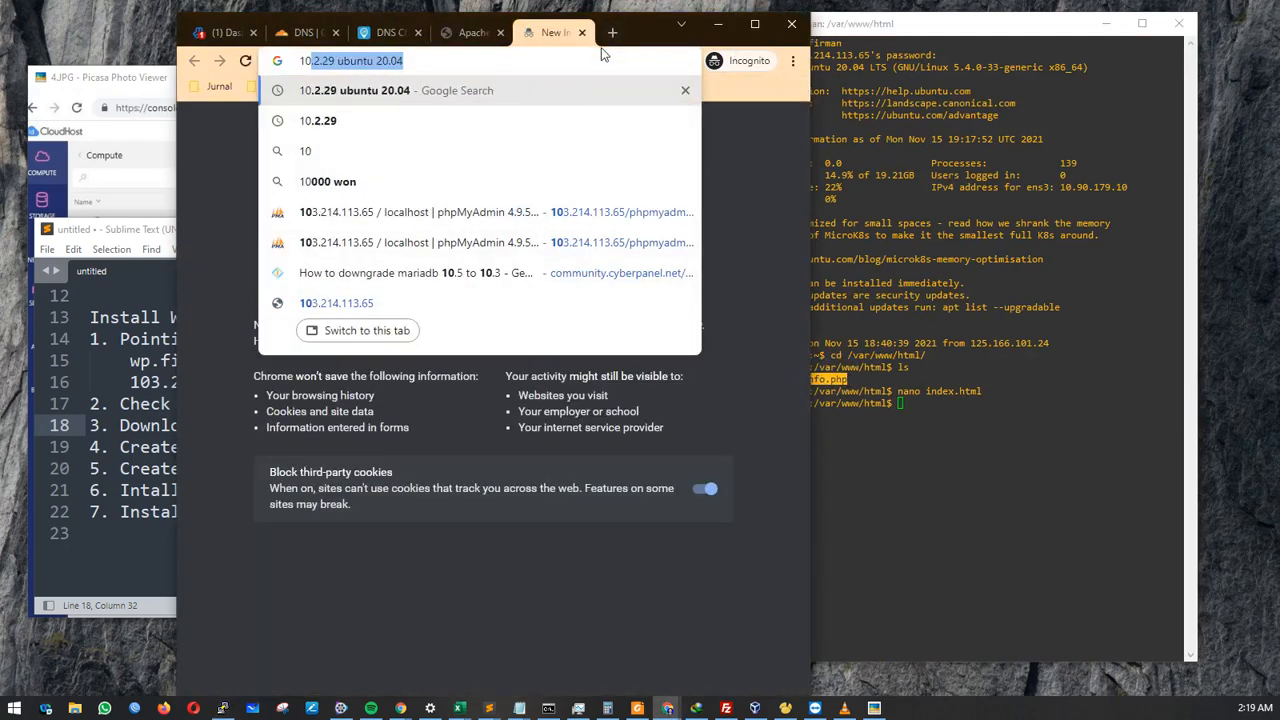
type("3")
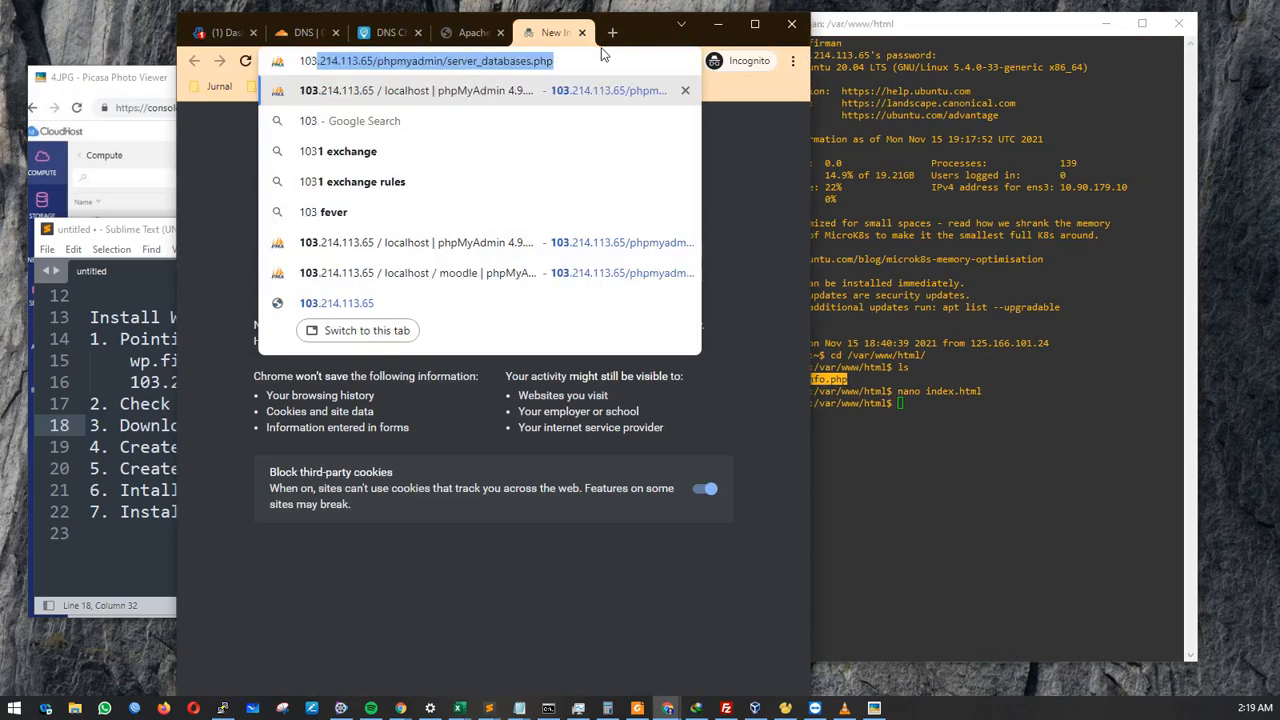
double_click(390, 63)
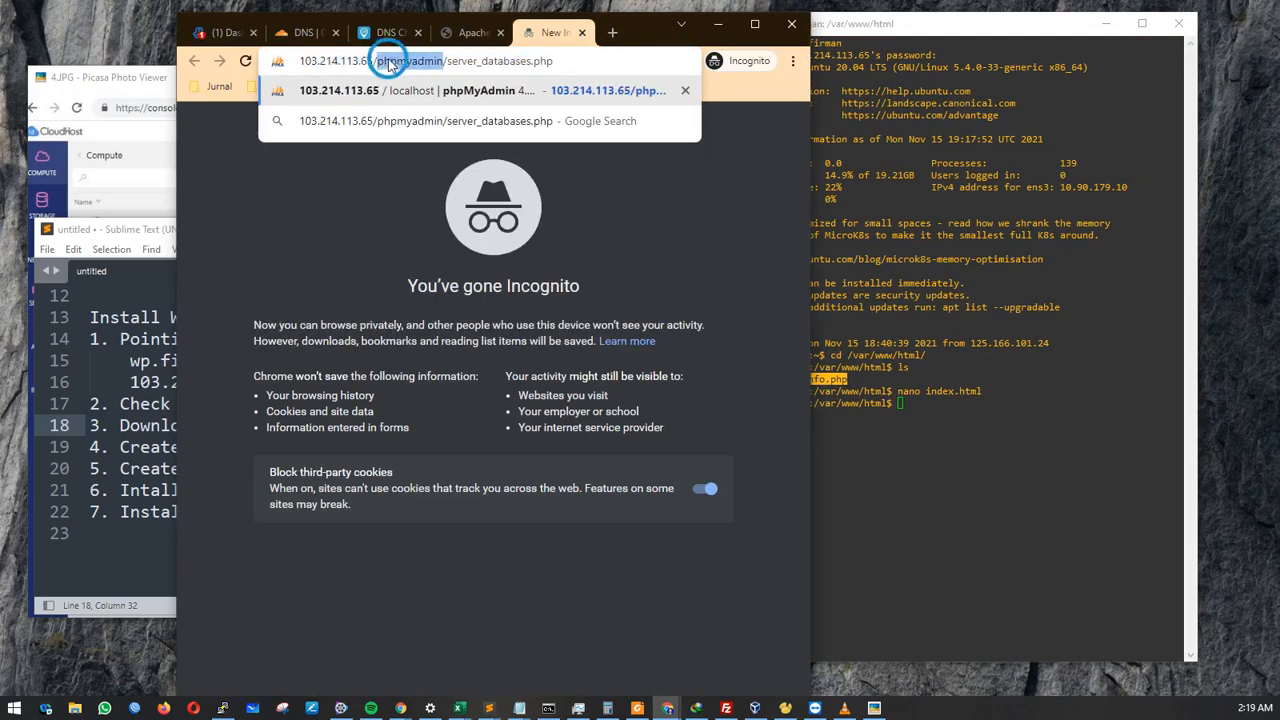
left_click_drag(390, 63, 745, 103)
type("info")
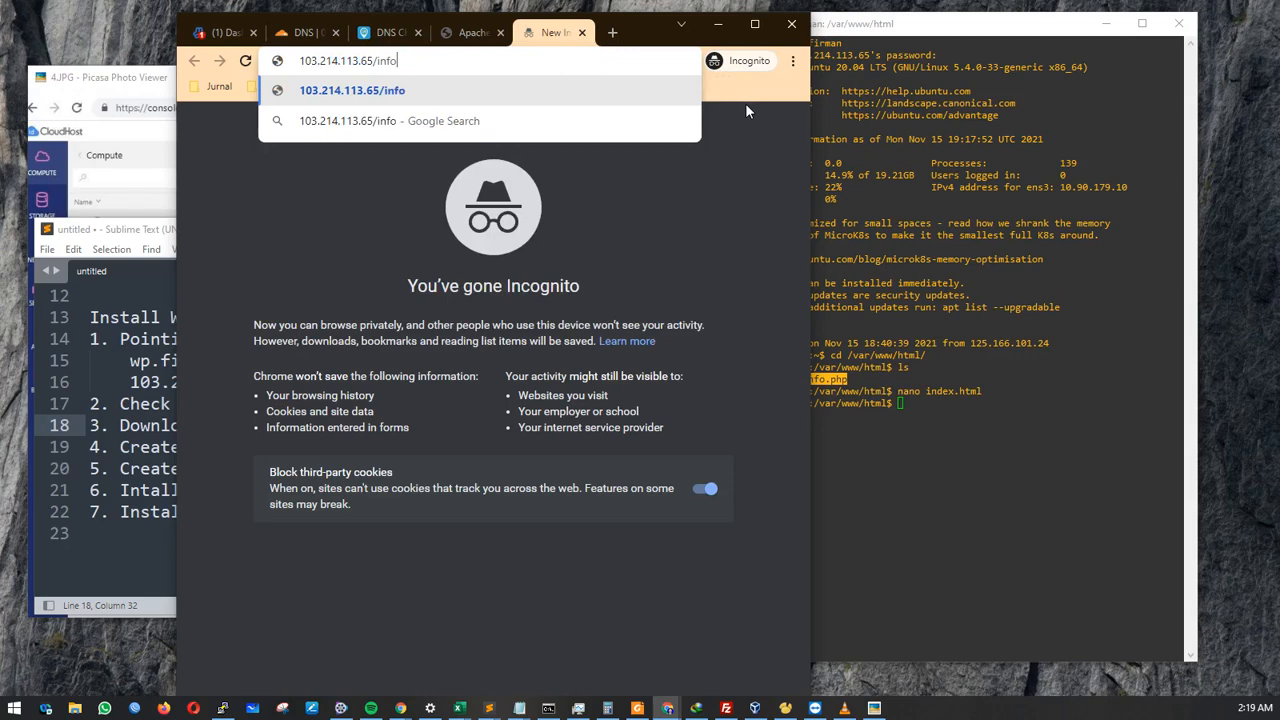
type(".php")
key("Return")
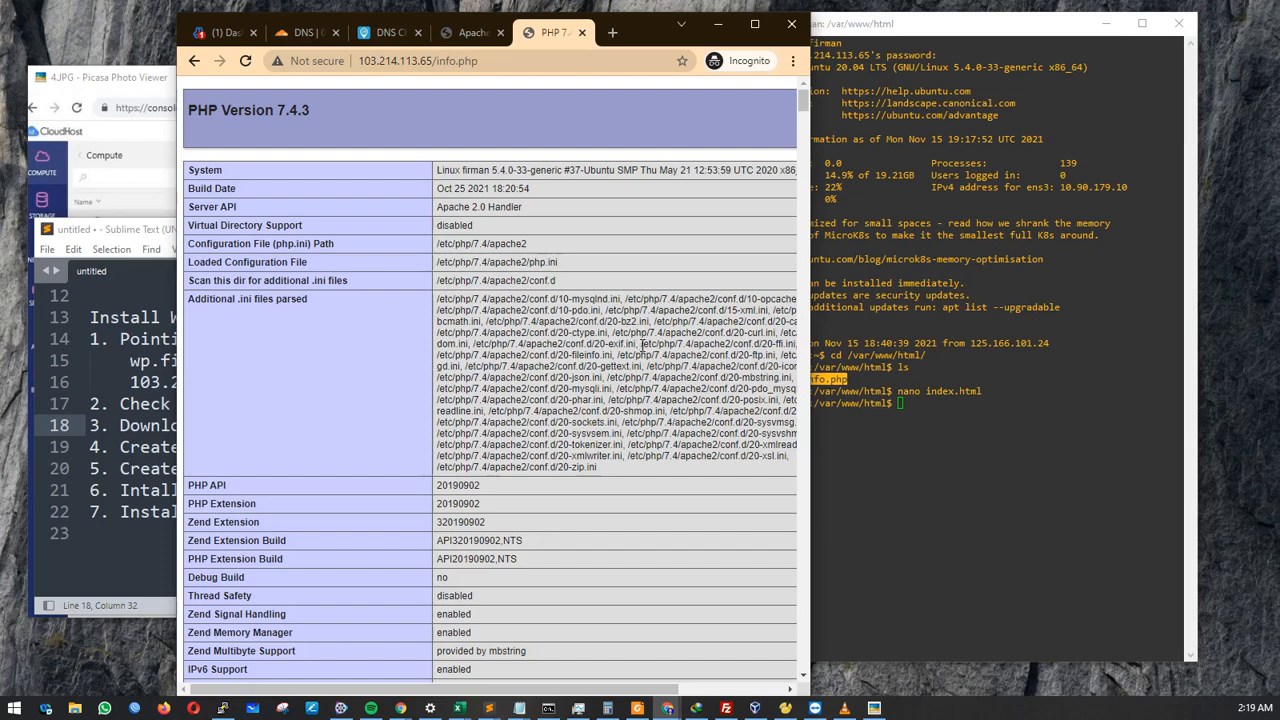
left_click(960, 403)
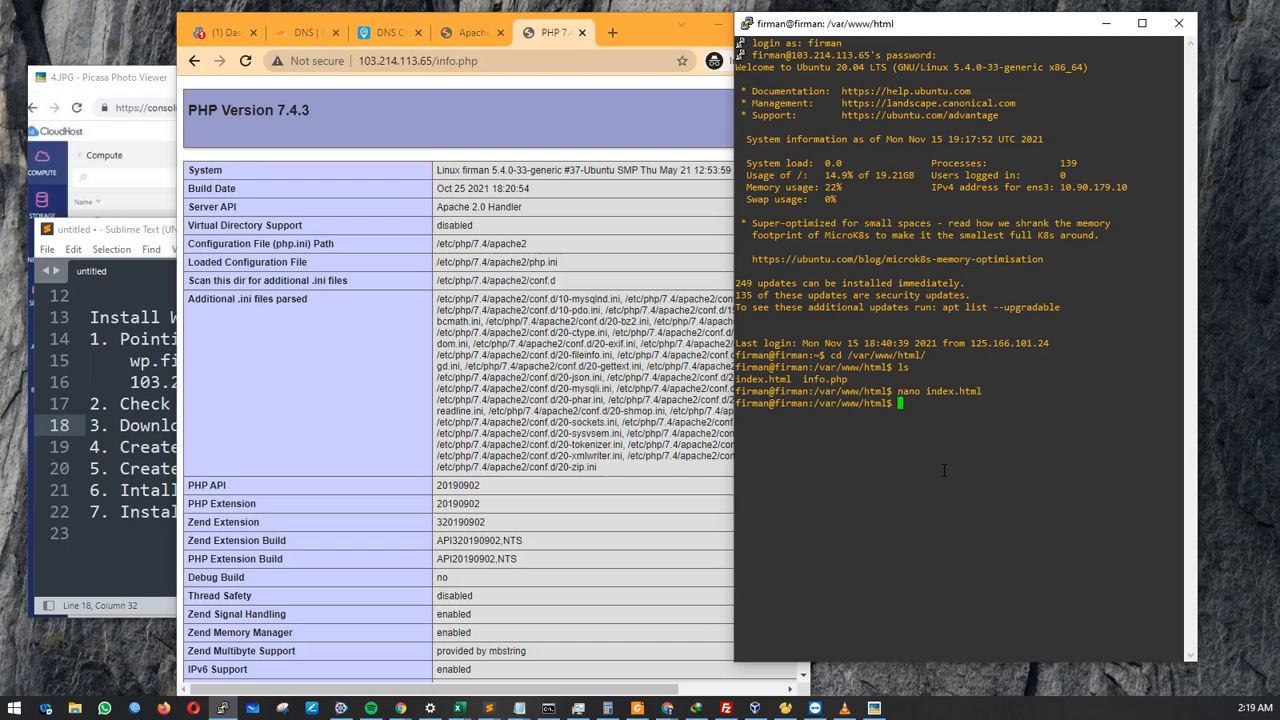
type("sudo")
left_click_drag(815, 405, 886, 403)
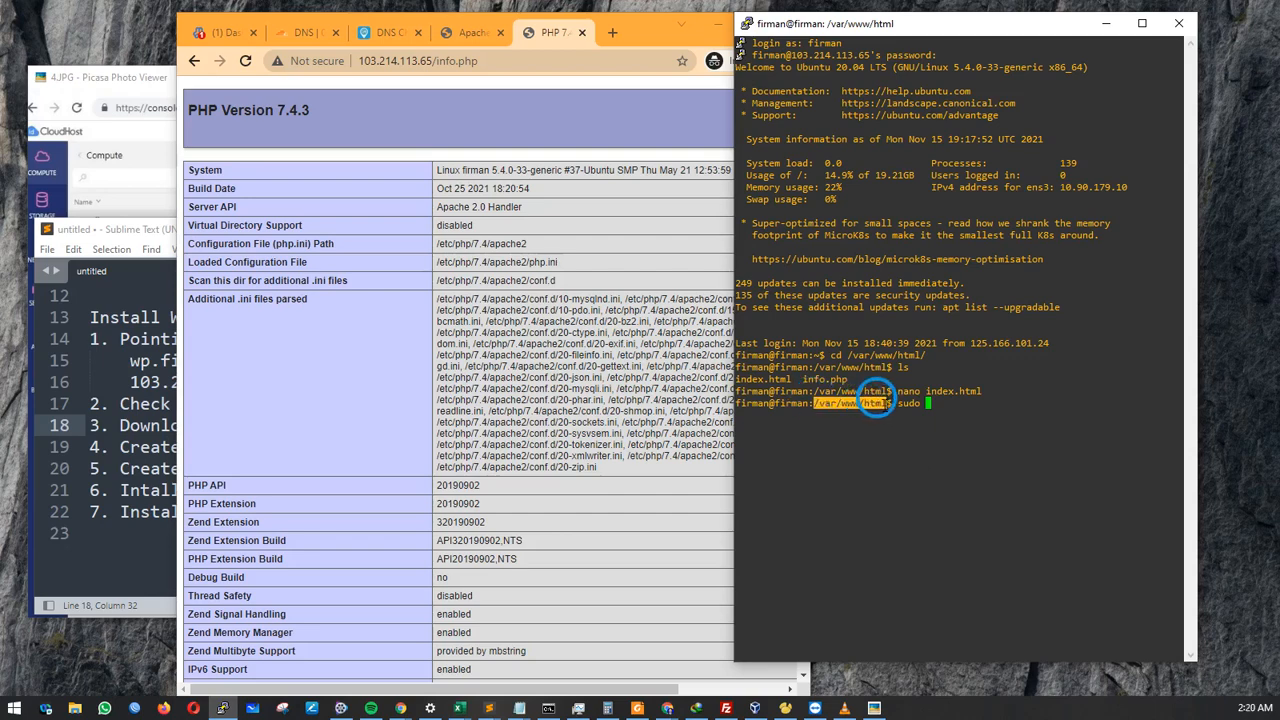
left_click(937, 409)
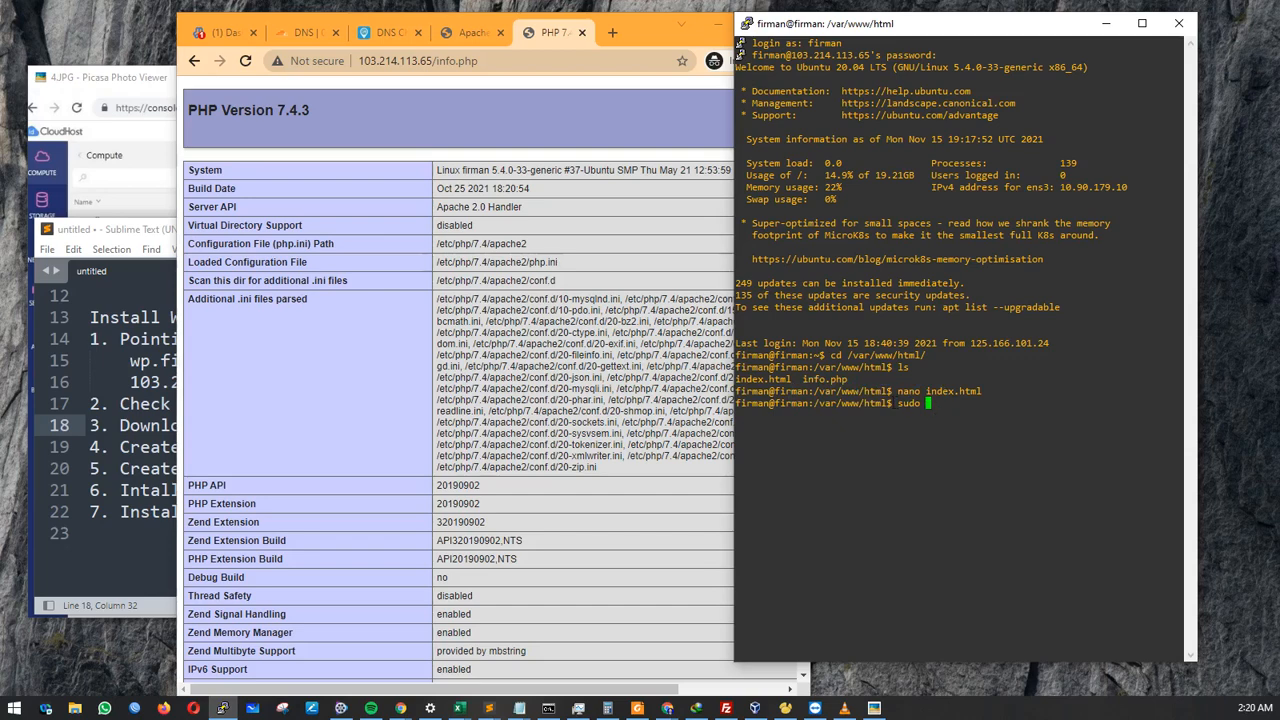
left_click_drag(891, 403, 863, 403)
left_click(950, 406)
type("wget")
key("alt+Tab")
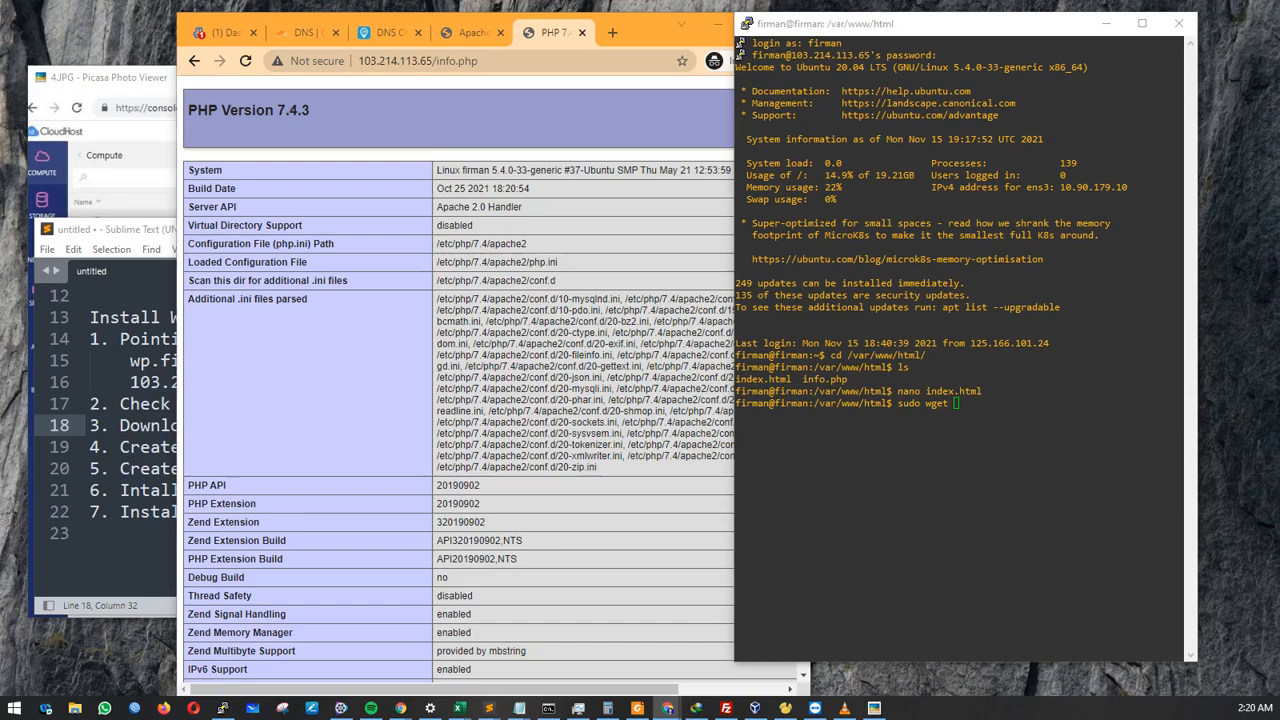
left_click(1058, 472)
right_click(1058, 472)
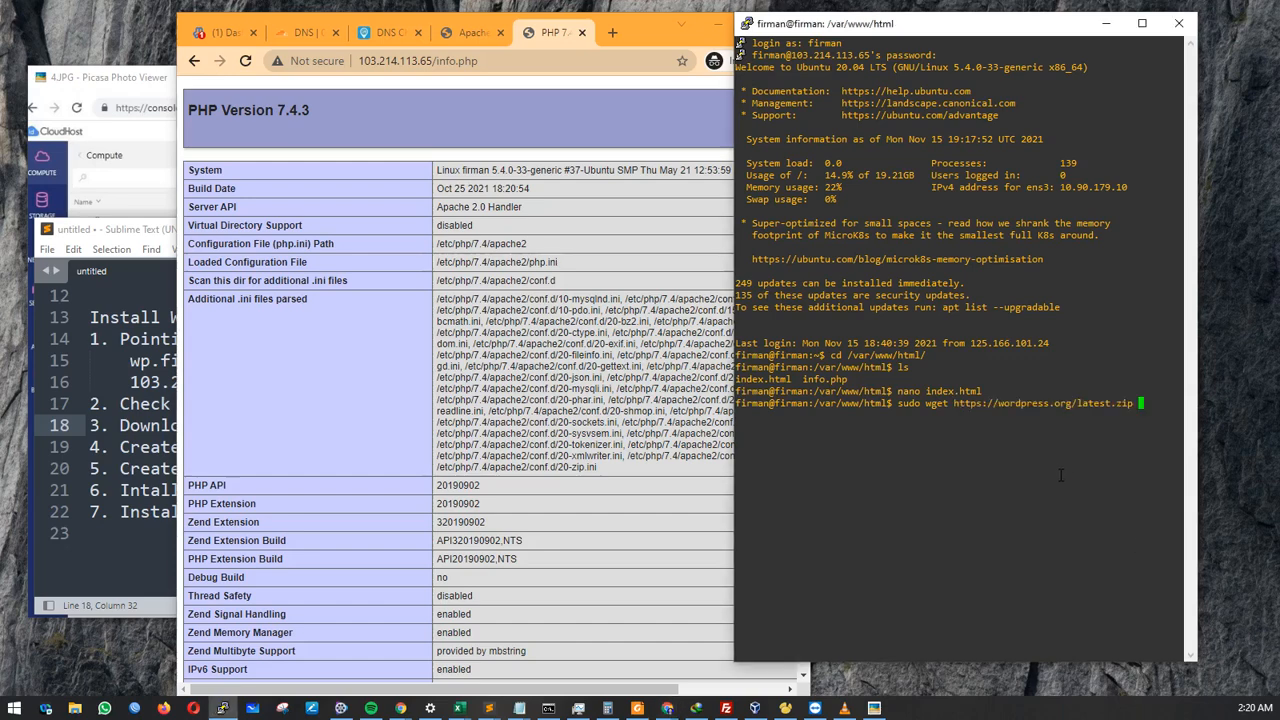
key("Return")
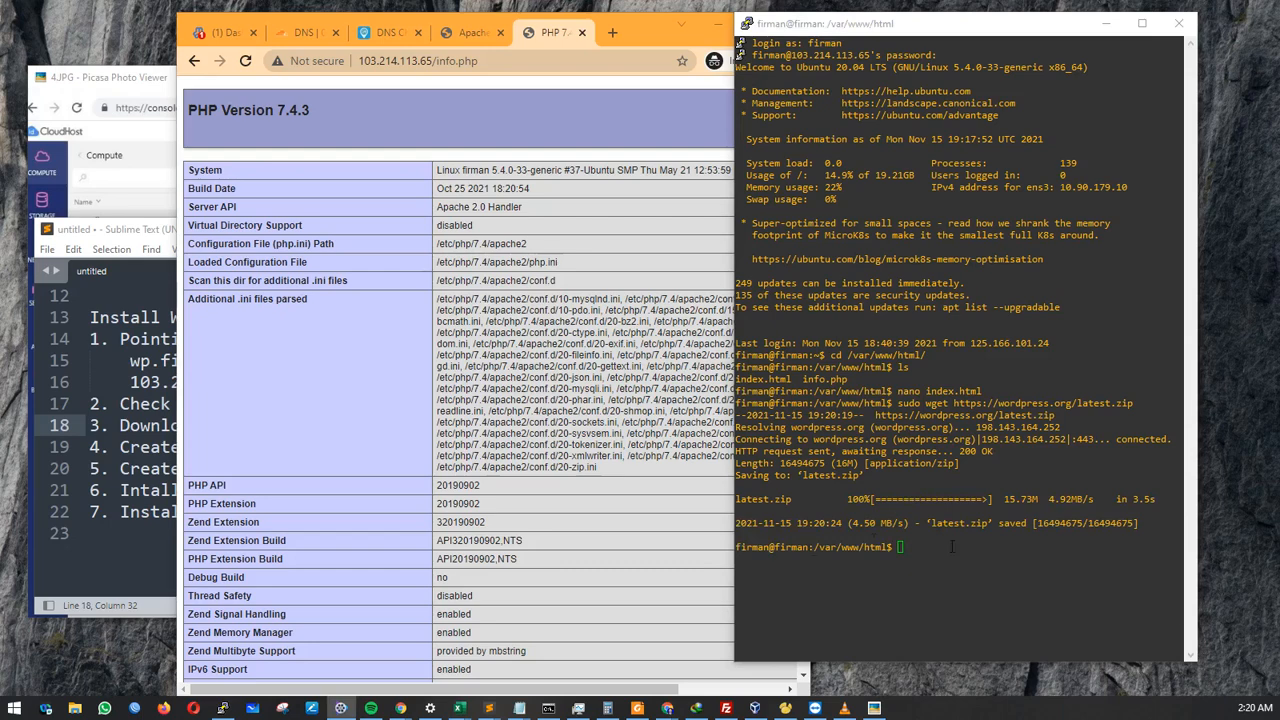
List the web root files to confirm latest.zip is there.
left_click(978, 549)
type("sudo")
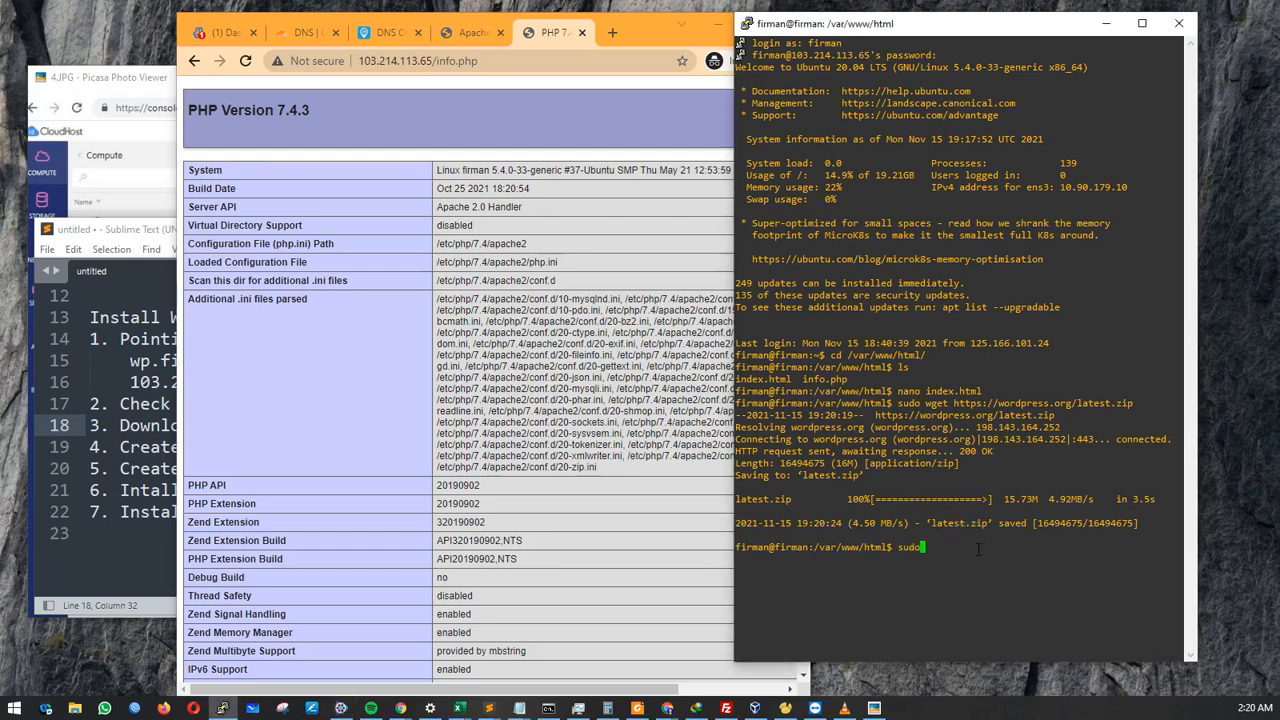
type(" unzip l")
key("Tab")
key("BackSpace")
key("BackSpace")
key("BackSpace")
key("BackSpace")
key("BackSpace")
key("BackSpace")
key("BackSpace")
key("BackSpace")
key("BackSpace")
key("BackSpace")
key("BackSpace")
key("BackSpace")
key("BackSpace")
key("BackSpace")
key("BackSpace")
key("BackSpace")
key("BackSpace")
key("BackSpace")
key("BackSpace")
key("BackSpace")
type("ls")
key("Return")
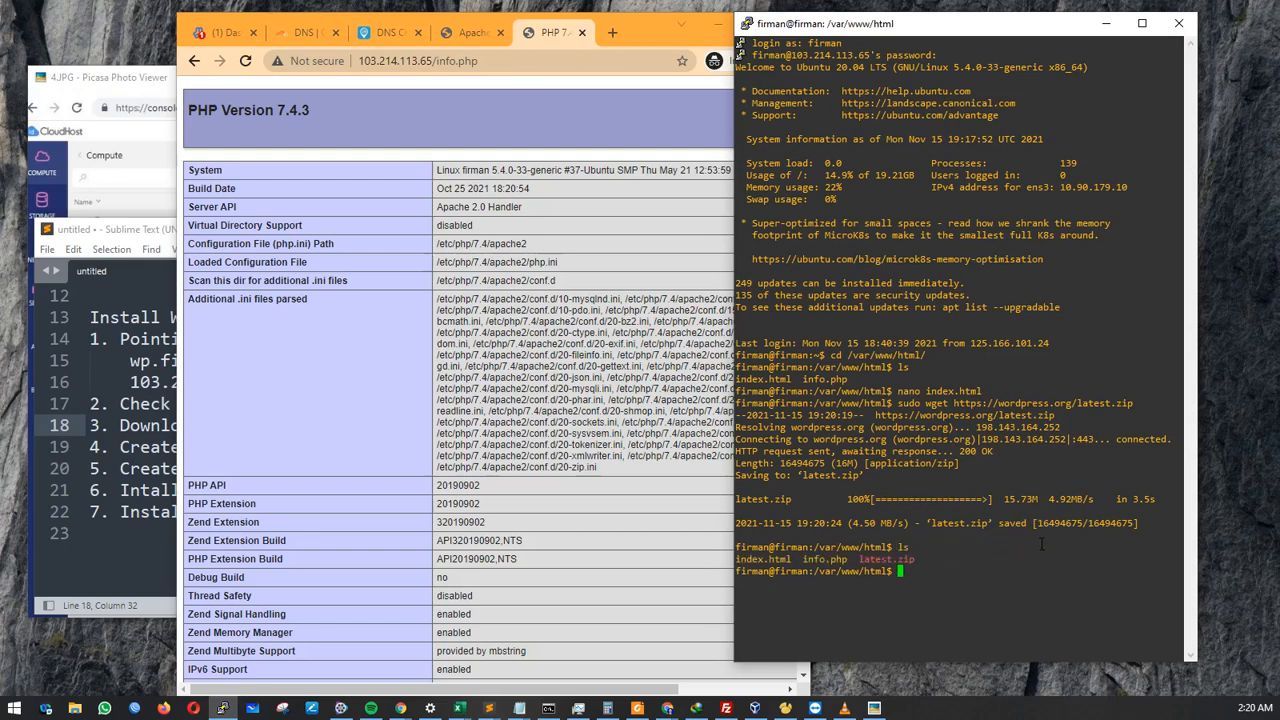
left_click_drag(913, 562, 848, 557)
Run sudo unzip latest.zip to extract WordPress into a wordpress folder.
key("alt+Tab")
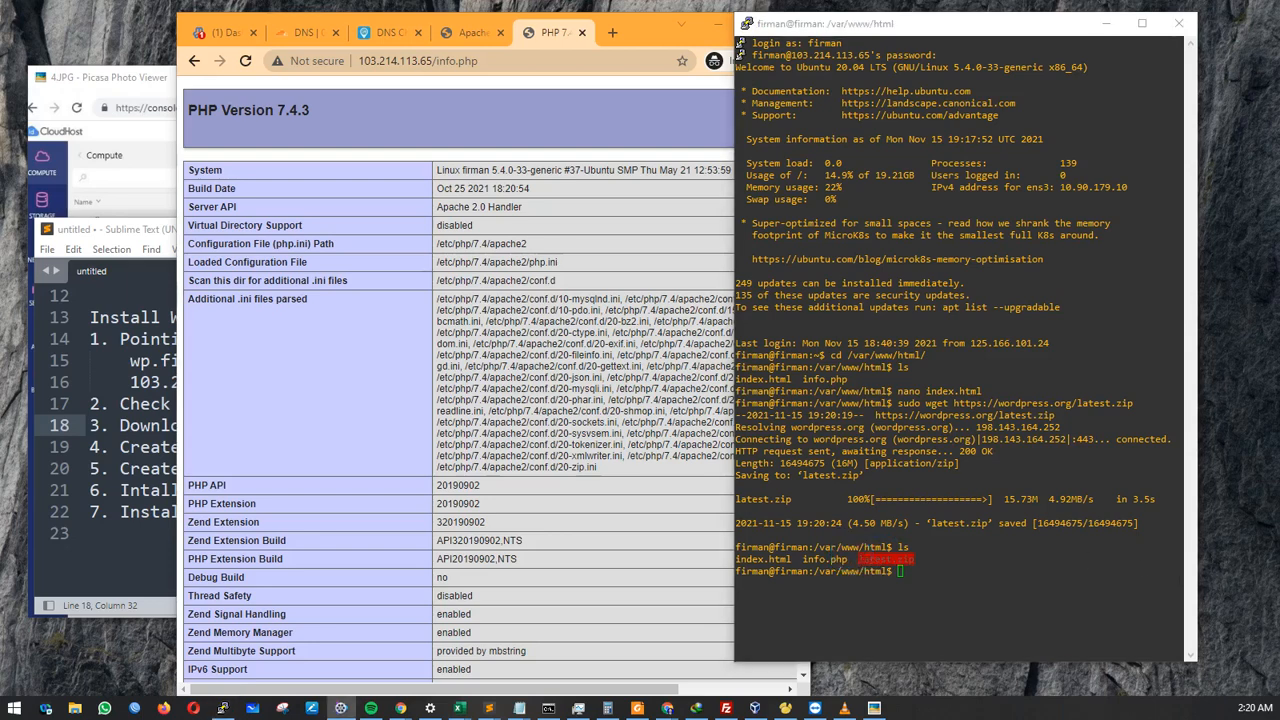
left_click(909, 571)
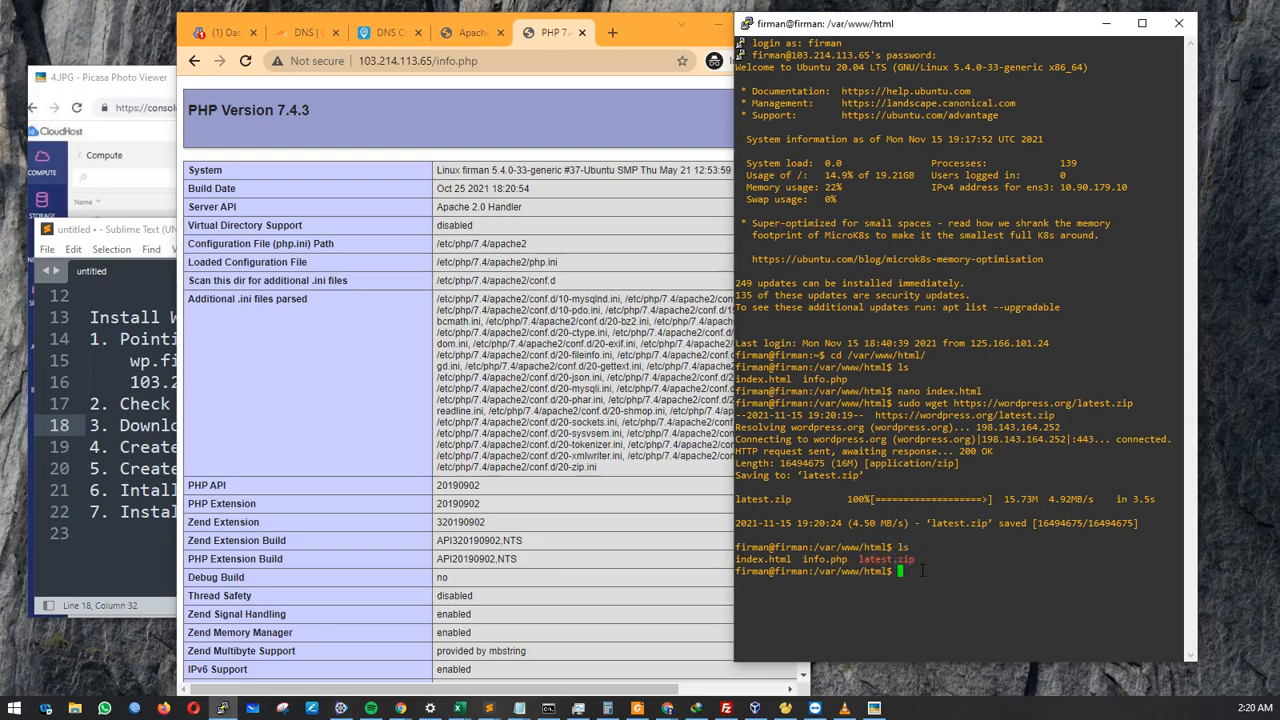
key("alt+Tab")
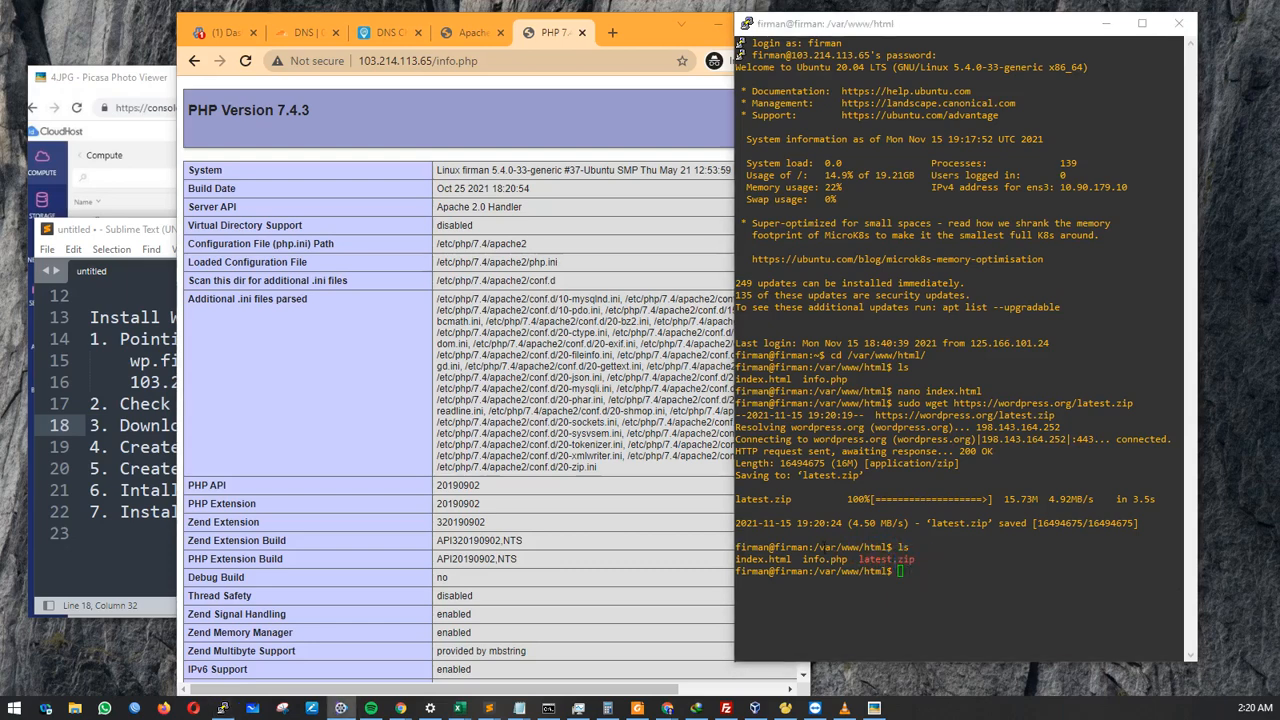
key("alt+Tab")
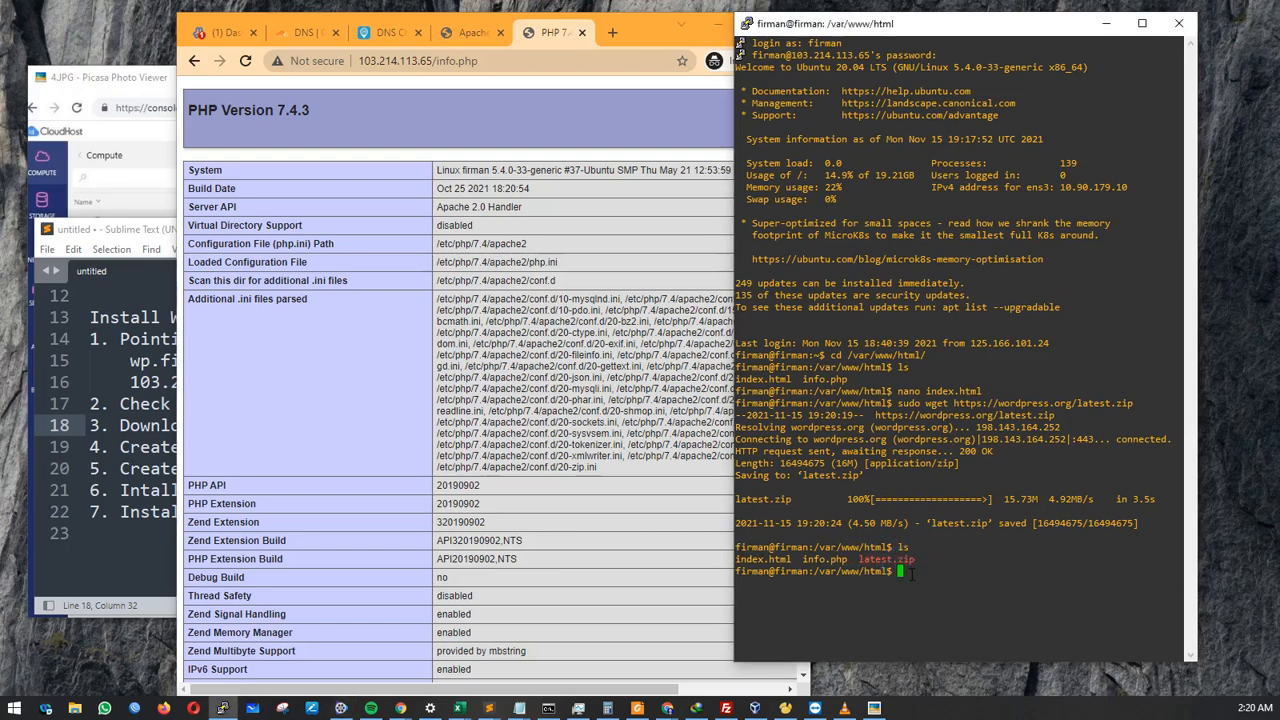
type("sudo unzipla")
key("BackSpace")
key("BackSpace")
type("la")
key("Tab")
key("Return")
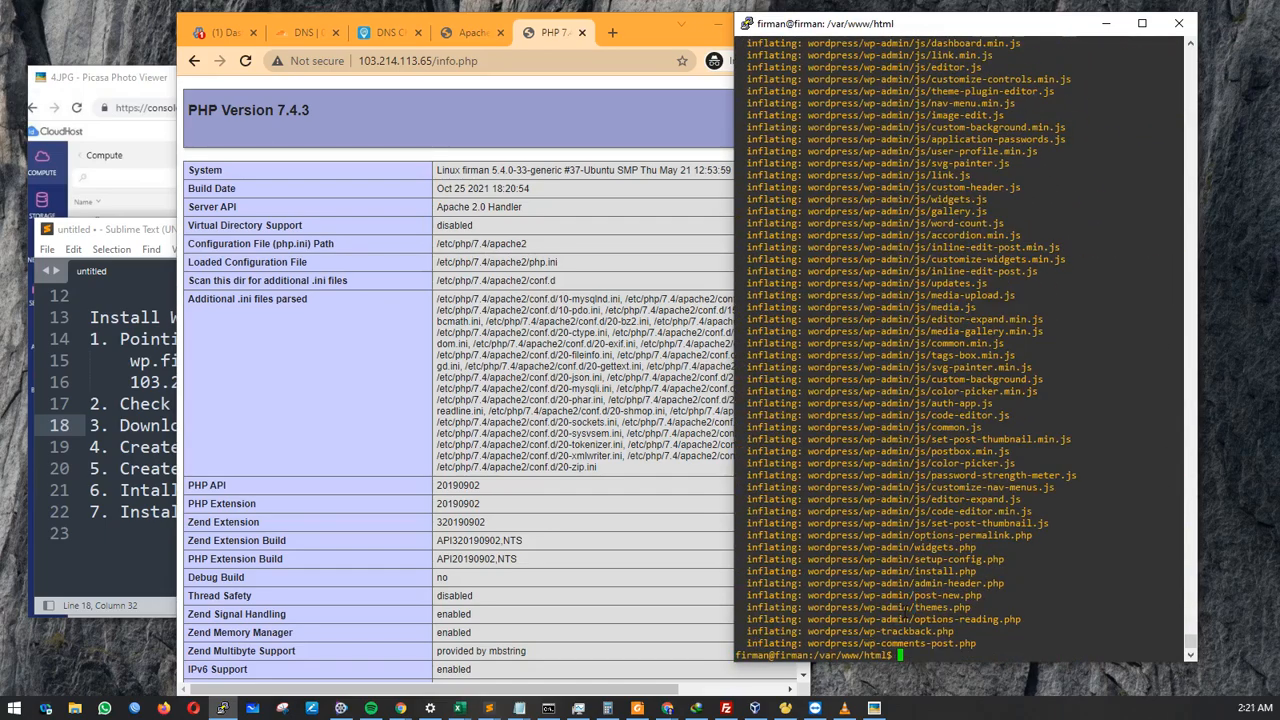
List the /var/www/html web root, highlighting the wordpress folder and latest.zip.
type("ls")
key("Return")
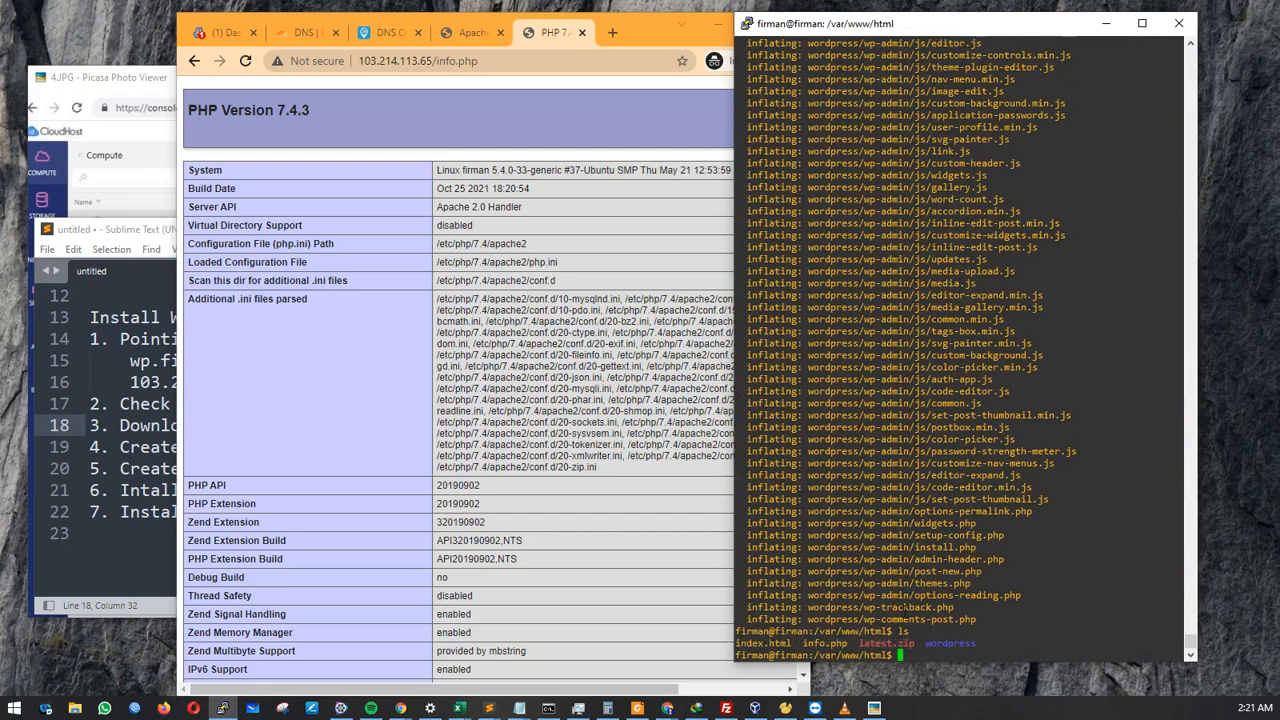
double_click(945, 643)
left_click_drag(918, 645, 968, 640)
left_click(948, 632)
left_click(898, 649)
Move into the wordpress folder with cd and list the WordPress files inside it.
type("cd wo")
key("Tab")
key("Return")
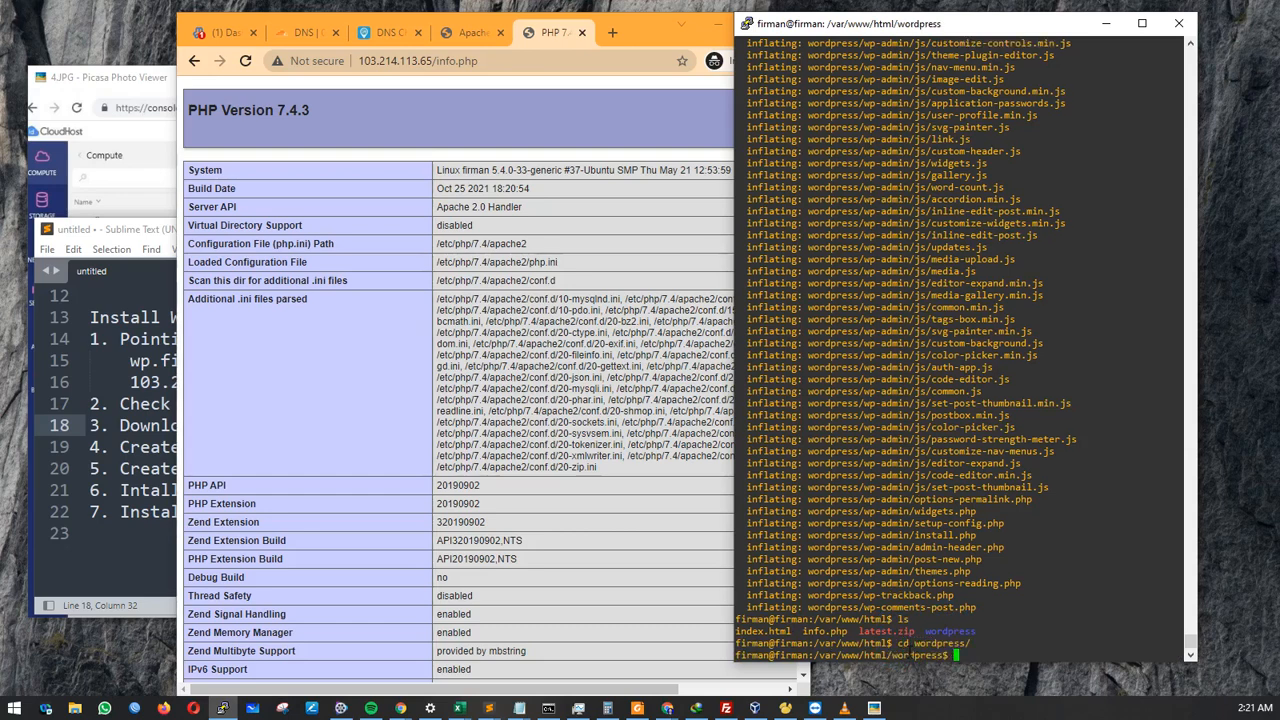
key("BackSpace")
type("ls")
key("Return")
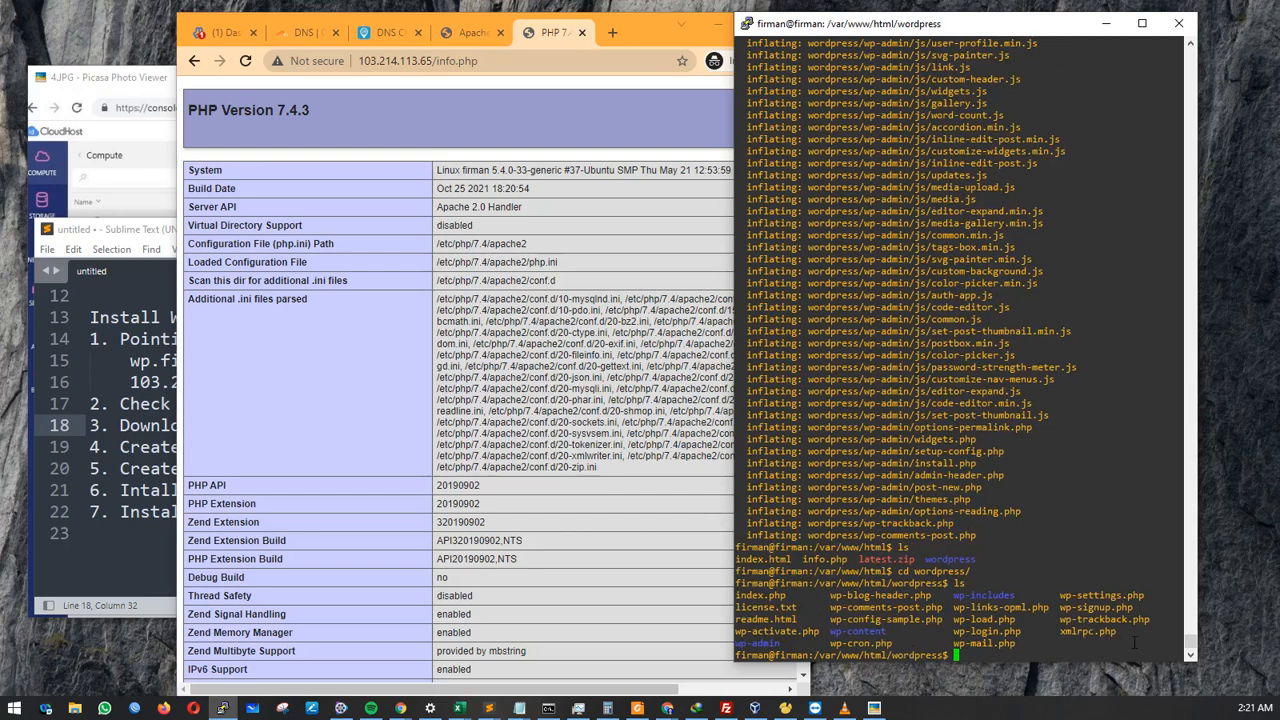
left_click_drag(1135, 643, 955, 583)
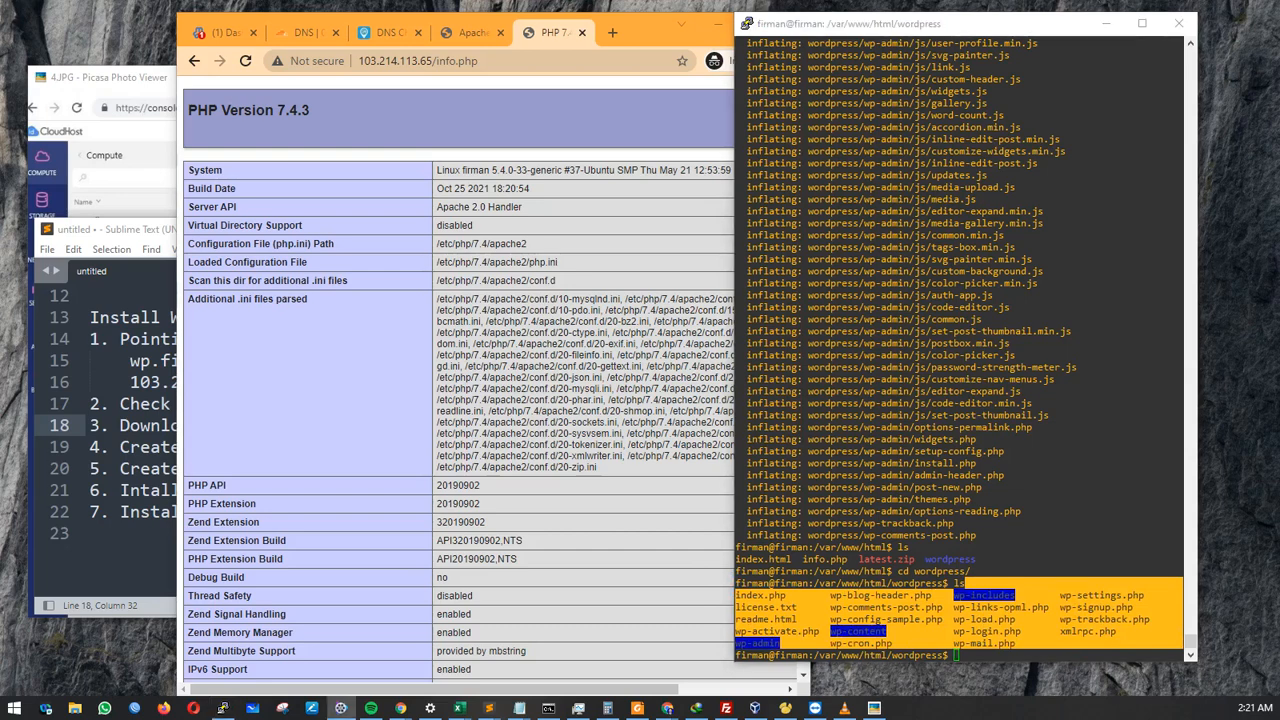
left_click(164, 425)
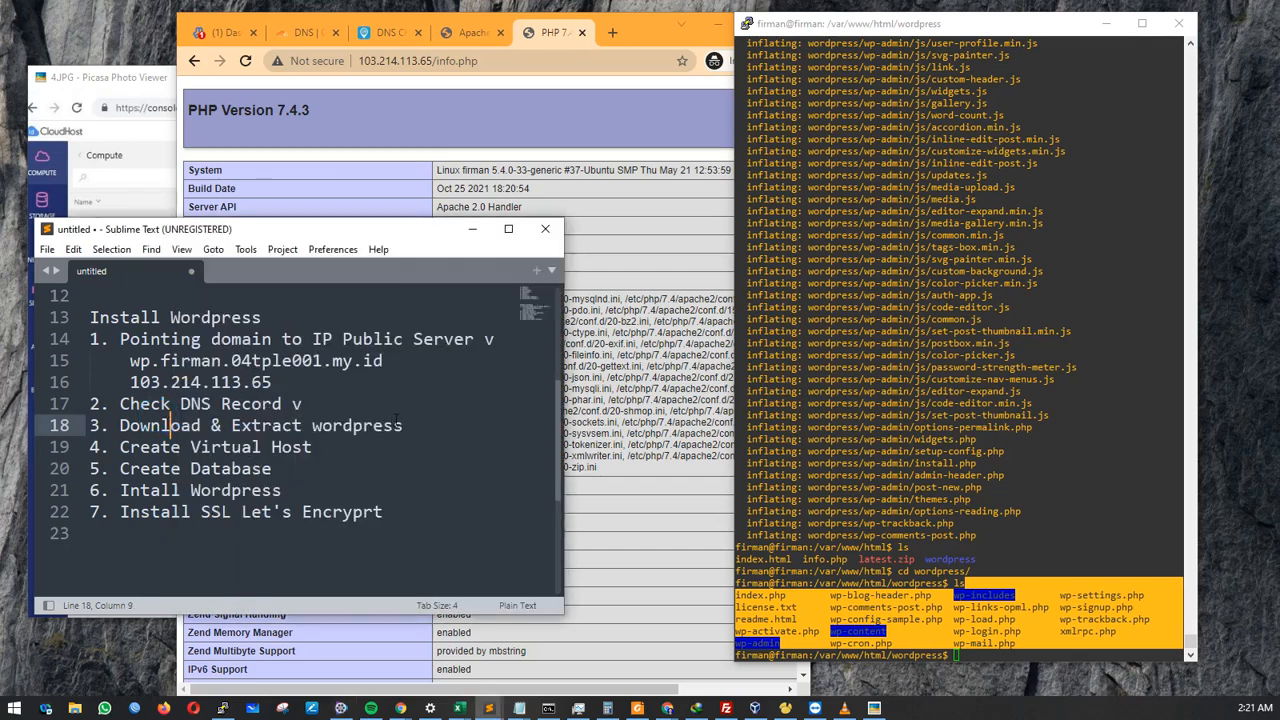
left_click(404, 420)
Tick 'Download & Extract' and 'Create Virtual Host' with a 'v' in the checklist.
type("v")
left_click(355, 447)
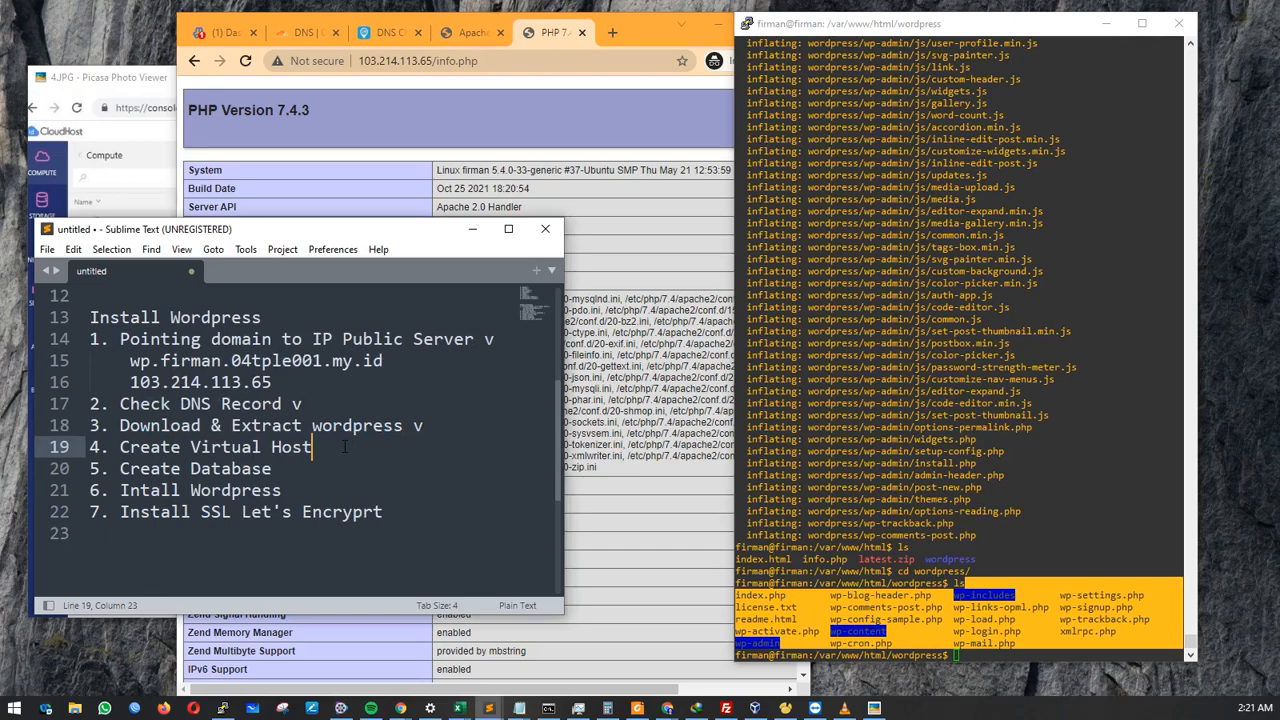
type("v")
left_click(407, 178)
left_click(150, 382)
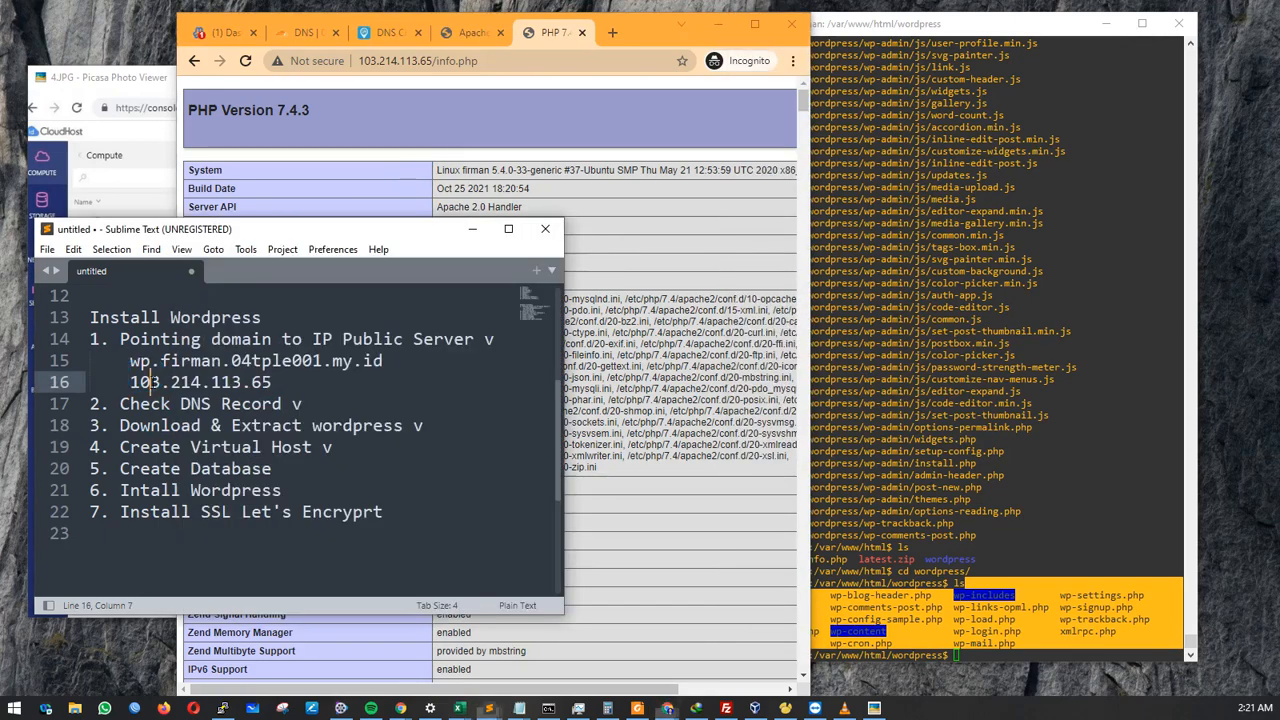
left_click(224, 35)
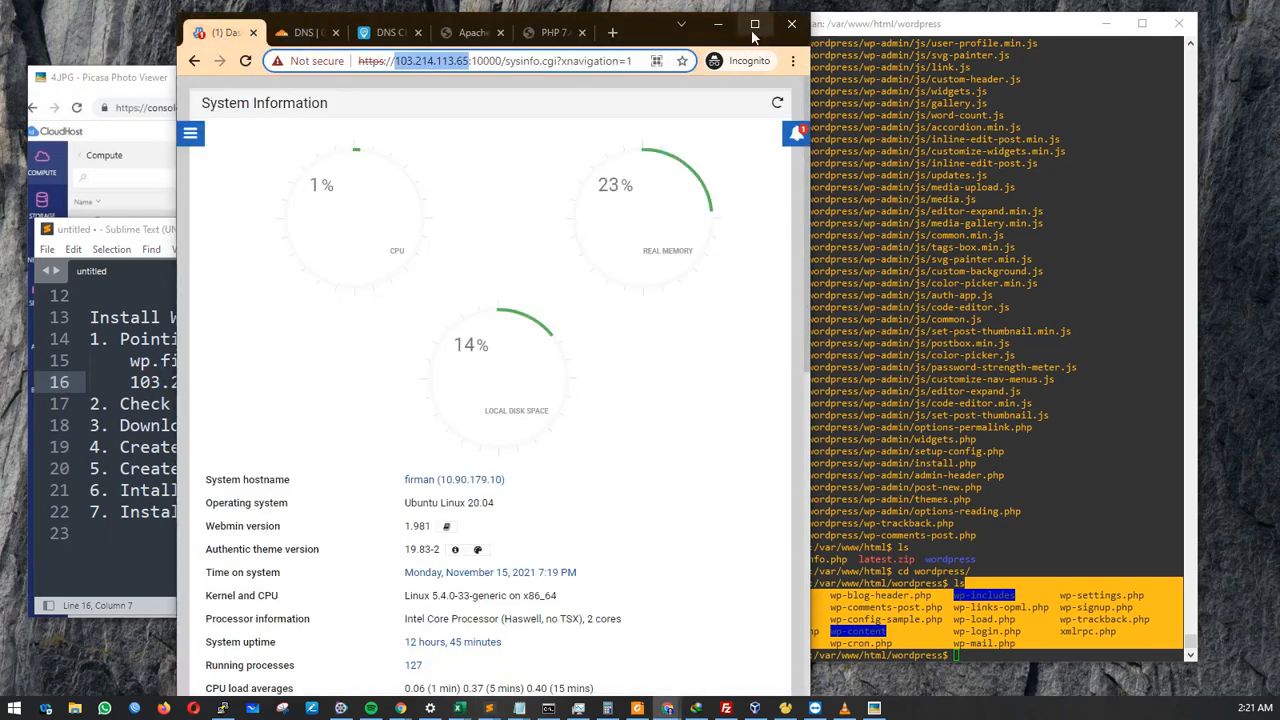
Open Webmin's Servers > Apache Webserver module and its Create virtual host form.
left_click(197, 140)
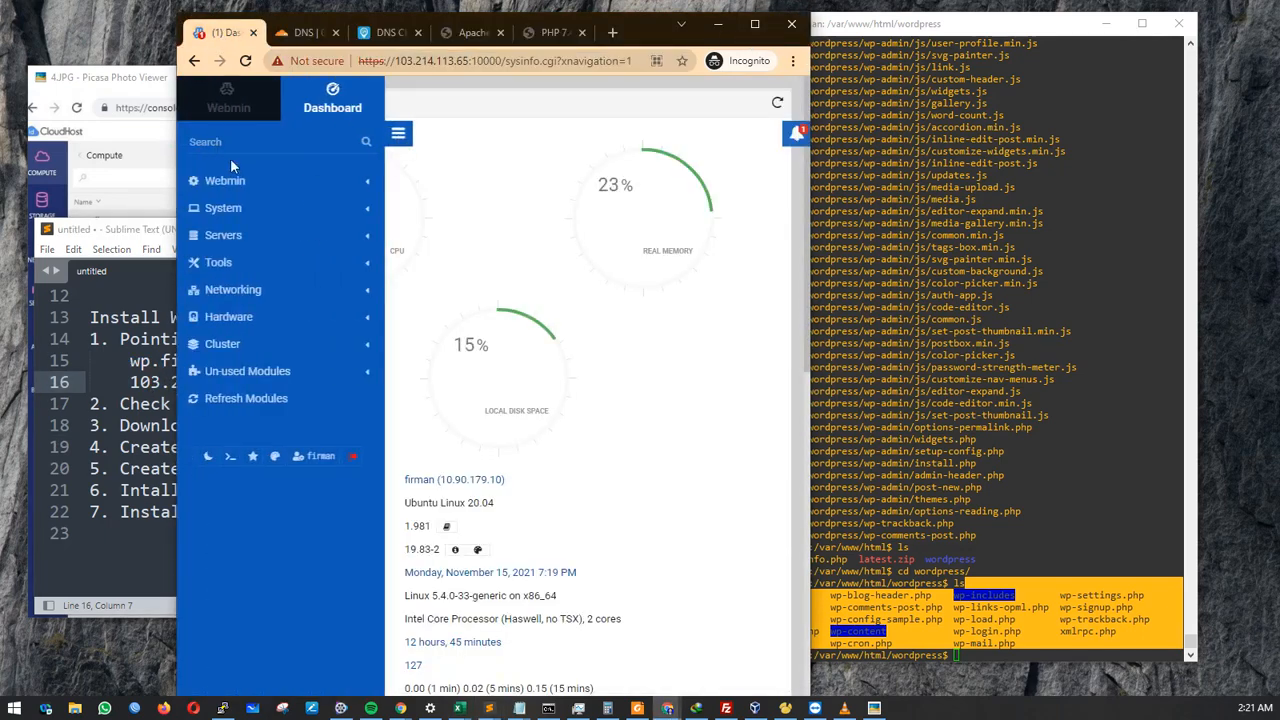
left_click(492, 62)
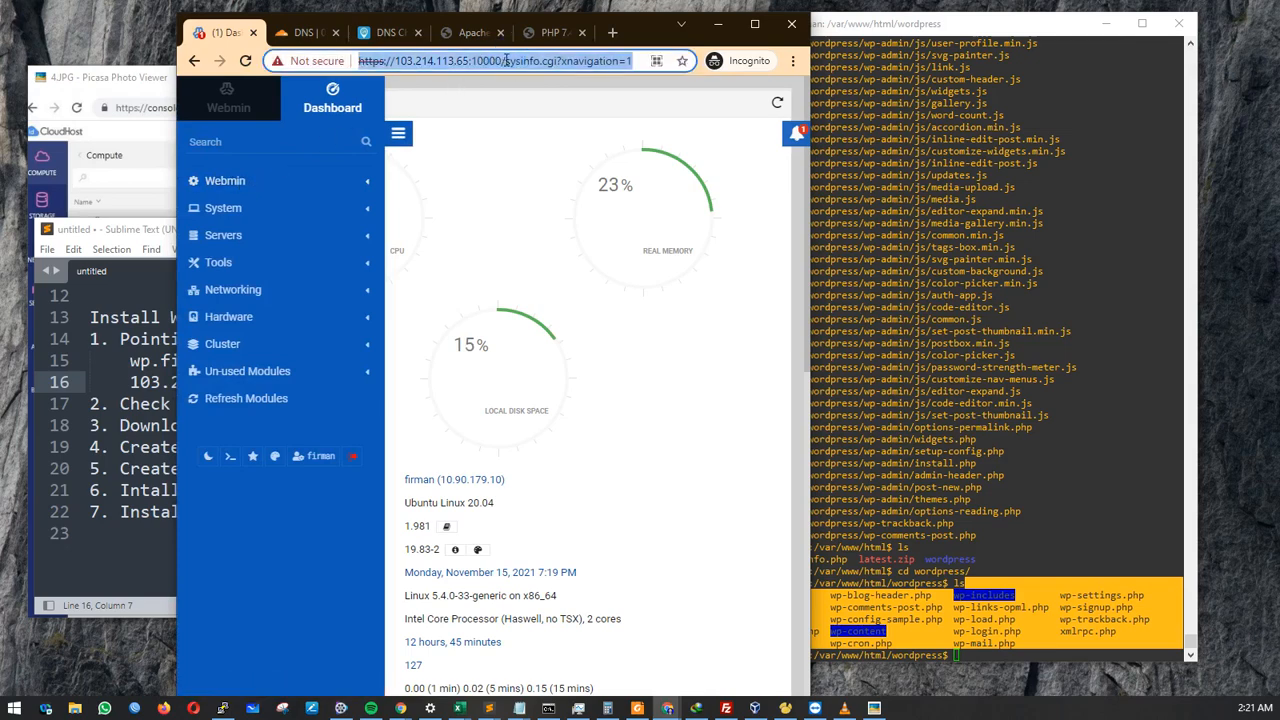
left_click(504, 61)
left_click_drag(504, 61, 360, 61)
left_click(473, 61)
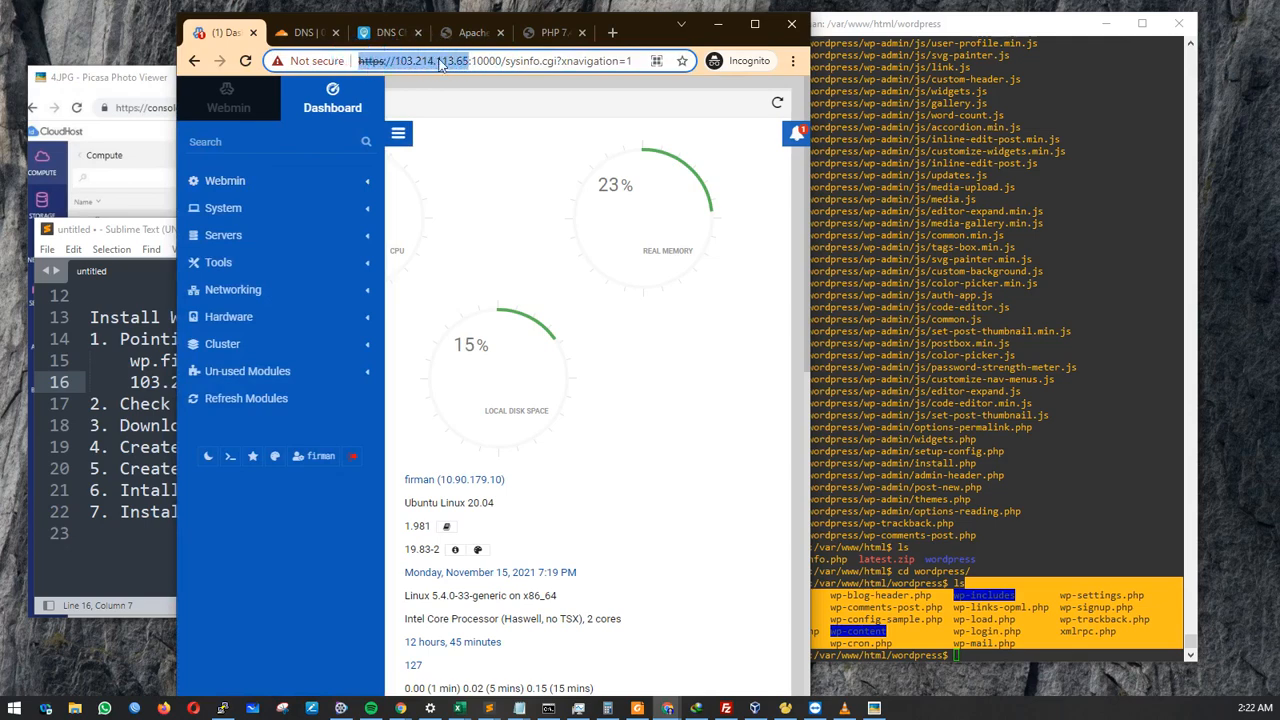
left_click_drag(468, 61, 500, 61)
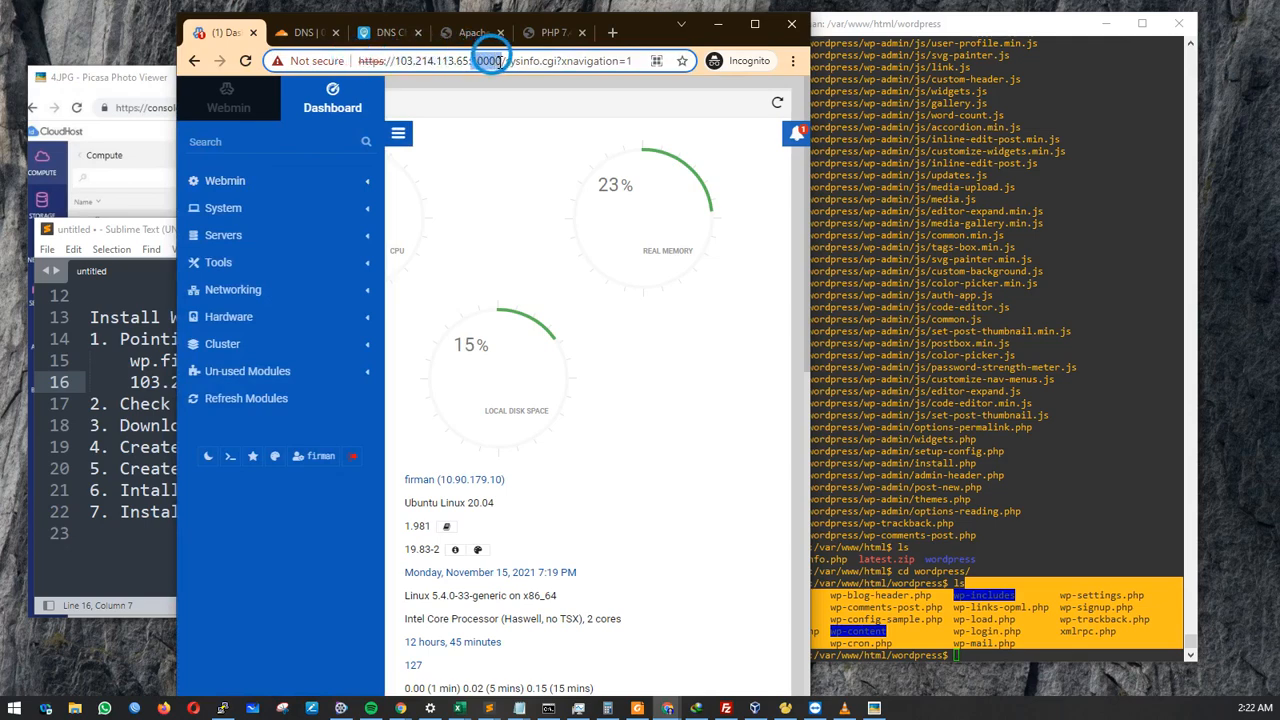
left_click(260, 245)
left_click(256, 257)
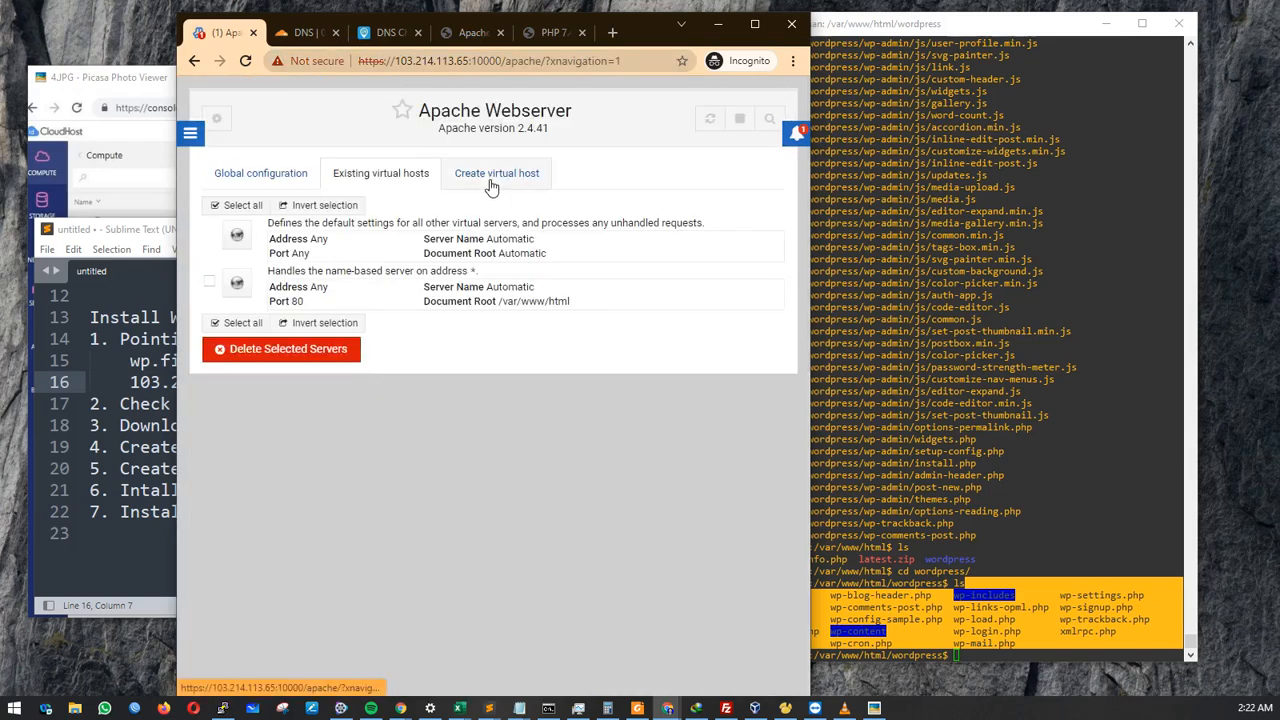
left_click(498, 178)
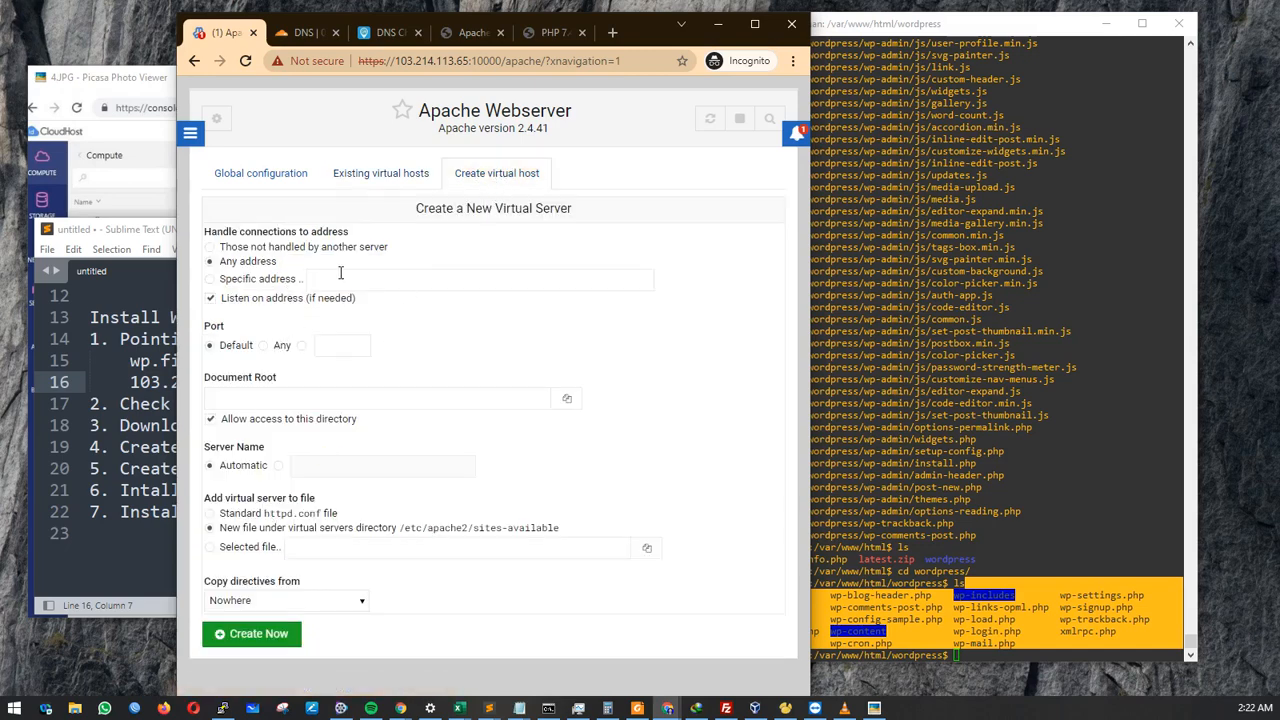
Set the new virtual host's port to 80.
left_click(754, 28)
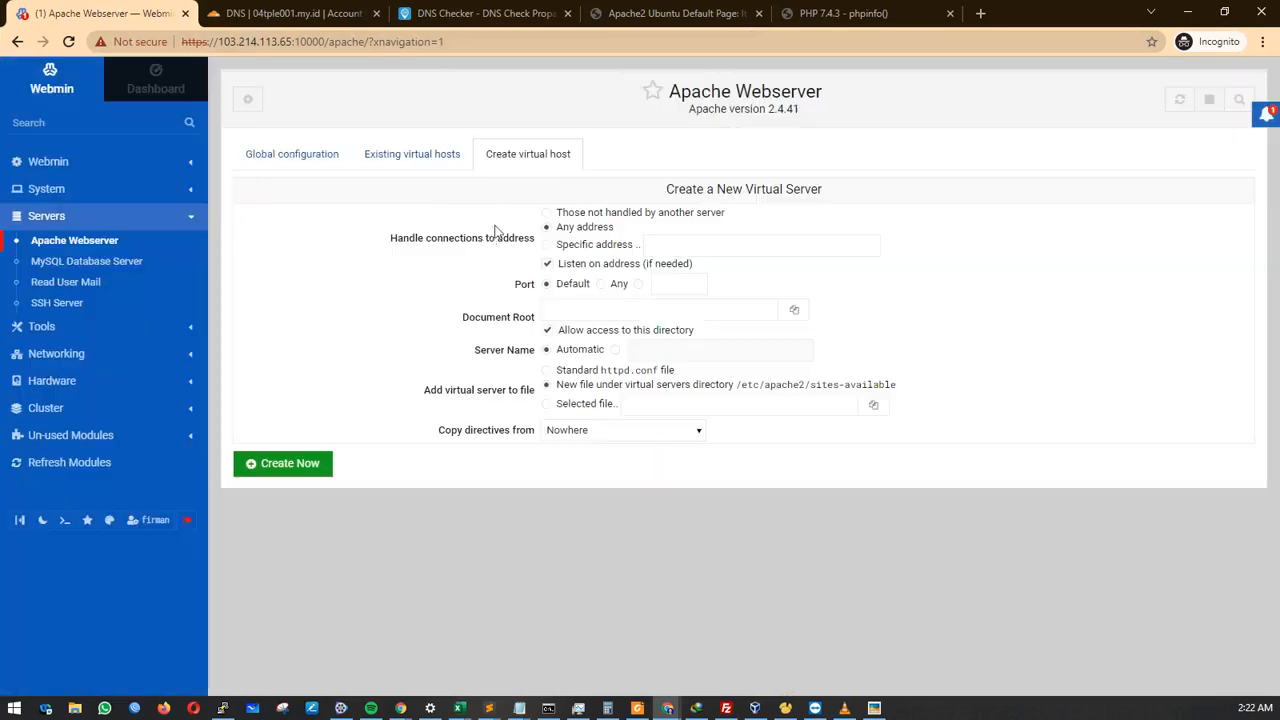
left_click(637, 284)
left_click(670, 285)
left_click(675, 320)
left_click(677, 314)
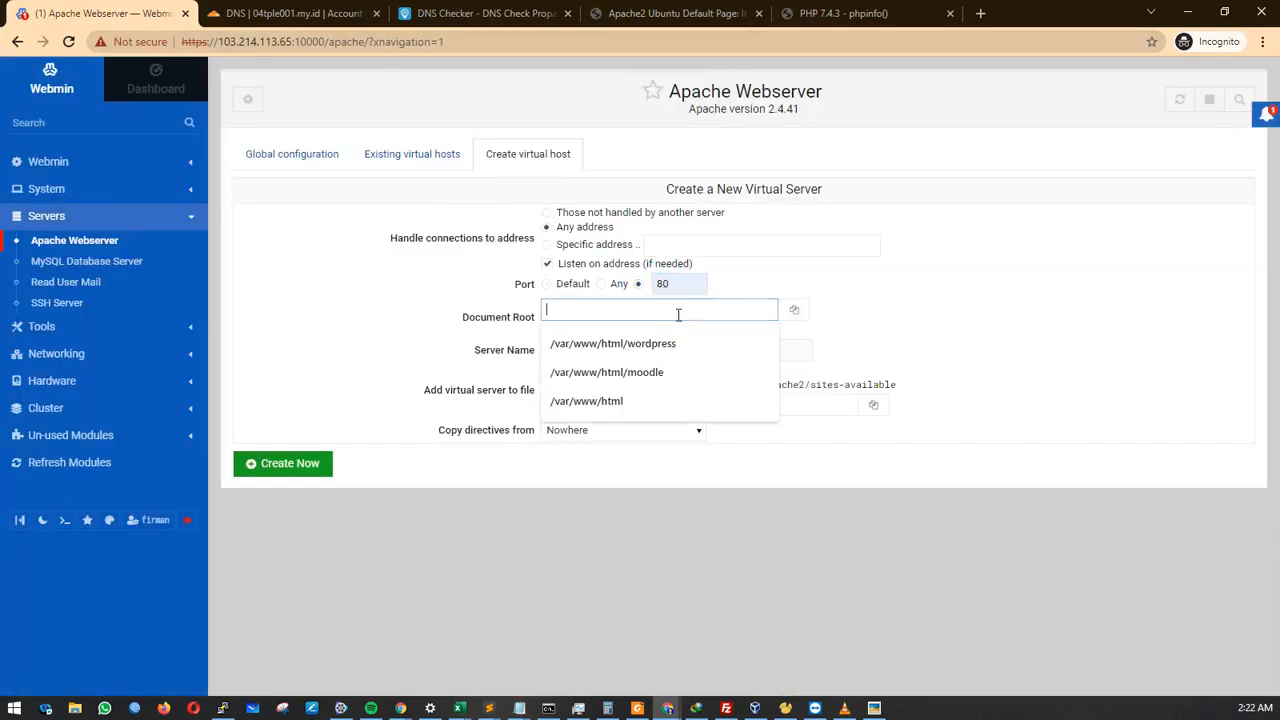
double_click(660, 284)
Set the Document Root to /var/www/html/wordpress using the folder browser.
left_click(648, 309)
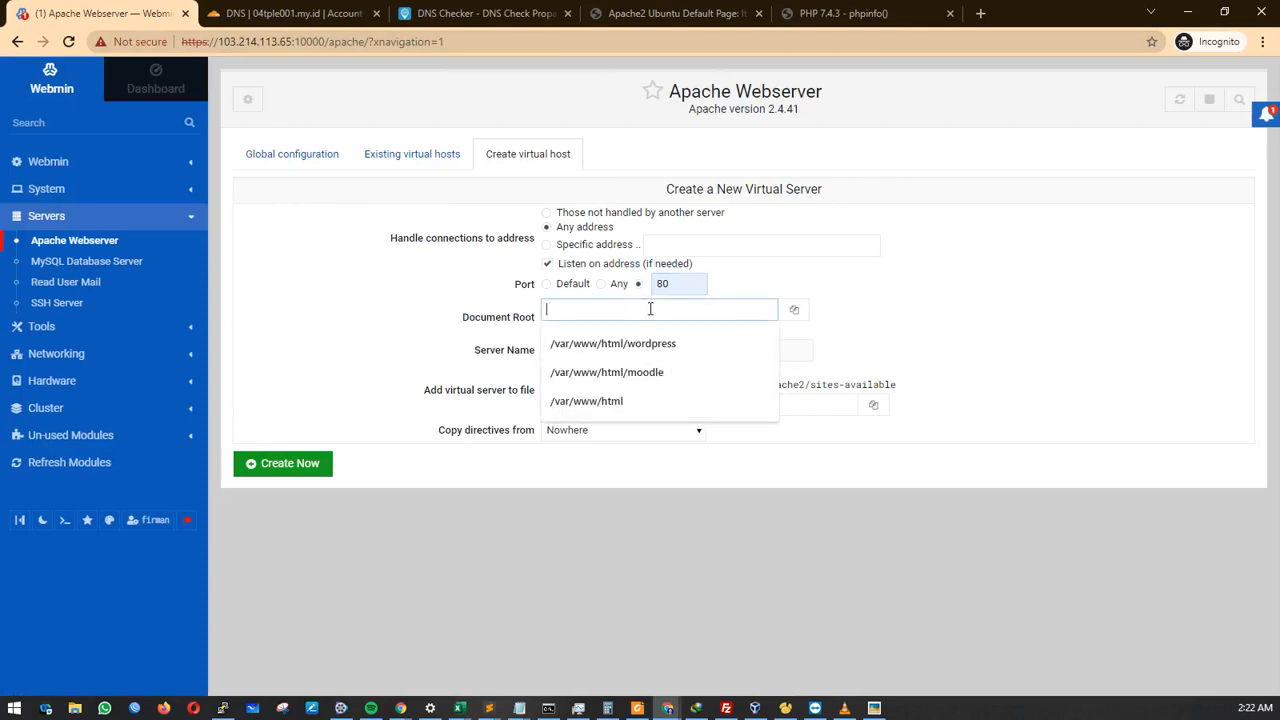
left_click(794, 310)
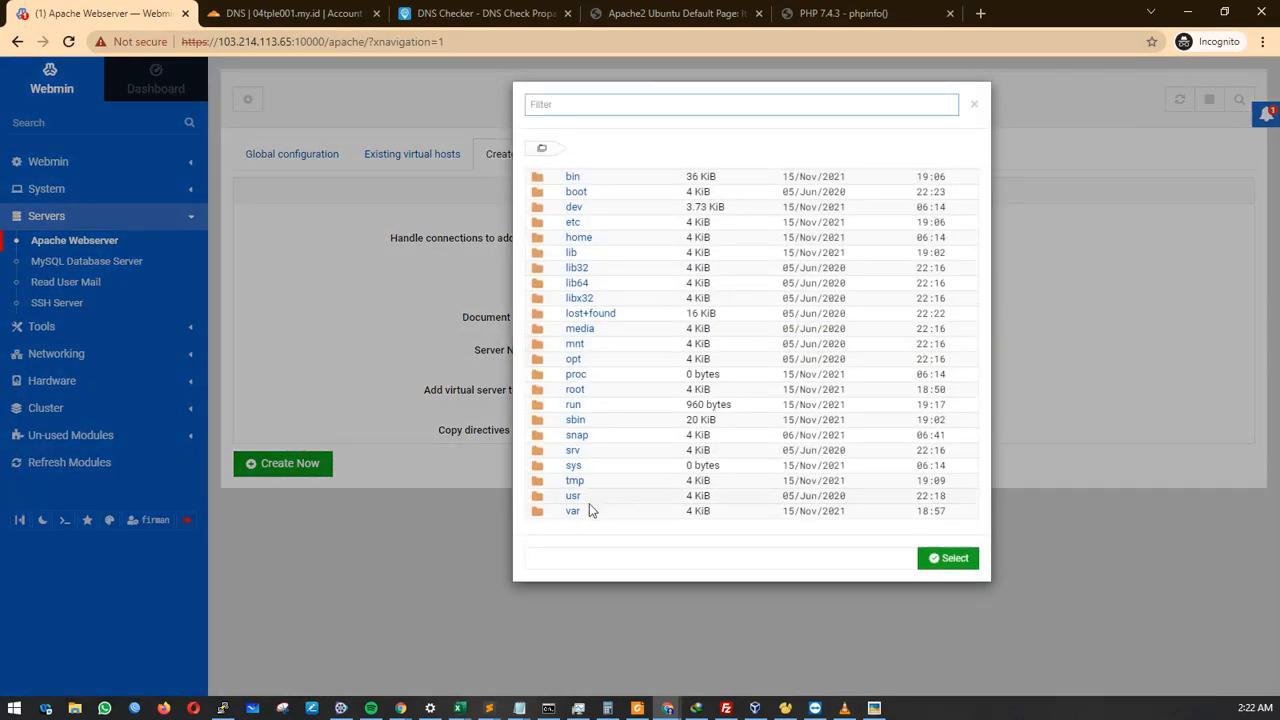
left_click(574, 512)
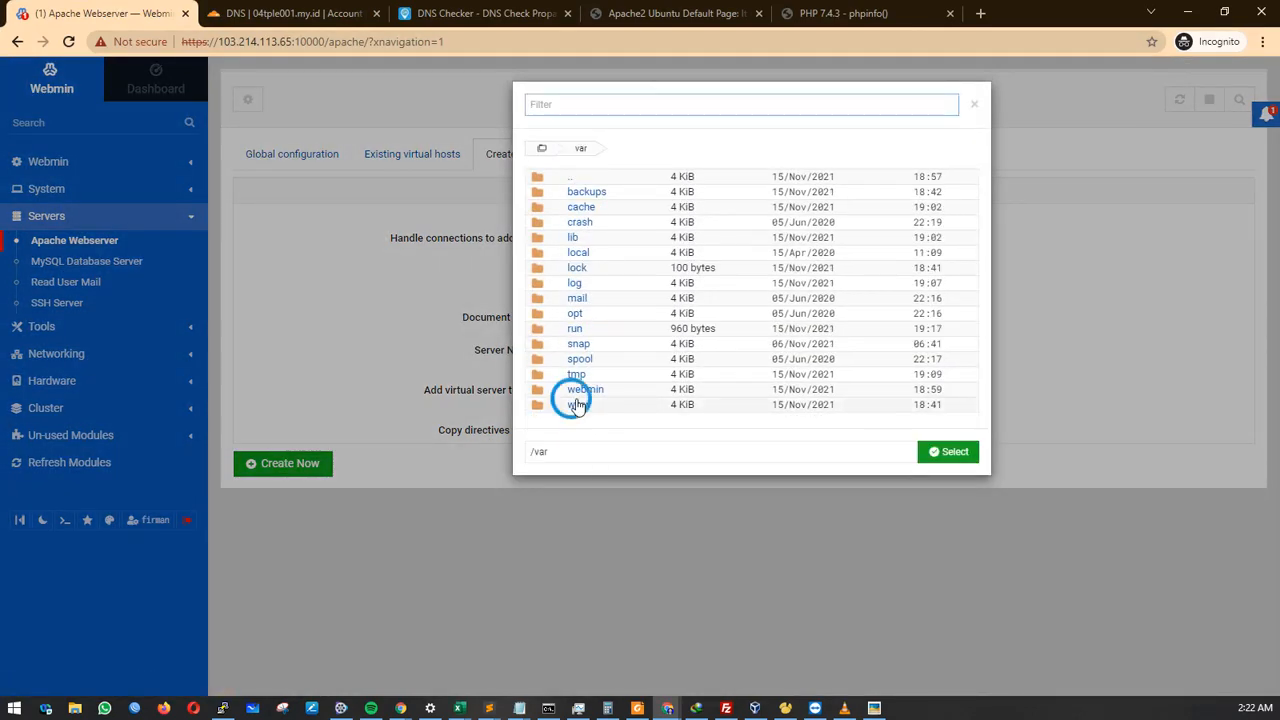
left_click(575, 408)
left_click(585, 192)
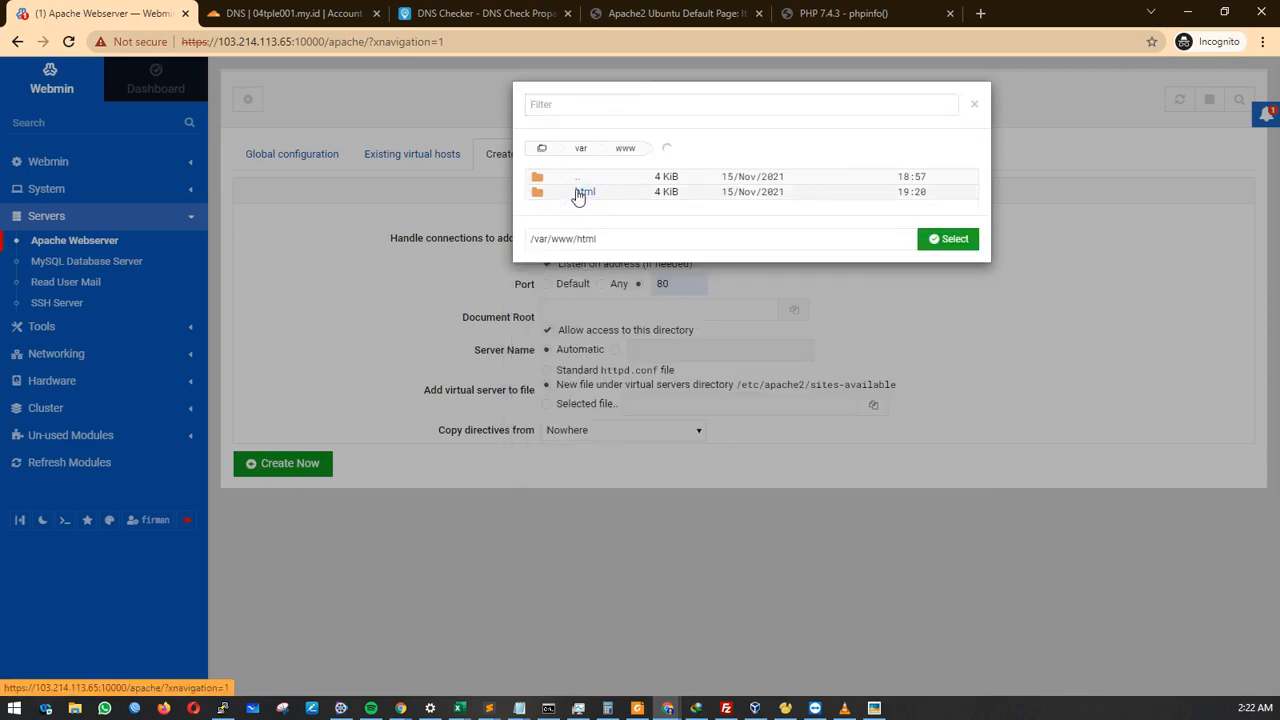
left_click(605, 193)
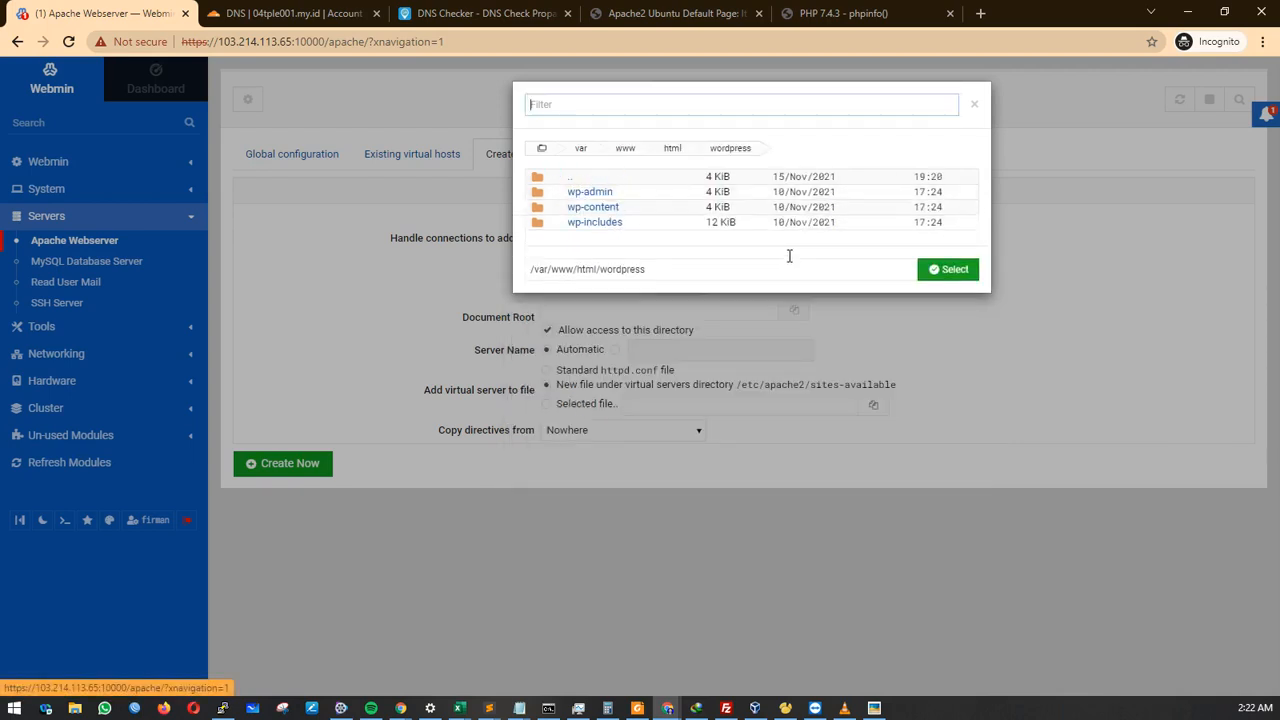
left_click(947, 270)
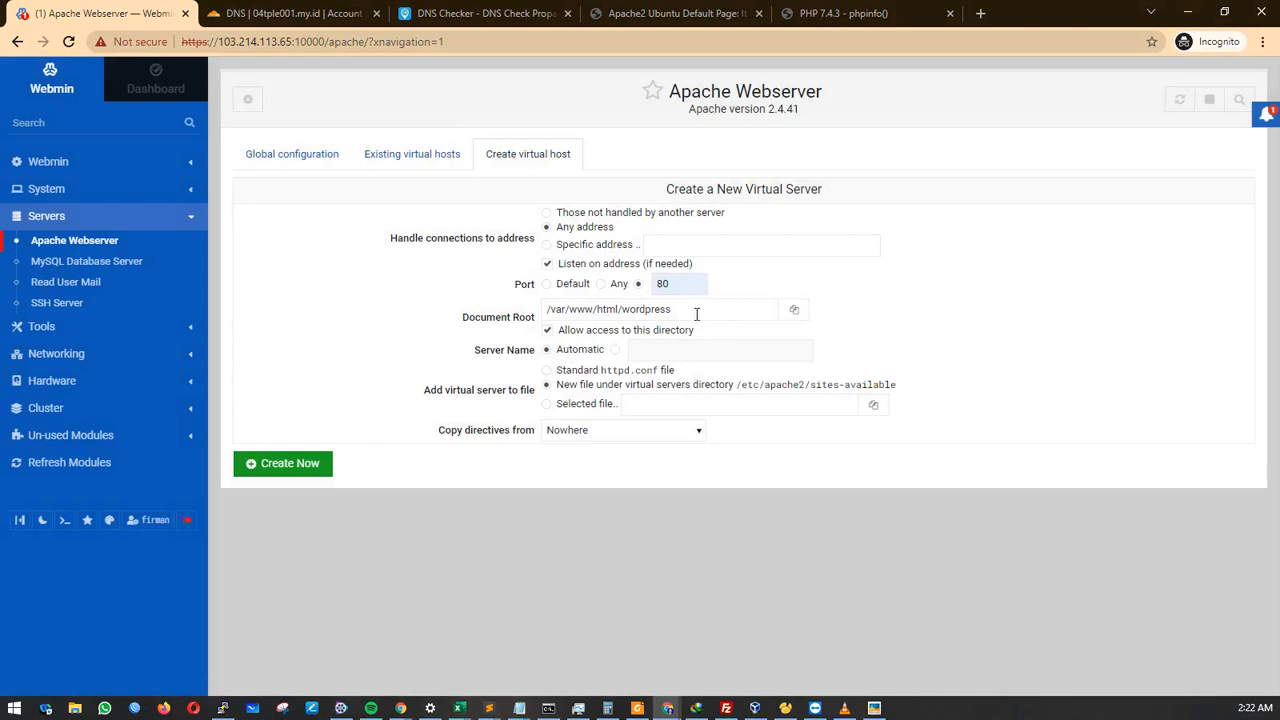
left_click_drag(550, 310, 677, 288)
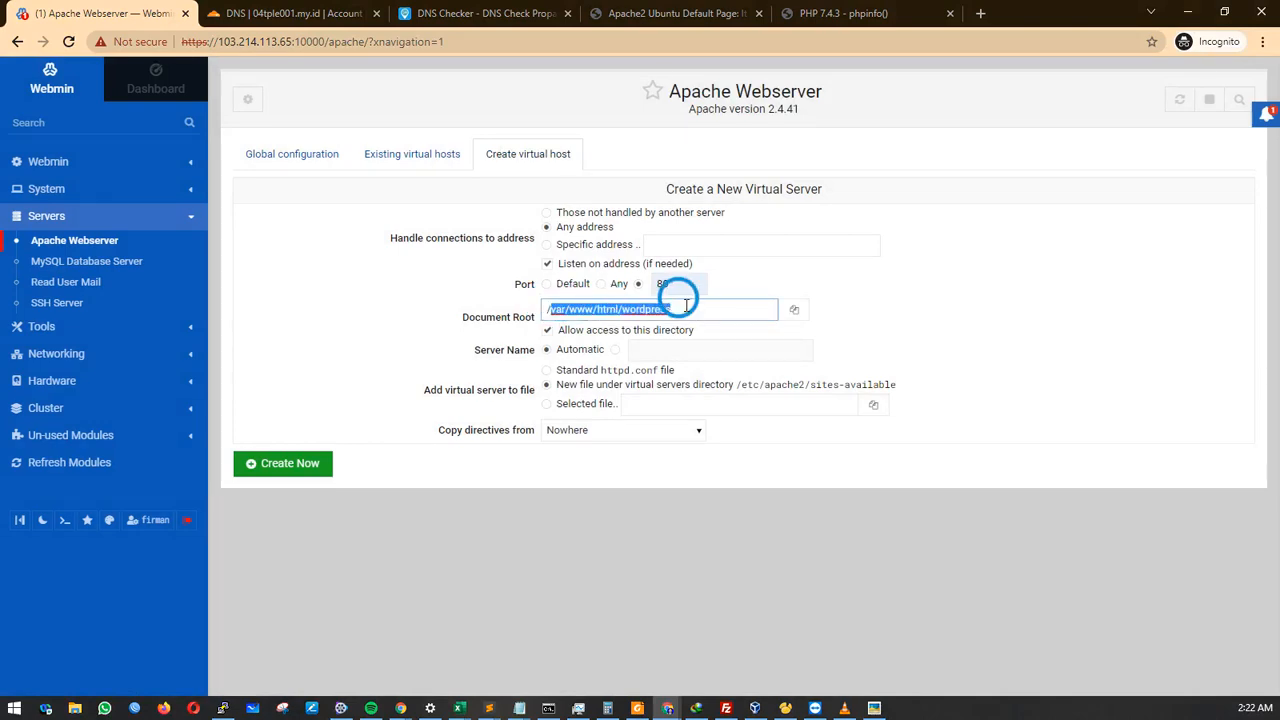
Paste the site domain from the checklist as Server Name and create the virtual host.
left_click(615, 349)
left_click(673, 352)
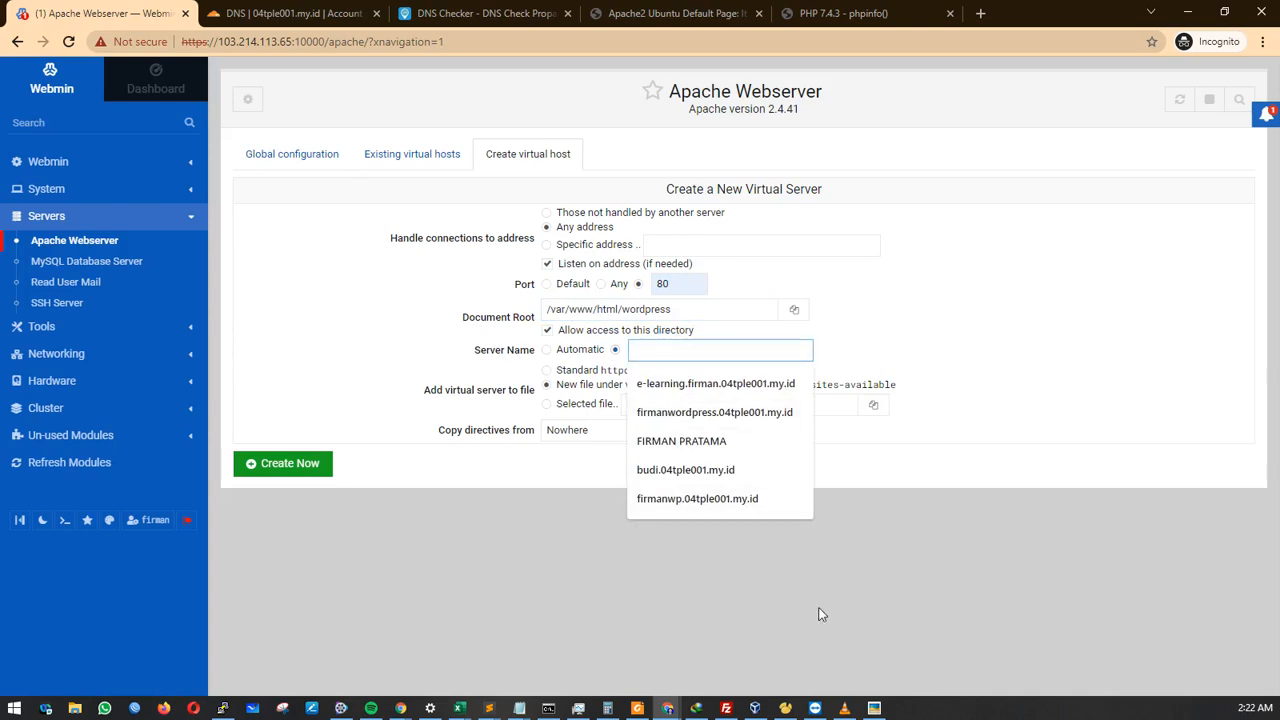
mouse_move(489, 708)
left_click(507, 642)
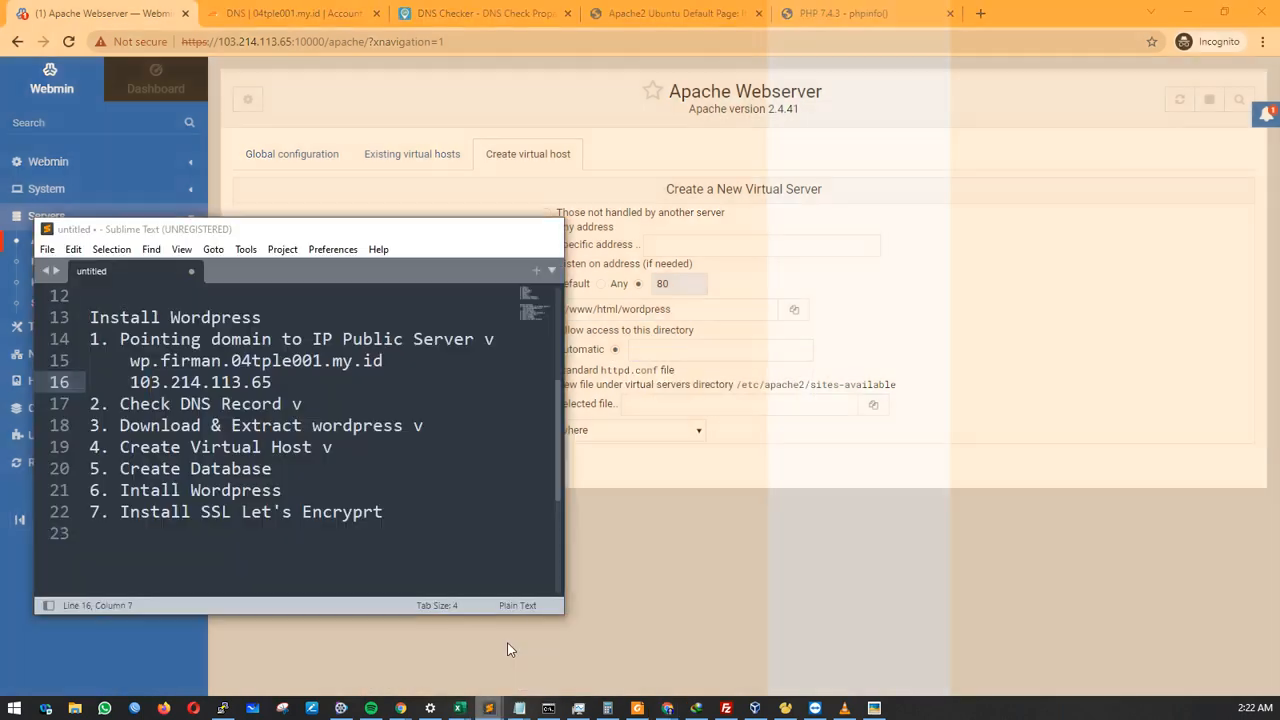
left_click_drag(131, 362, 376, 368)
right_click(376, 368)
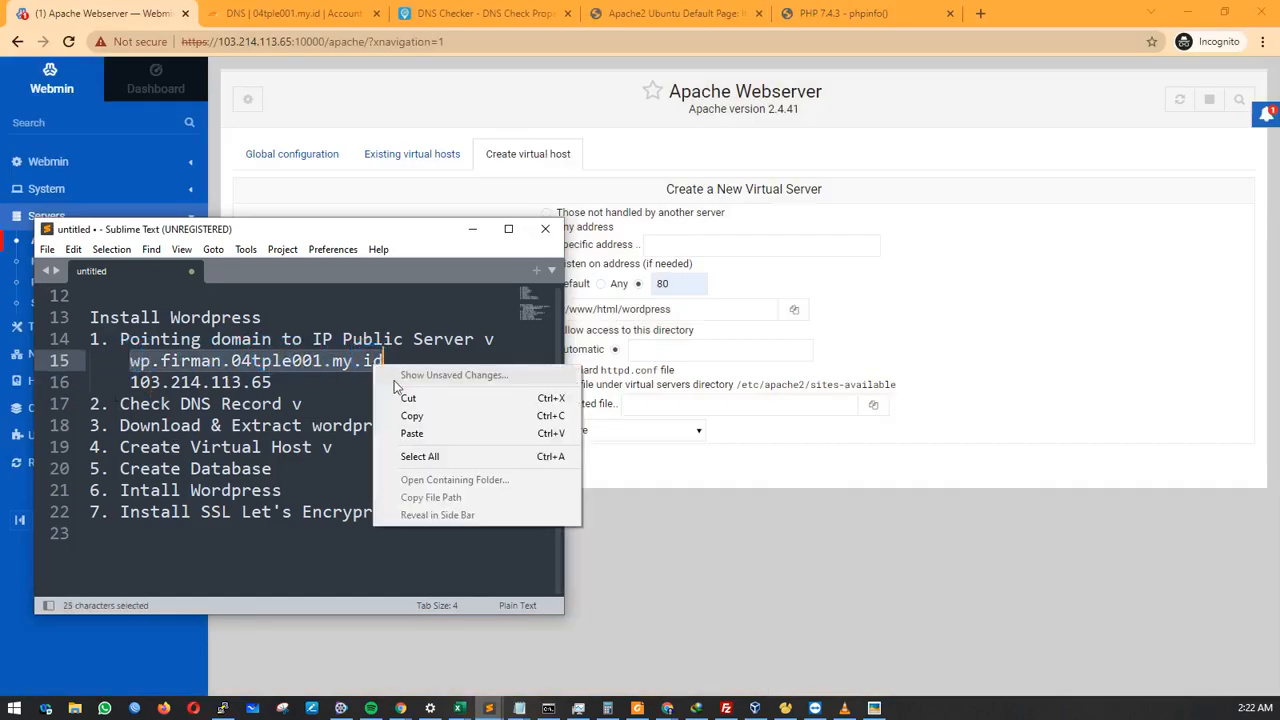
left_click(435, 418)
left_click(628, 342)
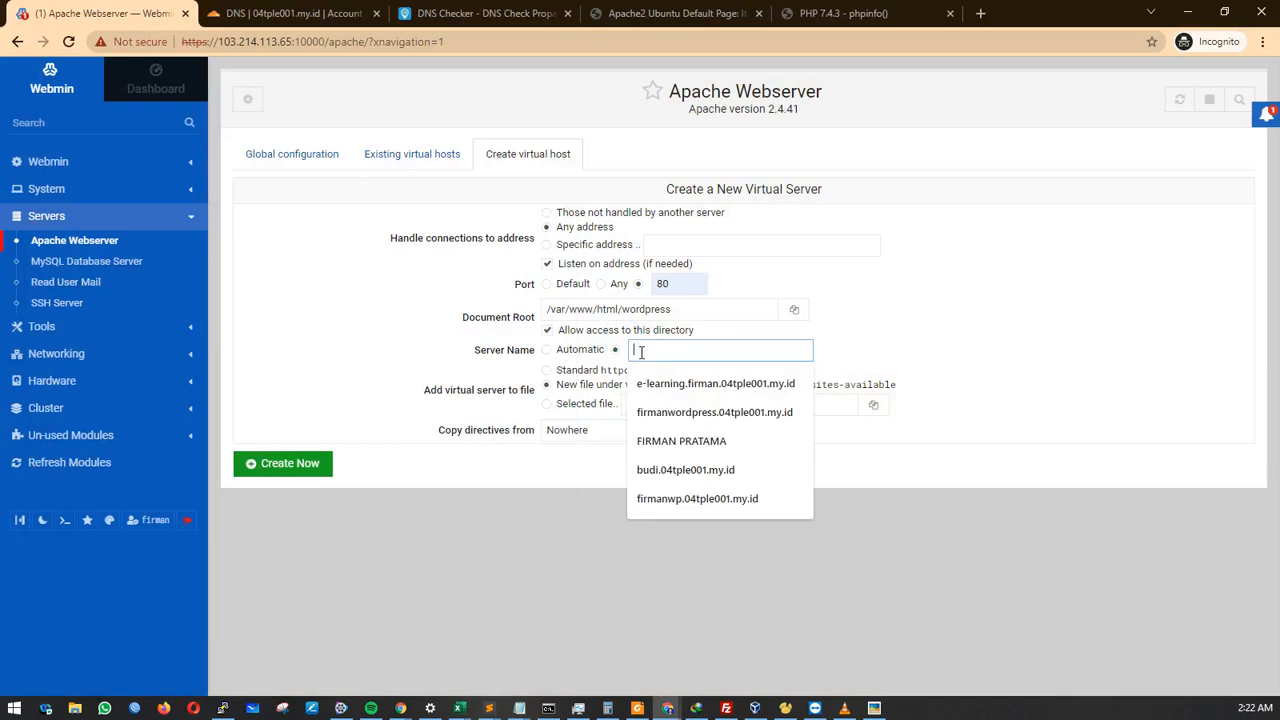
right_click(642, 352)
left_click(716, 499)
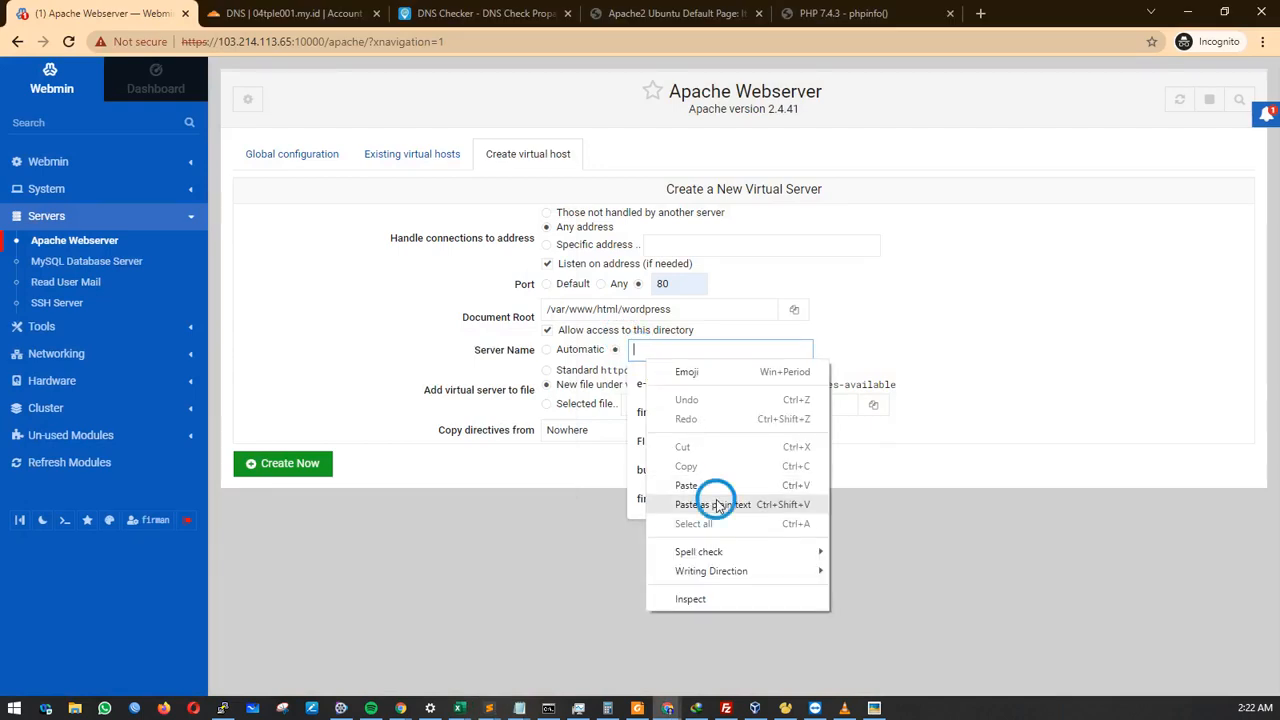
left_click(838, 336)
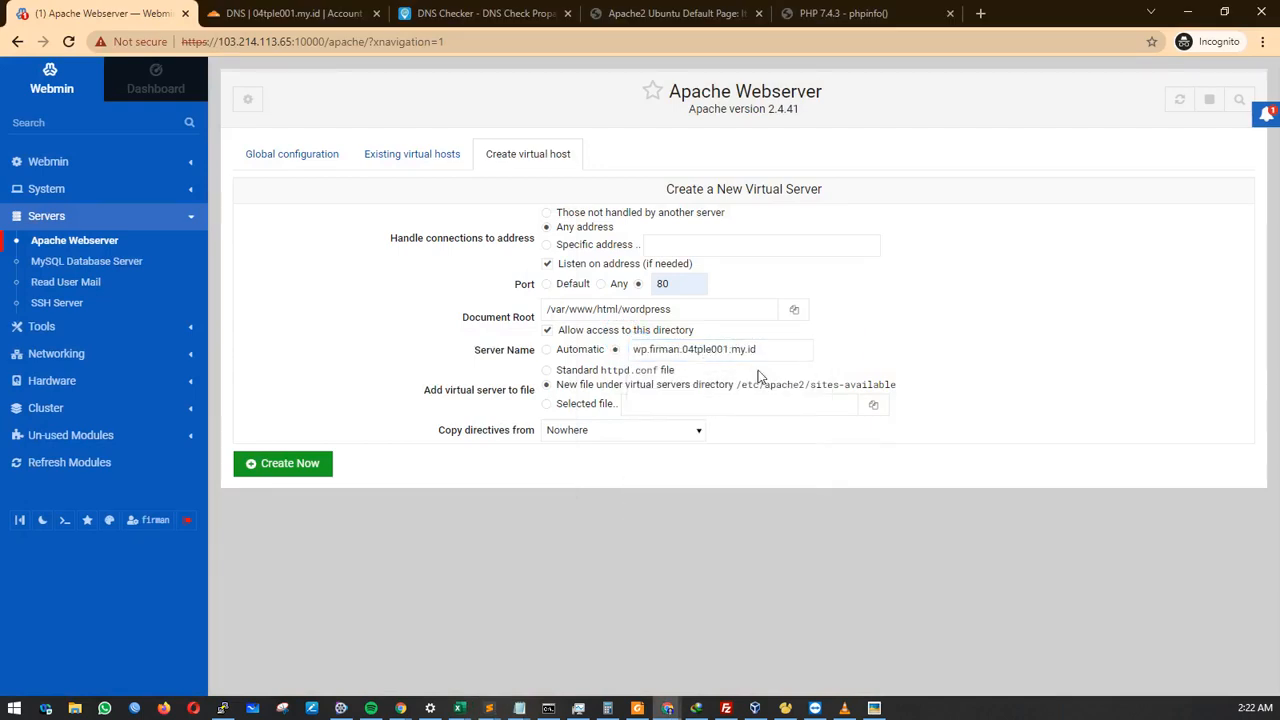
left_click(283, 463)
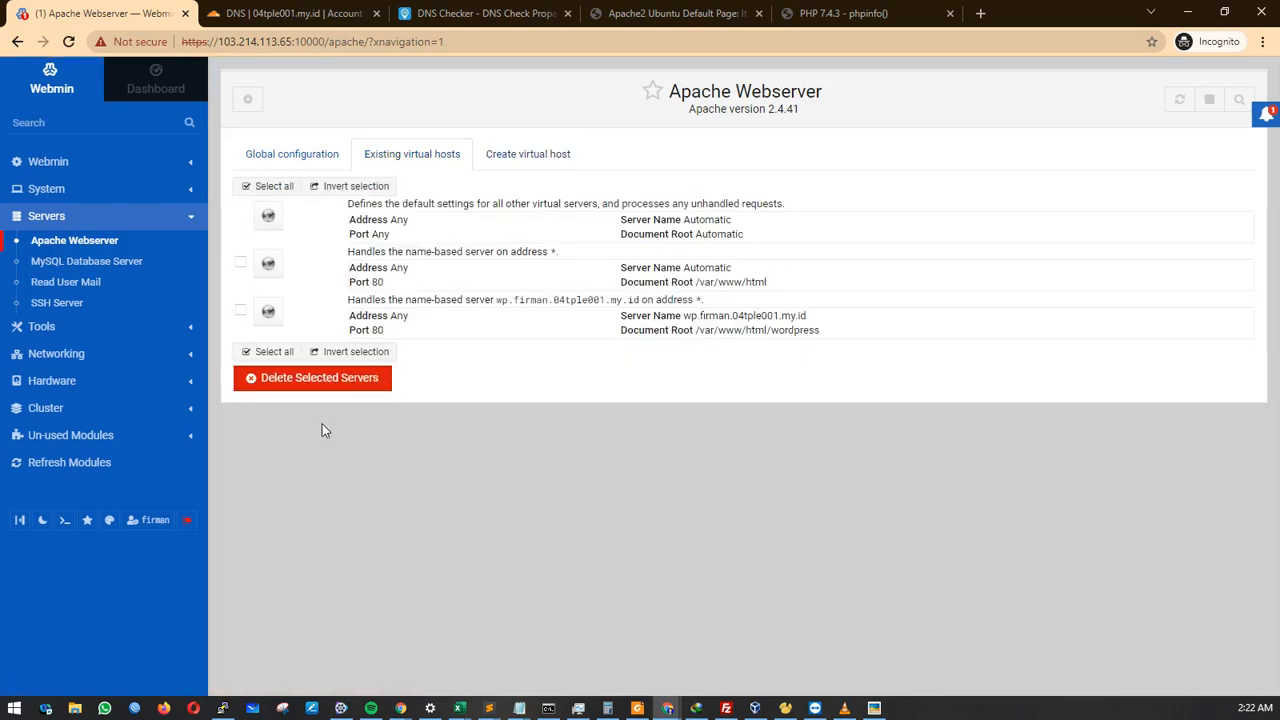
Start another virtual host on port 443 with Document Root /var/www/html/wordpress.
left_click(530, 156)
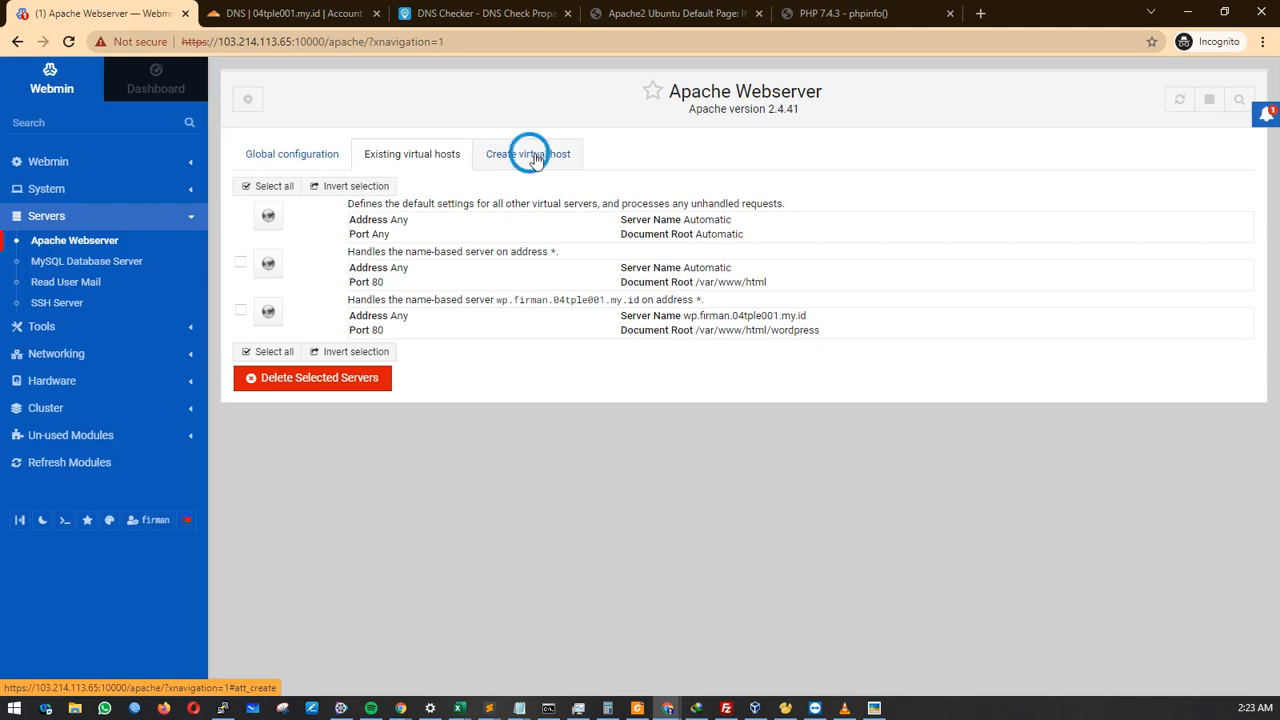
left_click(638, 284)
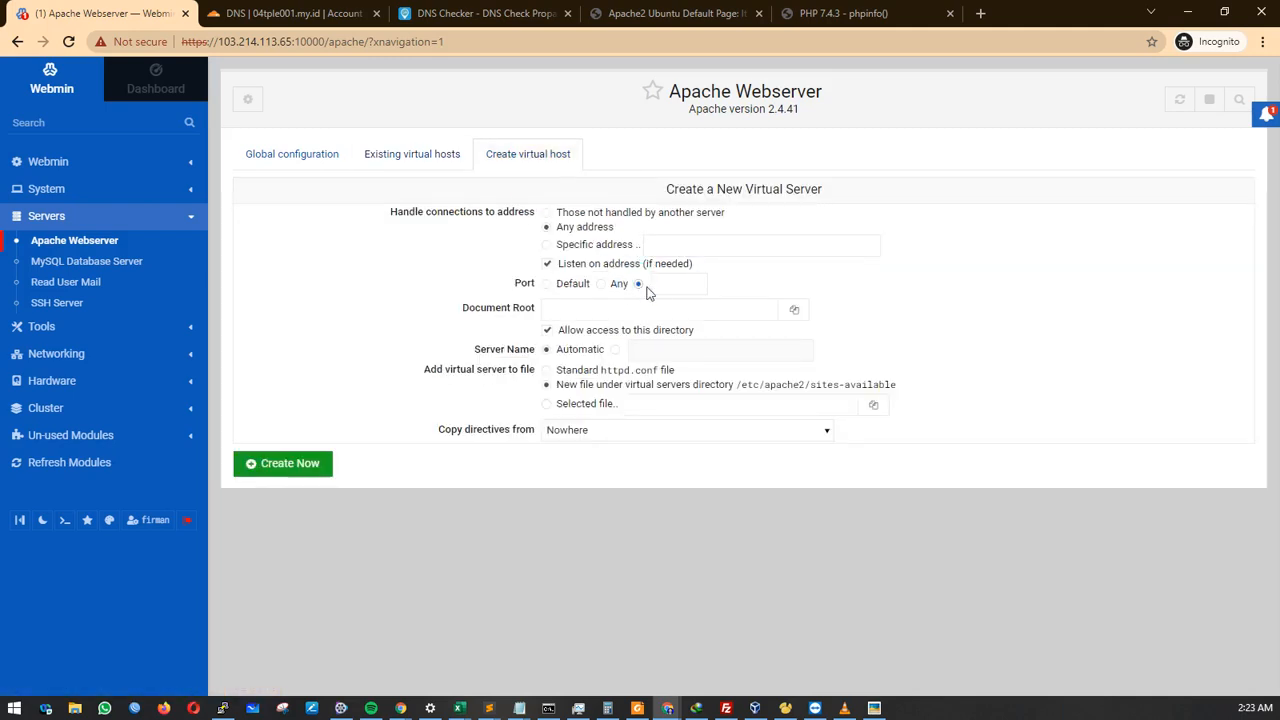
left_click(666, 284)
left_click(681, 346)
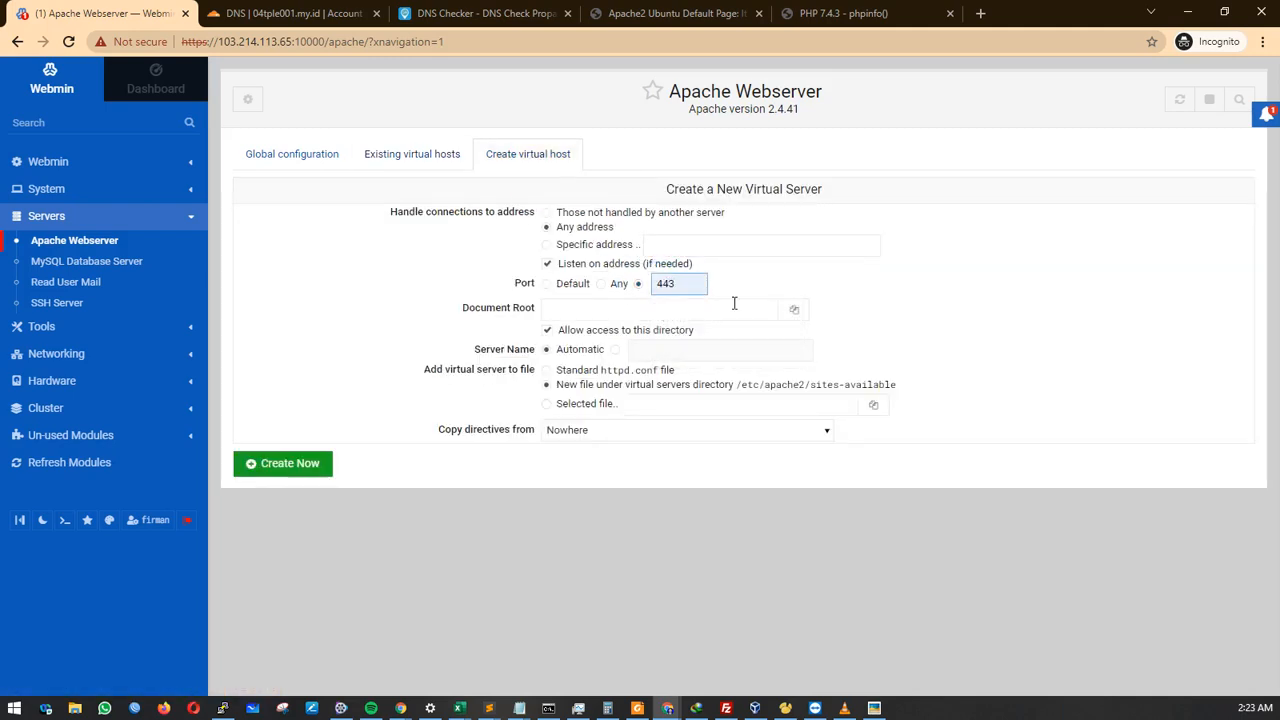
left_click(794, 309)
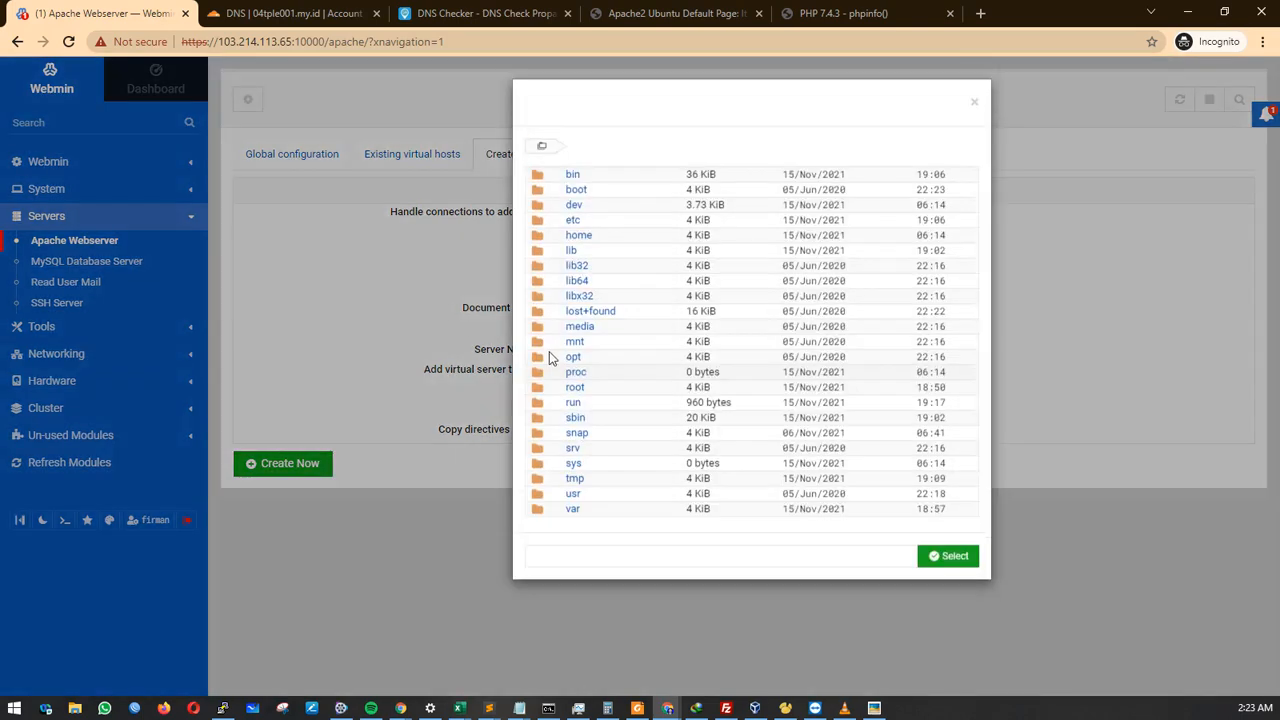
left_click(572, 508)
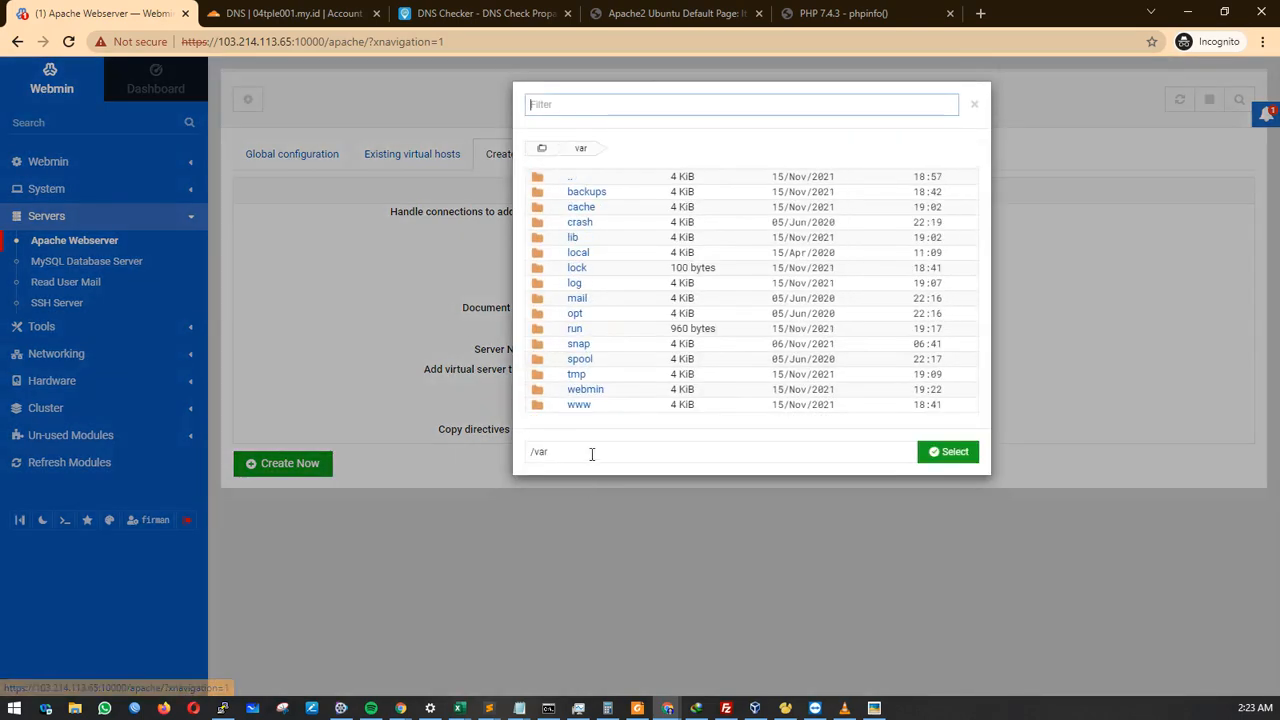
left_click(579, 404)
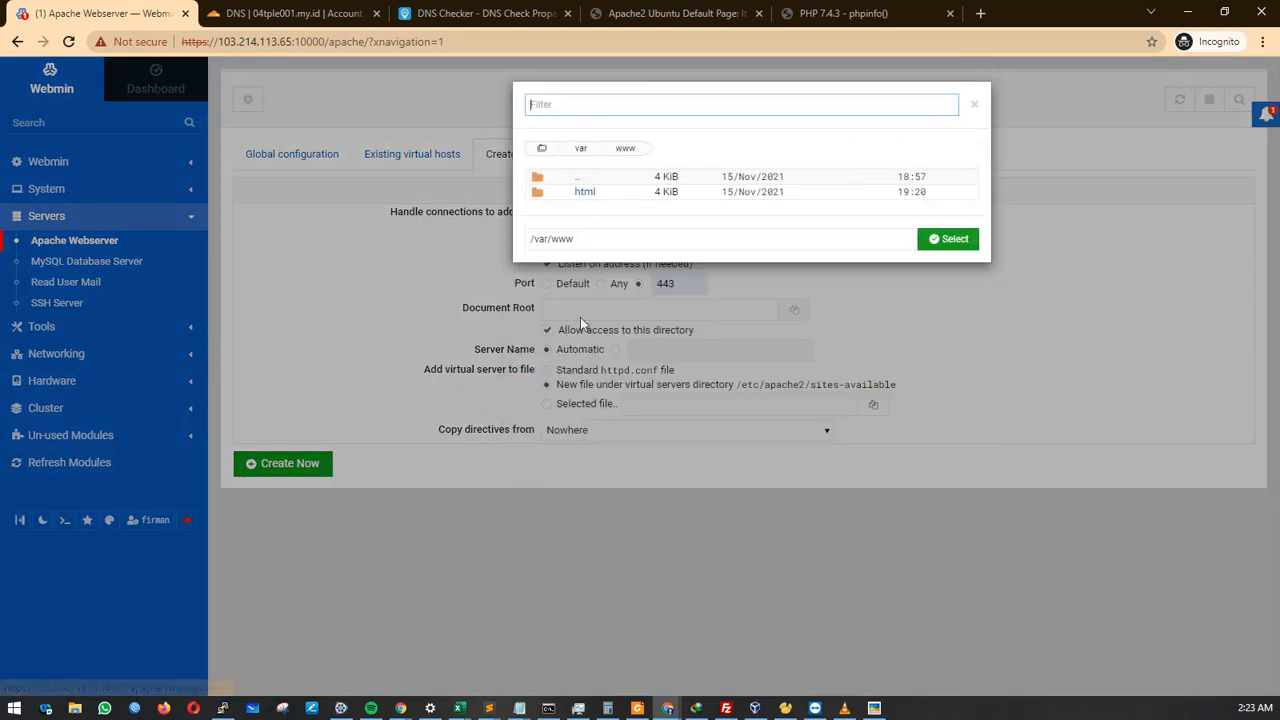
left_click(586, 193)
left_click(605, 195)
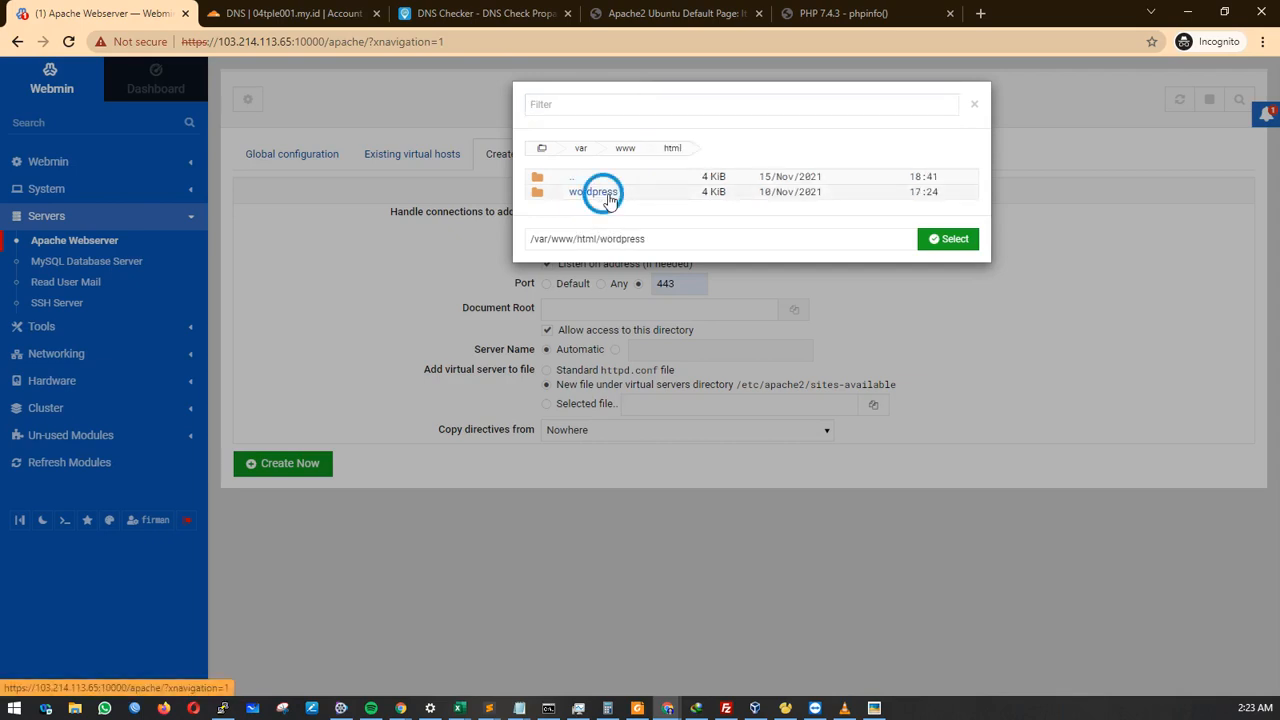
left_click(940, 270)
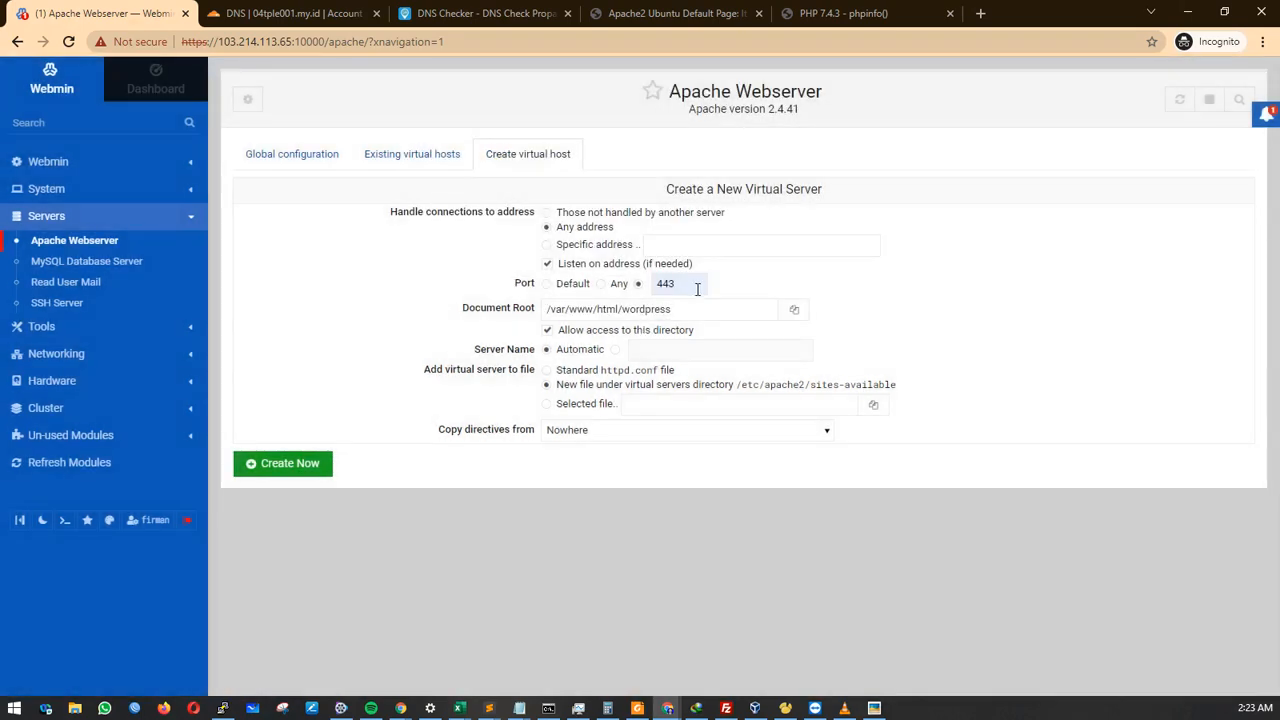
left_click_drag(697, 289, 643, 287)
Set Server Name wp.firman.04tple001.my.id, create the host, and apply the Apache changes.
left_click(616, 349)
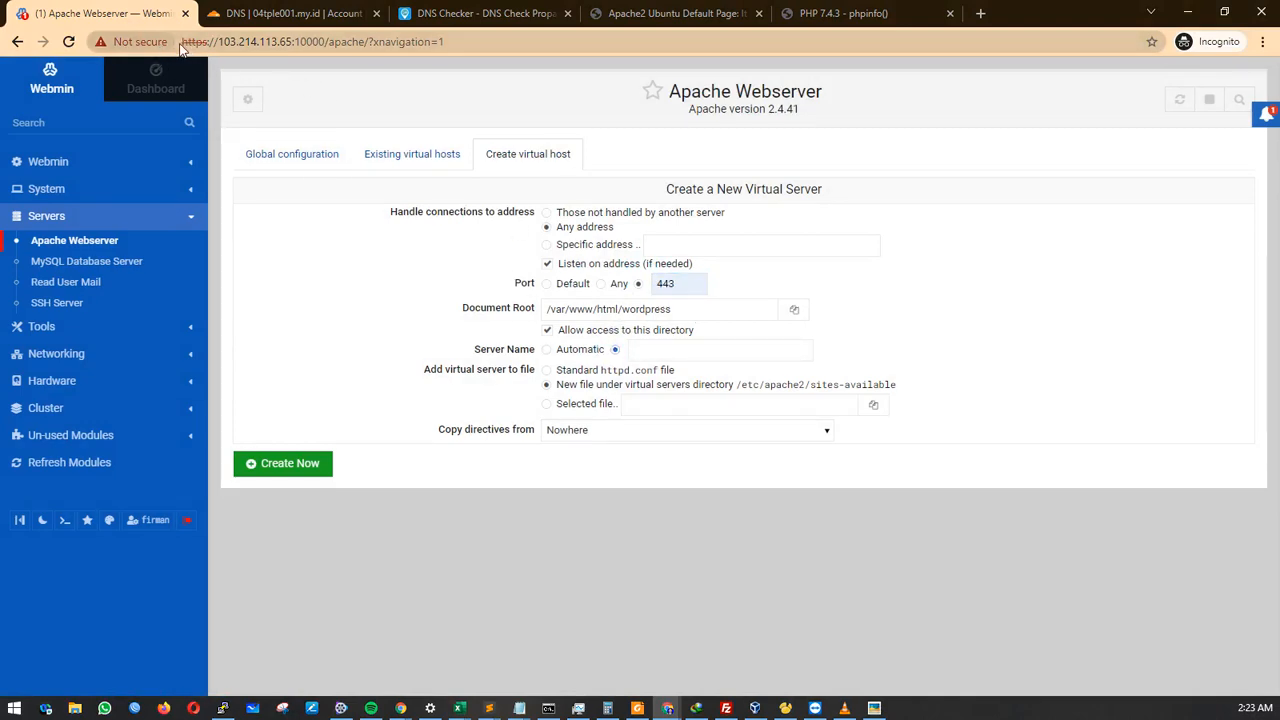
left_click_drag(184, 44, 208, 50)
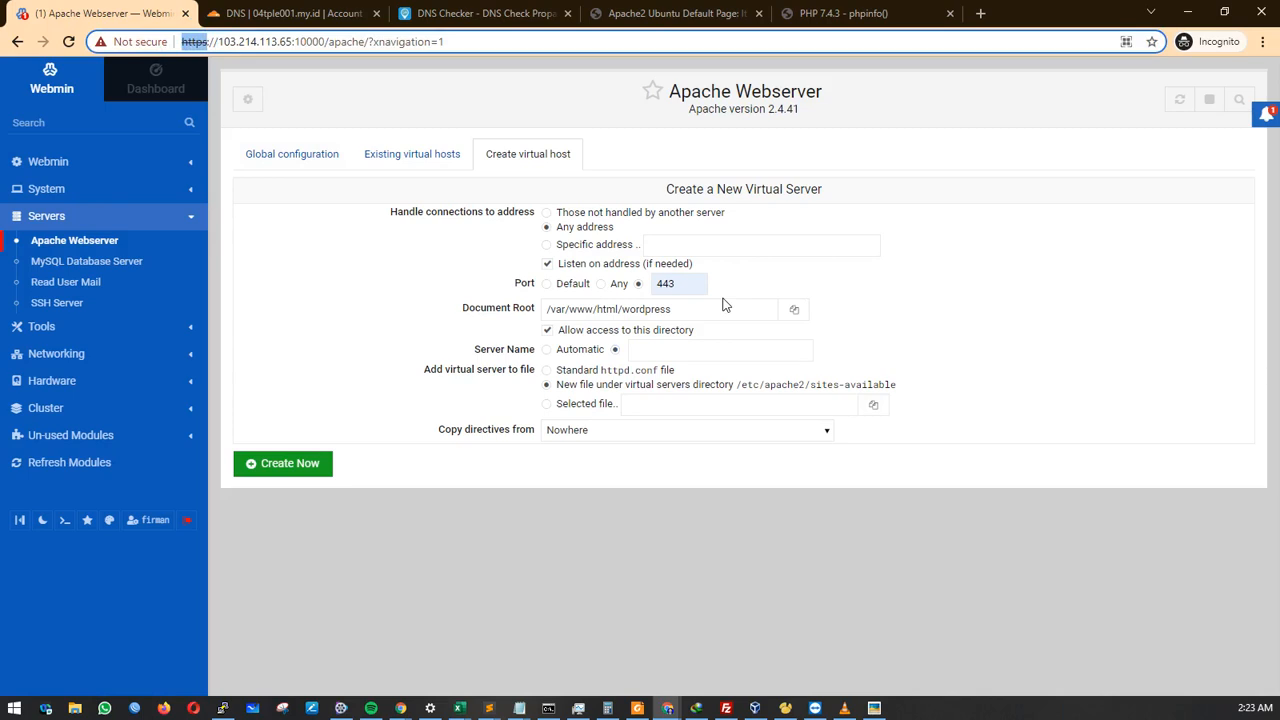
left_click(688, 347)
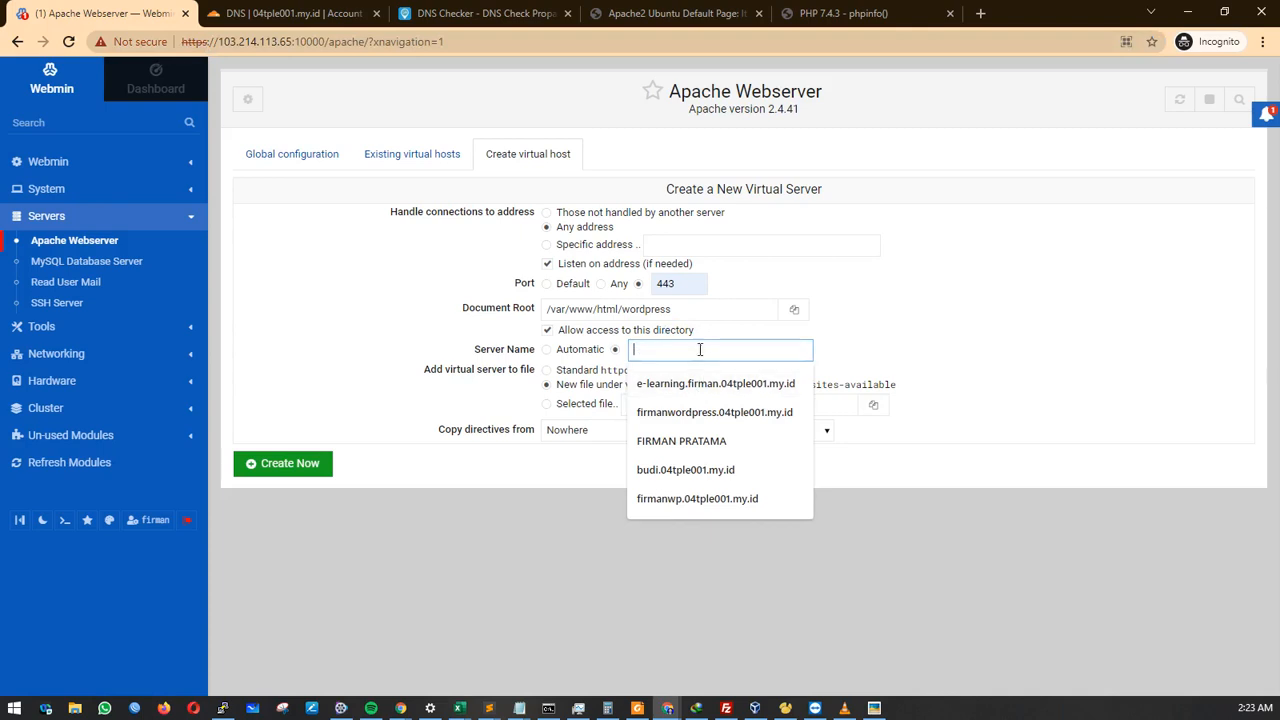
key("ctrl+v")
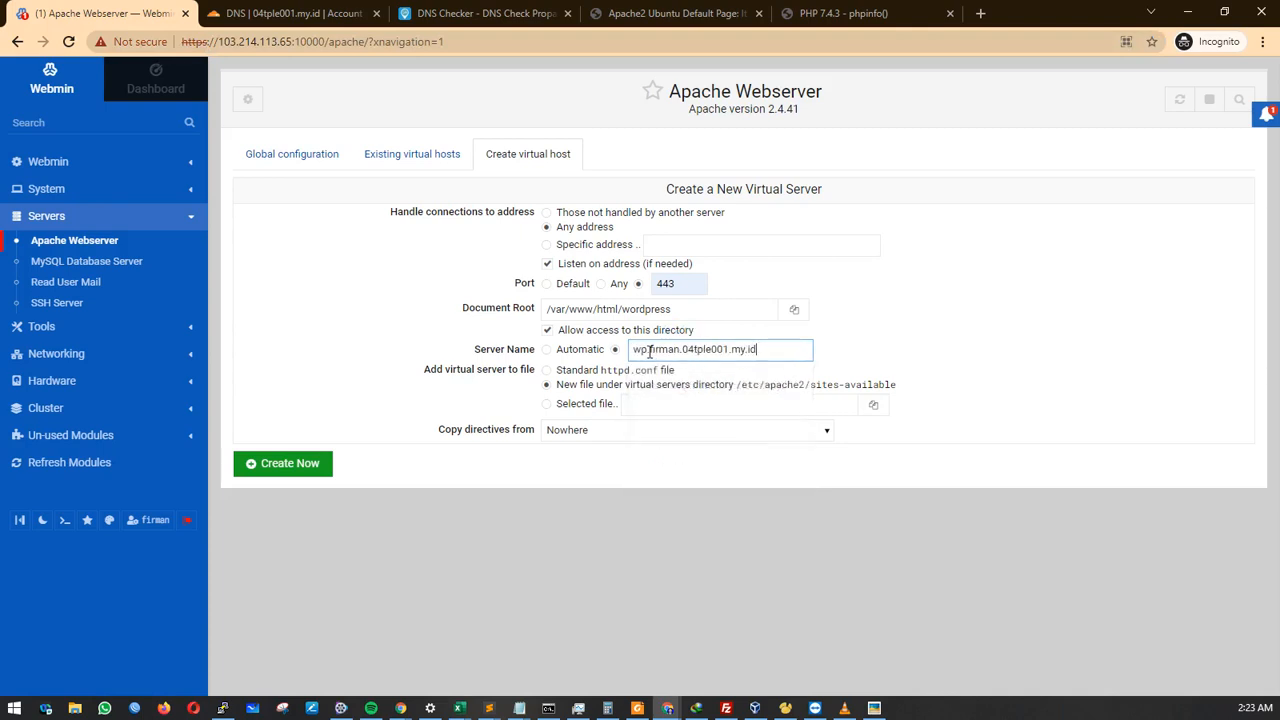
left_click_drag(634, 349, 767, 347)
key("ctrl+c")
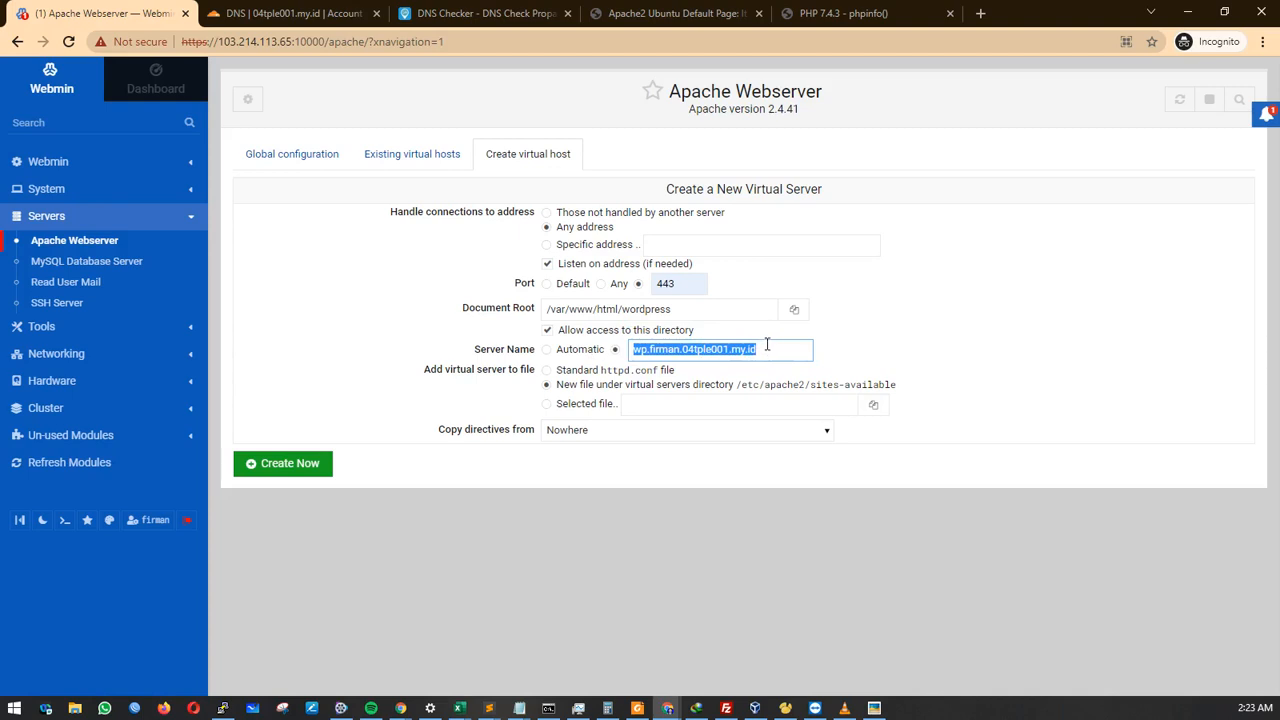
left_click(322, 465)
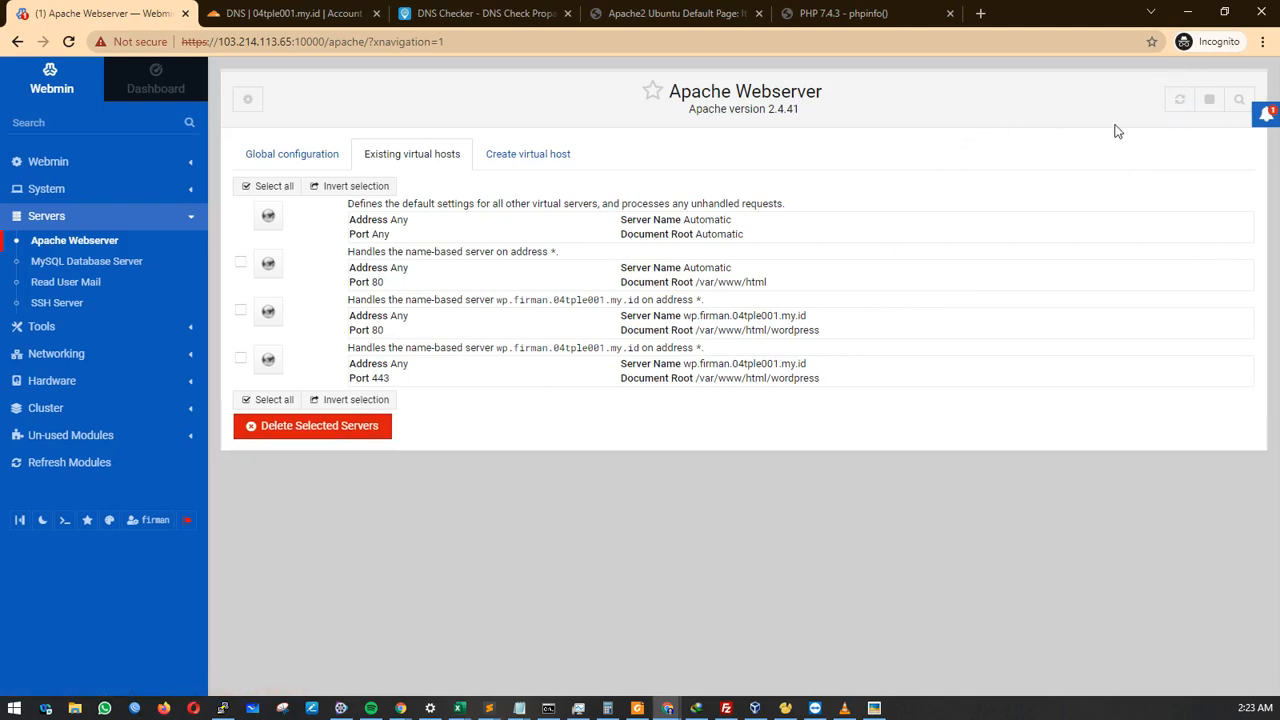
left_click(1180, 100)
Restart apache2 with 'sudo systemctl restart apache2' and 'sudo service apache2 restart'.
left_click(222, 709)
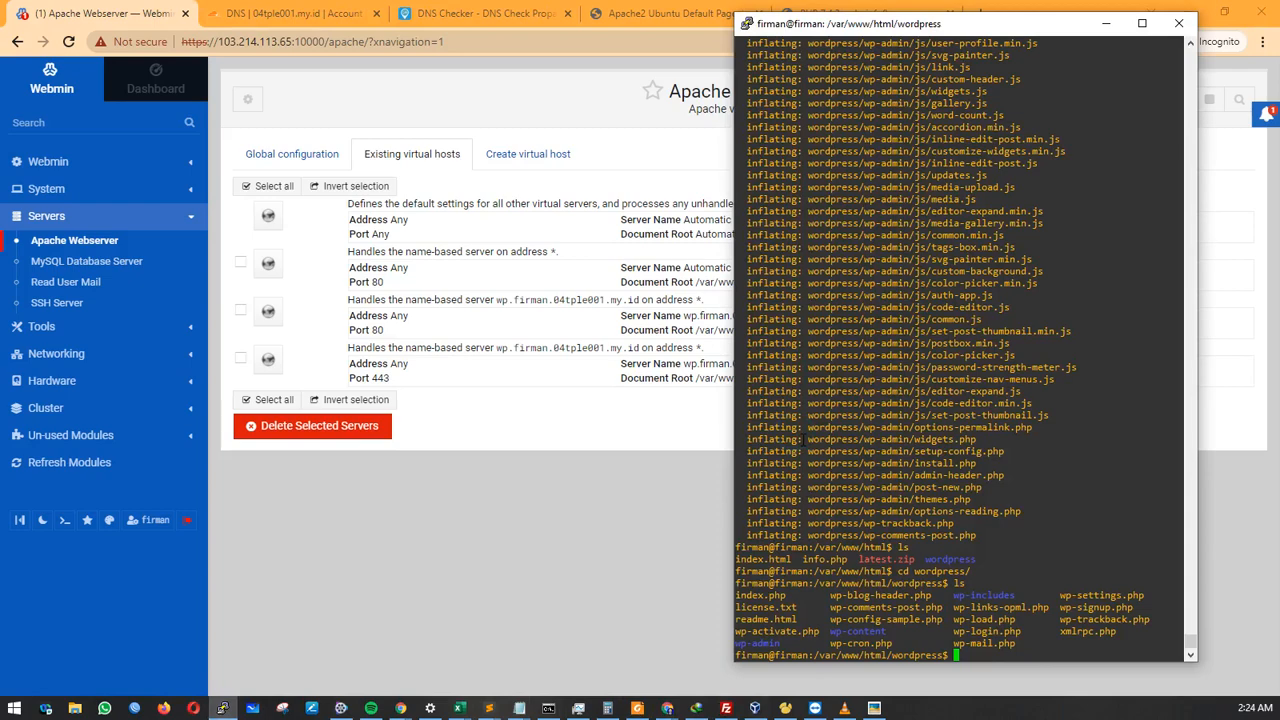
type("sudo systemctl restart apache2")
key("Return")
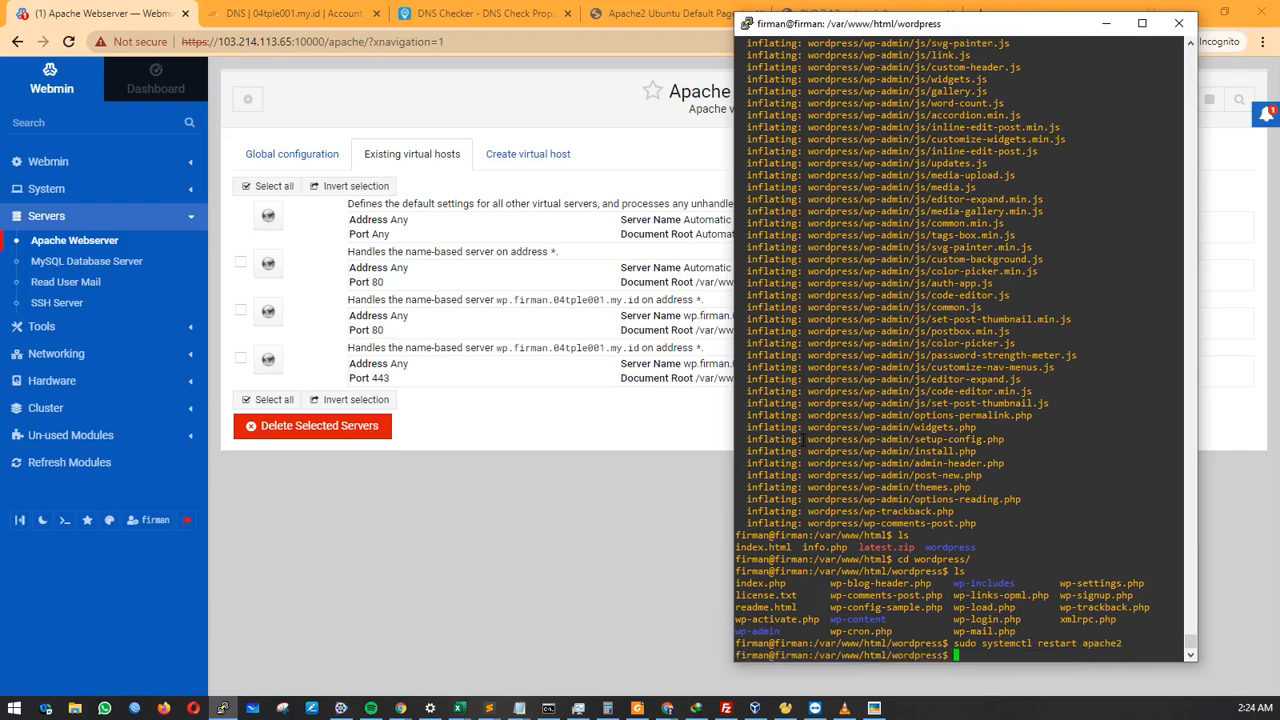
type("sudo service apache2 restart")
key("Return")
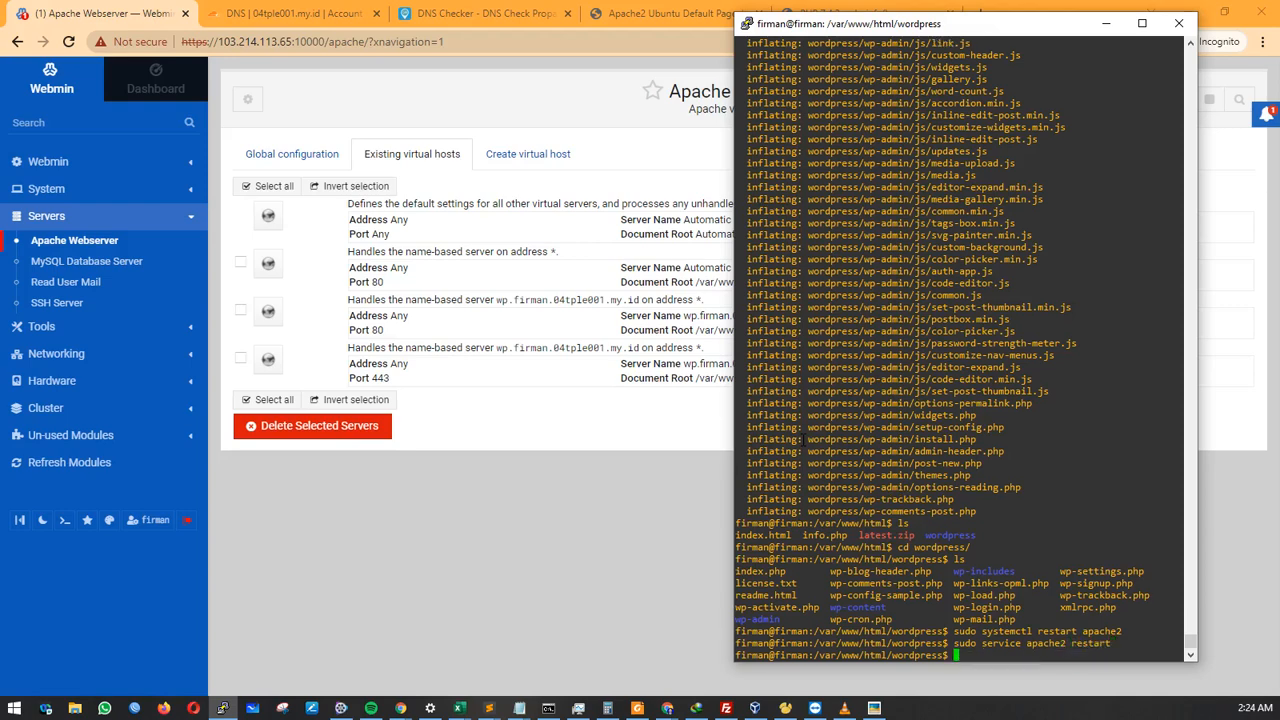
left_click(671, 520)
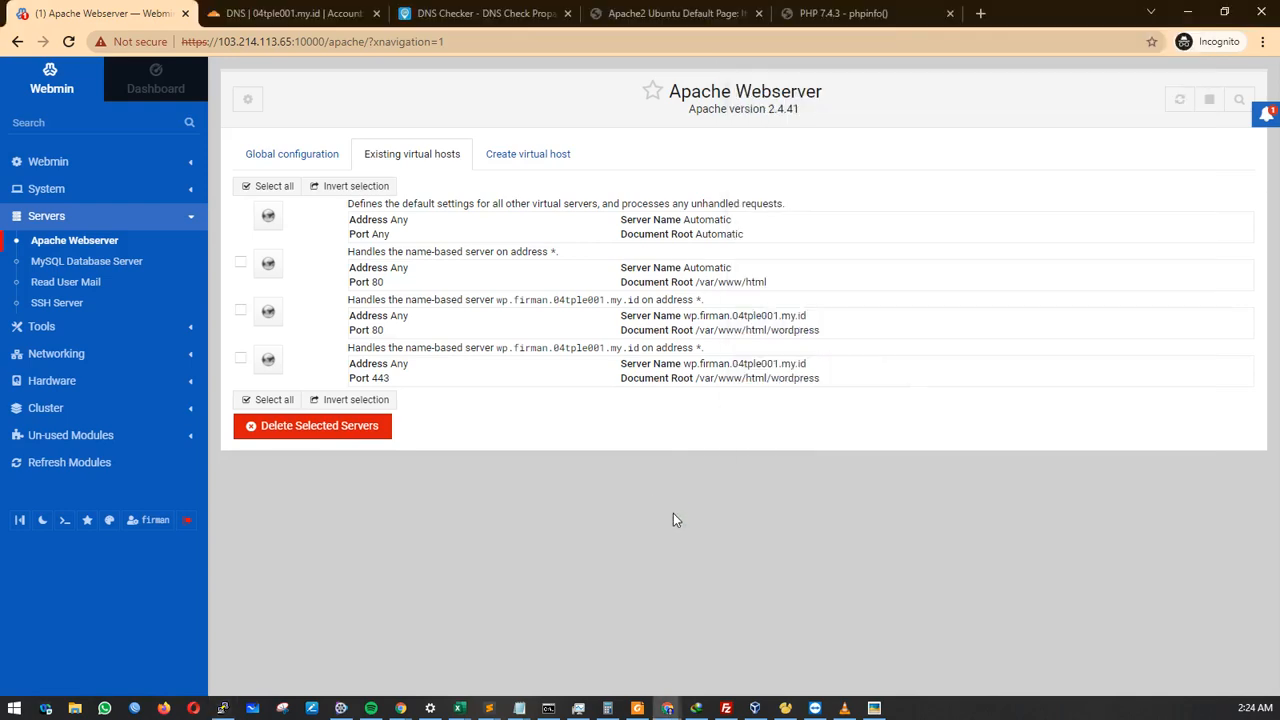
Load wp.firman.04tple001.my.id in a new tab, reaching the wp-admin/setup-config.php page.
left_click(705, 18)
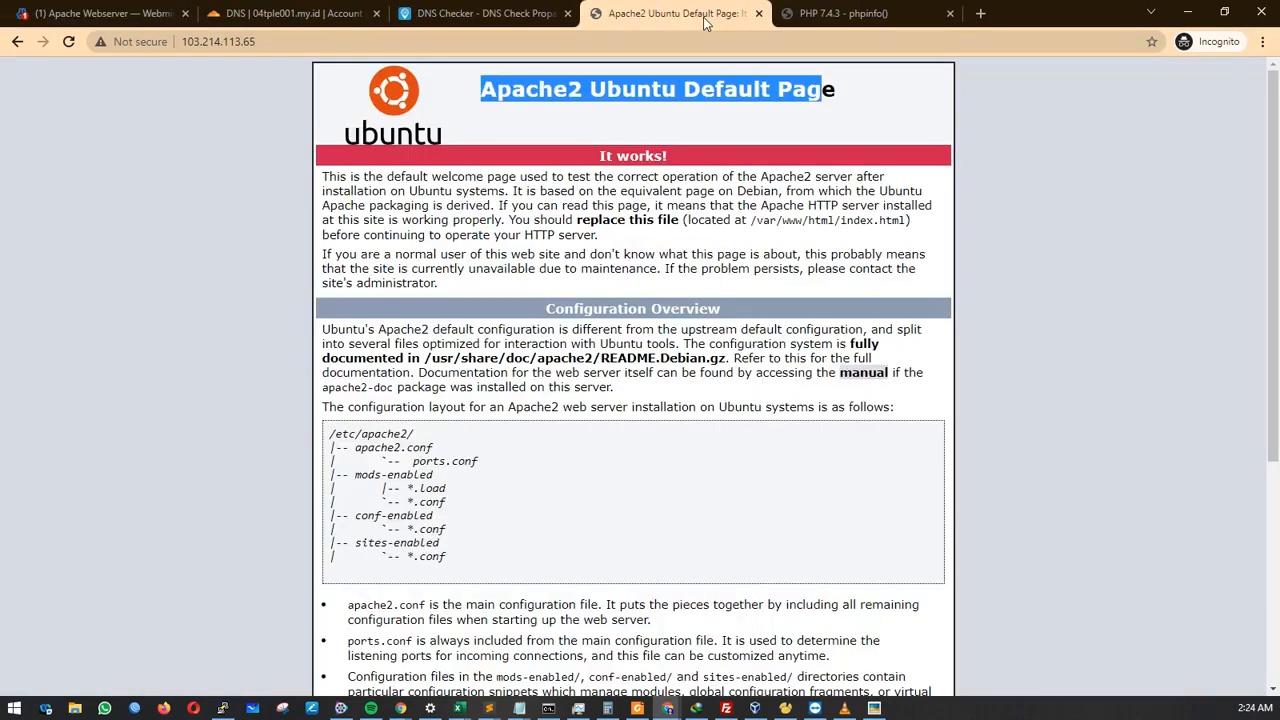
left_click(980, 13)
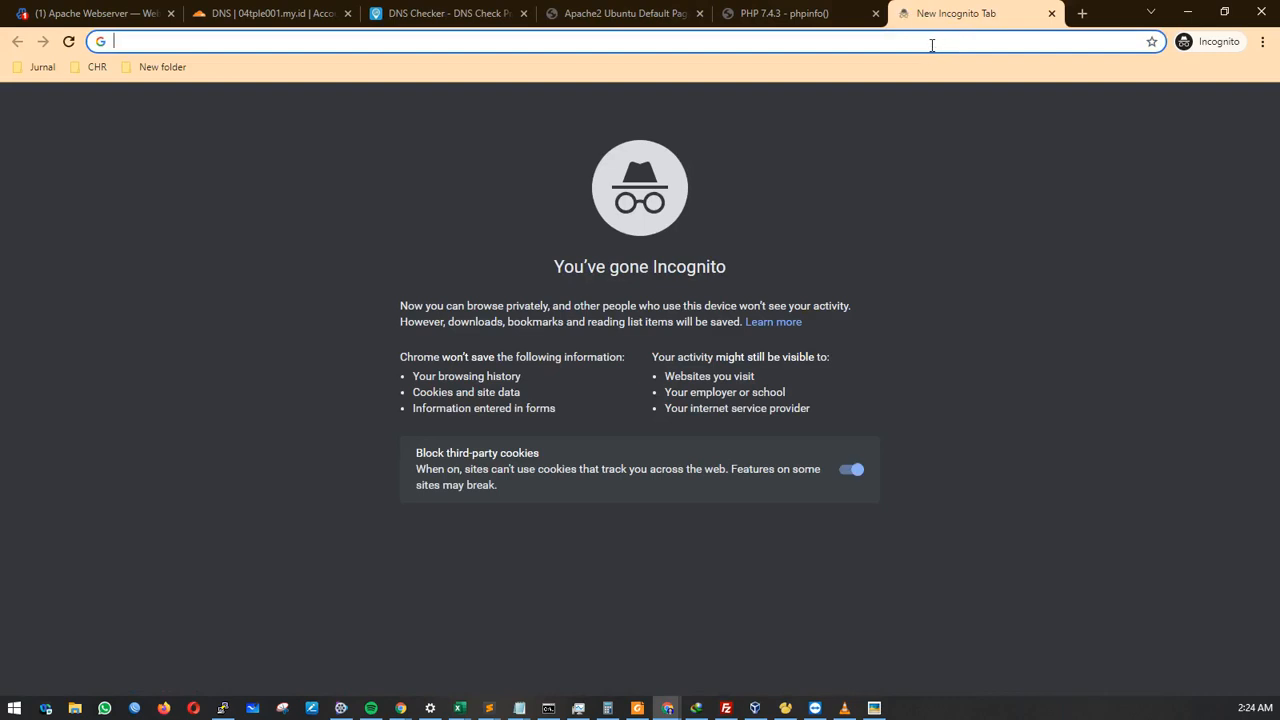
key("ctrl+v")
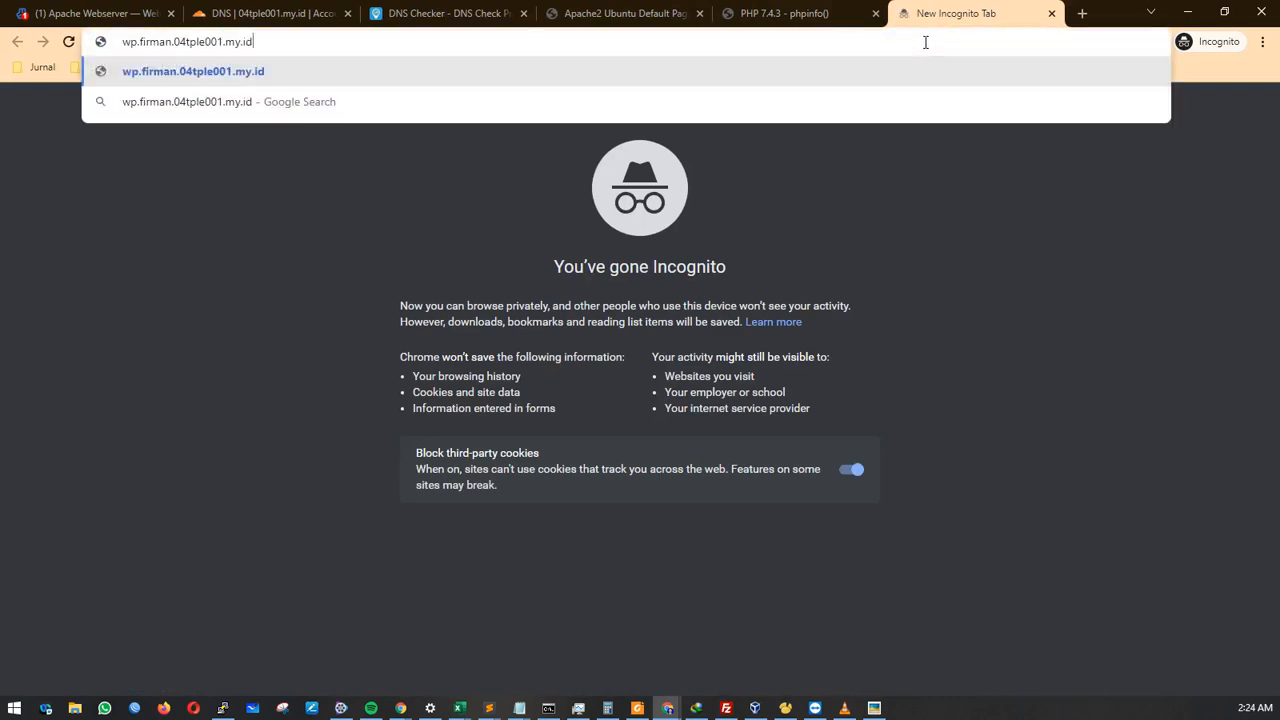
key("Return")
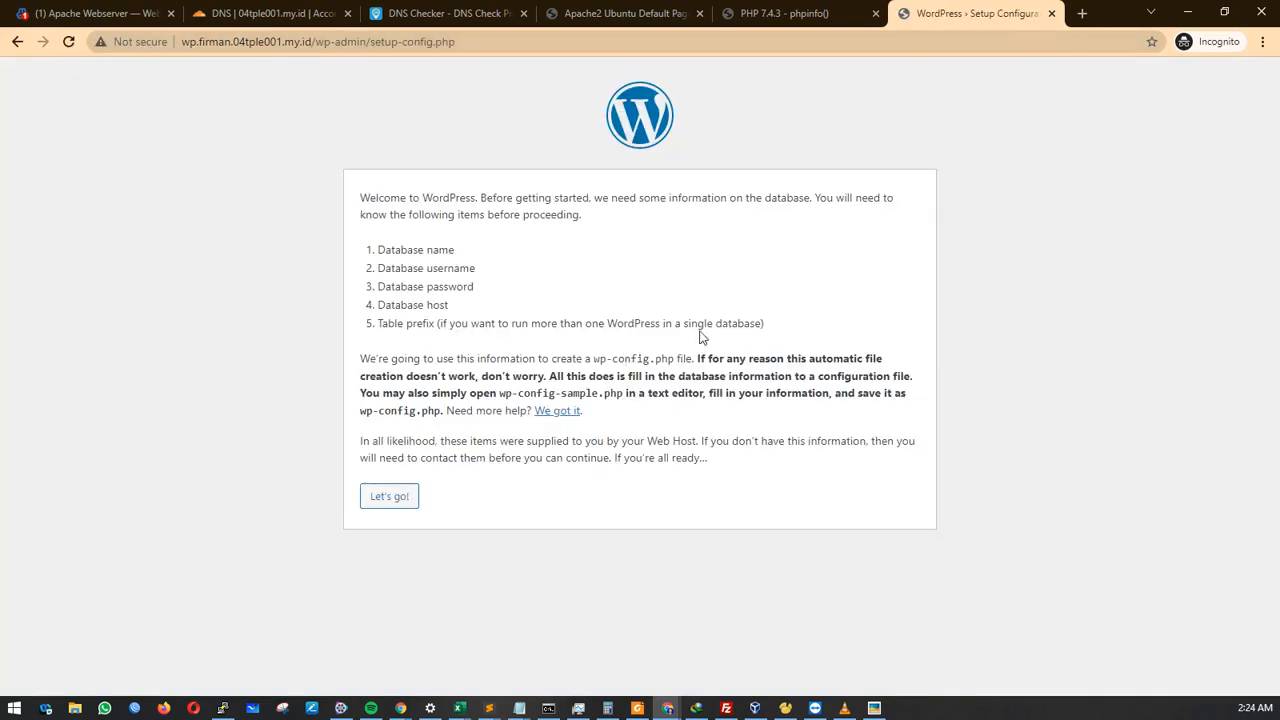
left_click(90, 14)
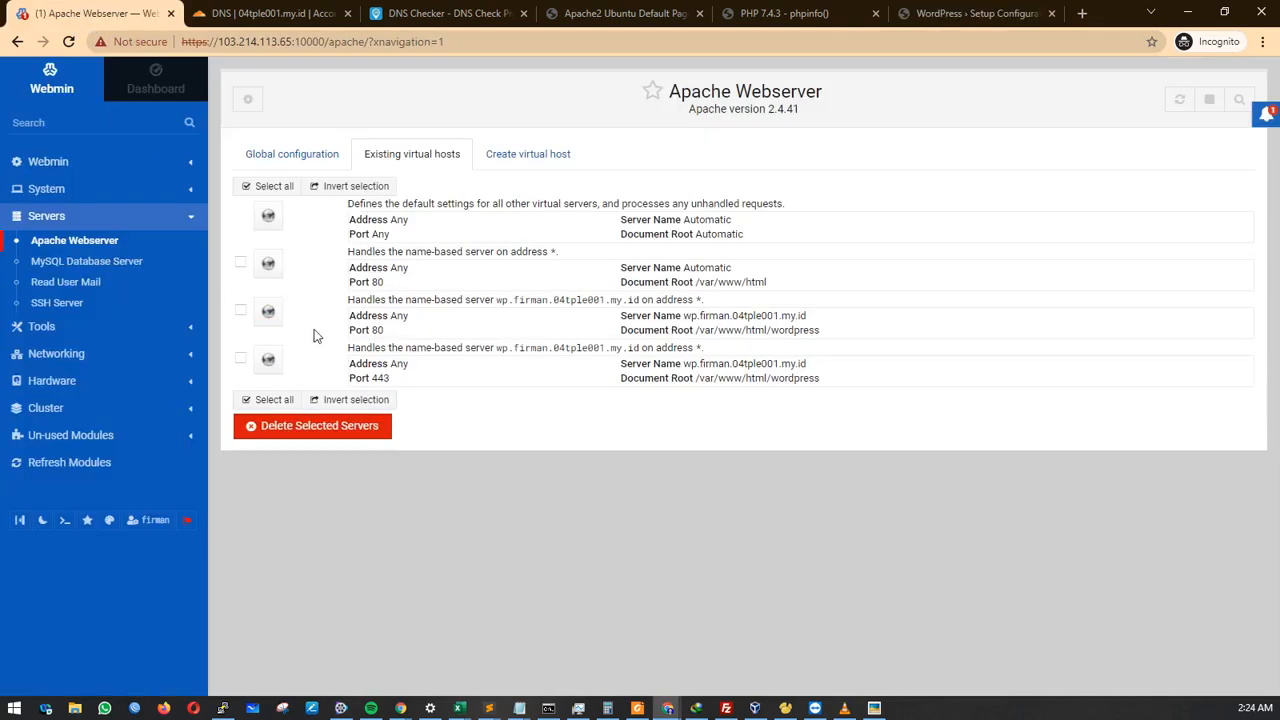
left_click(955, 8)
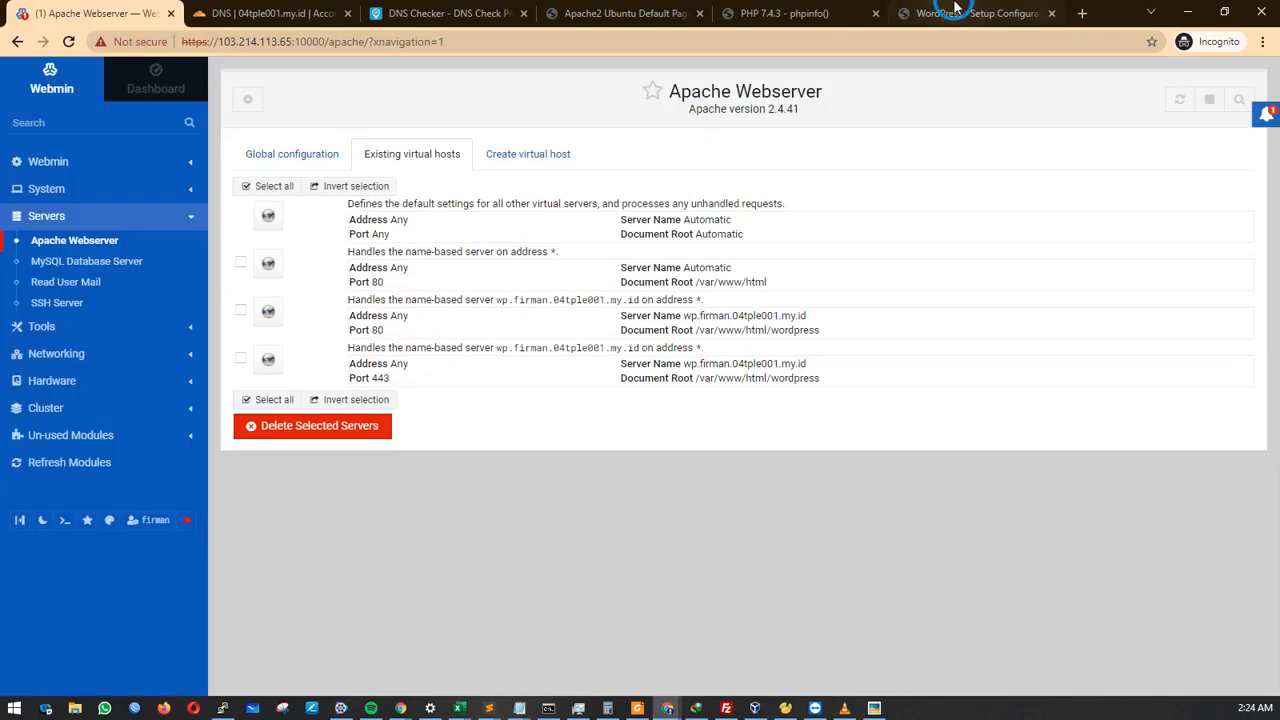
left_click_drag(309, 41, 172, 44)
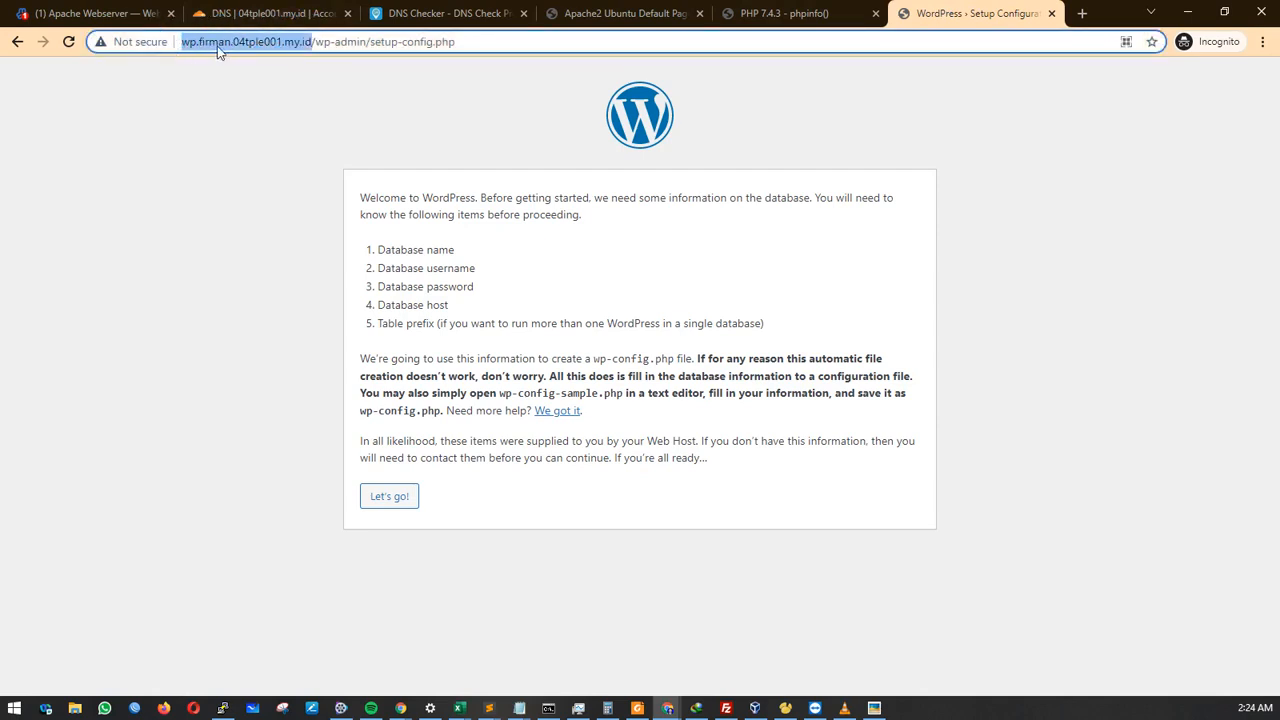
left_click(320, 168)
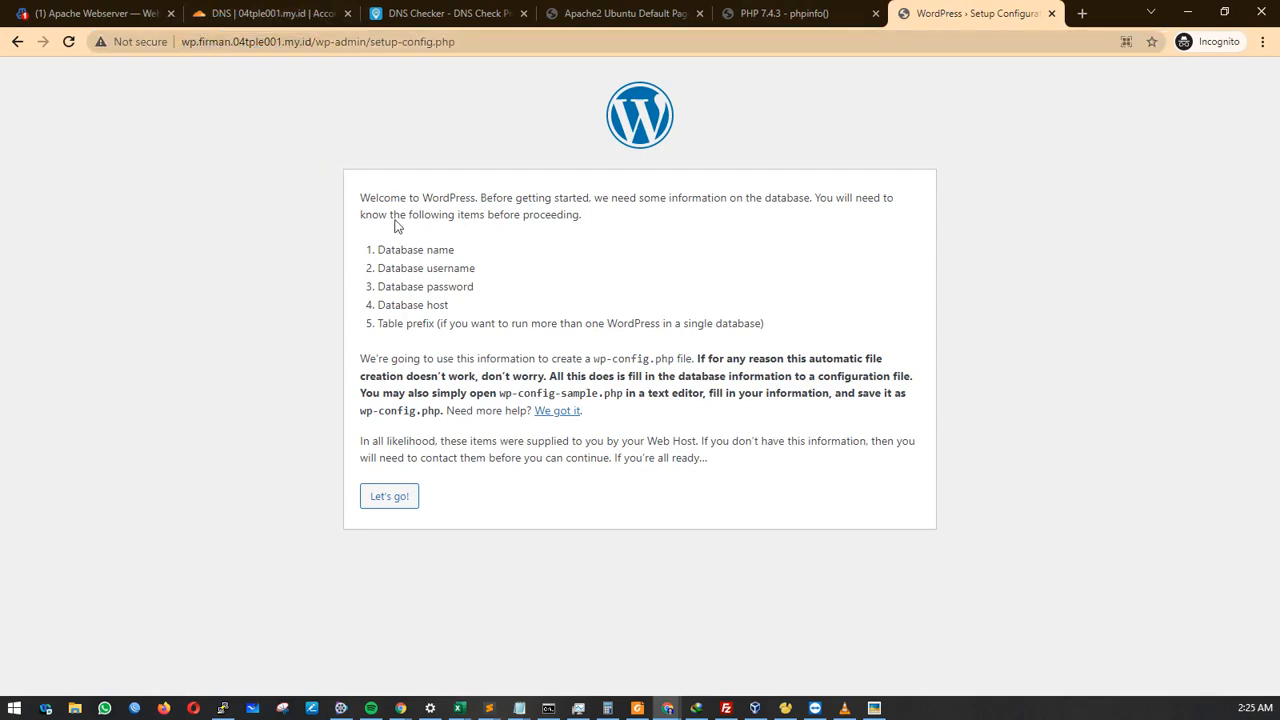
left_click(310, 42)
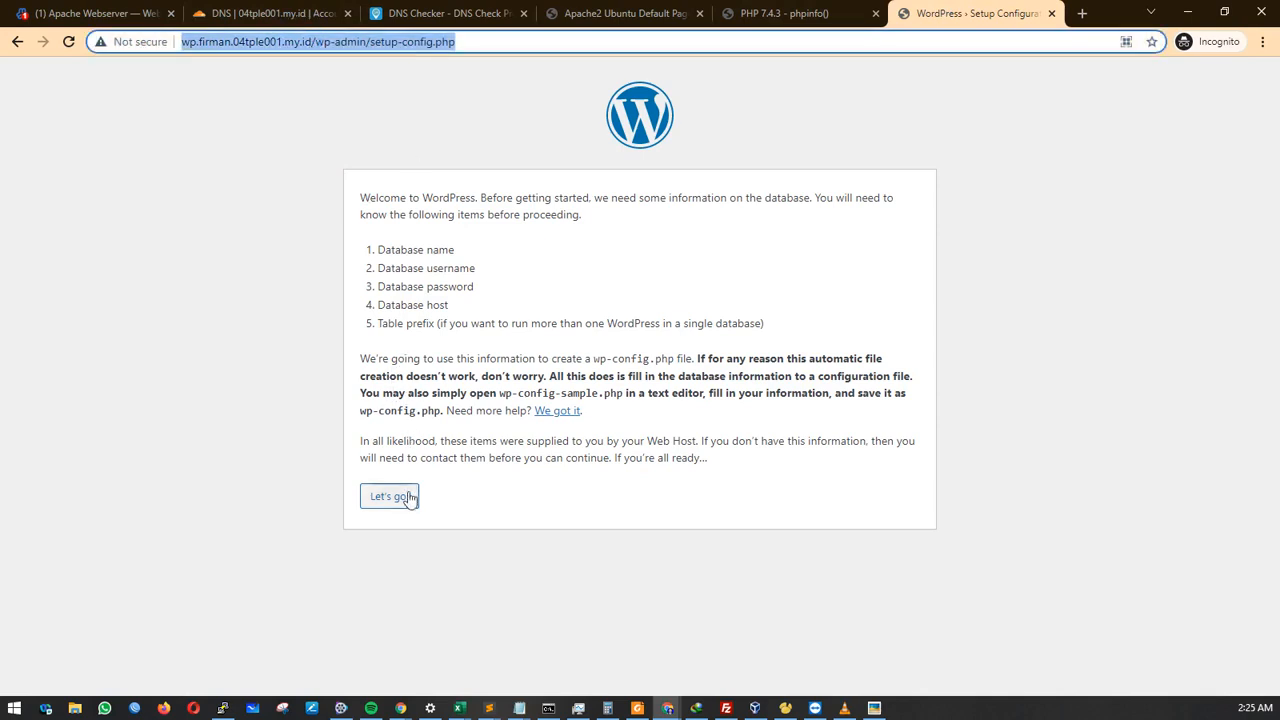
left_click(489, 707)
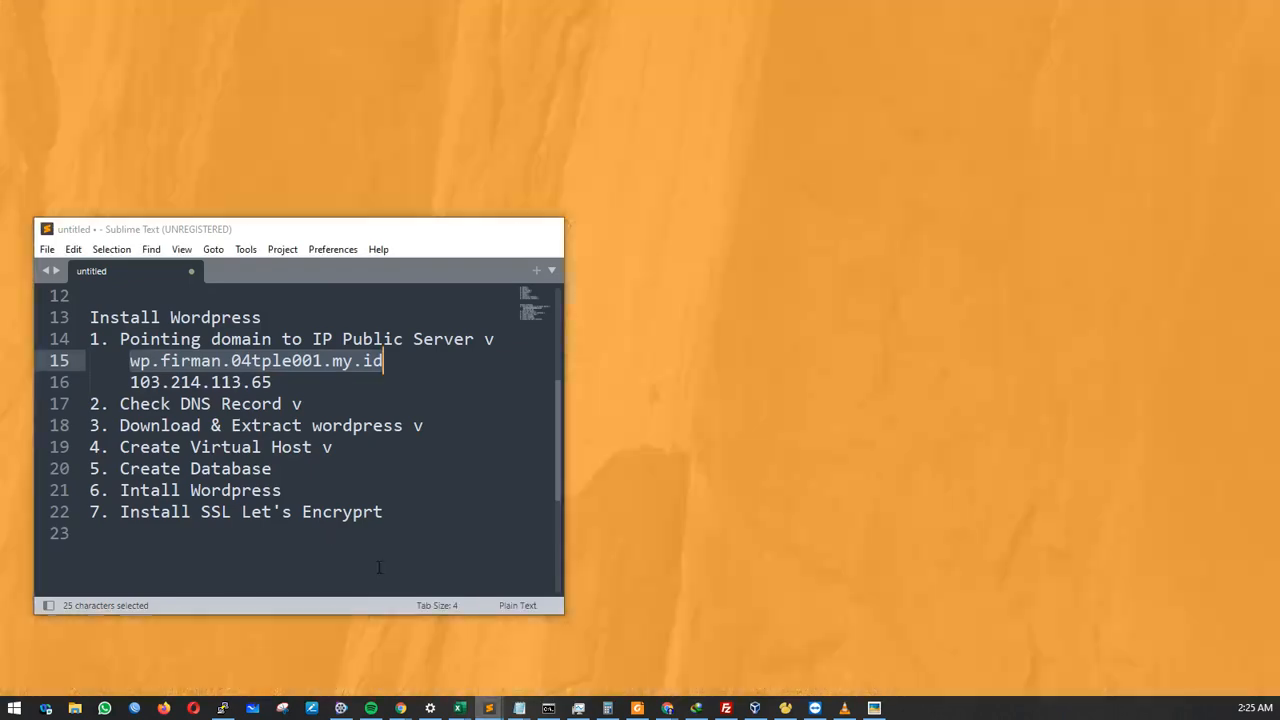
Tick 'Create Database' on line 20 of the checklist with a 'v'.
left_click(539, 663)
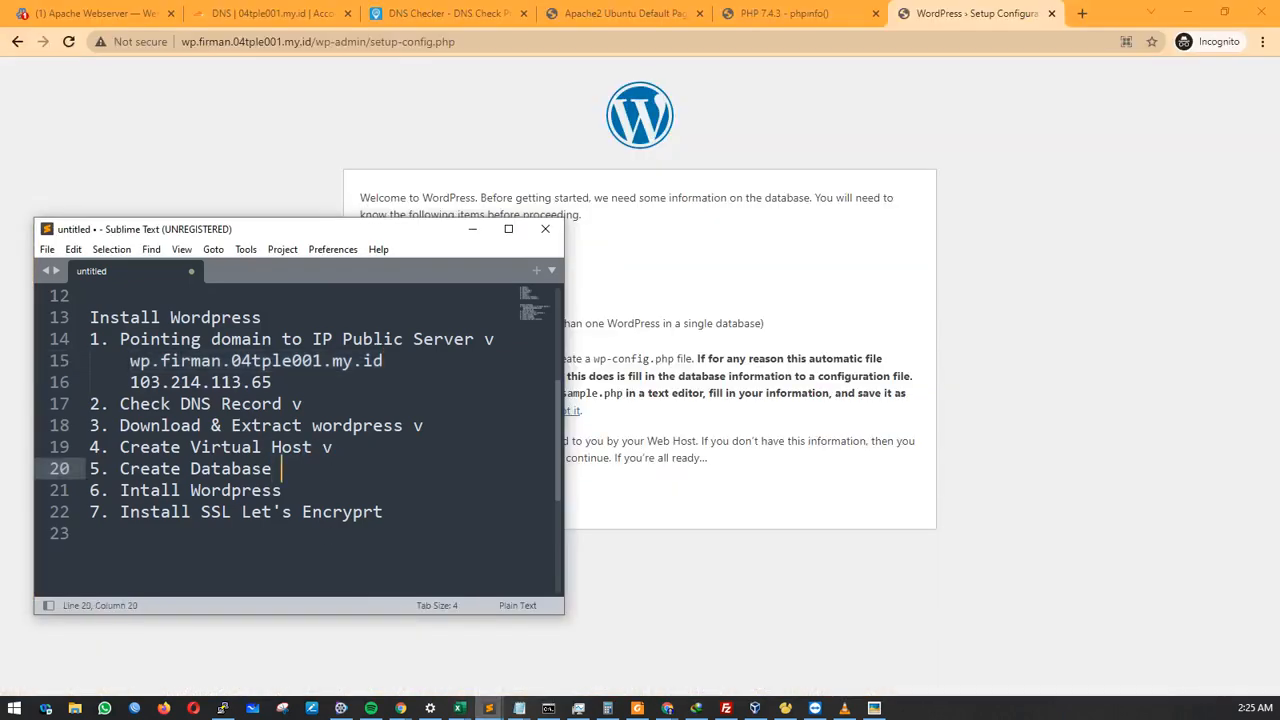
type("v")
left_click_drag(272, 470, 120, 474)
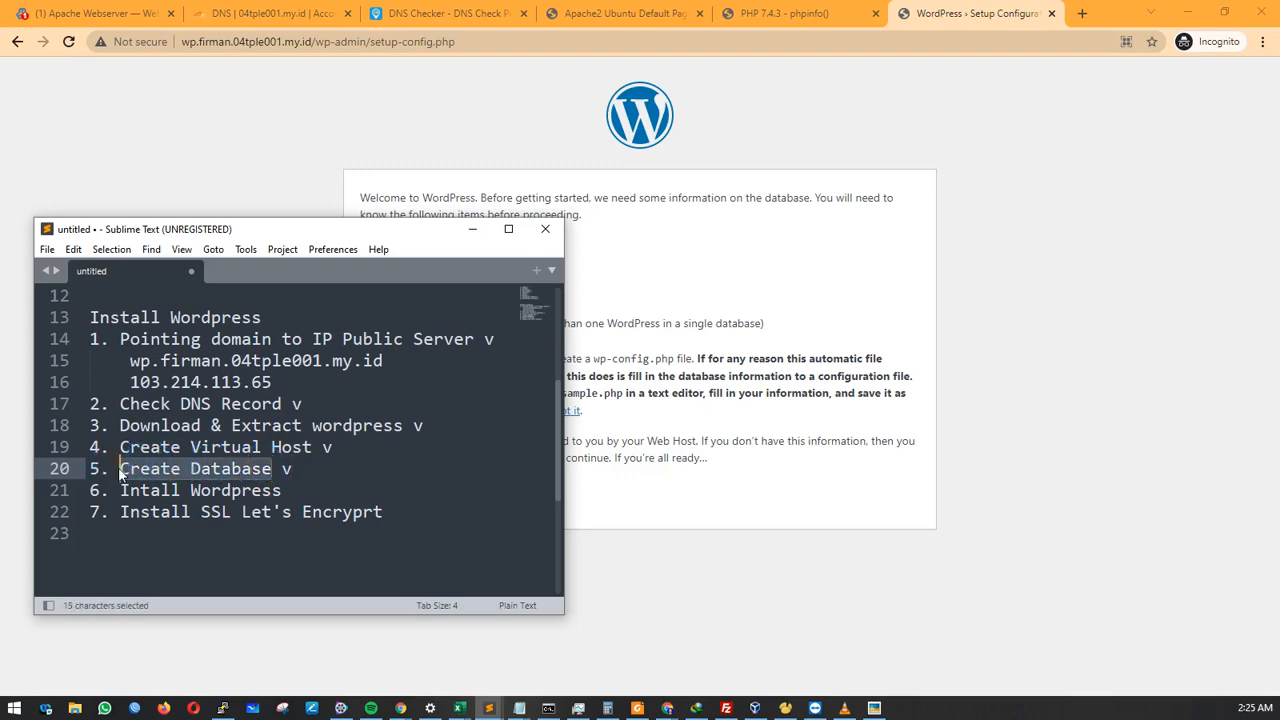
left_click(572, 8)
Open 103.214.113.65/phpmyadmin and log in with the saved administrator credentials.
left_click(300, 42)
left_click(304, 43)
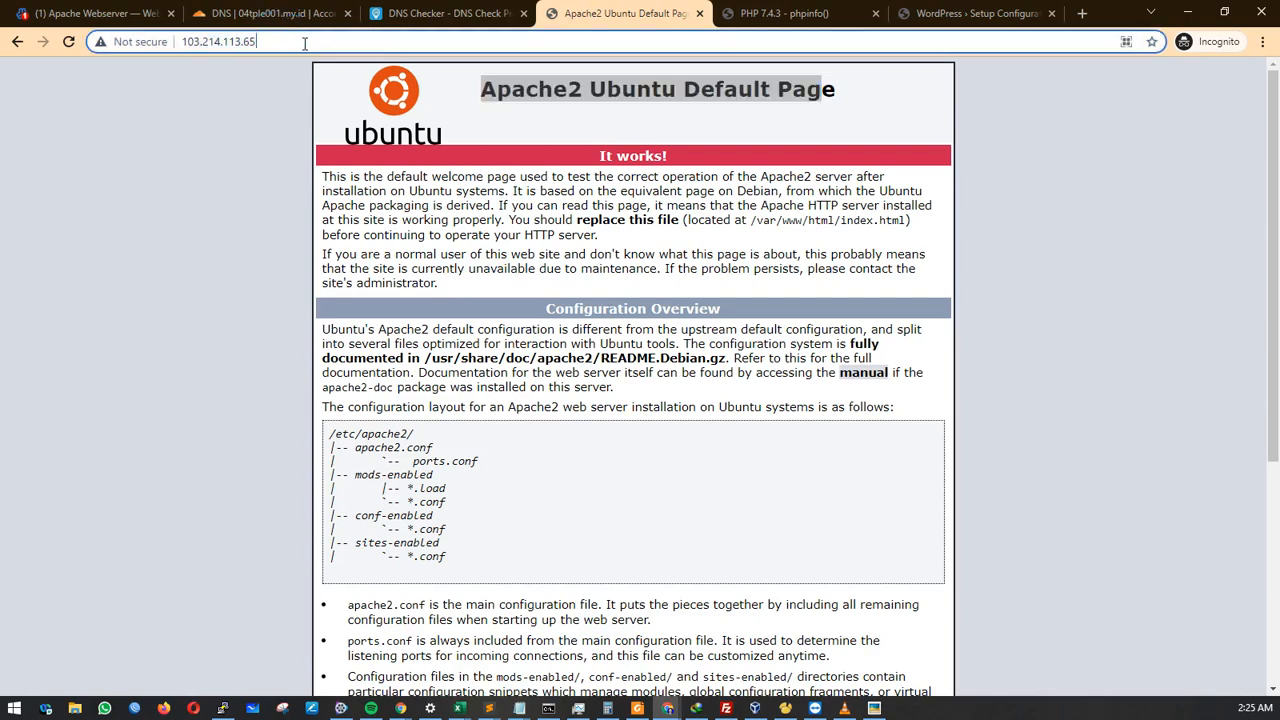
type("/phpmyad")
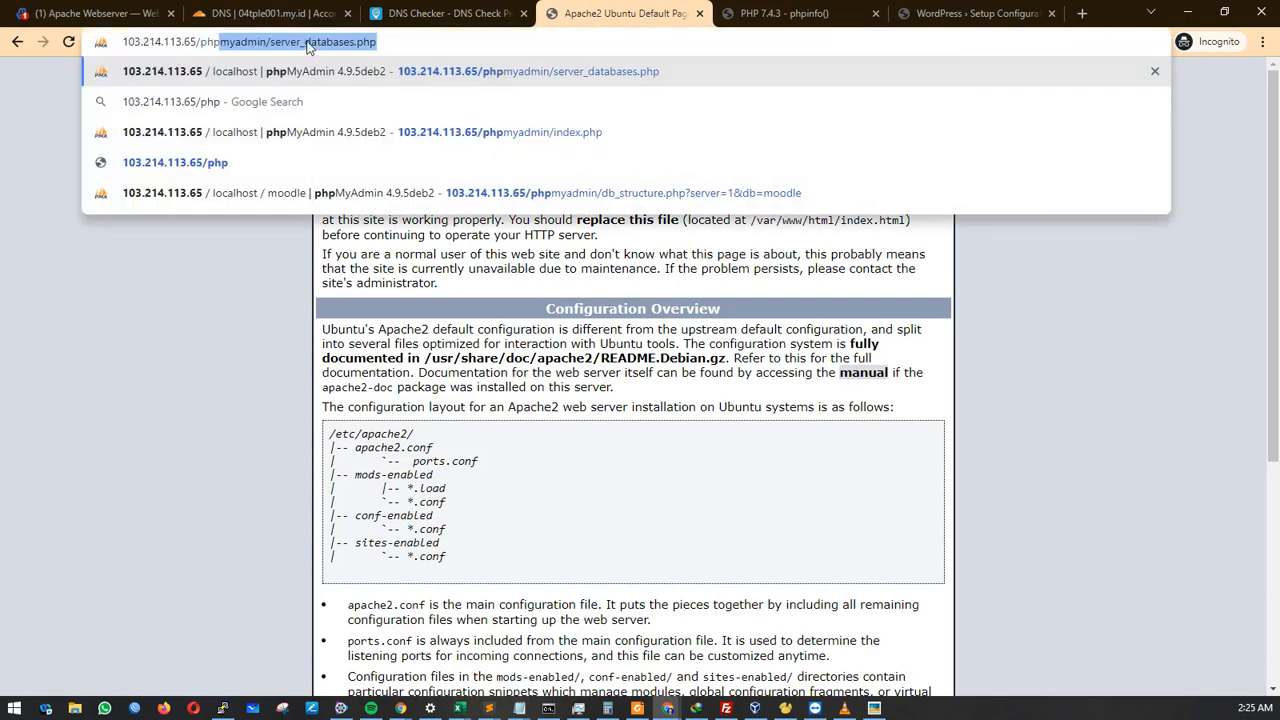
type("min")
key("Return")
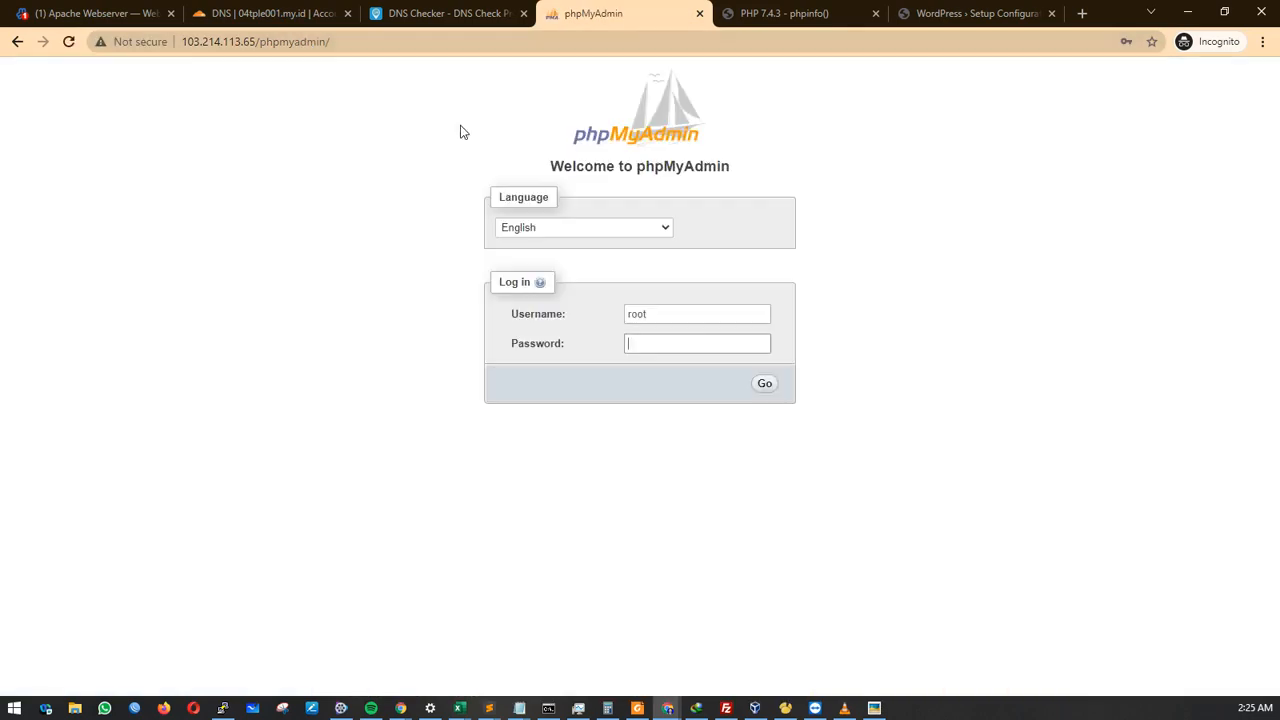
left_click(660, 315)
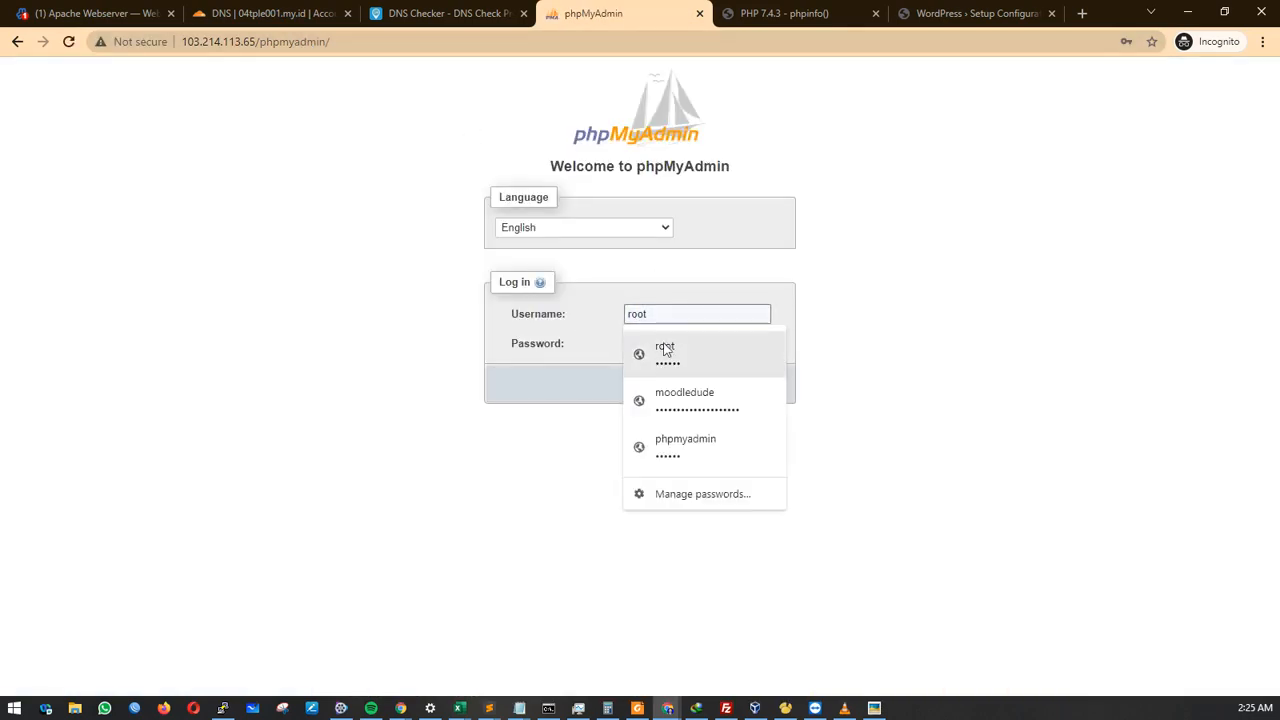
left_click(665, 350)
left_click(760, 386)
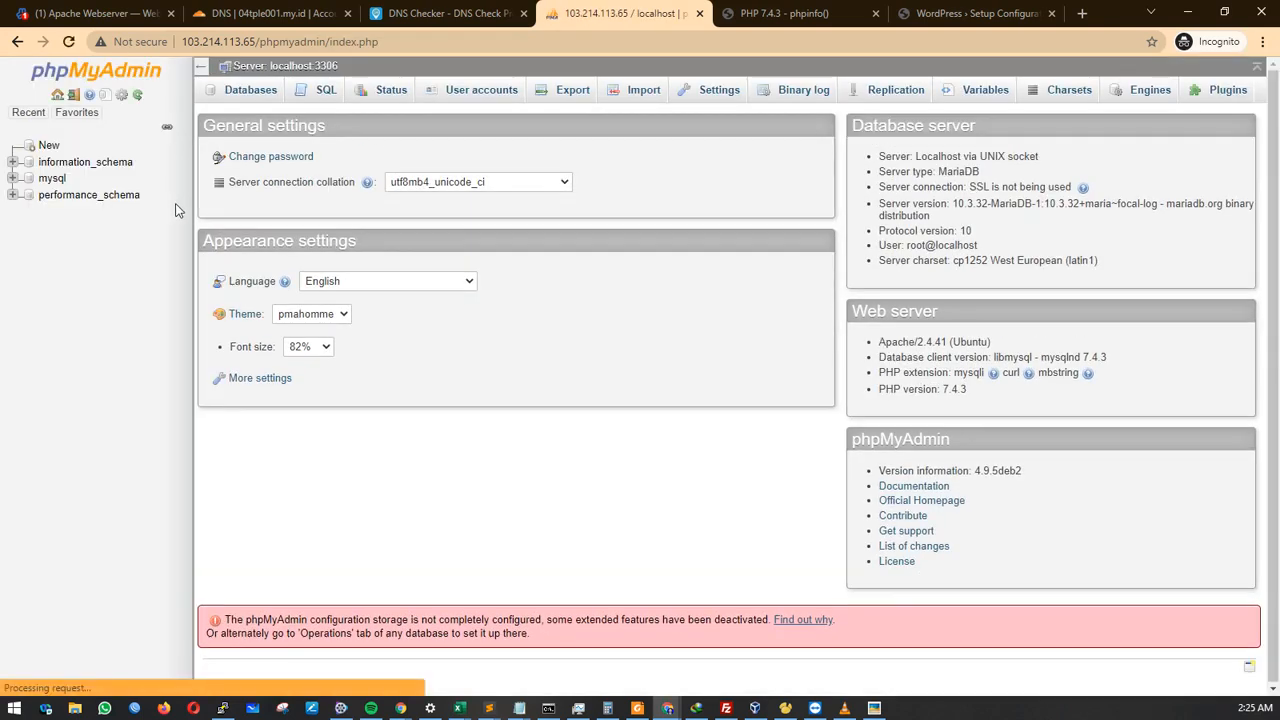
Start a new user account named moodle and type its password.
left_click(444, 91)
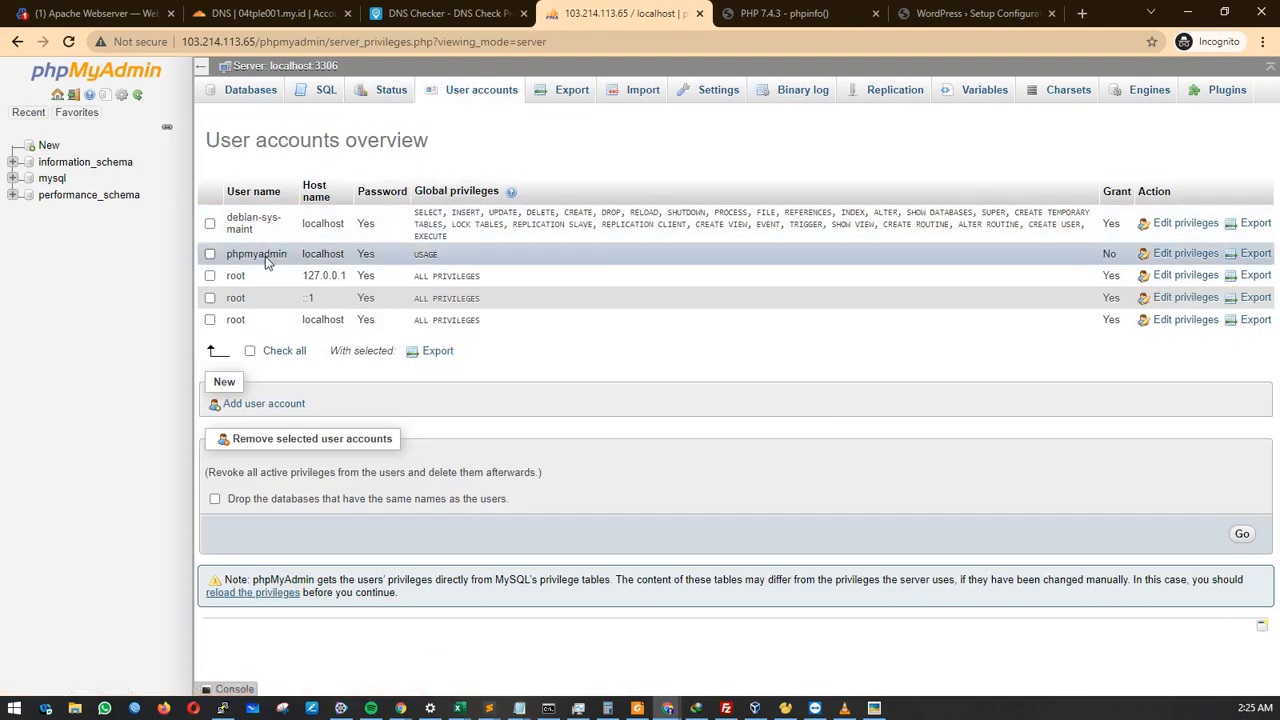
left_click(253, 405)
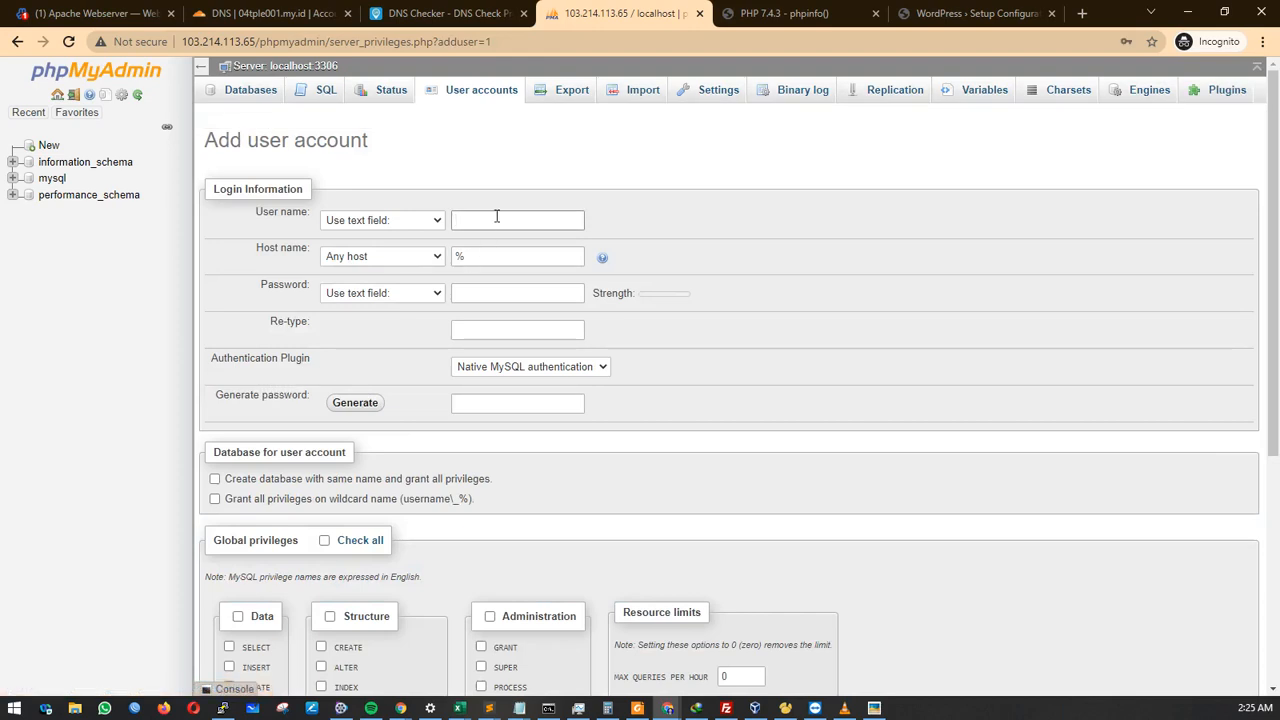
left_click(496, 219)
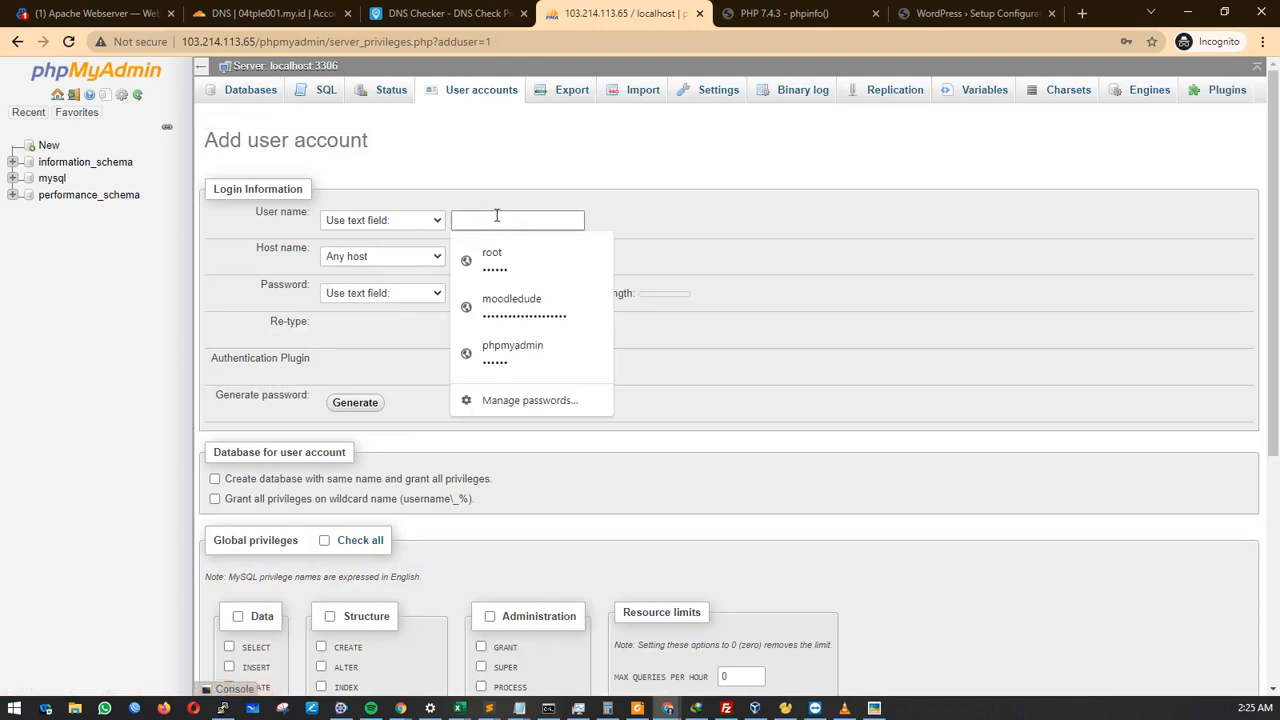
type("mood")
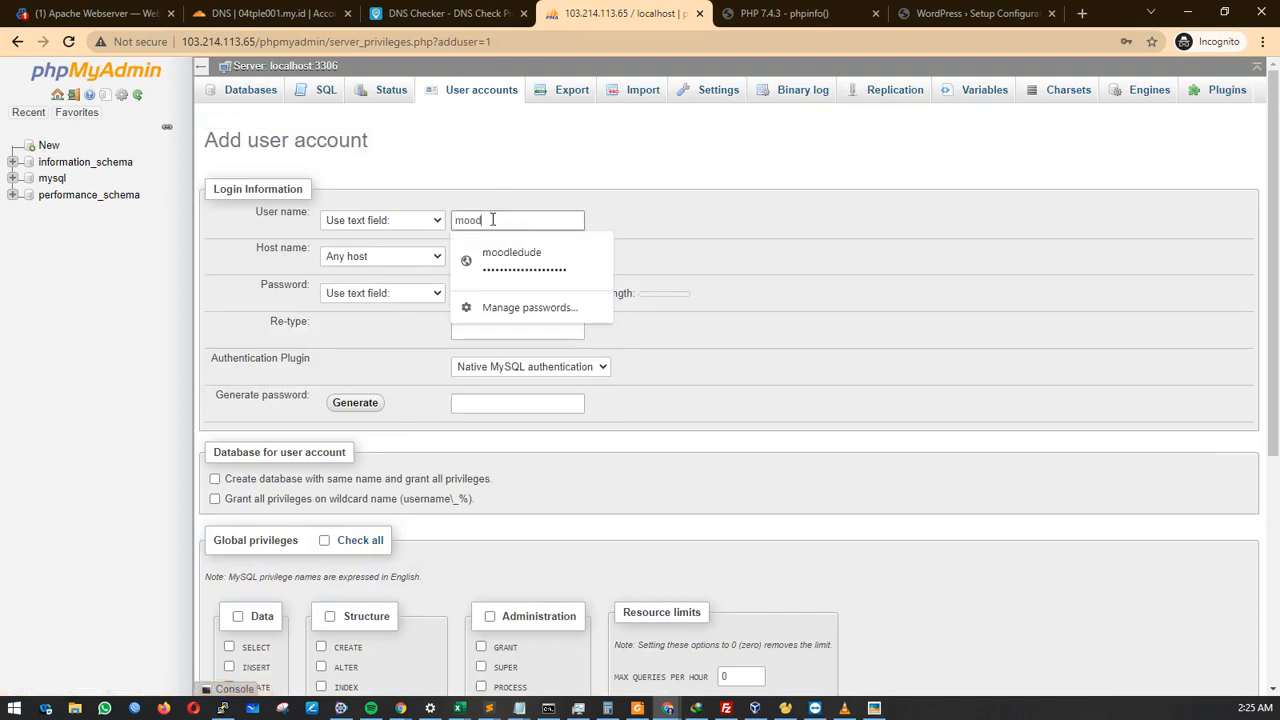
type("le")
left_click(494, 291)
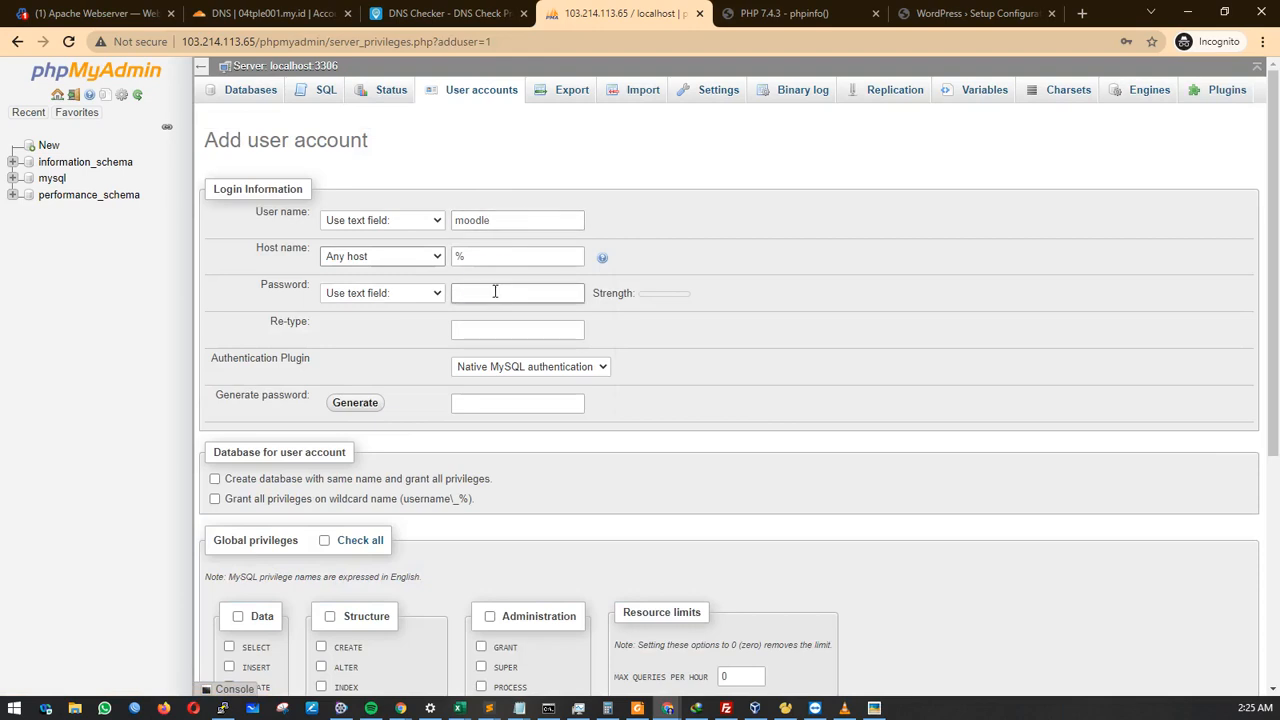
type("•••")
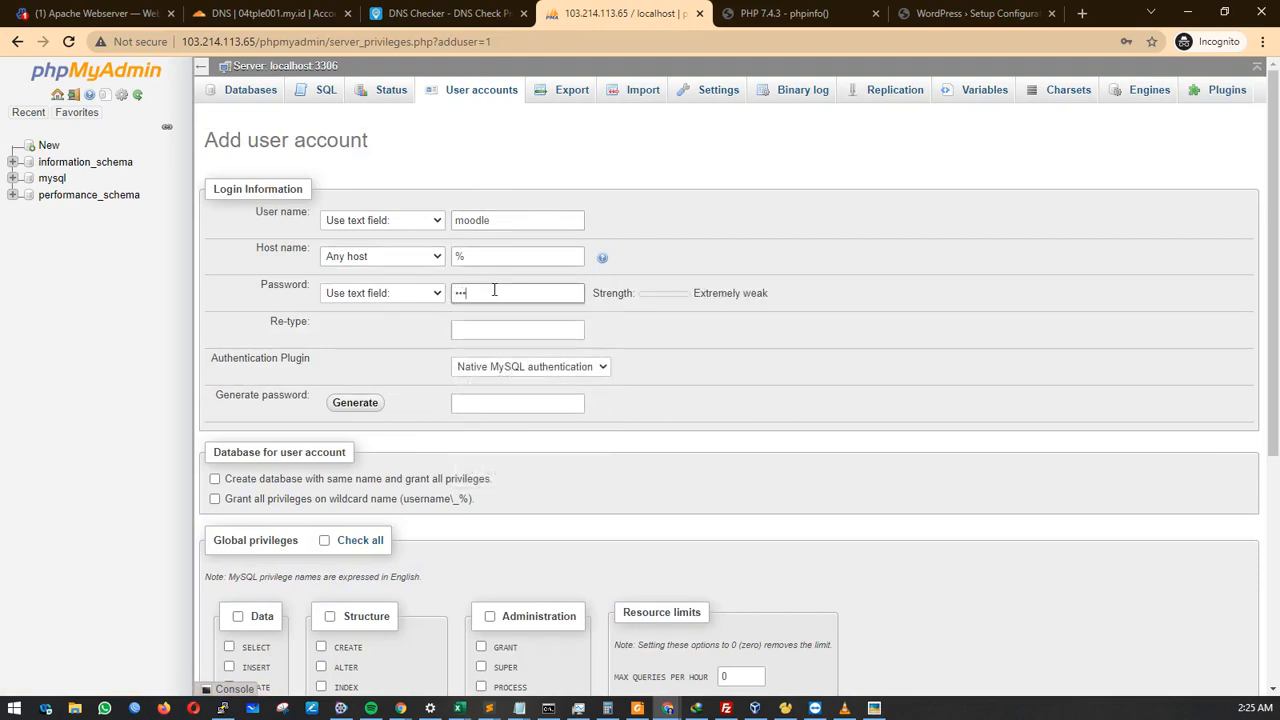
key("BackSpace")
key("BackSpace")
type("••••")
Re-enter the password and enable the same-named database and wildcard privileges options.
left_click(491, 328)
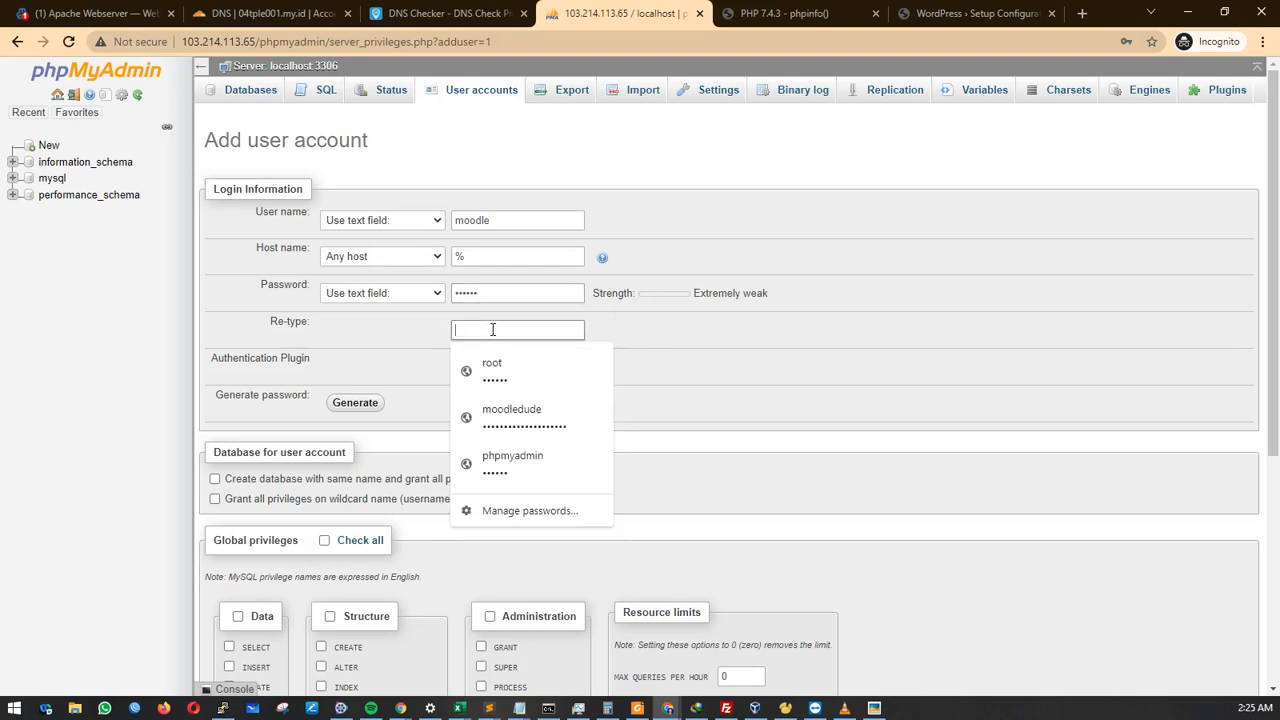
left_click(457, 214)
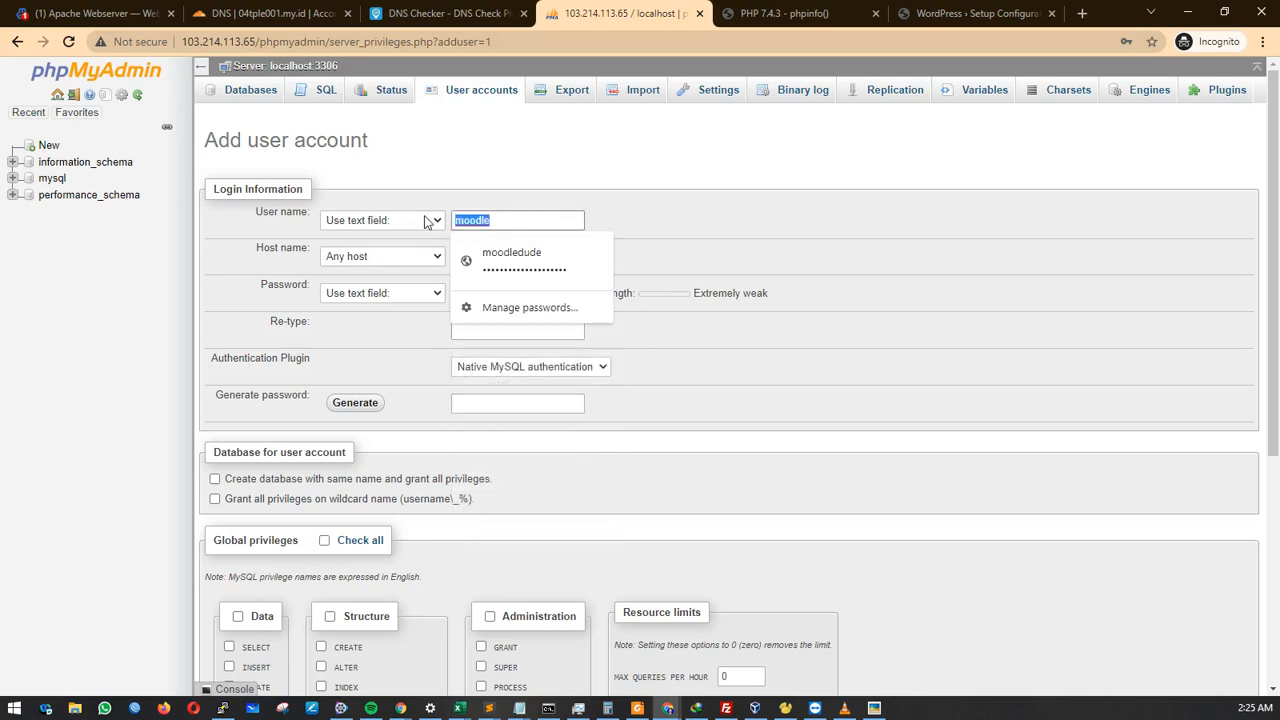
left_click(393, 346)
left_click(467, 327)
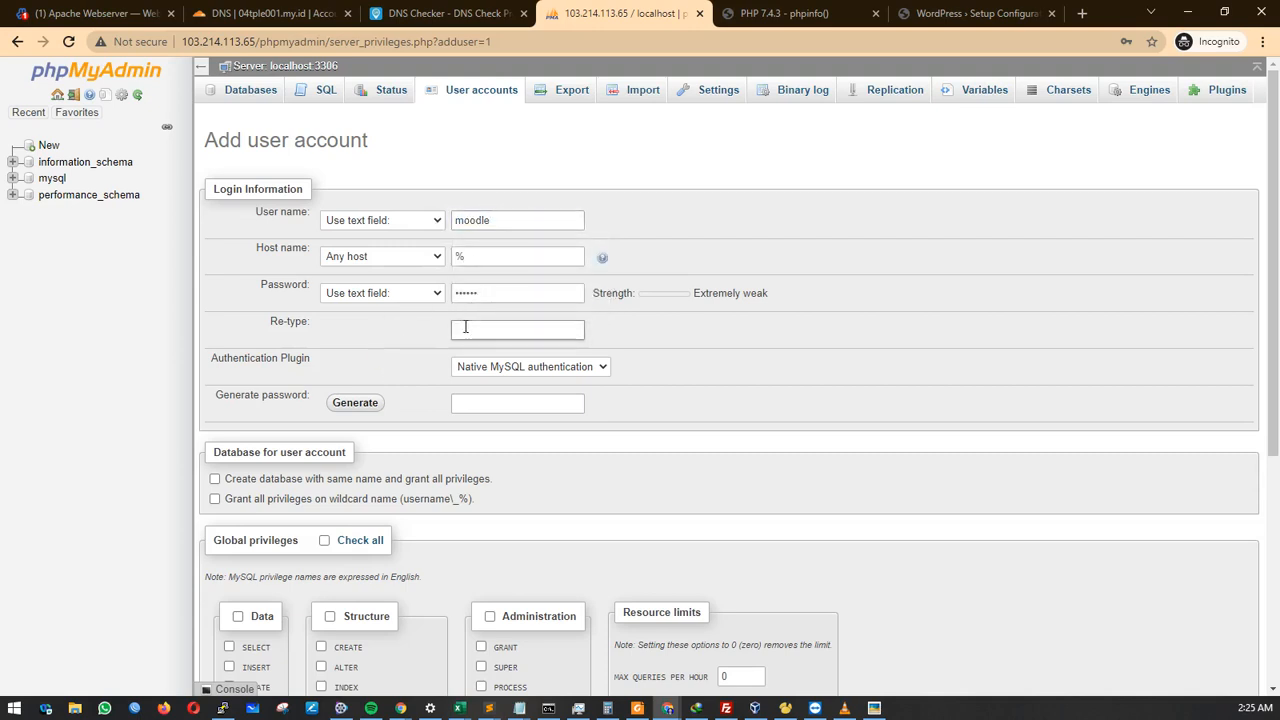
key("ctrl+v")
left_click(626, 357)
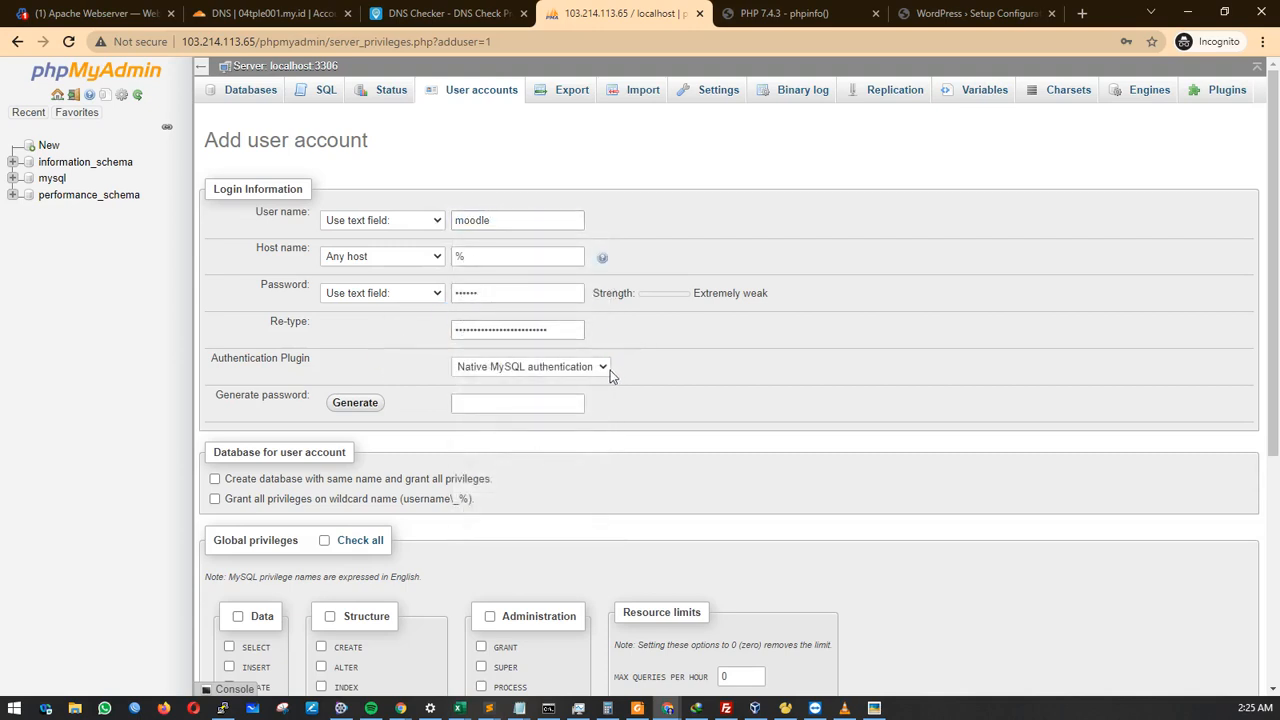
left_click(327, 486)
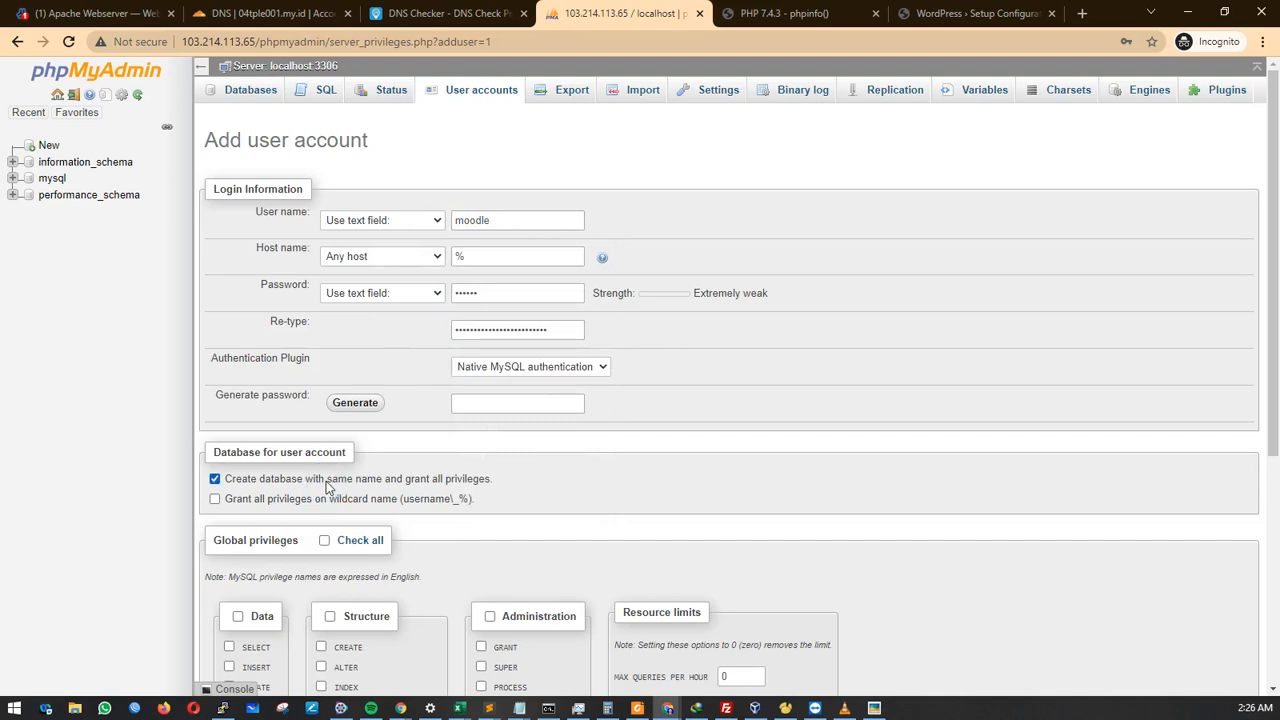
left_click(261, 499)
scroll(661, 485, "down", 2)
scroll(706, 488, "up", 2)
scroll(697, 492, "down", 4)
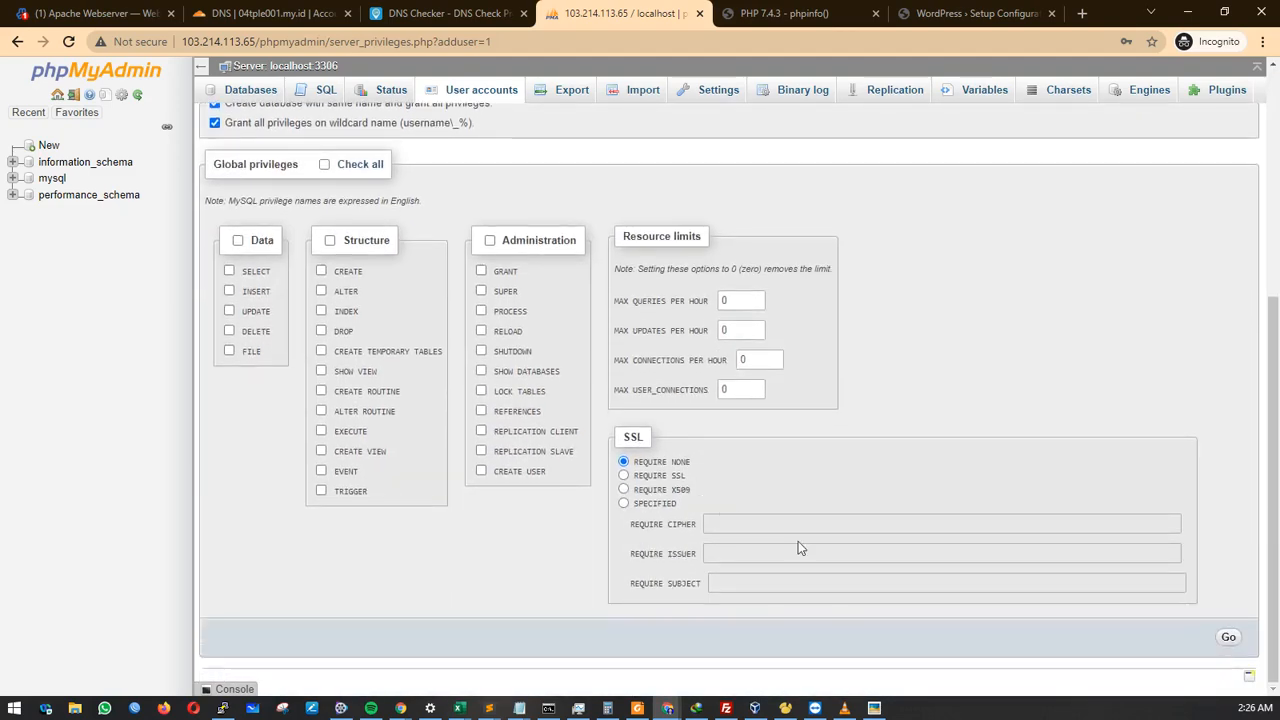
Submit the moodle account, dismiss the password-mismatch warning and rework the password fields.
left_click(1229, 637)
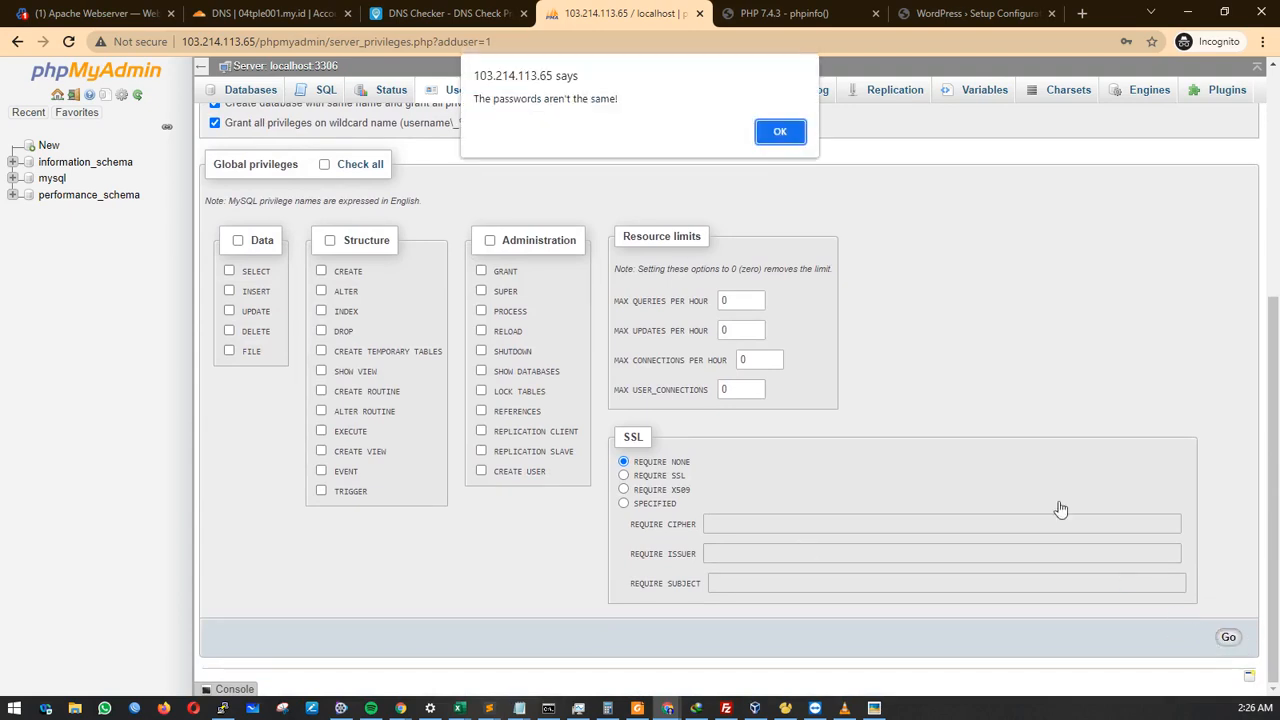
left_click(780, 131)
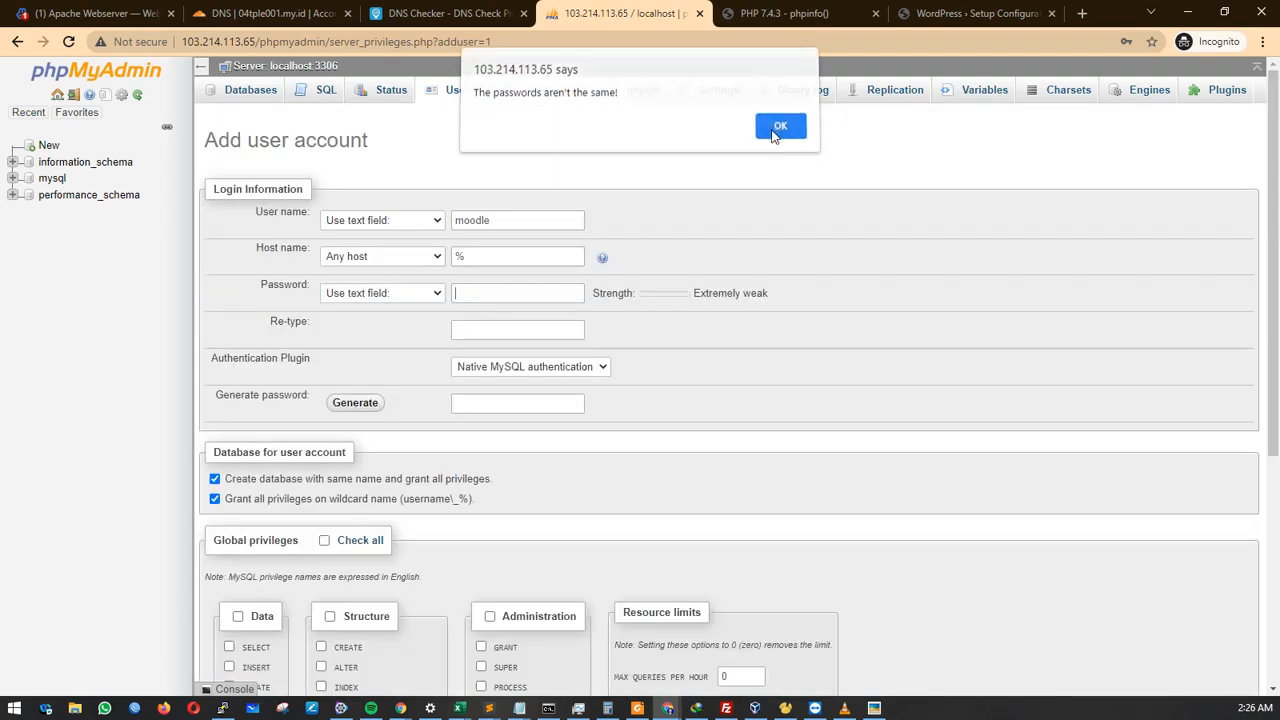
left_click(529, 293)
left_click(546, 320)
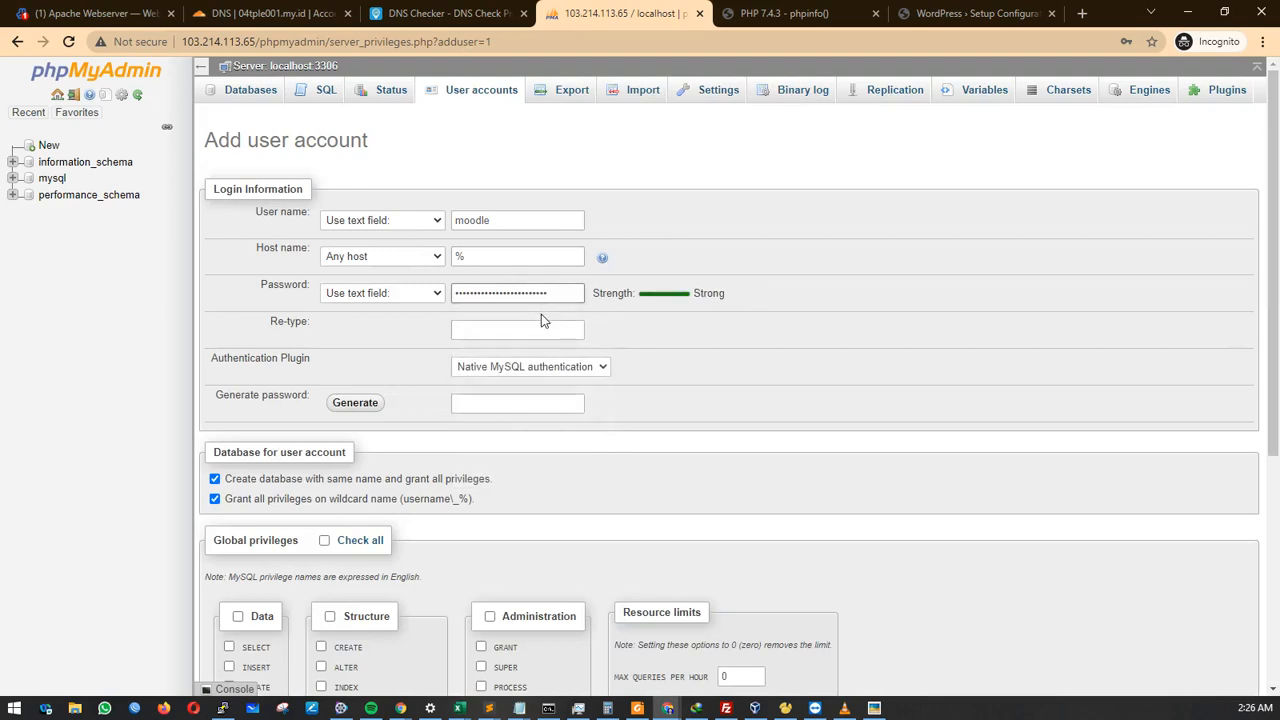
left_click(474, 220)
left_click_drag(476, 220, 430, 222)
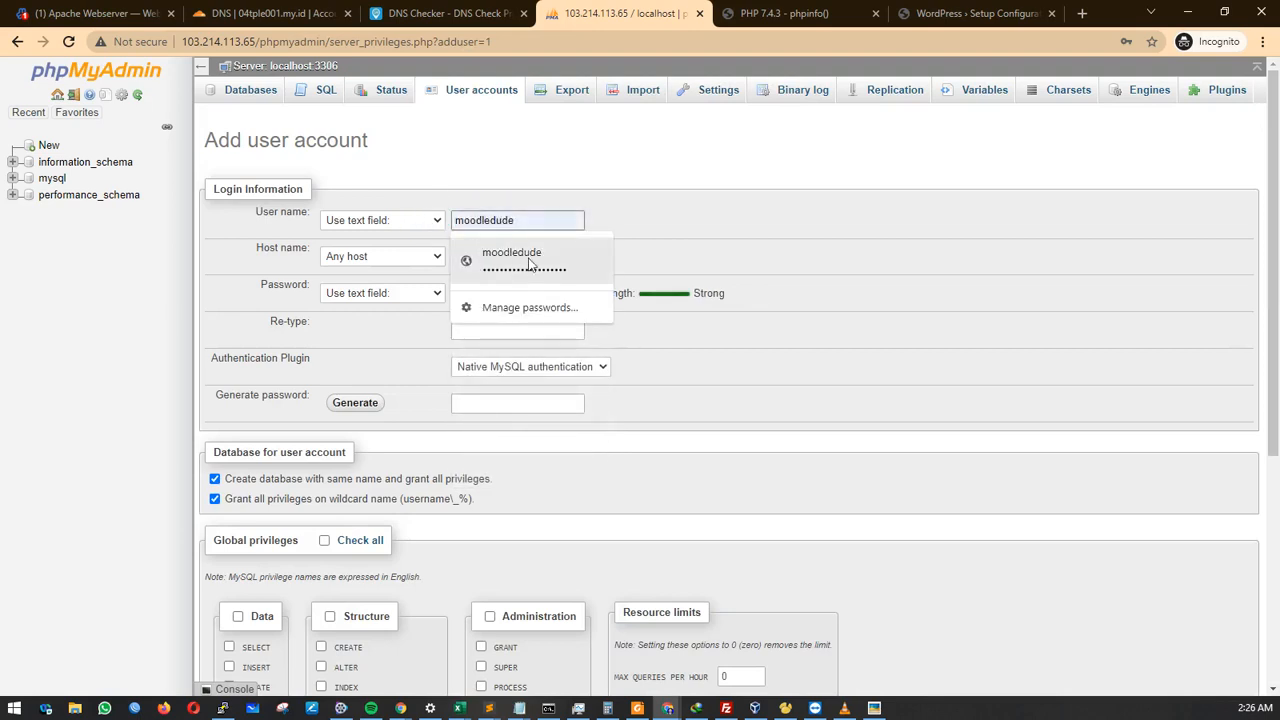
left_click(624, 336)
double_click(543, 293)
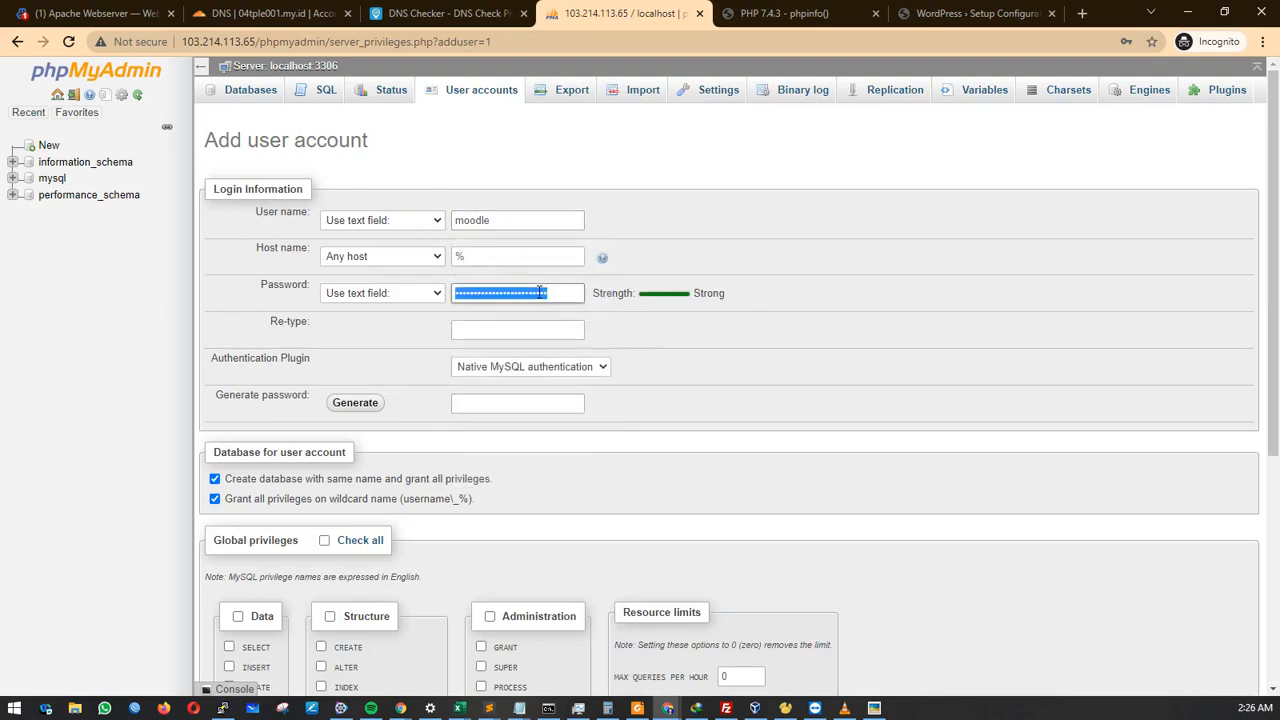
left_click(541, 325)
left_click_drag(497, 219, 414, 219)
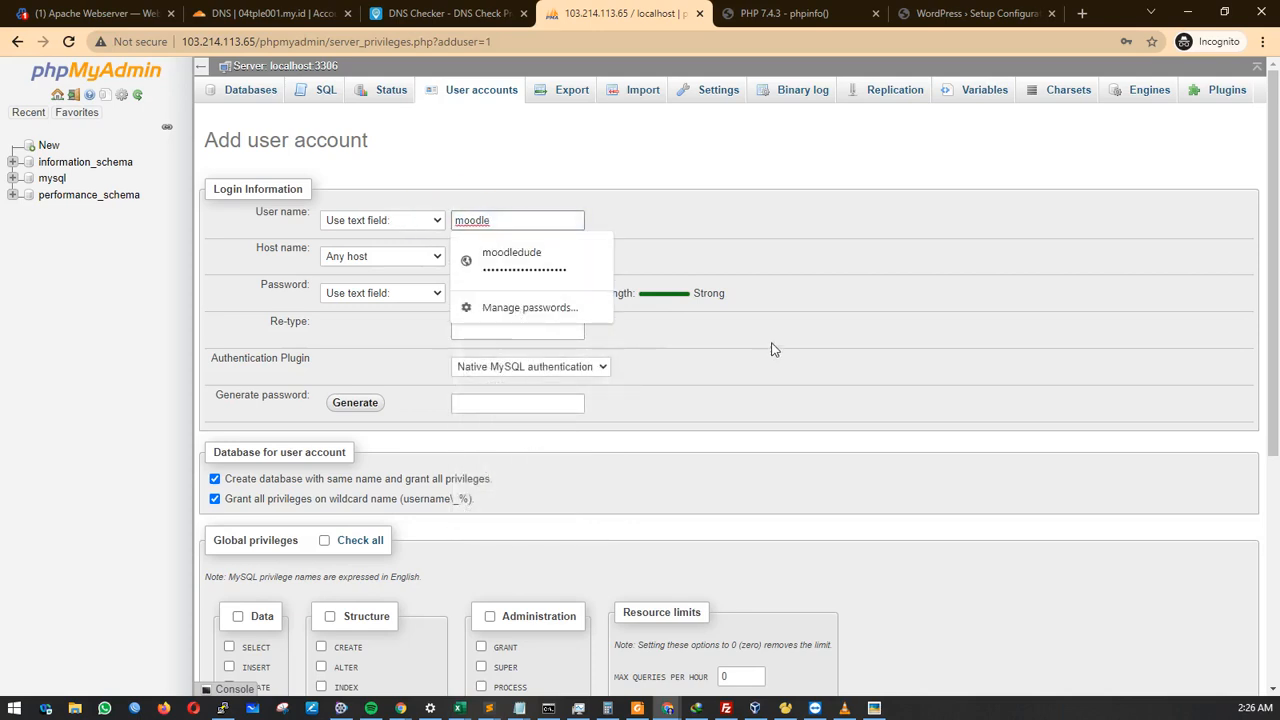
left_click_drag(773, 349, 626, 330)
left_click(559, 294)
double_click(566, 300)
left_click(553, 298)
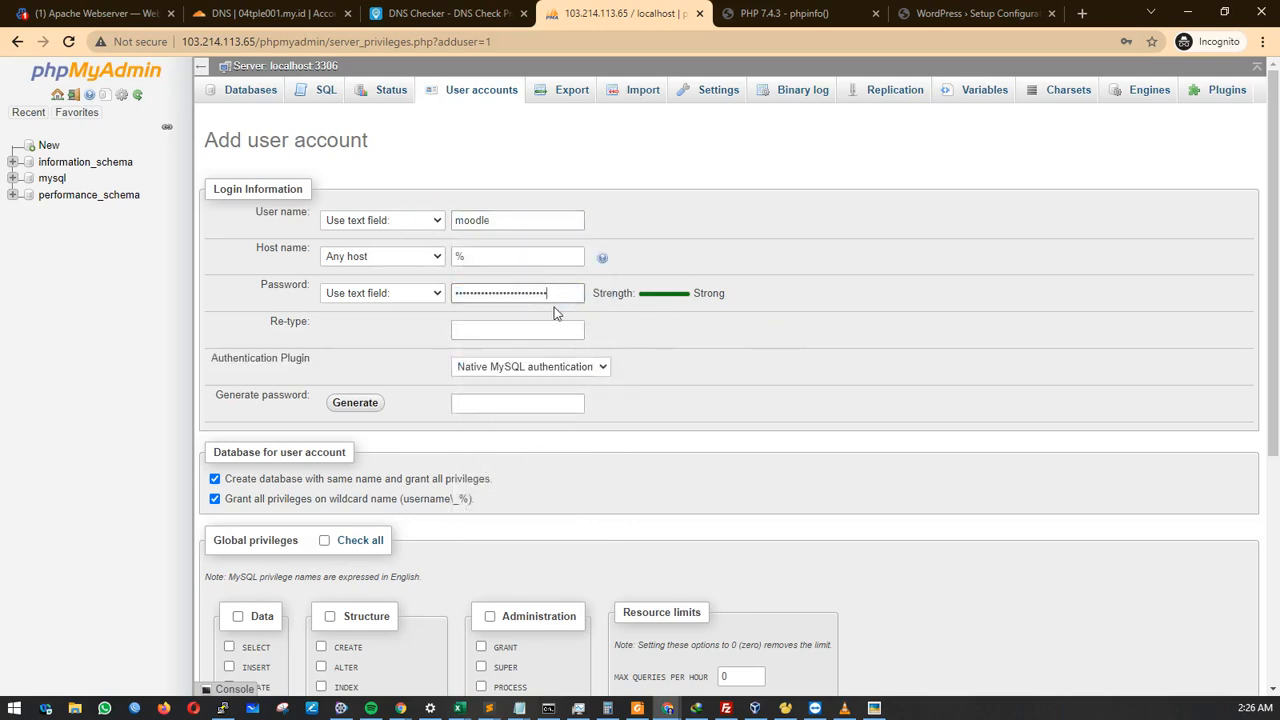
left_click(476, 221)
double_click(476, 222)
right_click(476, 225)
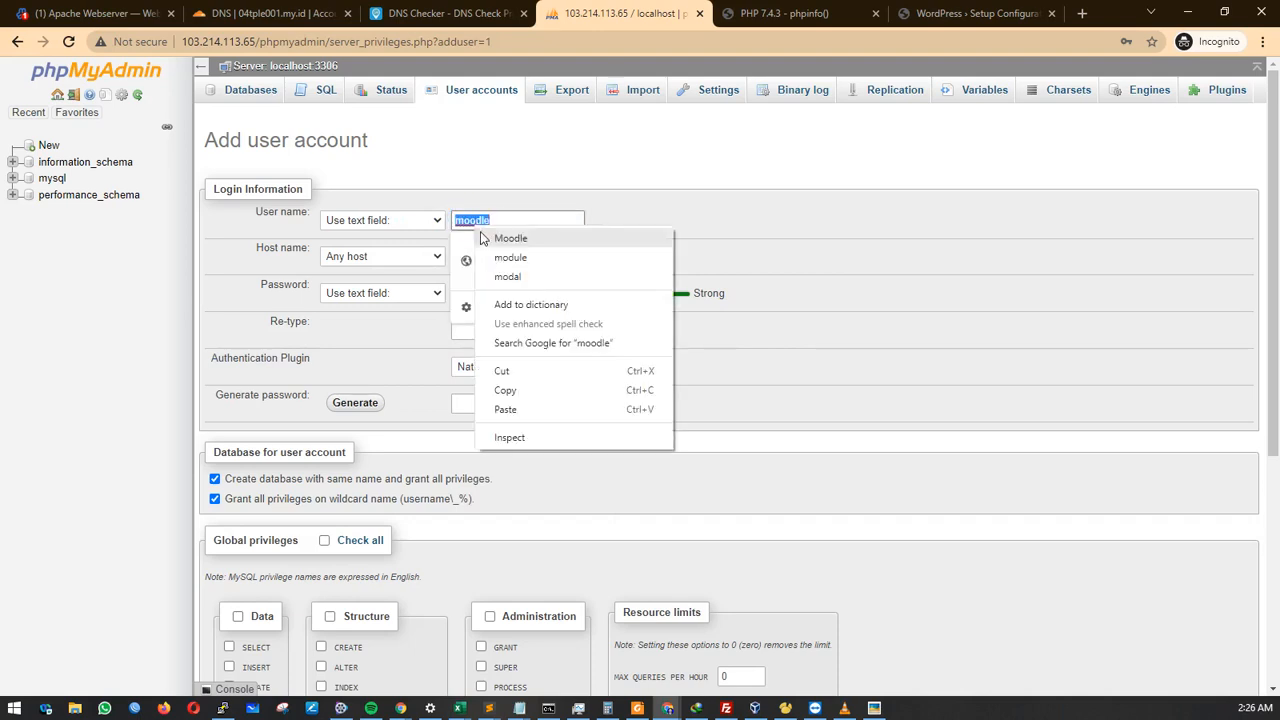
left_click(505, 390)
left_click(709, 337)
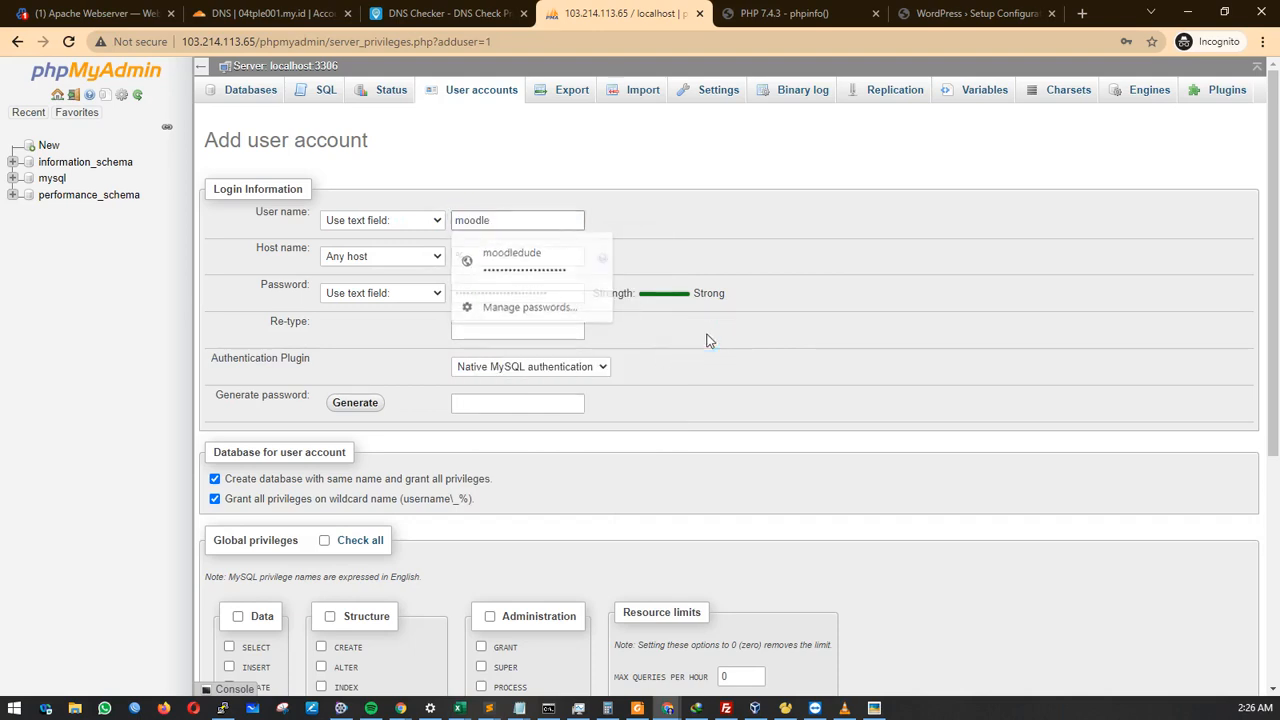
double_click(561, 292)
key("ctrl+v")
left_click(537, 329)
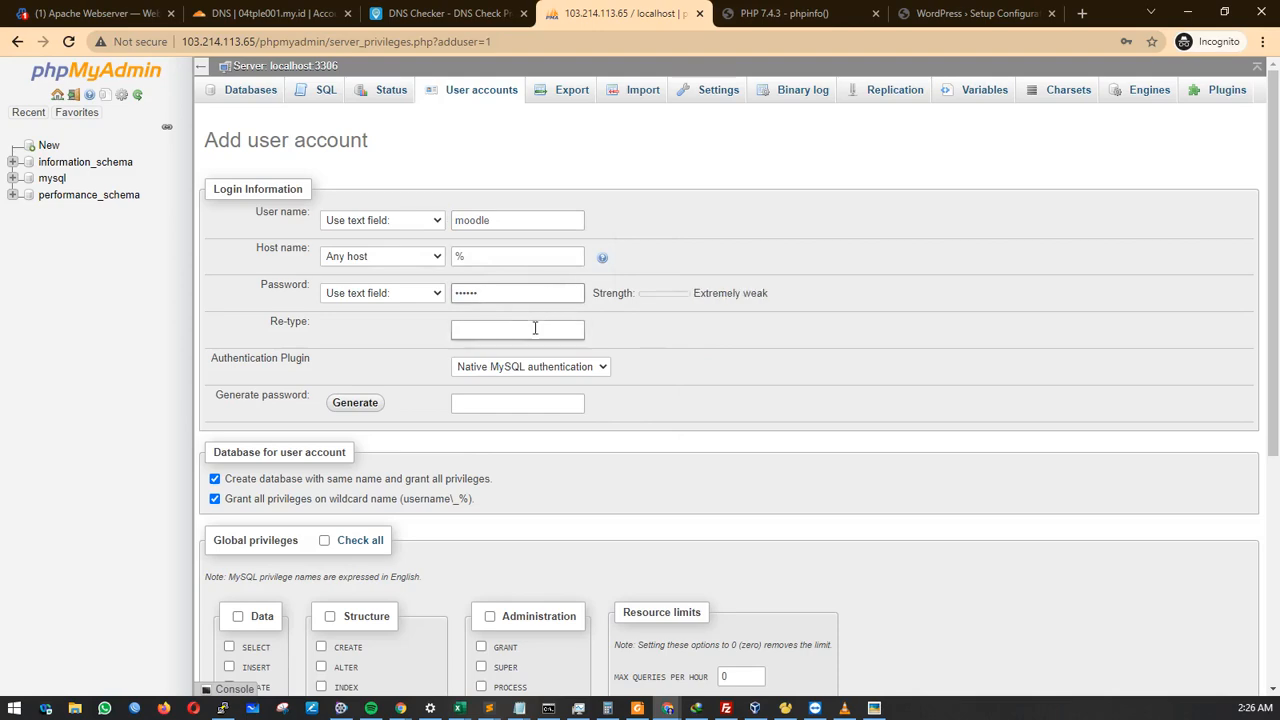
key("ctrl+v")
scroll(743, 346, "down", 3)
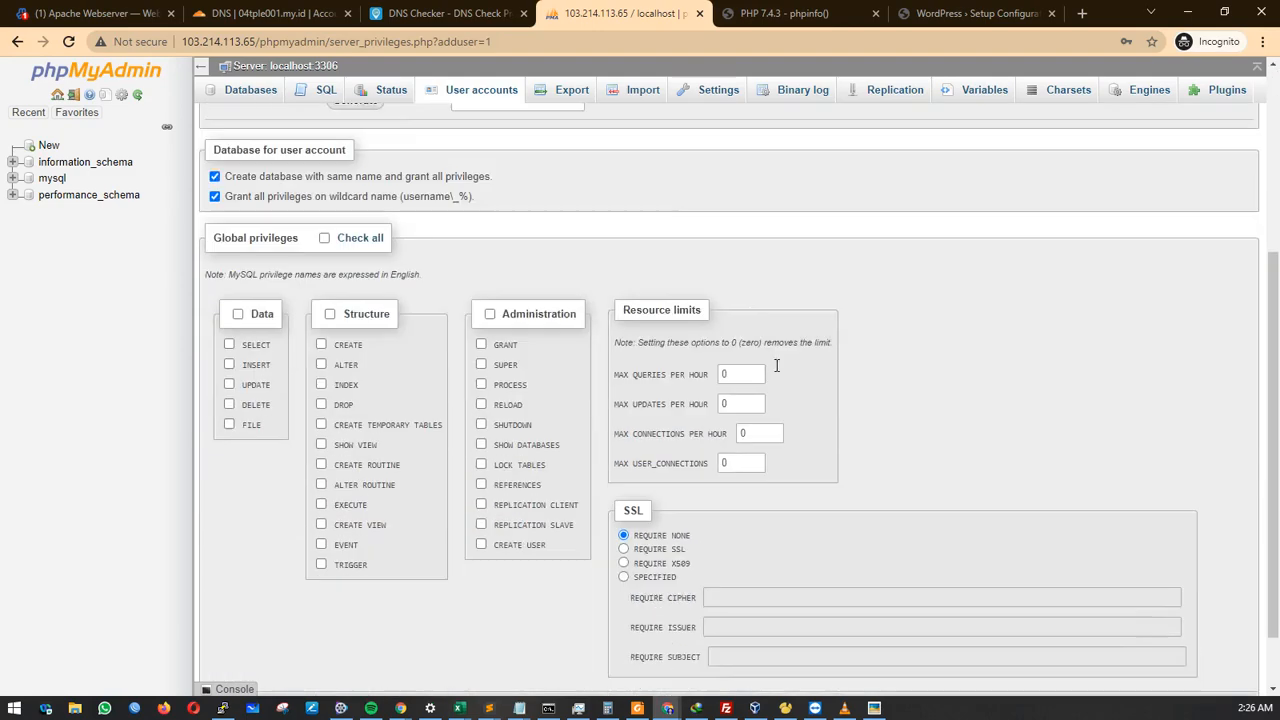
scroll(1221, 626, "down", 1)
left_click(1225, 645)
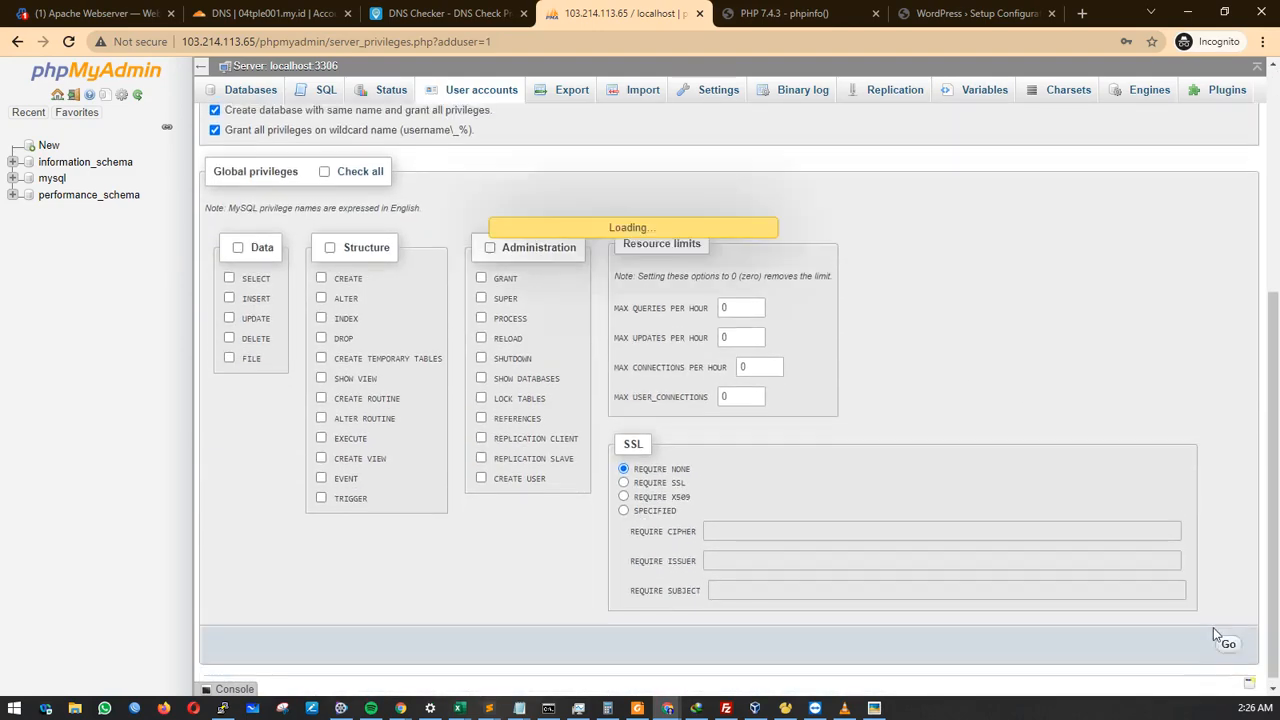
scroll(895, 441, "up", 3)
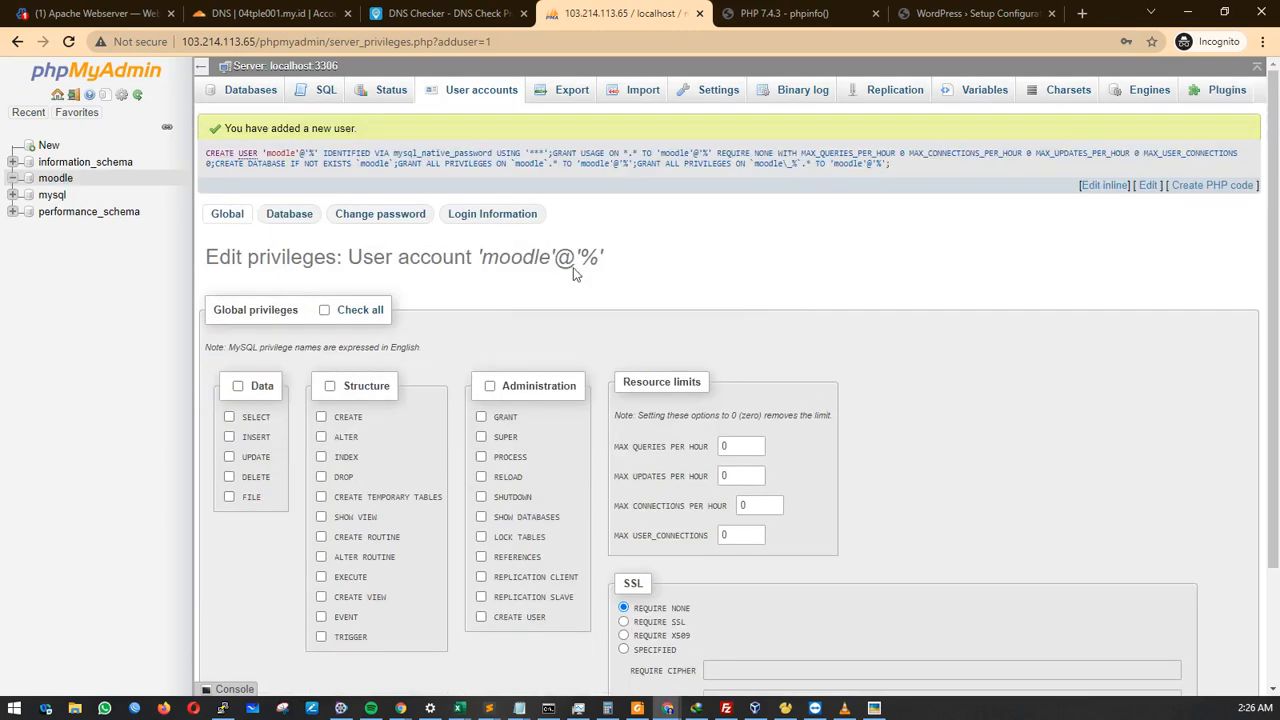
Log out of phpMyAdmin and sign back in as the moodle user.
left_click(72, 97)
double_click(626, 313)
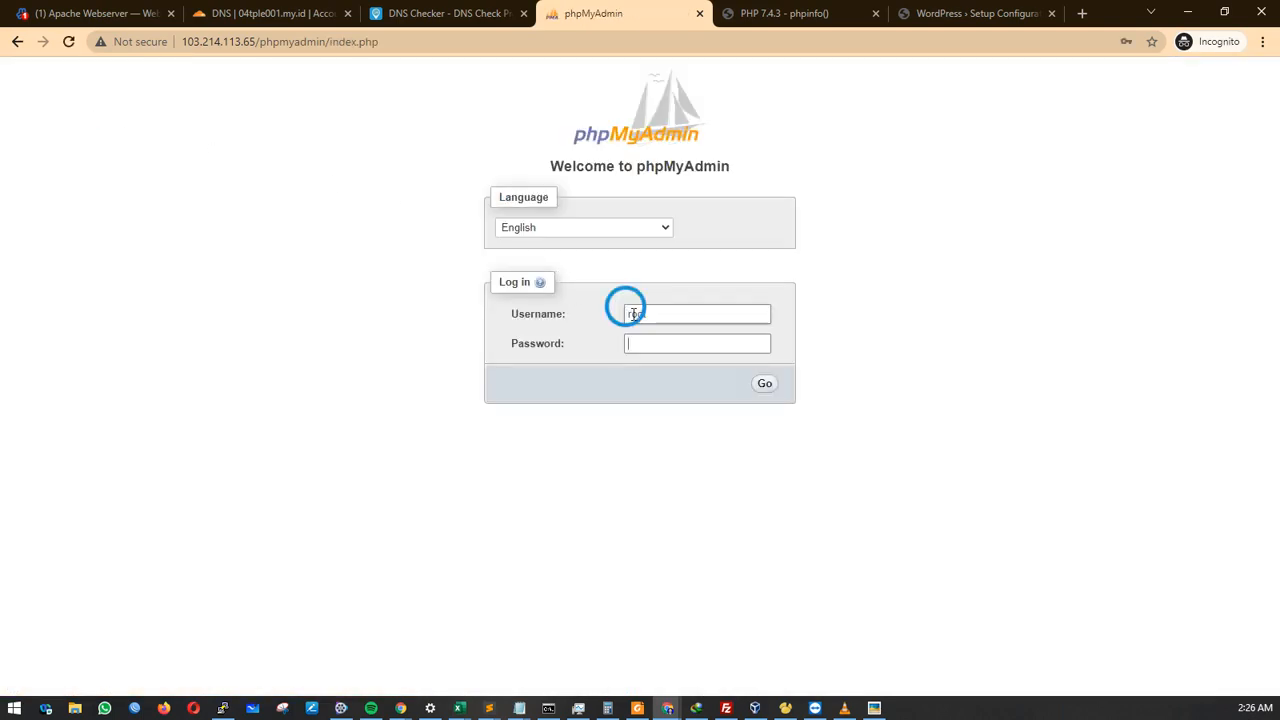
type("moodle")
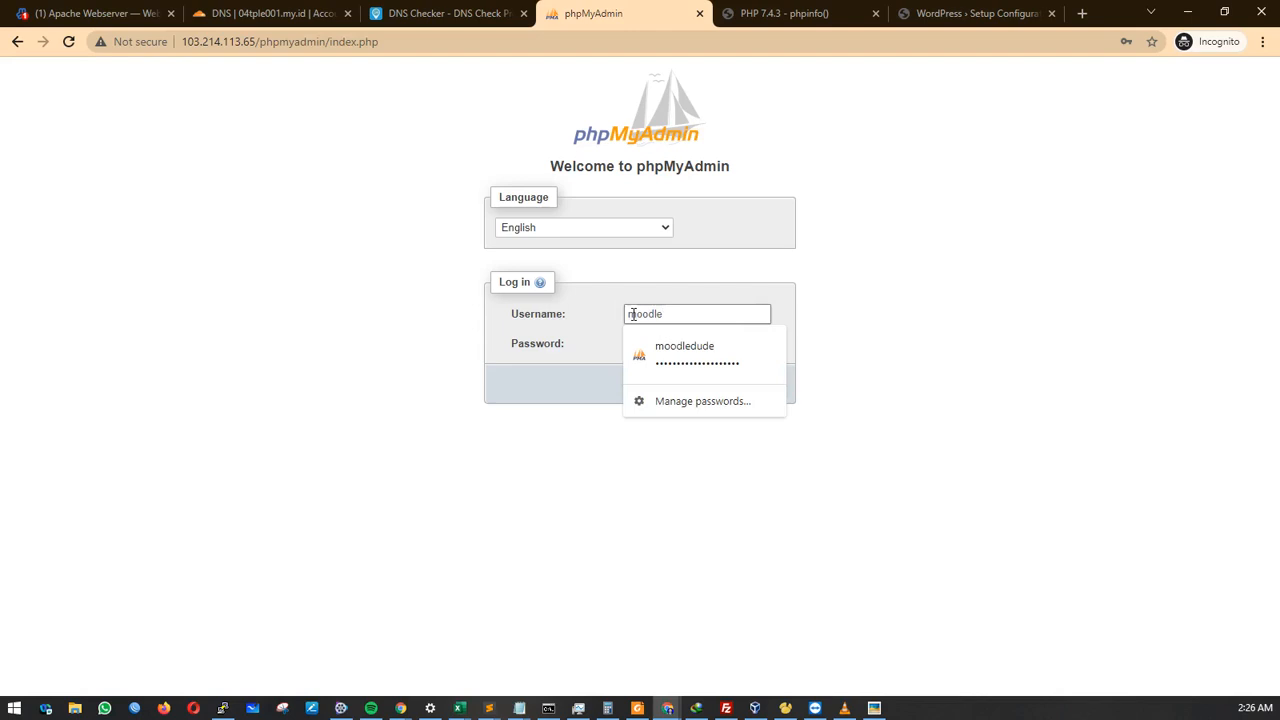
key("Tab")
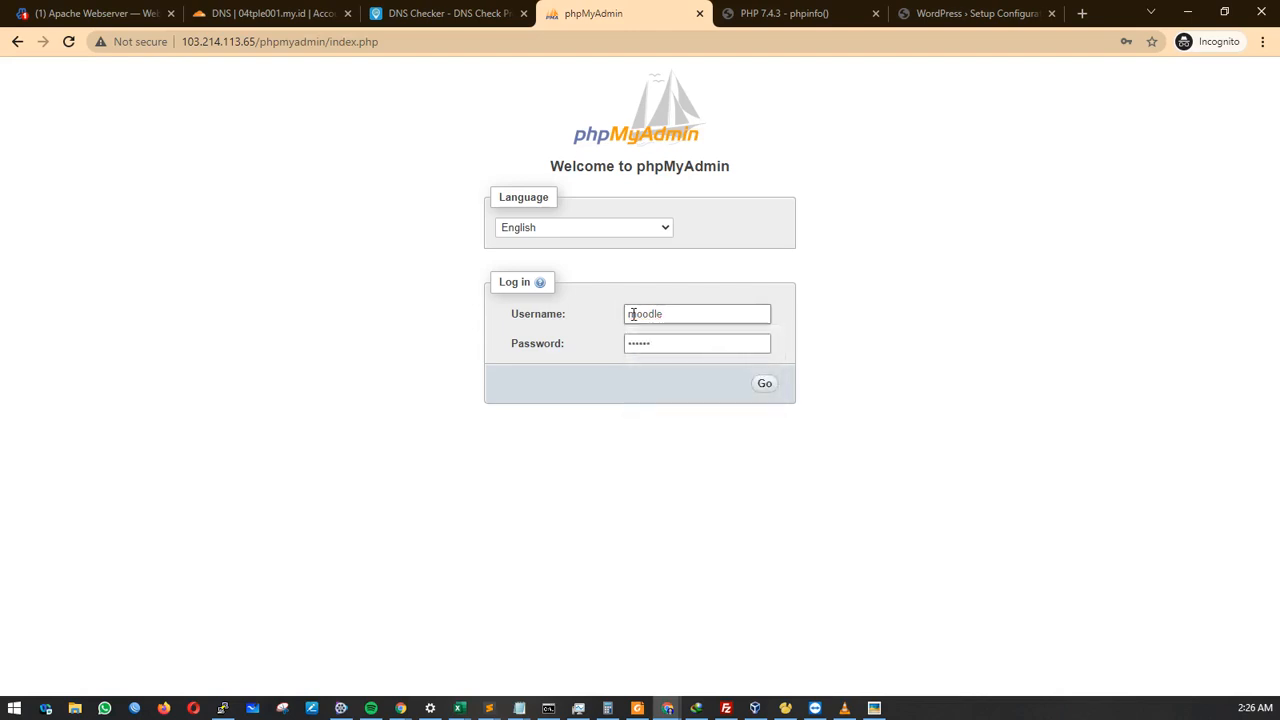
left_click(764, 383)
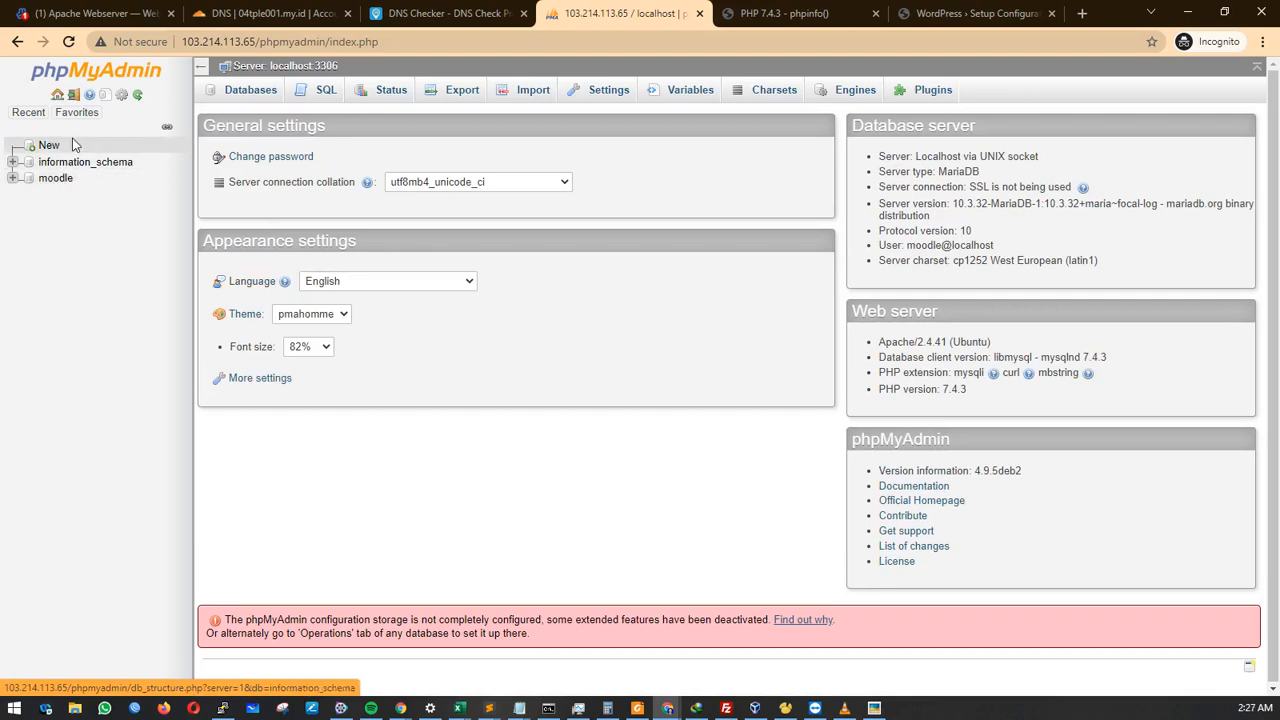
Log out of the moodle session and sign in as root with the saved login.
left_click(75, 96)
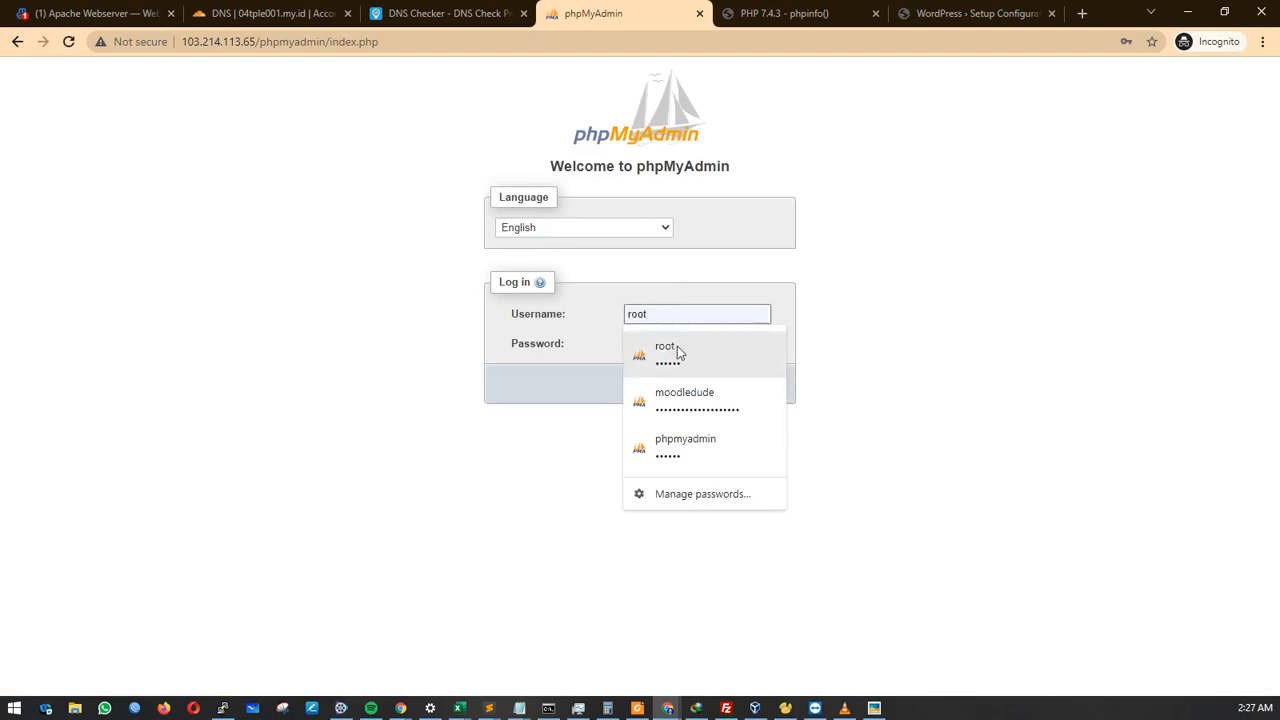
left_click(666, 354)
left_click(764, 386)
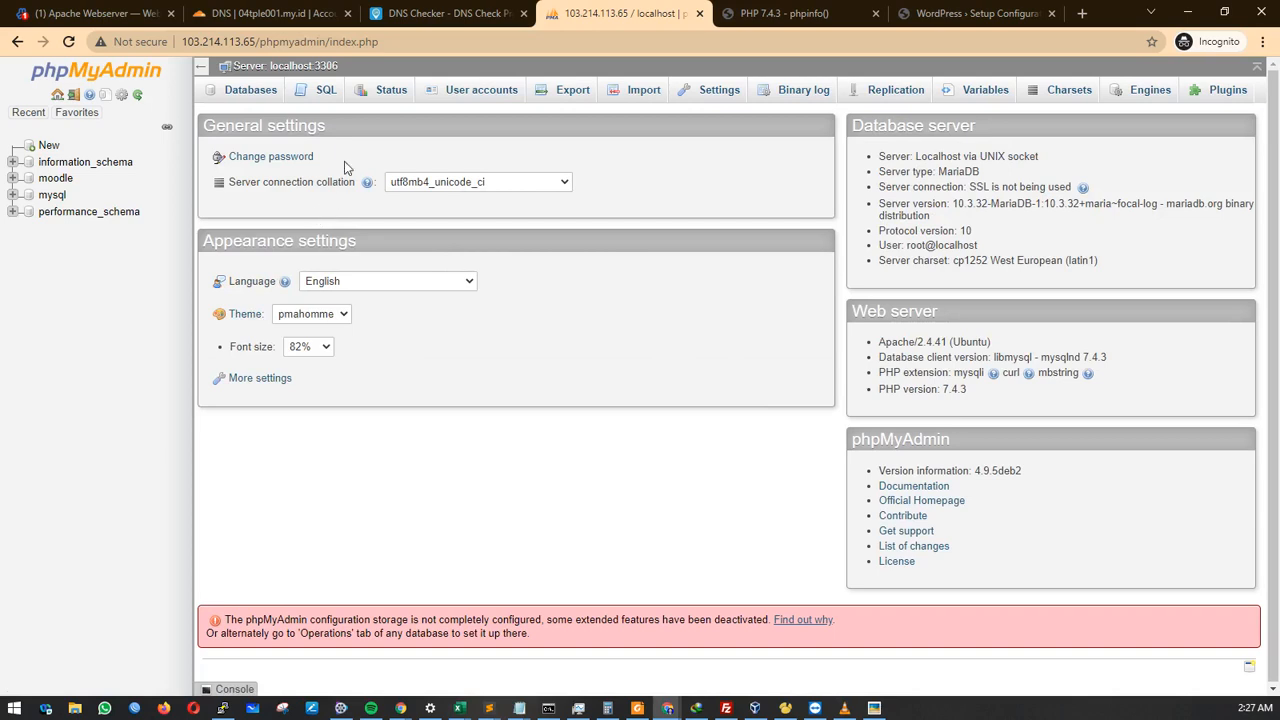
Check the databases list, then start a new account under User accounts.
left_click(237, 95)
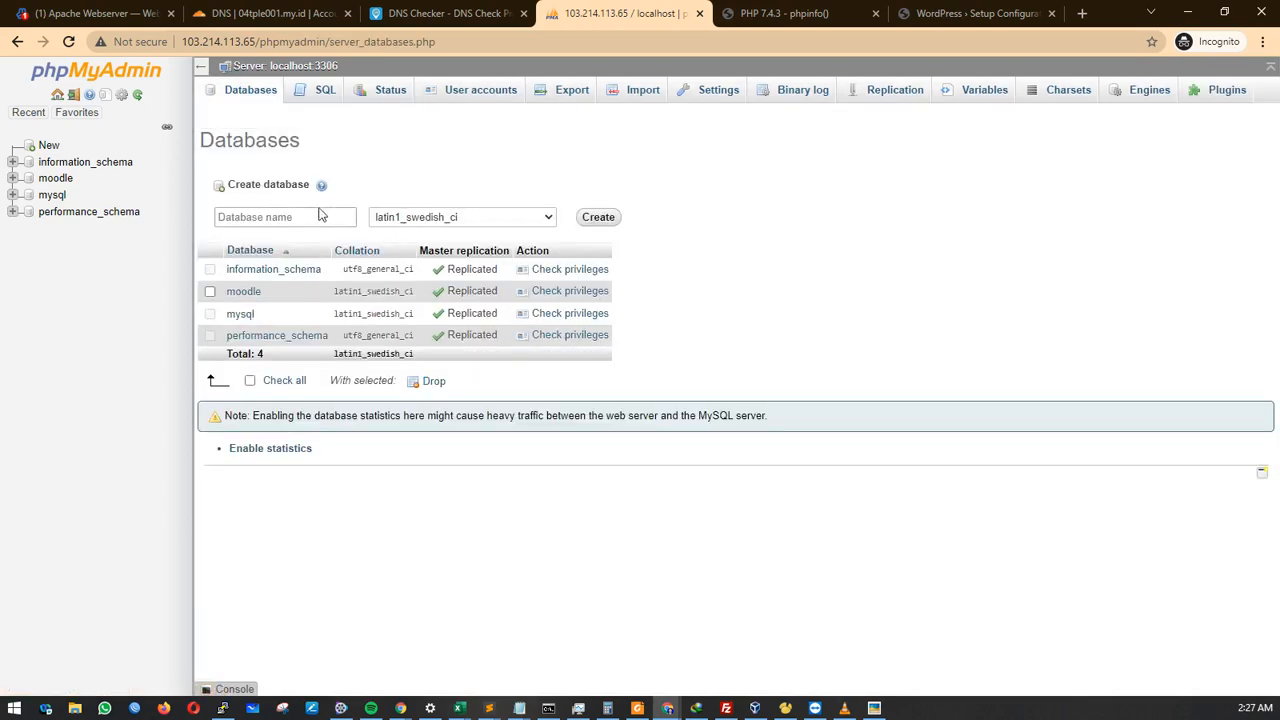
left_click(317, 215)
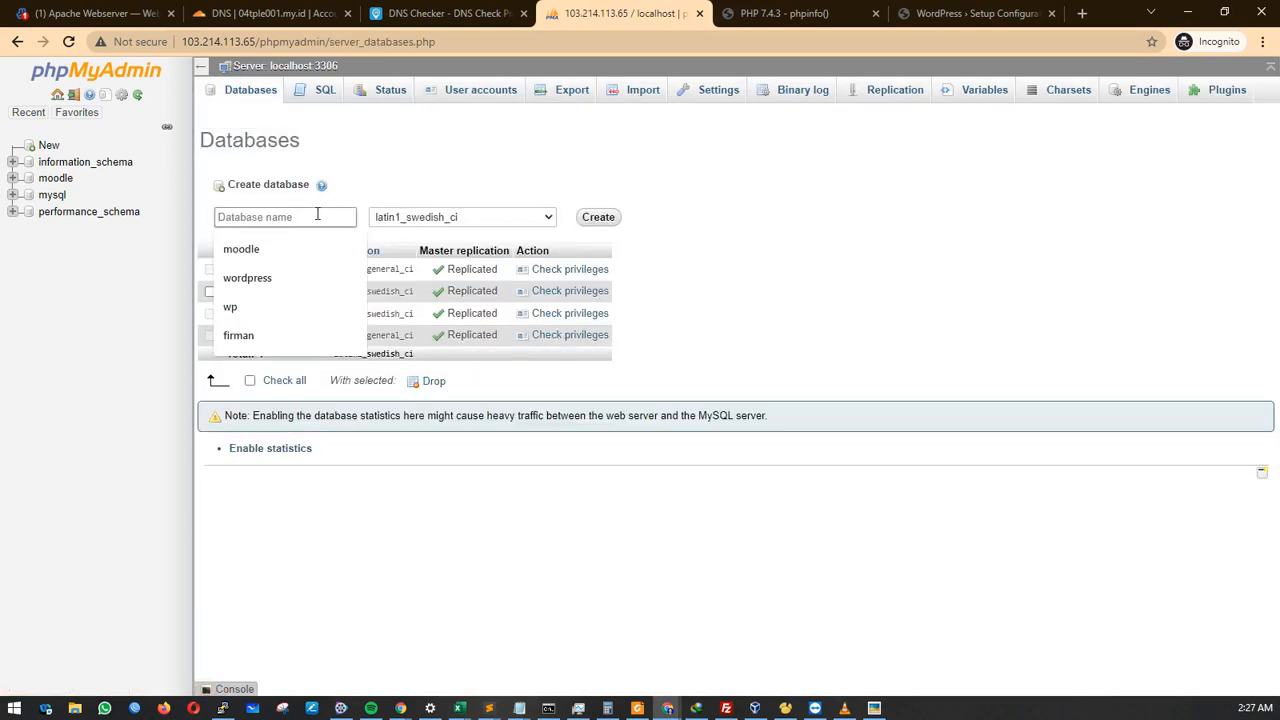
left_click(270, 276)
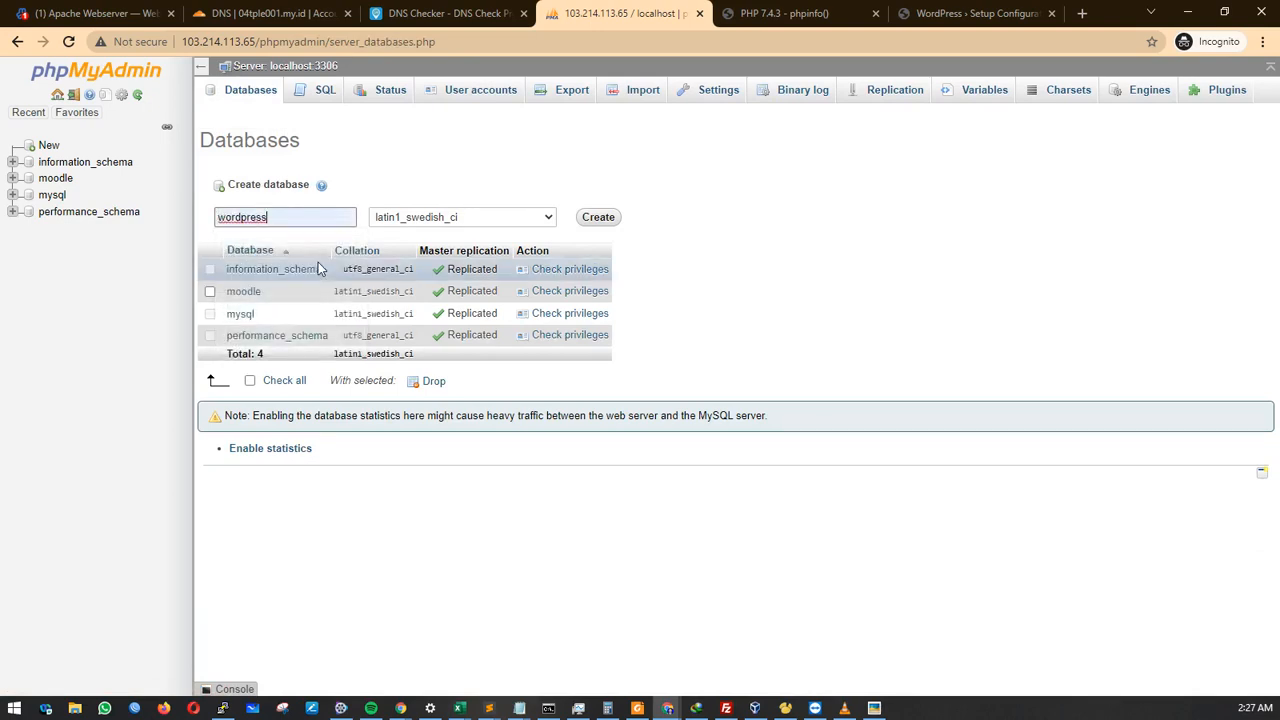
left_click(460, 95)
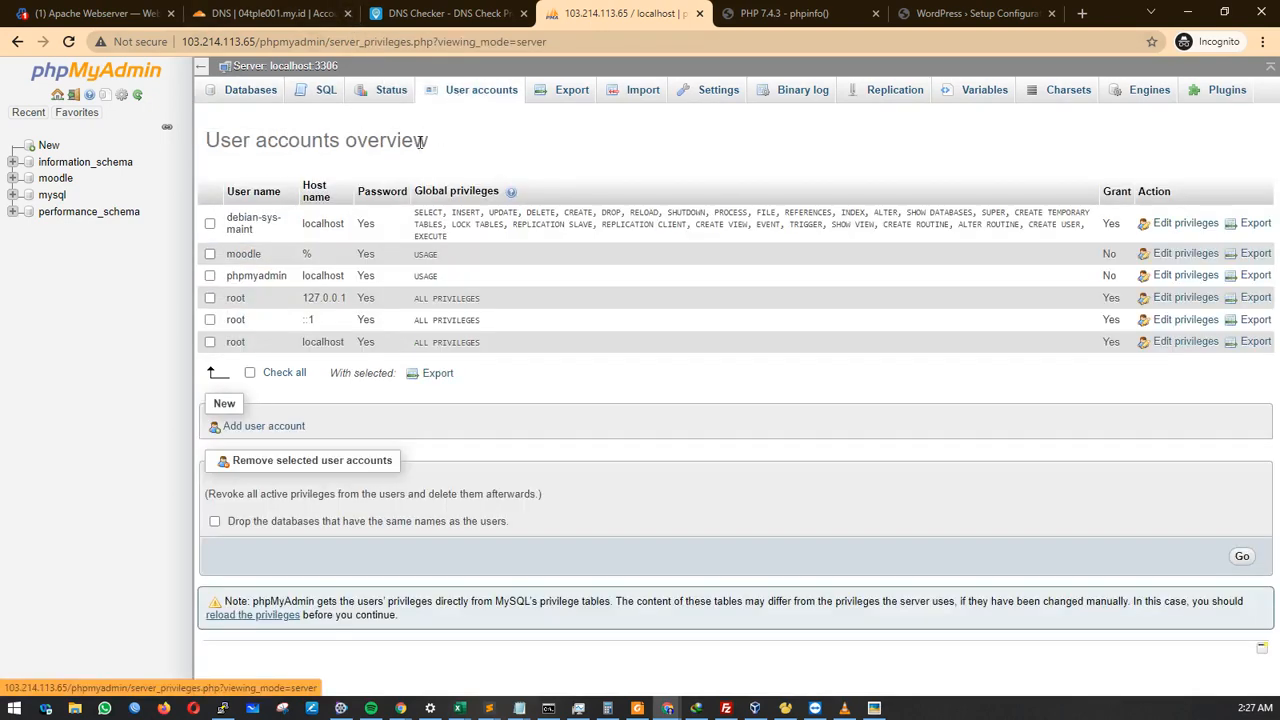
left_click(262, 426)
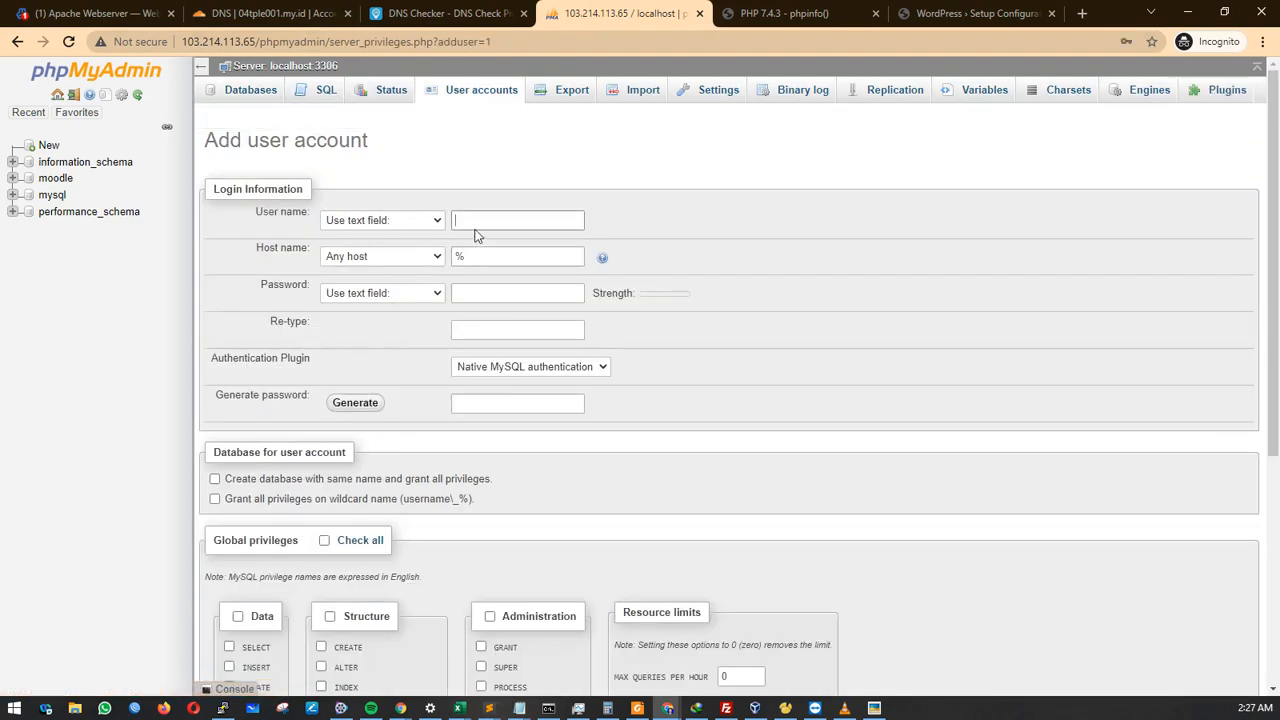
Enter user name wordpress and paste the same password into Password and Re-type.
left_click(477, 224)
type("wordpress")
double_click(477, 224)
left_click(474, 290)
key("ctrl+v")
left_click(510, 329)
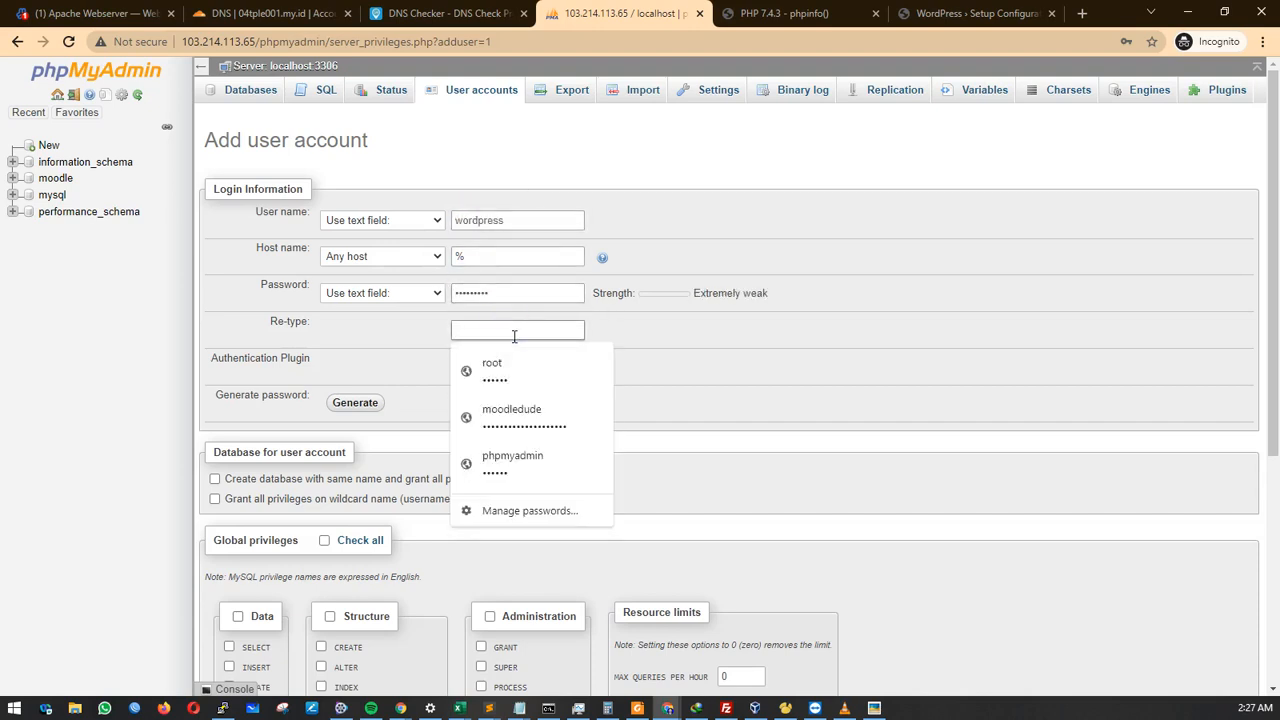
key("ctrl+v")
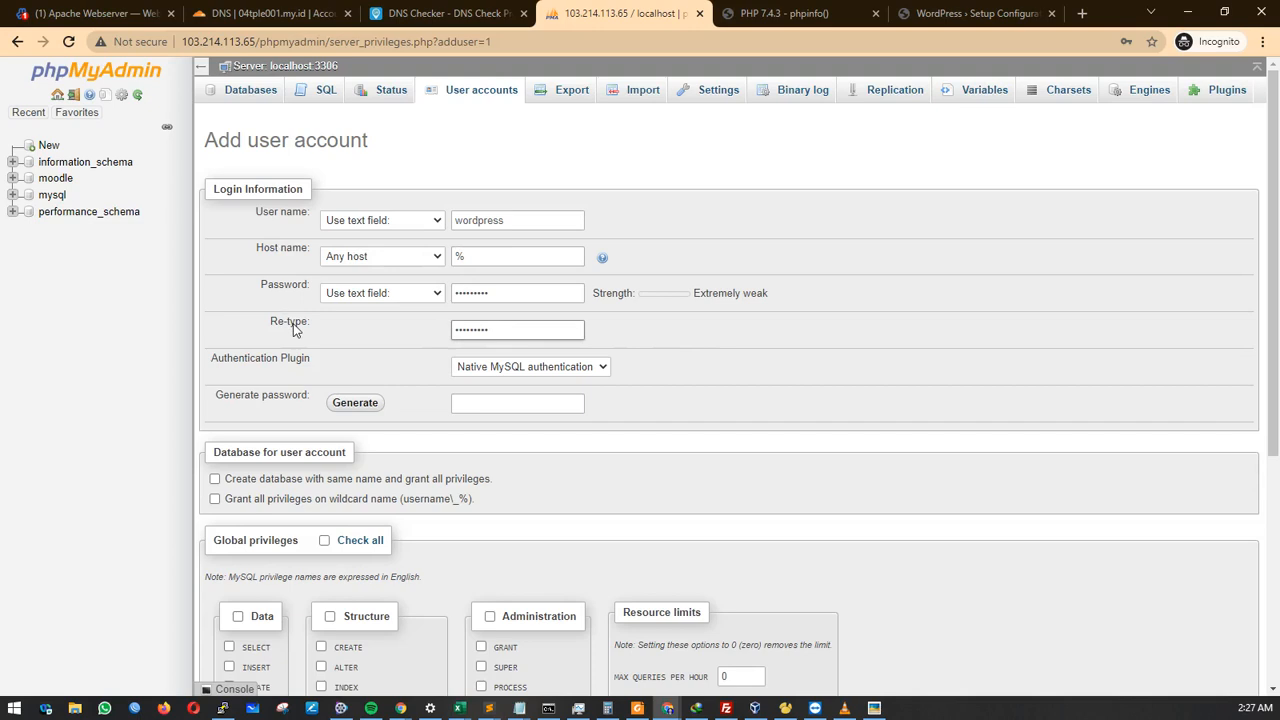
Tick Create database with same name and Grant all on wordpress_%, then create the account.
left_click(258, 479)
left_click(245, 498)
scroll(832, 536, "down", 1)
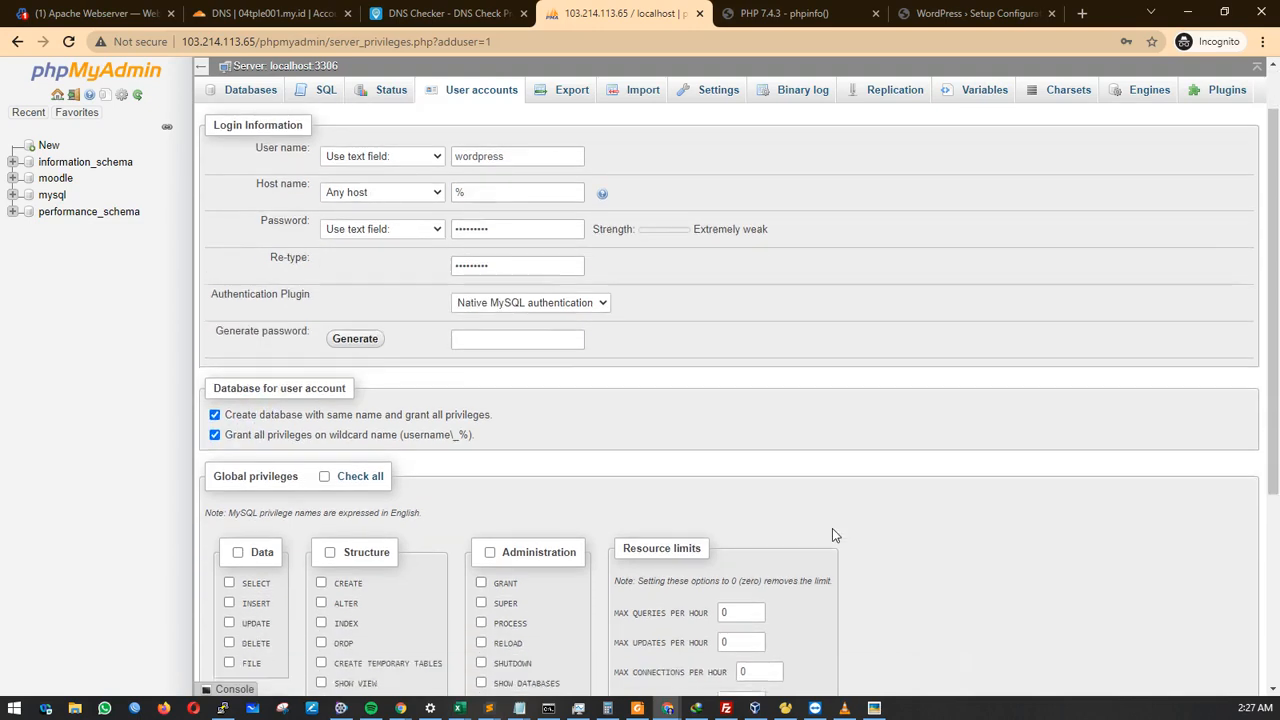
scroll(1000, 590, "down", 5)
left_click(1226, 638)
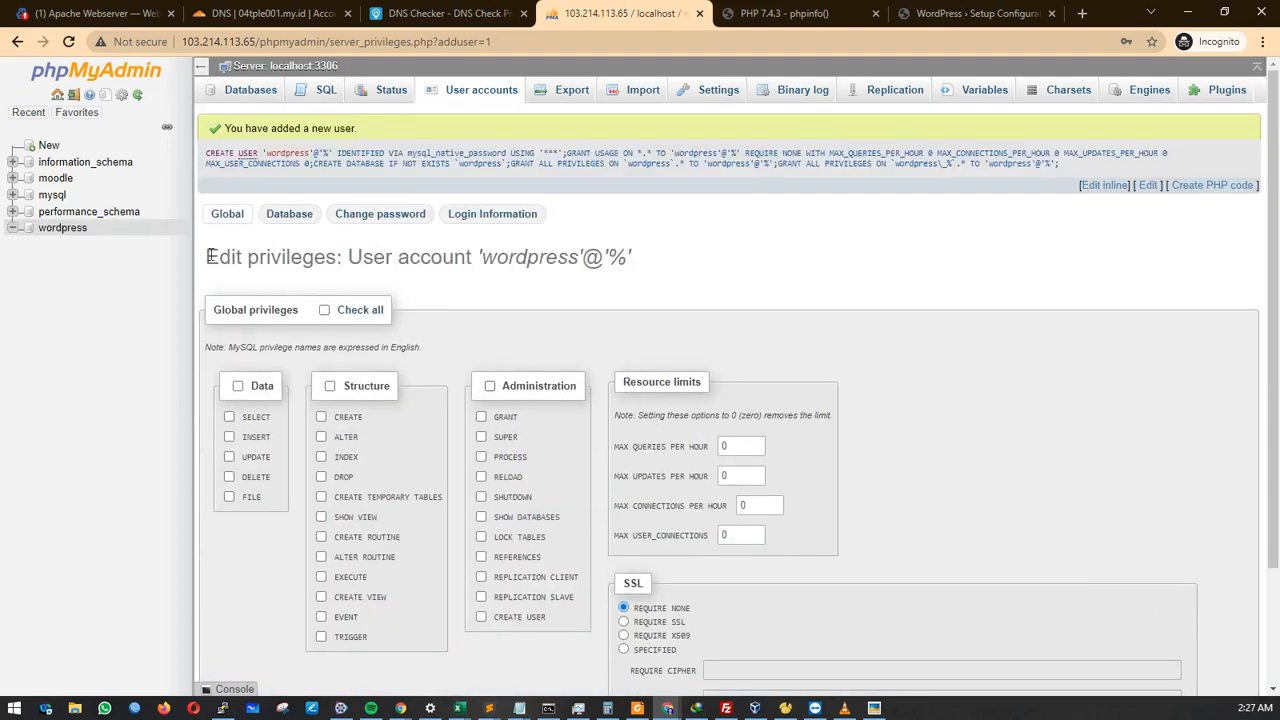
Inspect the new wordpress database and review the user accounts list.
left_click(60, 230)
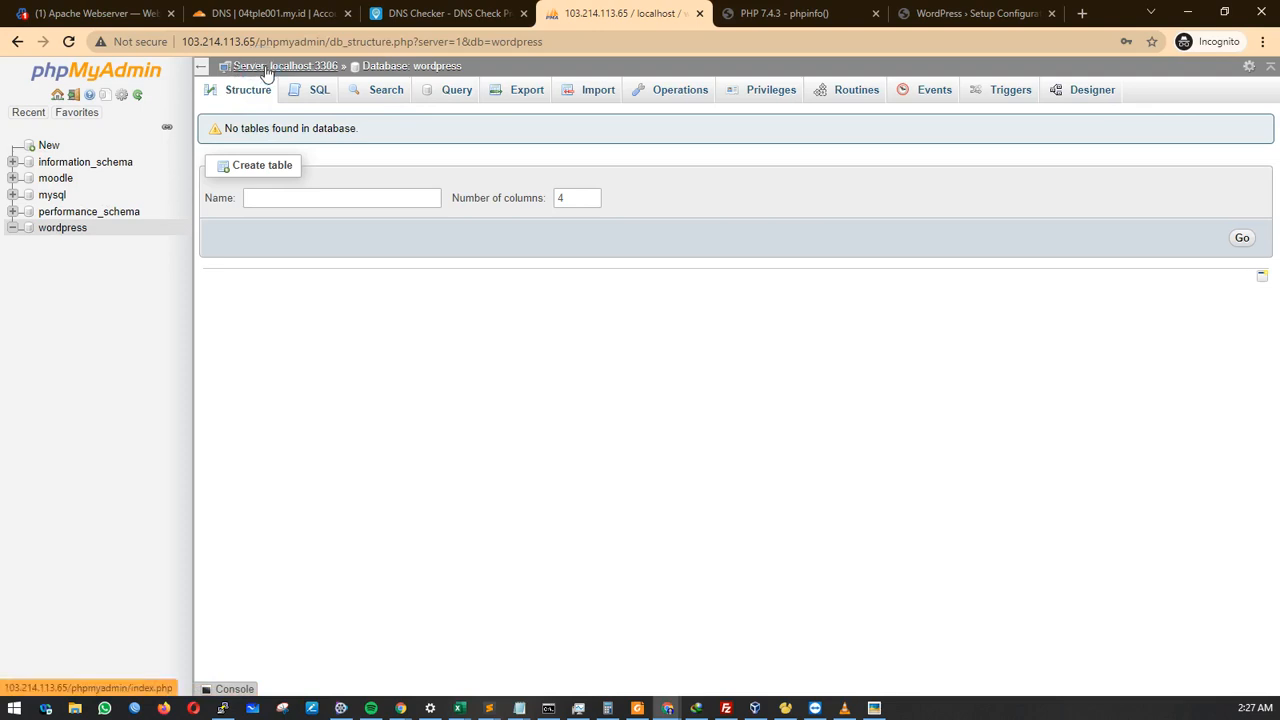
left_click(266, 70)
left_click(453, 90)
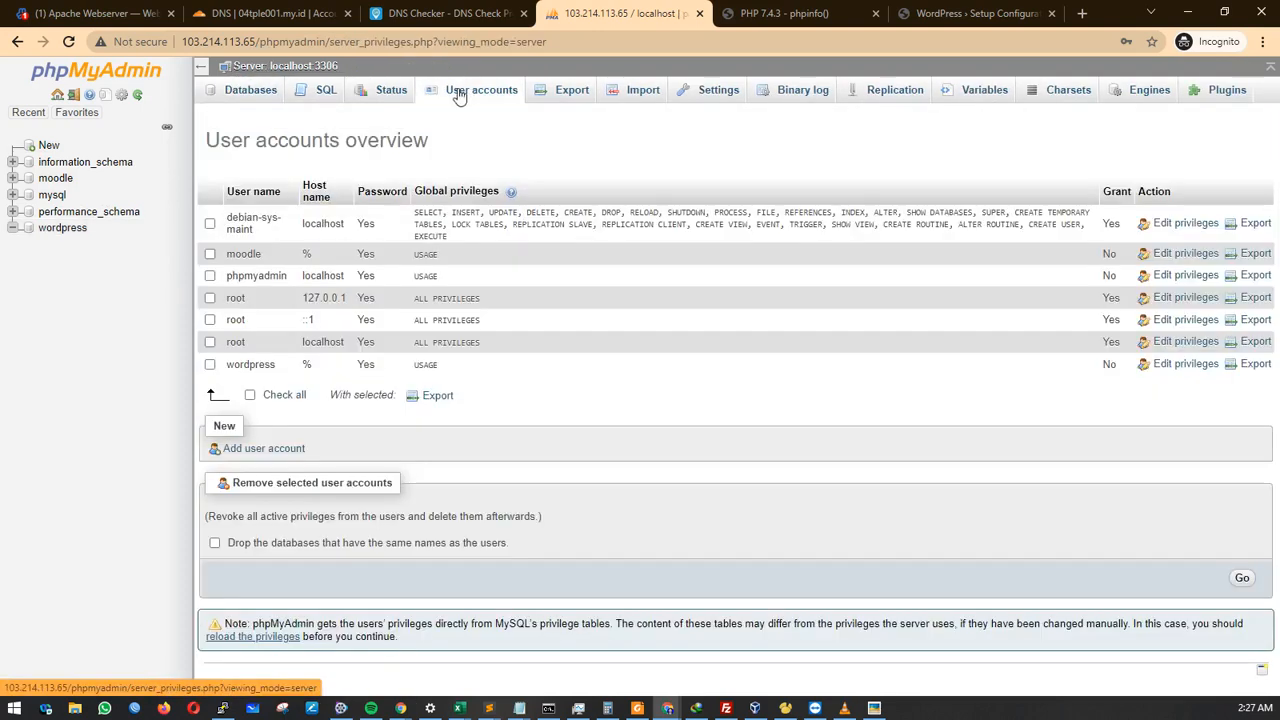
left_click(250, 255)
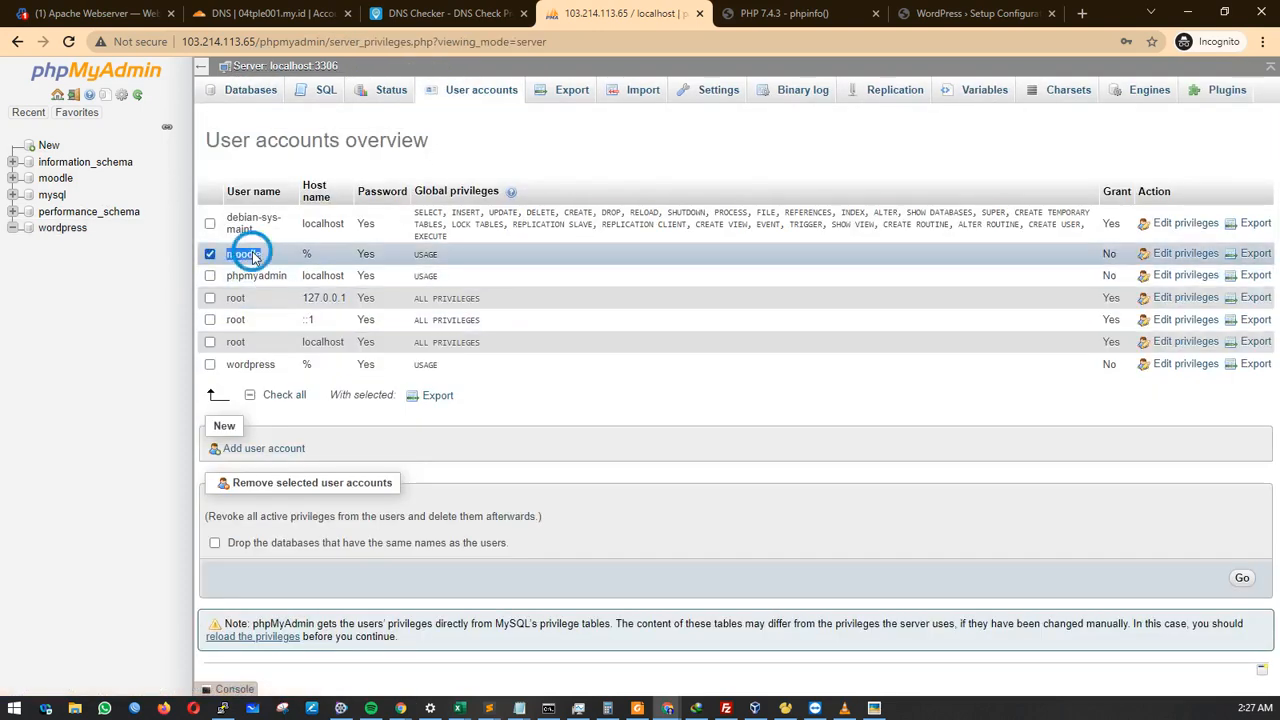
double_click(251, 364)
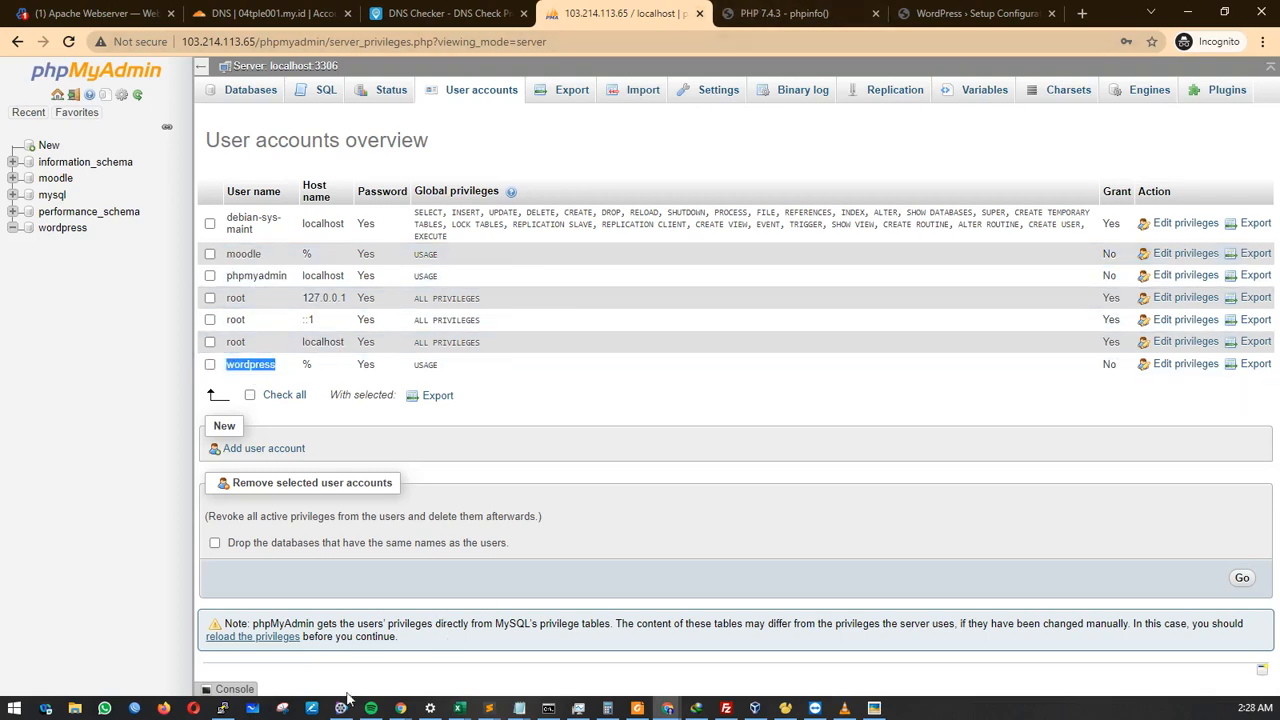
left_click(488, 707)
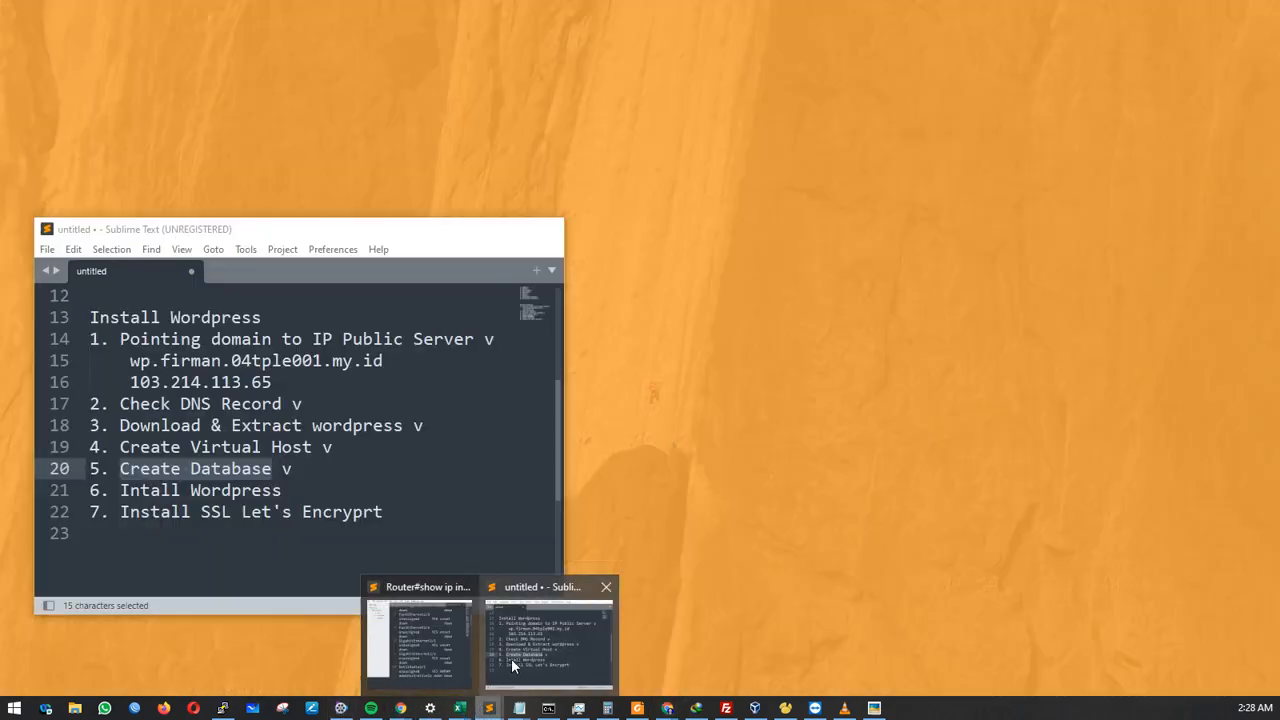
Change 'Intall' to 'Install Wordpress' on checklist line 21, then return to the WordPress setup tab.
left_click(511, 658)
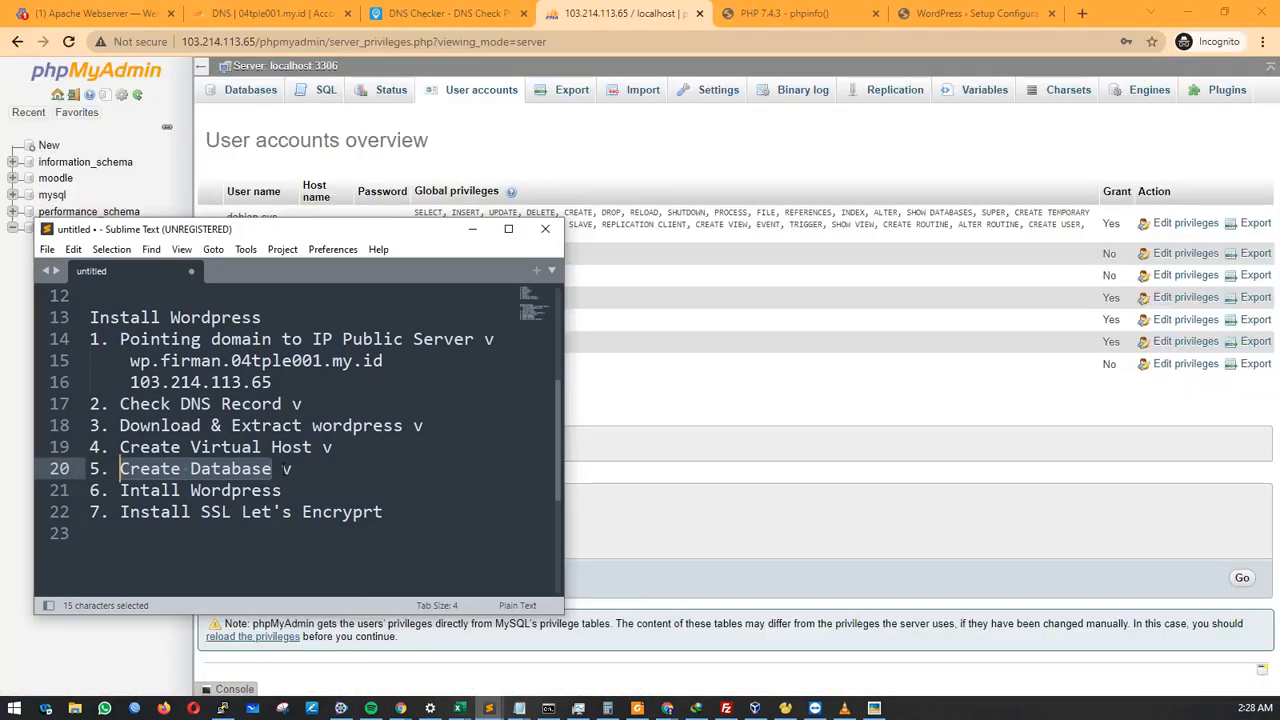
left_click_drag(271, 468, 190, 468)
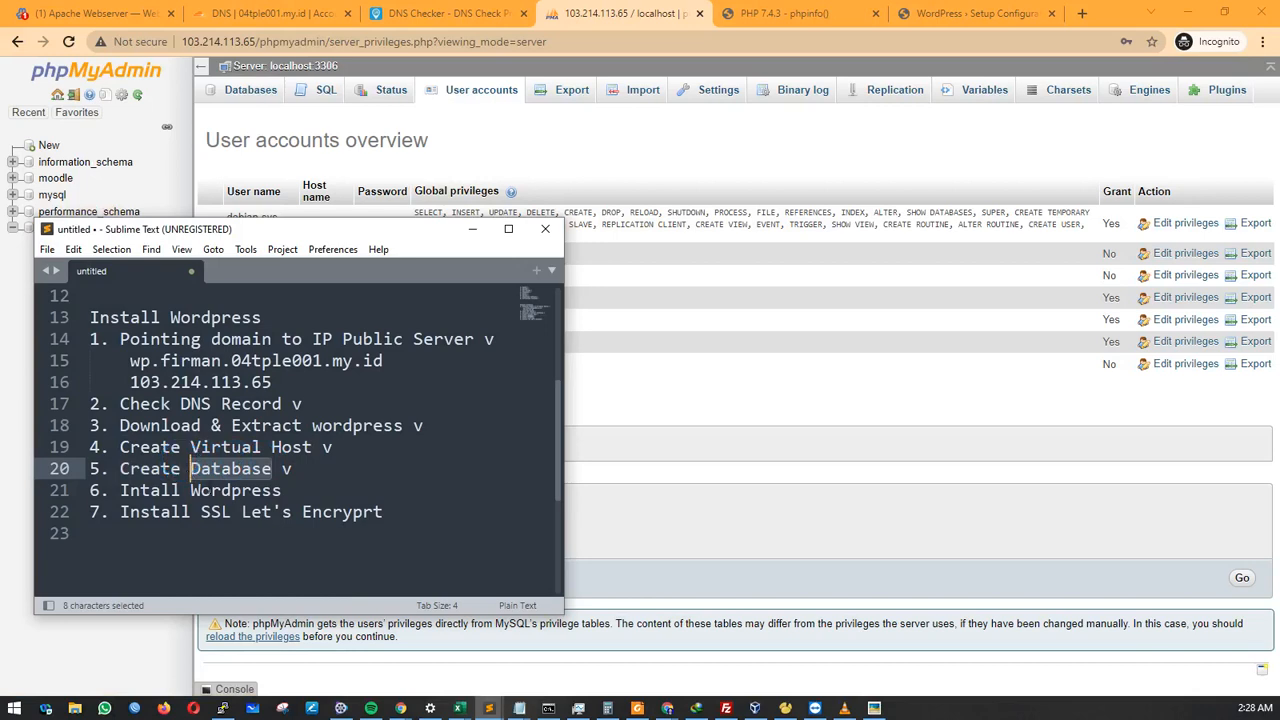
left_click(281, 492)
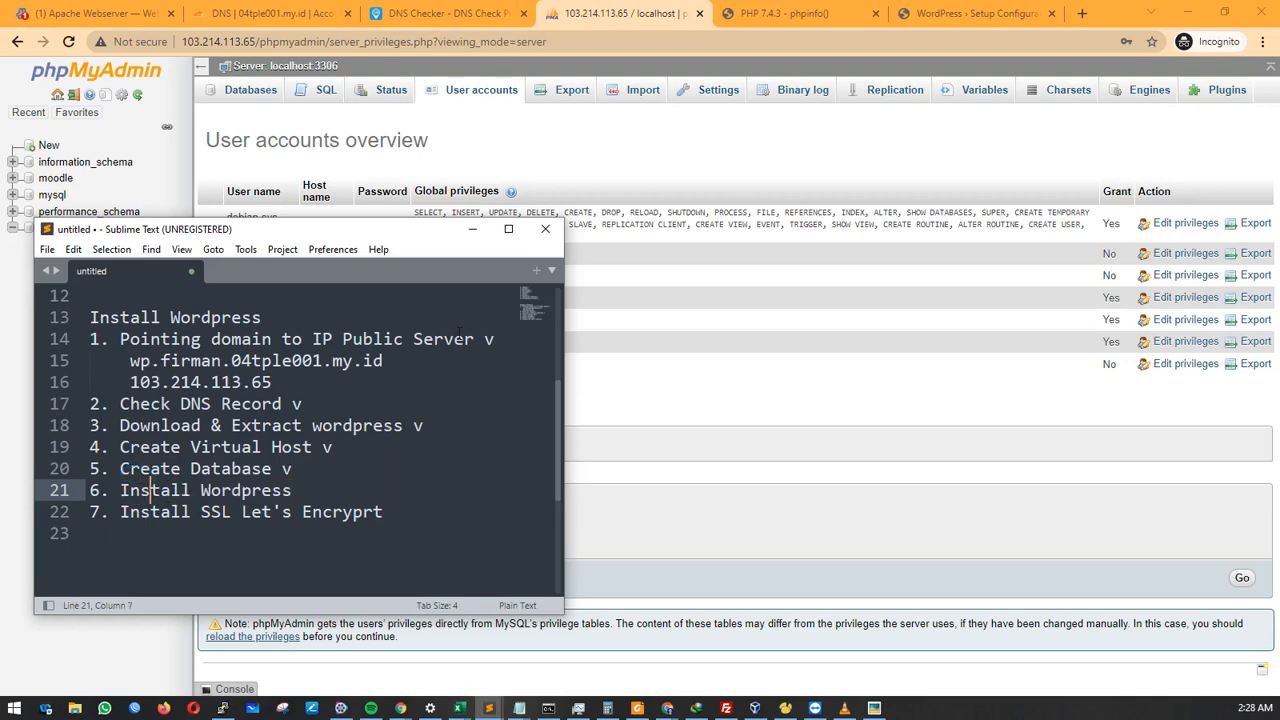
left_click(980, 14)
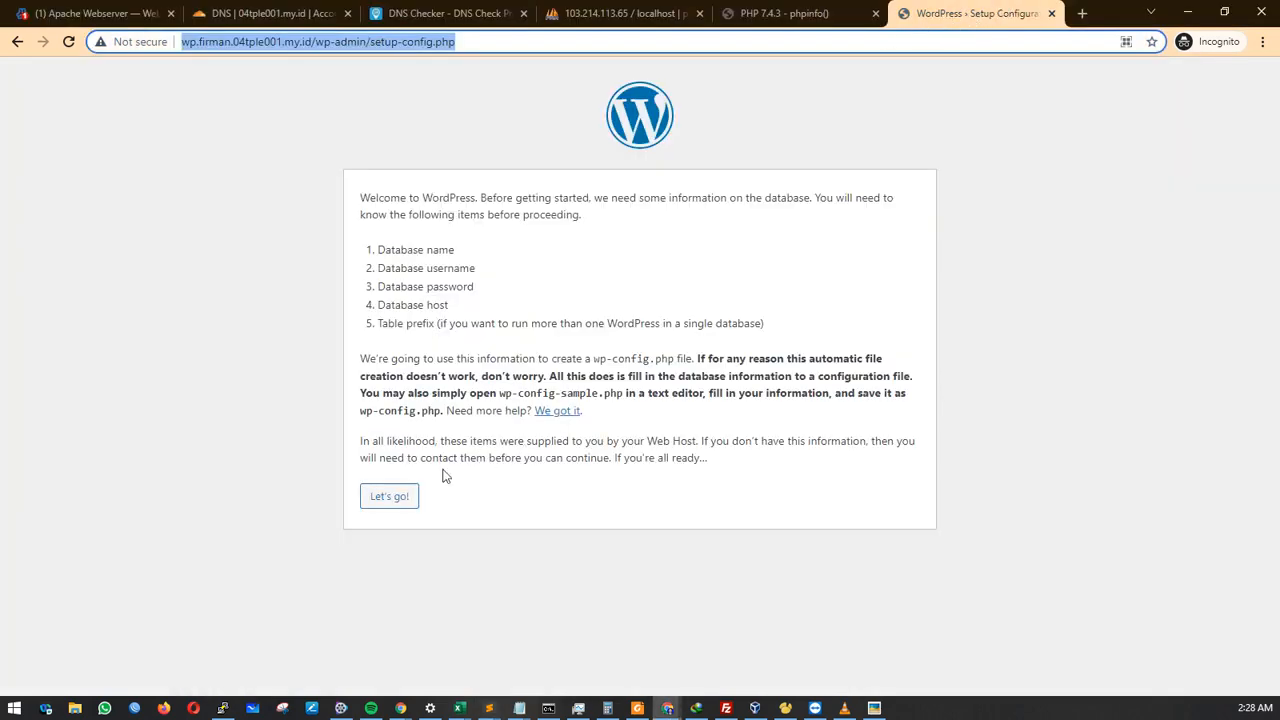
Submit database wordpress, username wordpress and its password, keeping localhost and wp_.
left_click(283, 213)
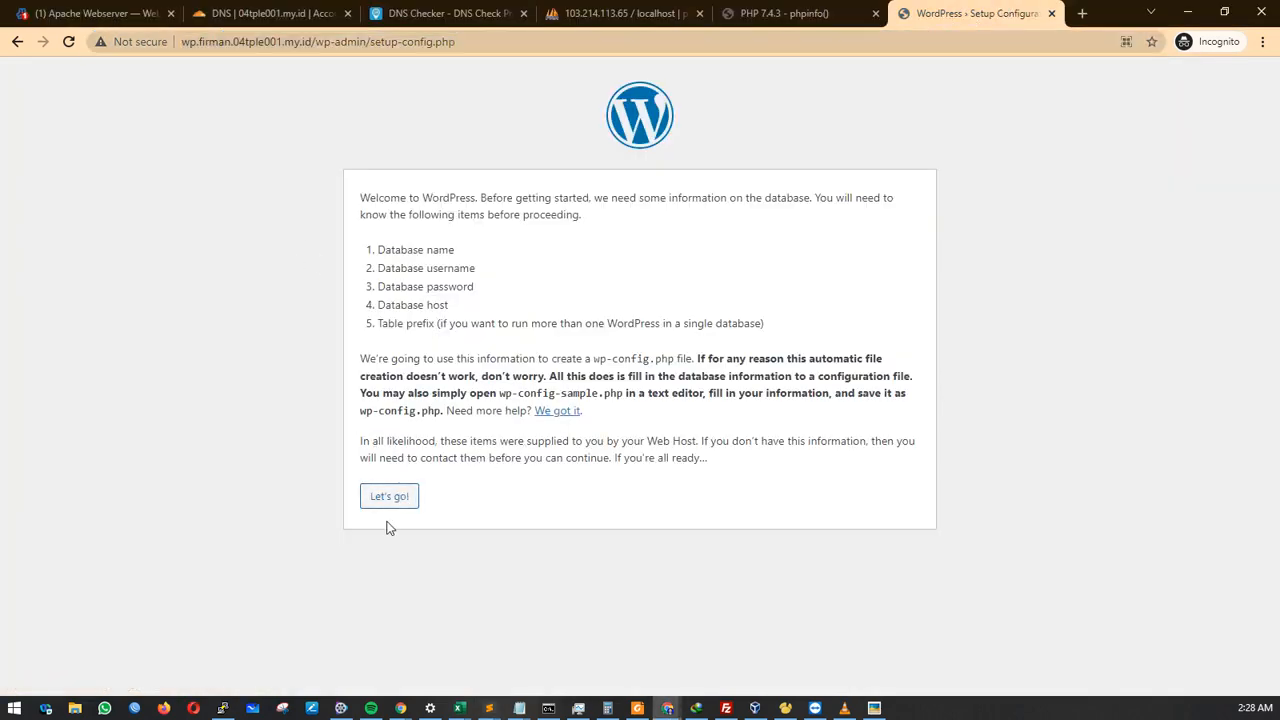
left_click(390, 503)
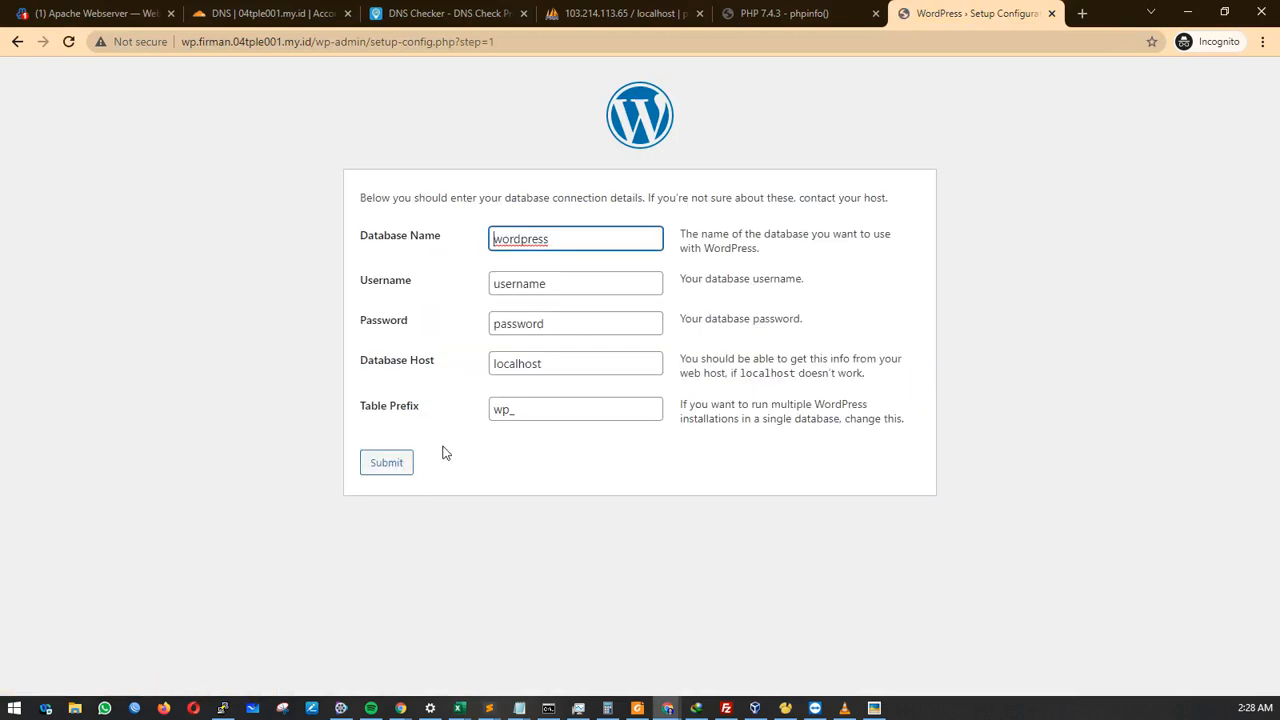
left_click(556, 229)
double_click(530, 279)
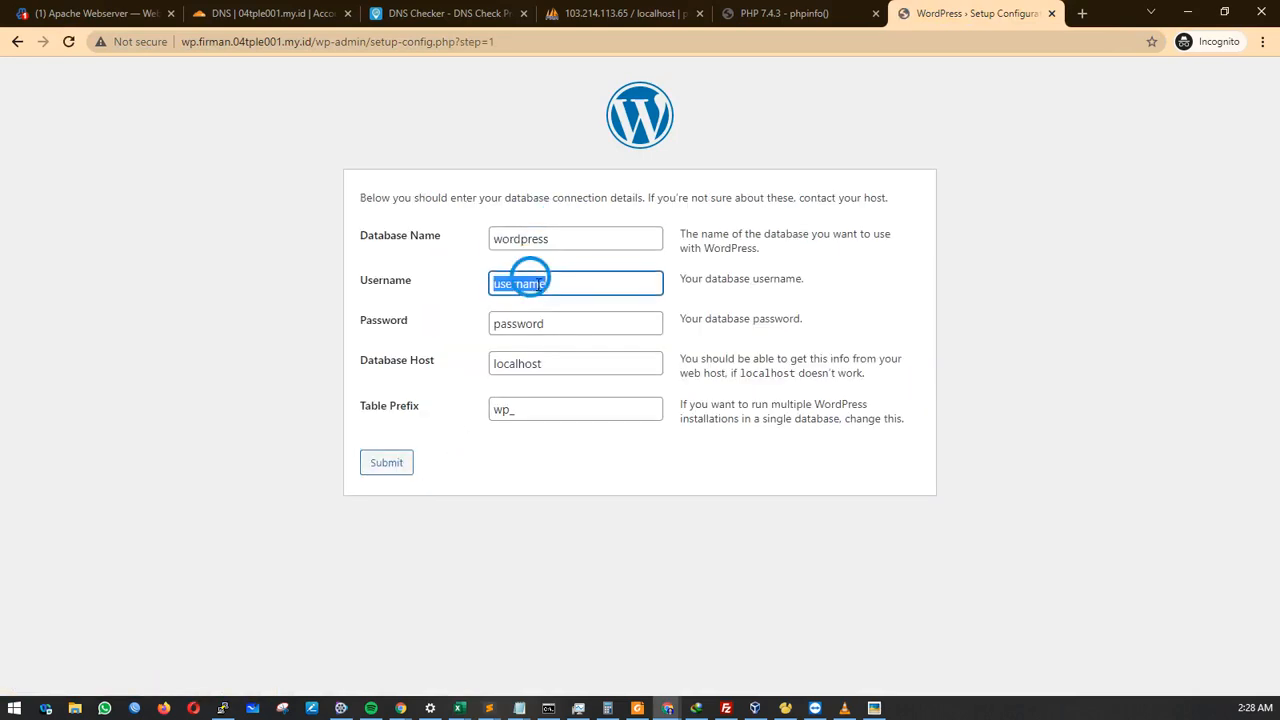
double_click(495, 239)
key("ctrl+c")
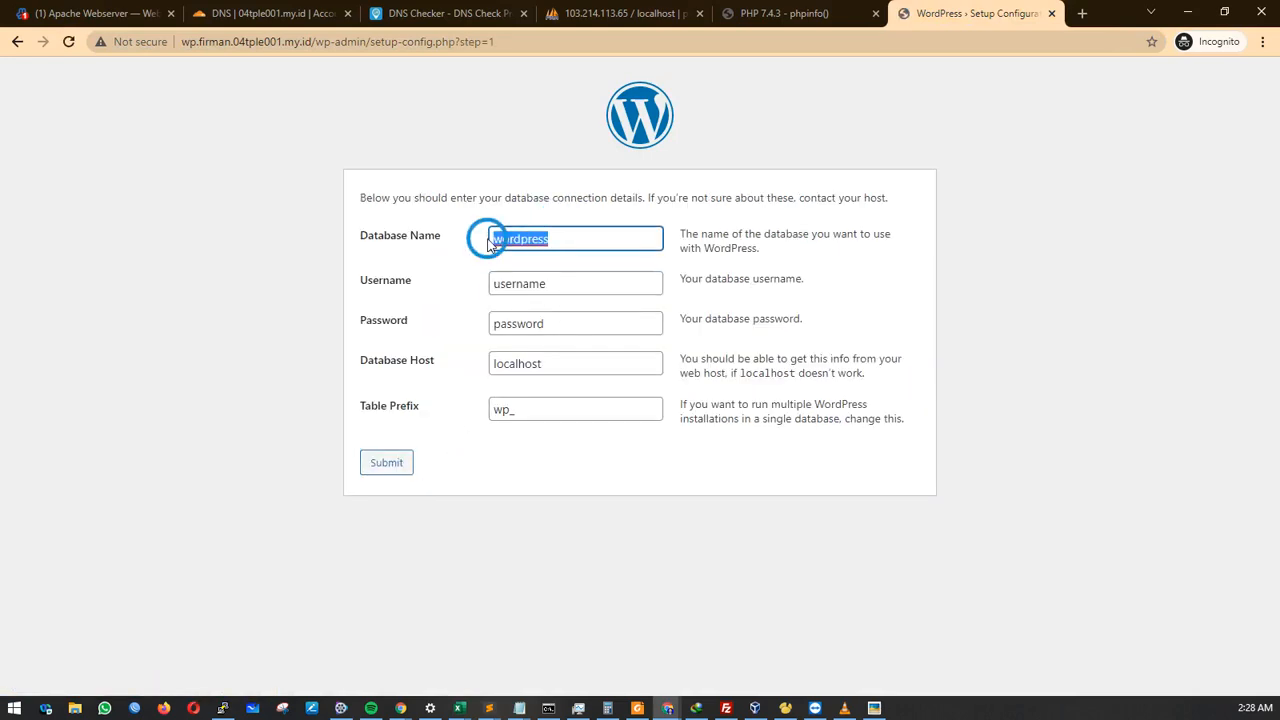
double_click(584, 284)
key("ctrl+v")
double_click(561, 323)
key("ctrl+v")
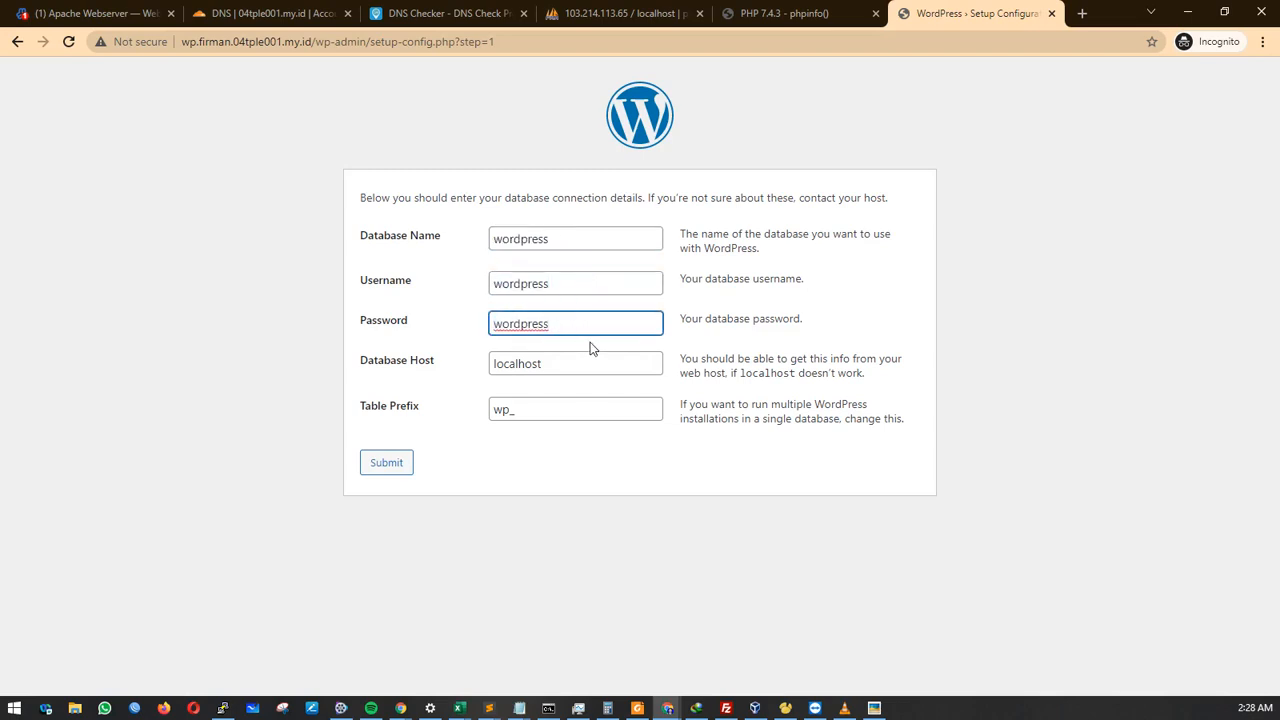
left_click(401, 470)
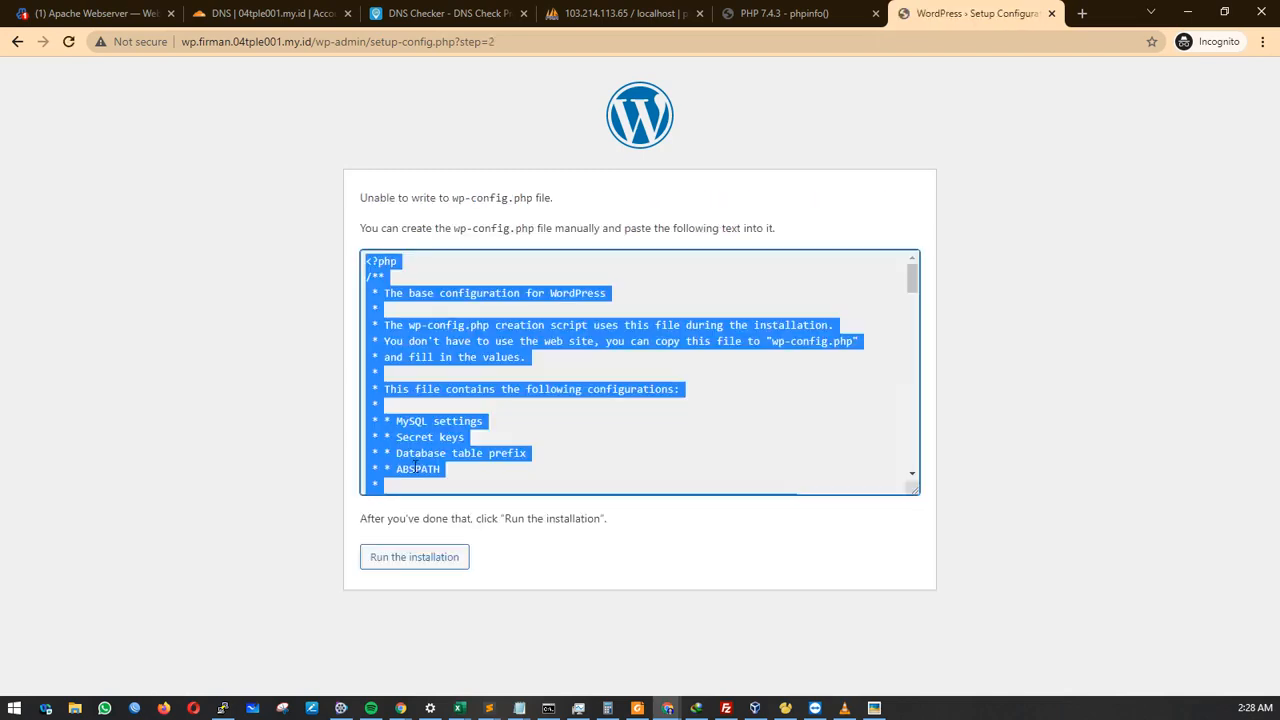
Select the generated wp-config.php text in the setup page's text box.
left_click(553, 328)
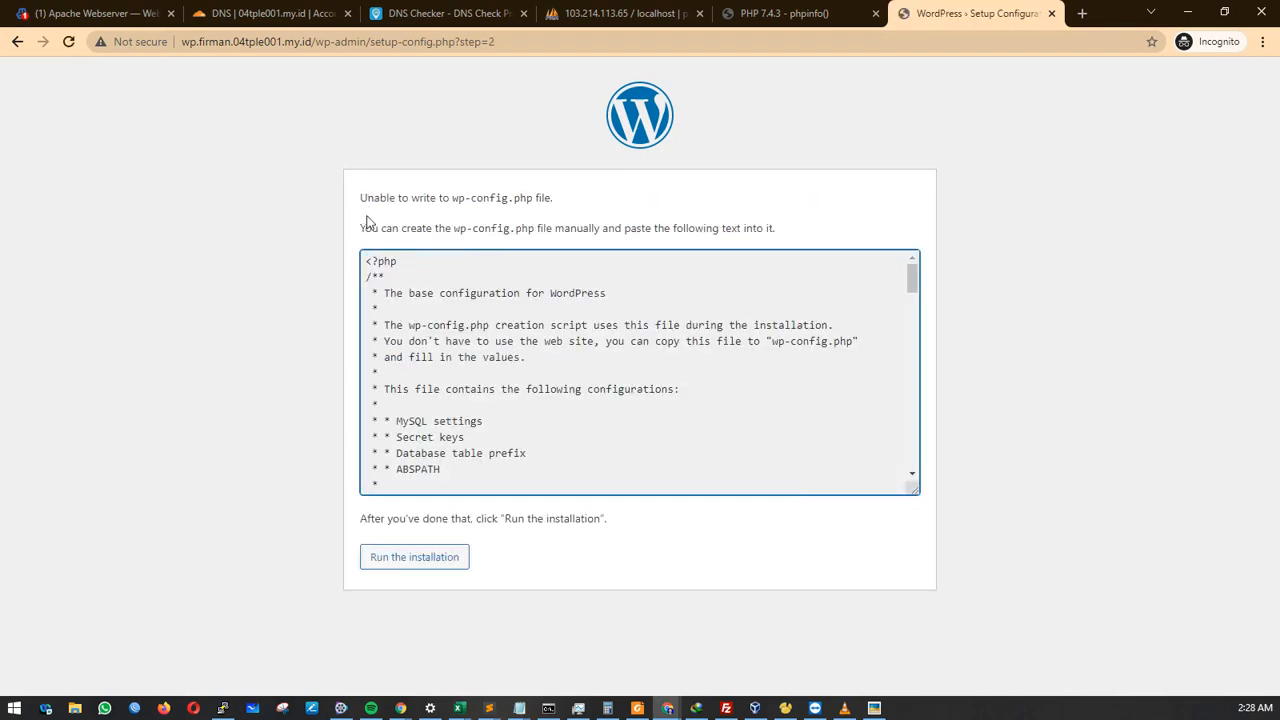
left_click_drag(368, 263, 551, 486)
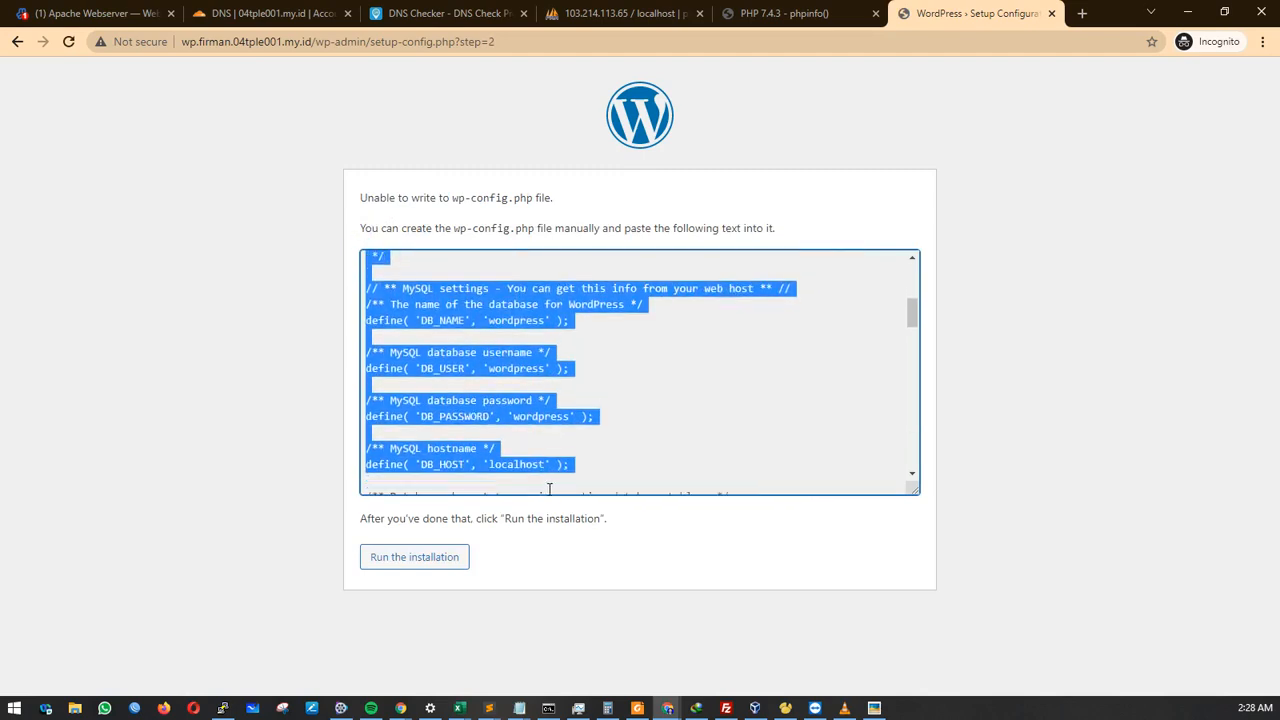
scroll(622, 400, "down", 2)
scroll(622, 400, "down", 8)
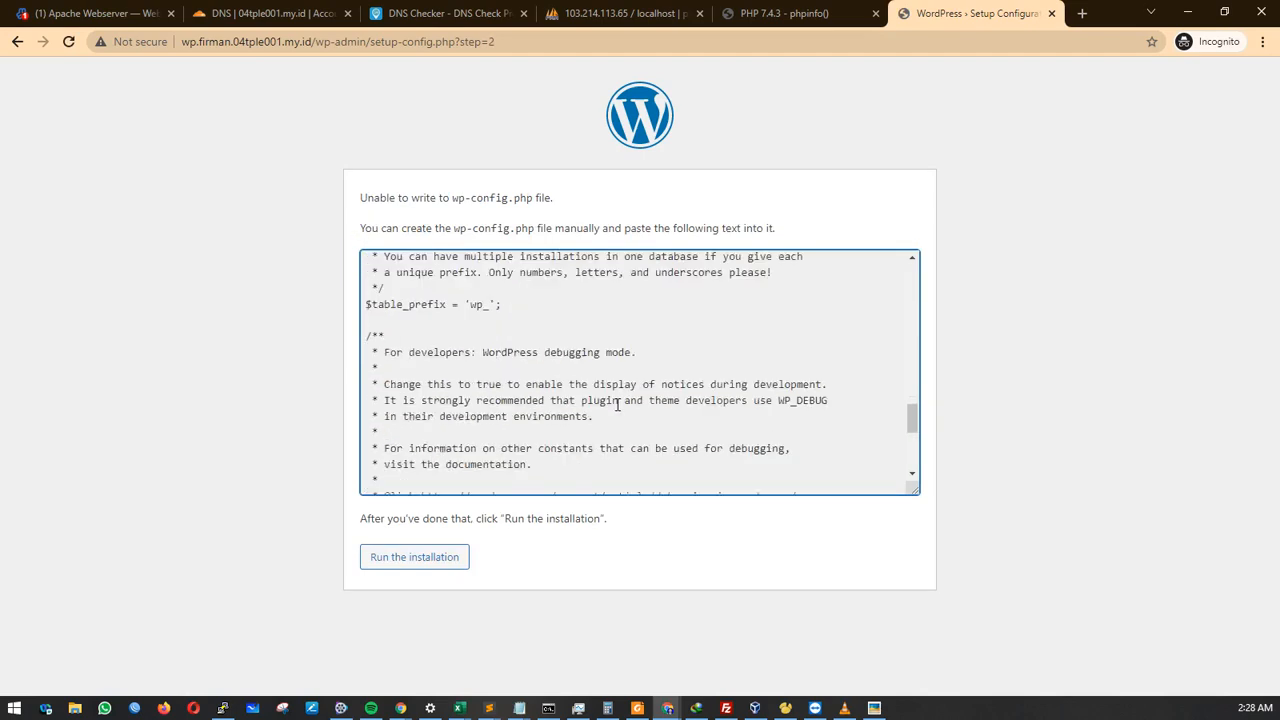
scroll(537, 372, "down", 3)
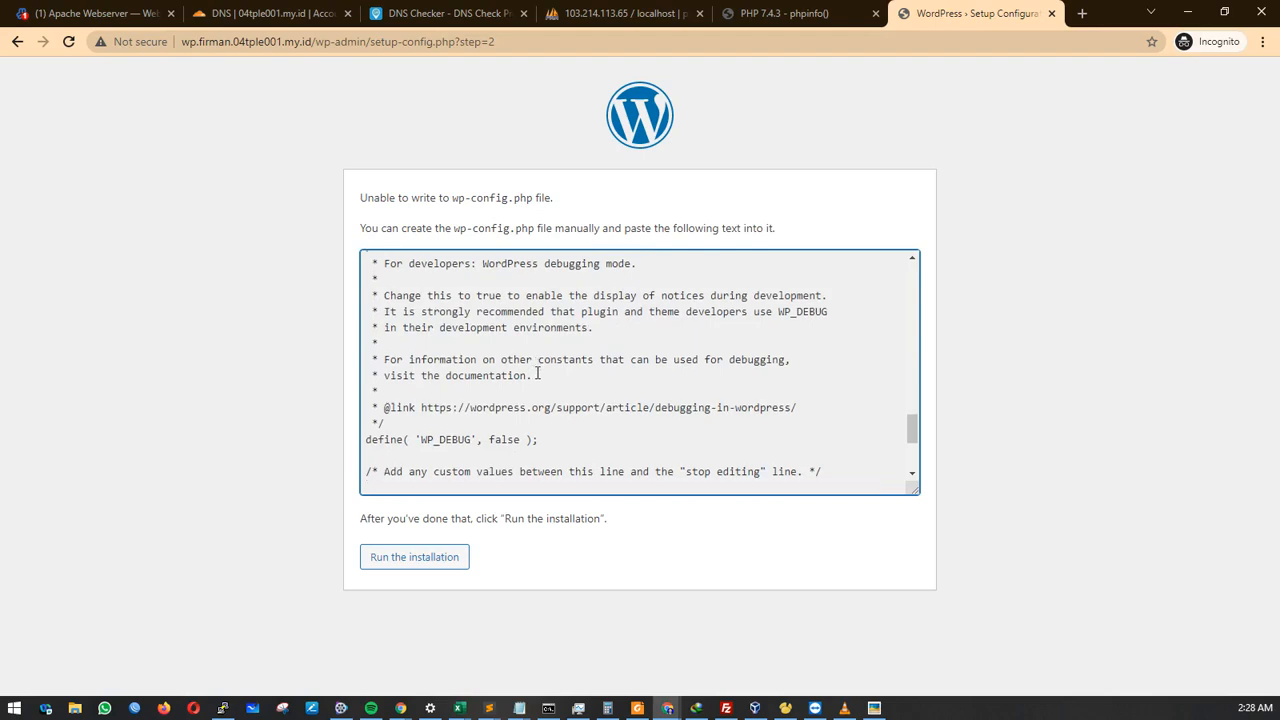
scroll(548, 378, "up", 15)
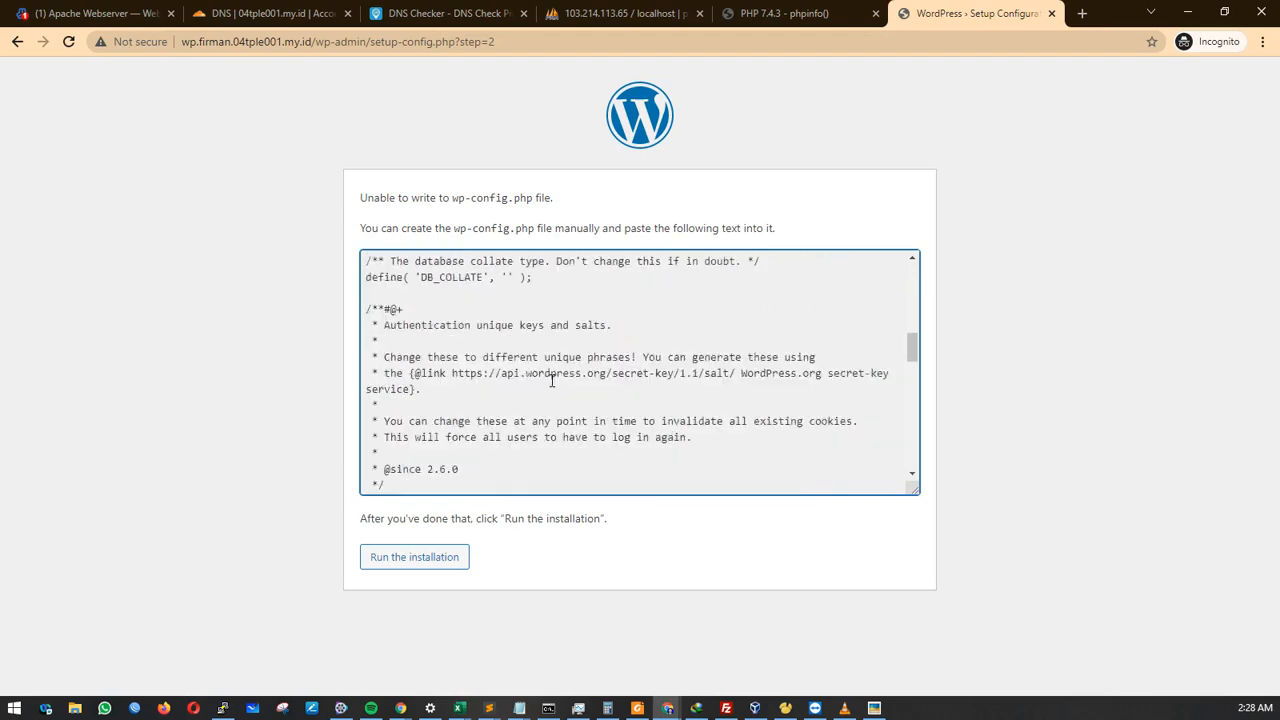
key("ctrl+a")
Copy the entire configuration text and bring the PuTTY terminal forward.
left_click(507, 340)
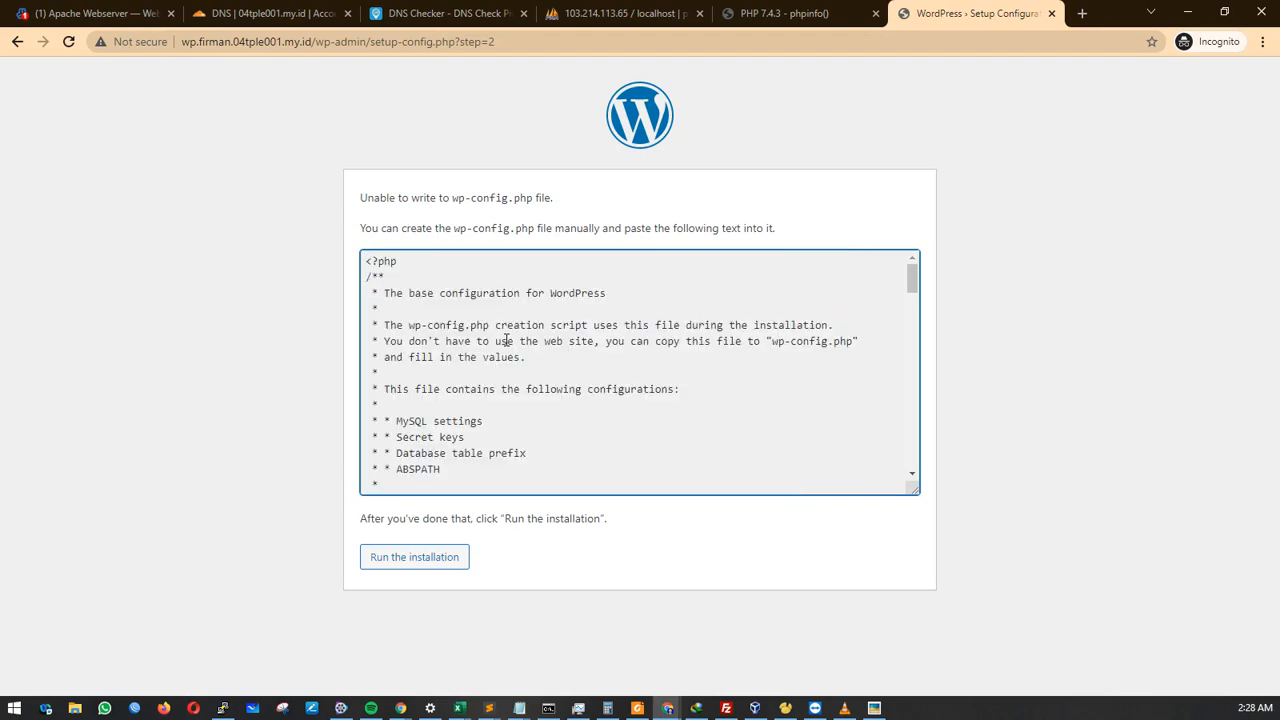
right_click(507, 340)
left_click(474, 341)
left_click_drag(480, 335, 484, 362)
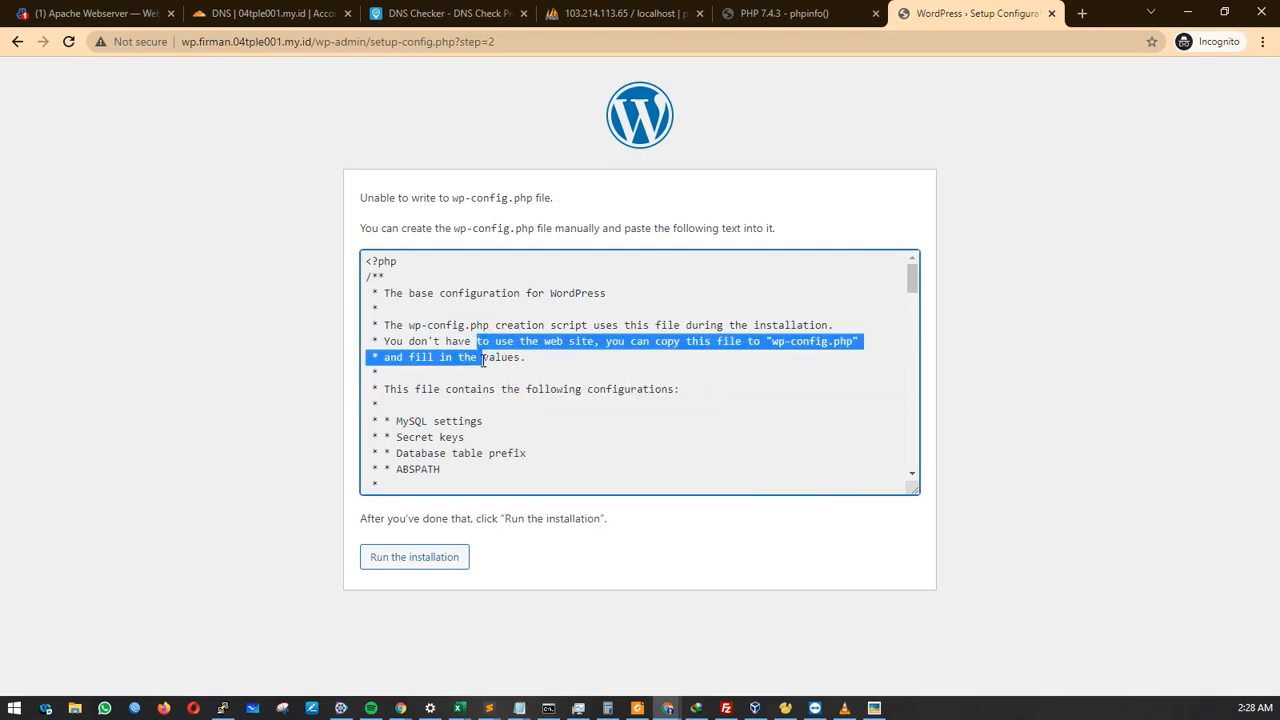
key("ctrl+a")
right_click(484, 360)
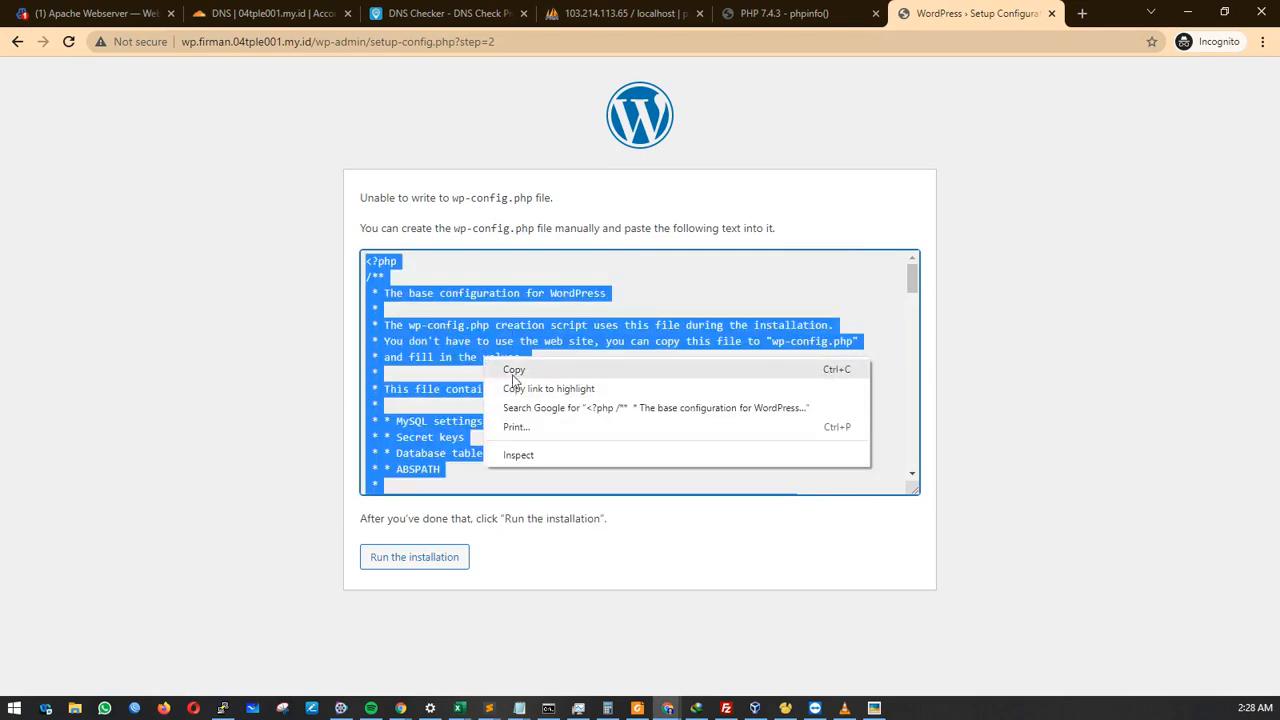
left_click(510, 369)
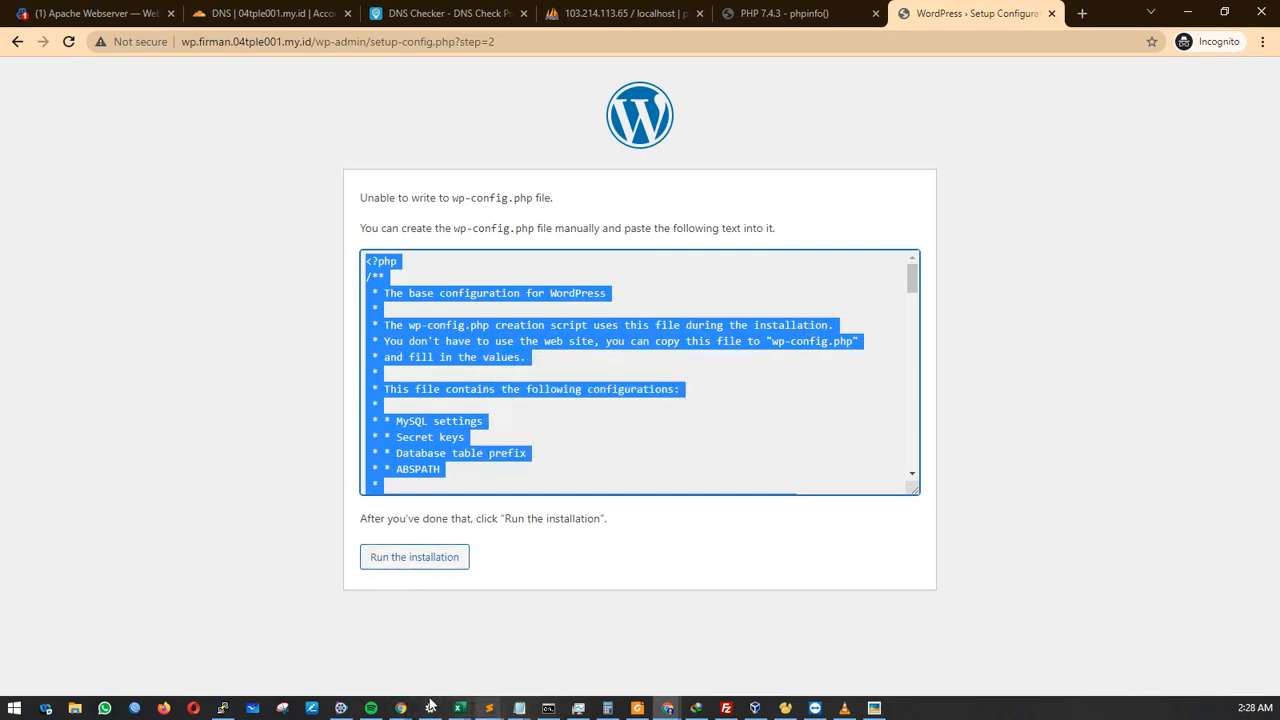
left_click(223, 708)
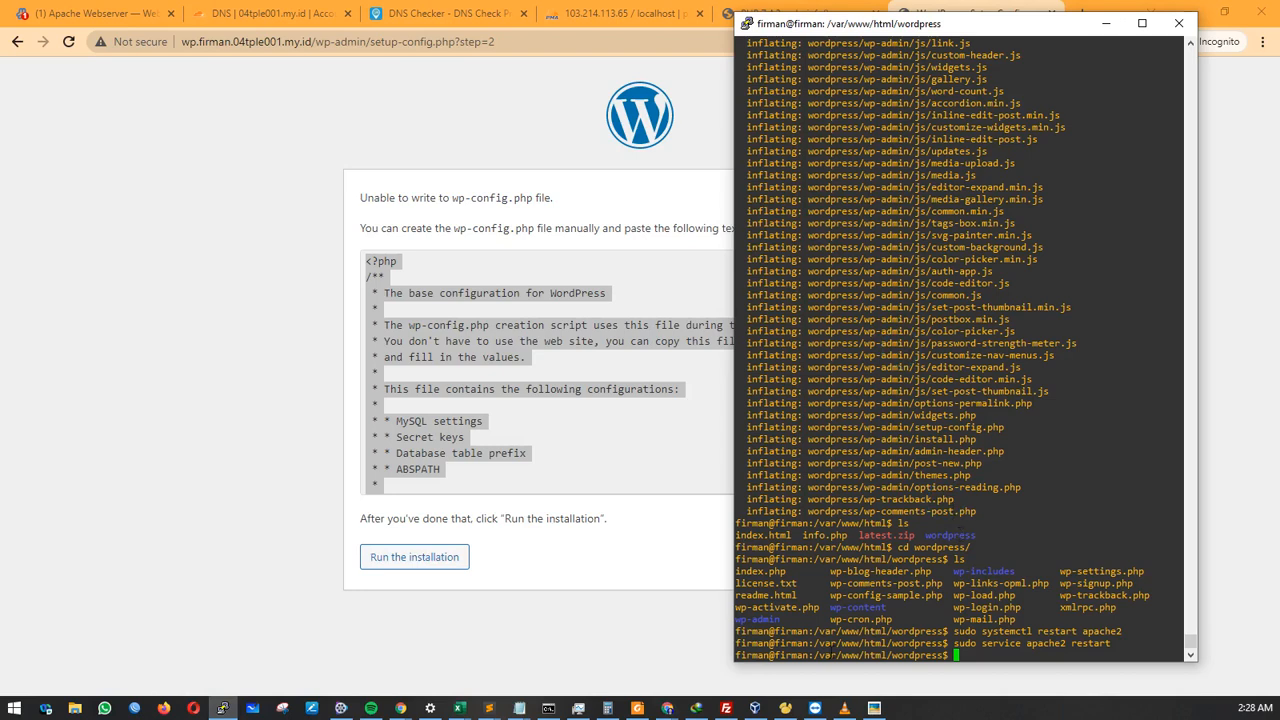
Run sudo nano wp-config.php in /var/www/html/wordpress.
left_click_drag(816, 656, 954, 652)
left_click(975, 657)
type("sudo nano wp-config.php")
key("Return")
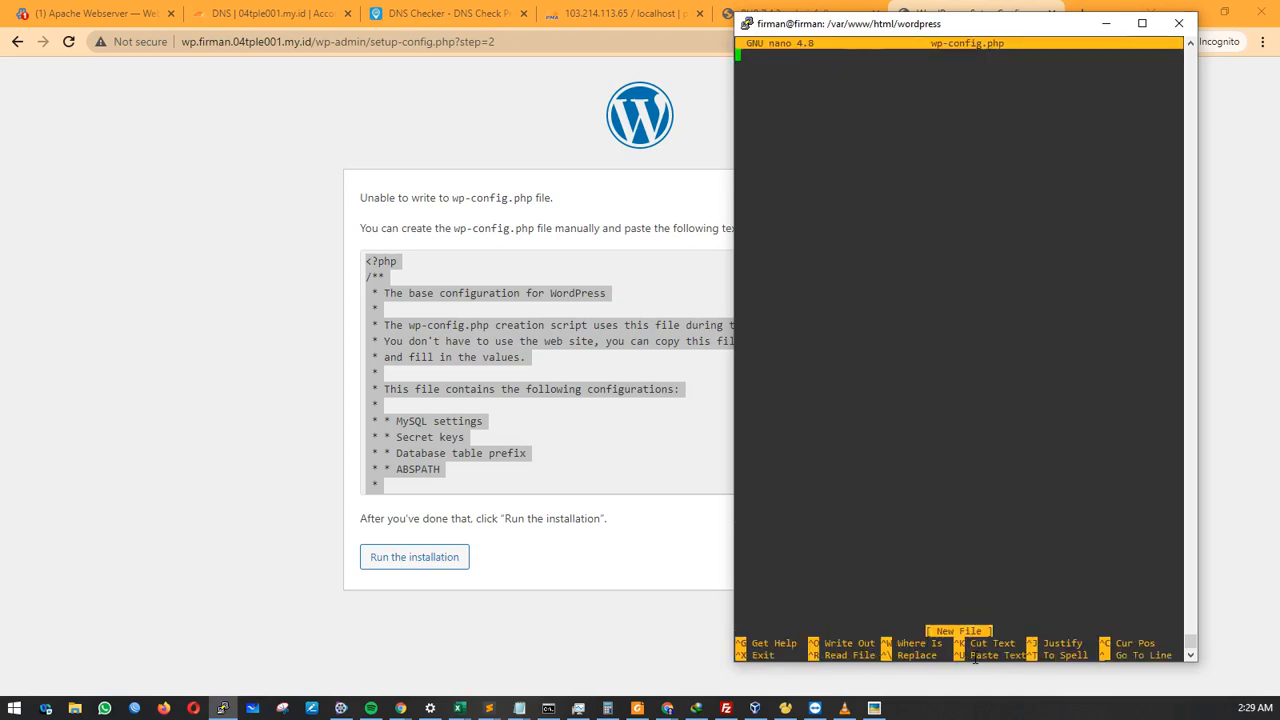
Copy the full configuration text again from the WordPress setup page.
left_click(443, 293)
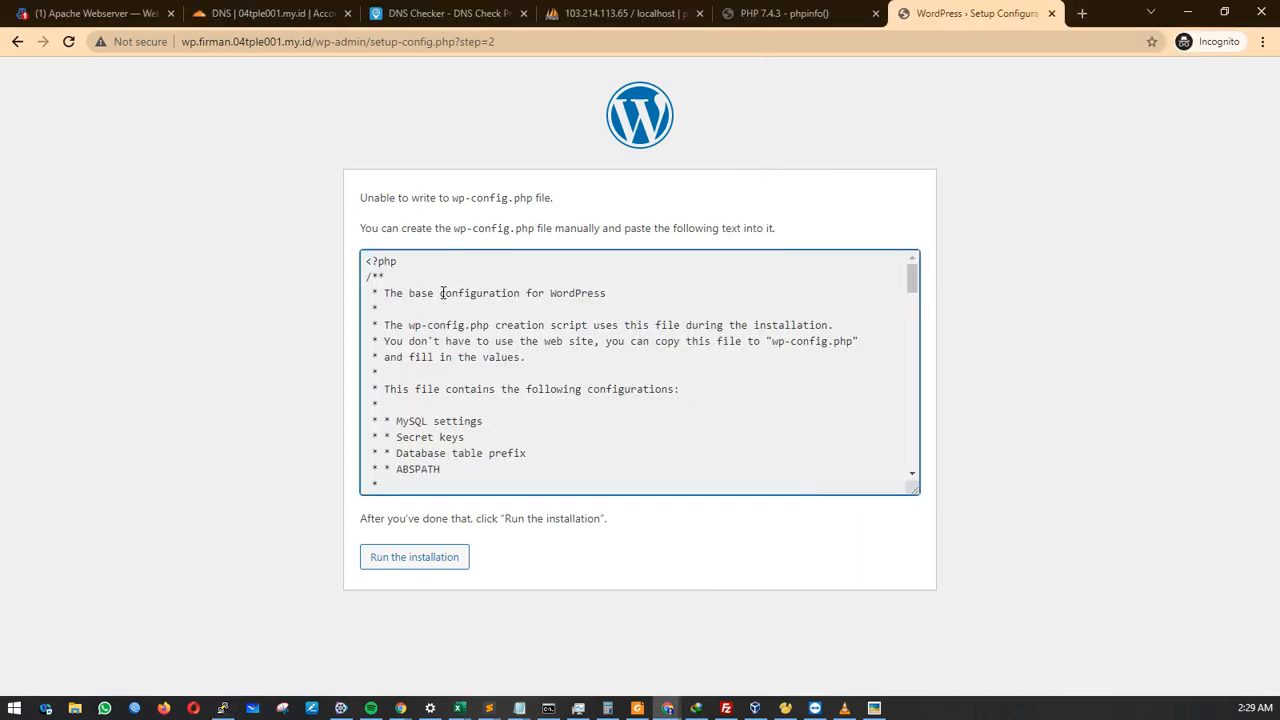
key("ctrl+a")
left_click(443, 293)
left_click(380, 262)
key("ctrl+a")
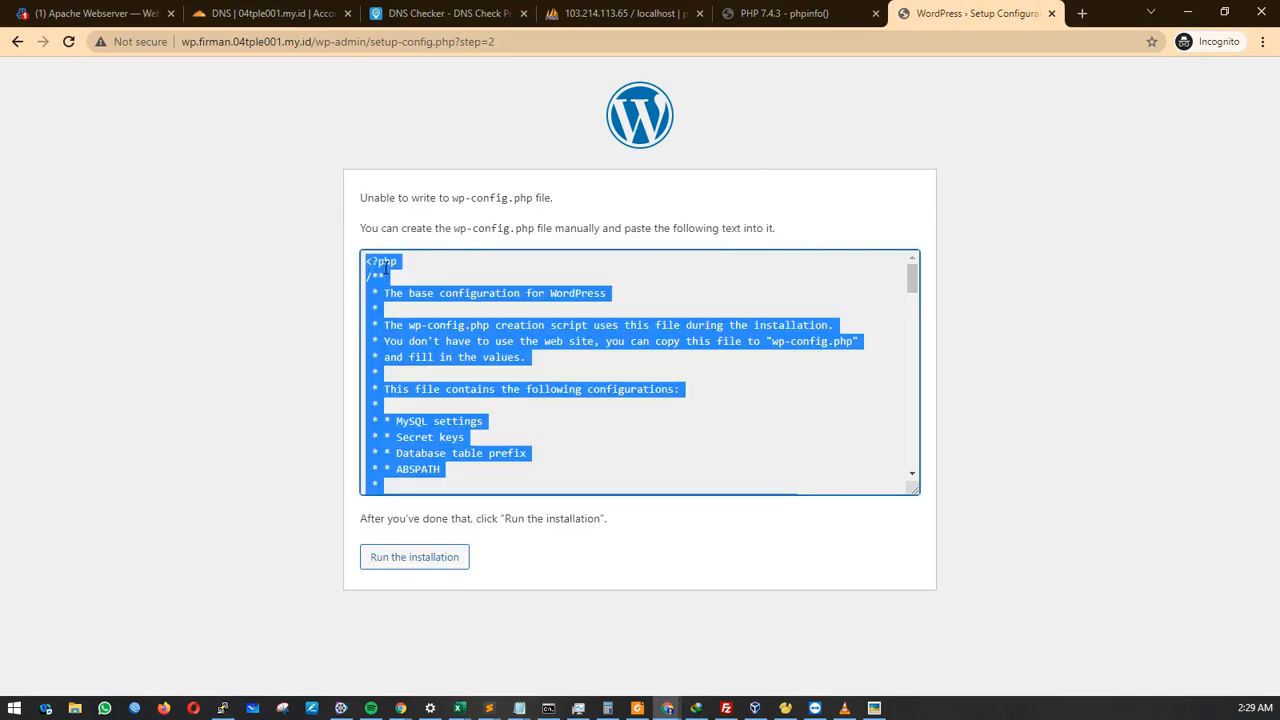
right_click(384, 264)
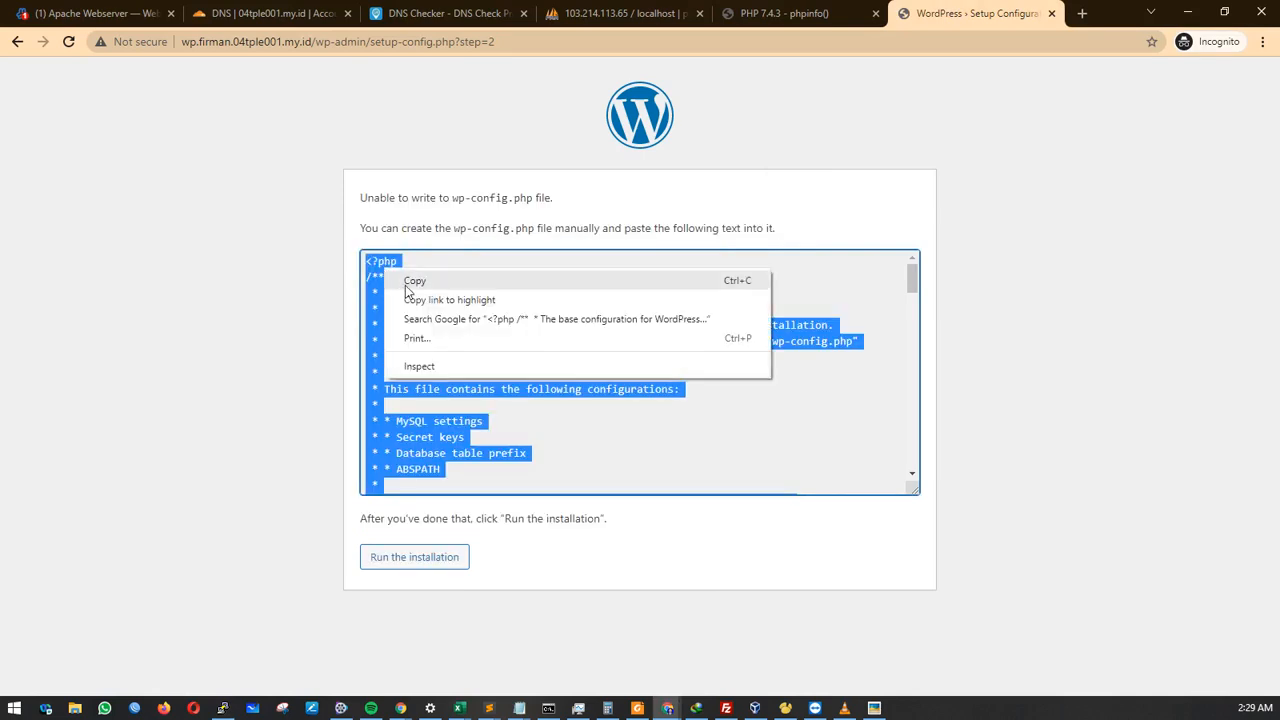
left_click(405, 285)
key("alt+Tab")
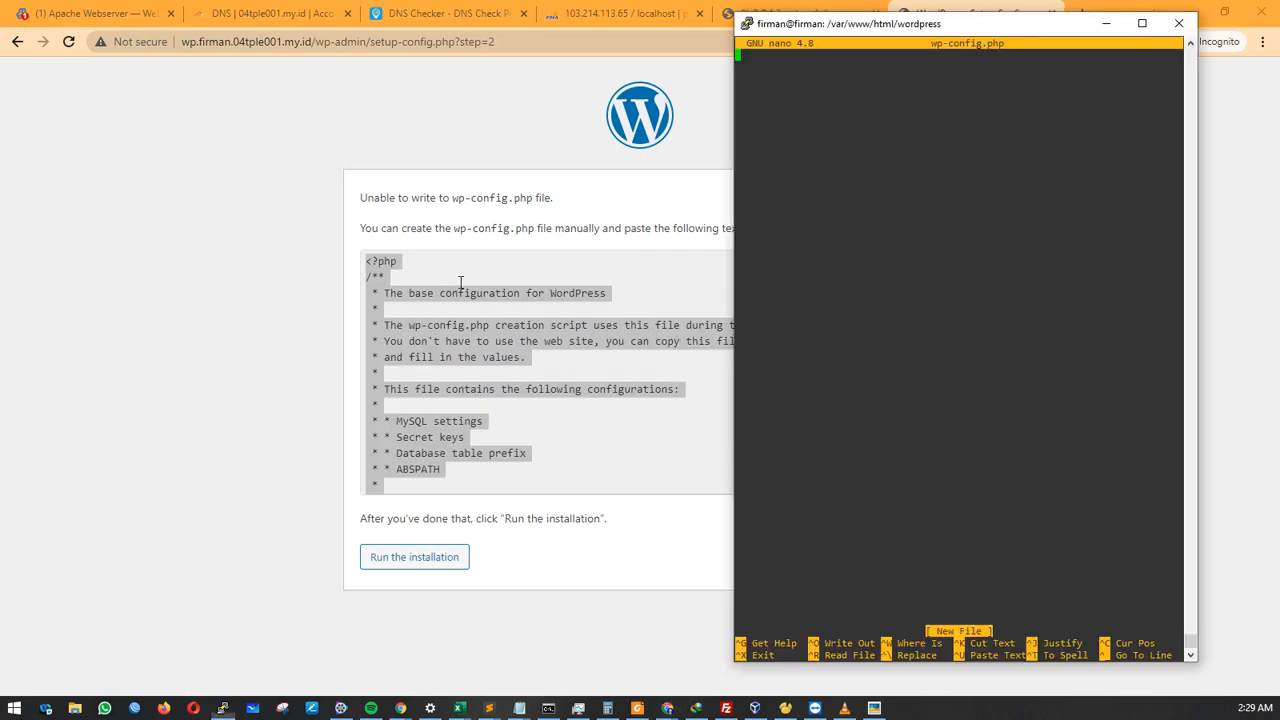
Paste the configuration into nano and save it as wp-config.php.
right_click(789, 90)
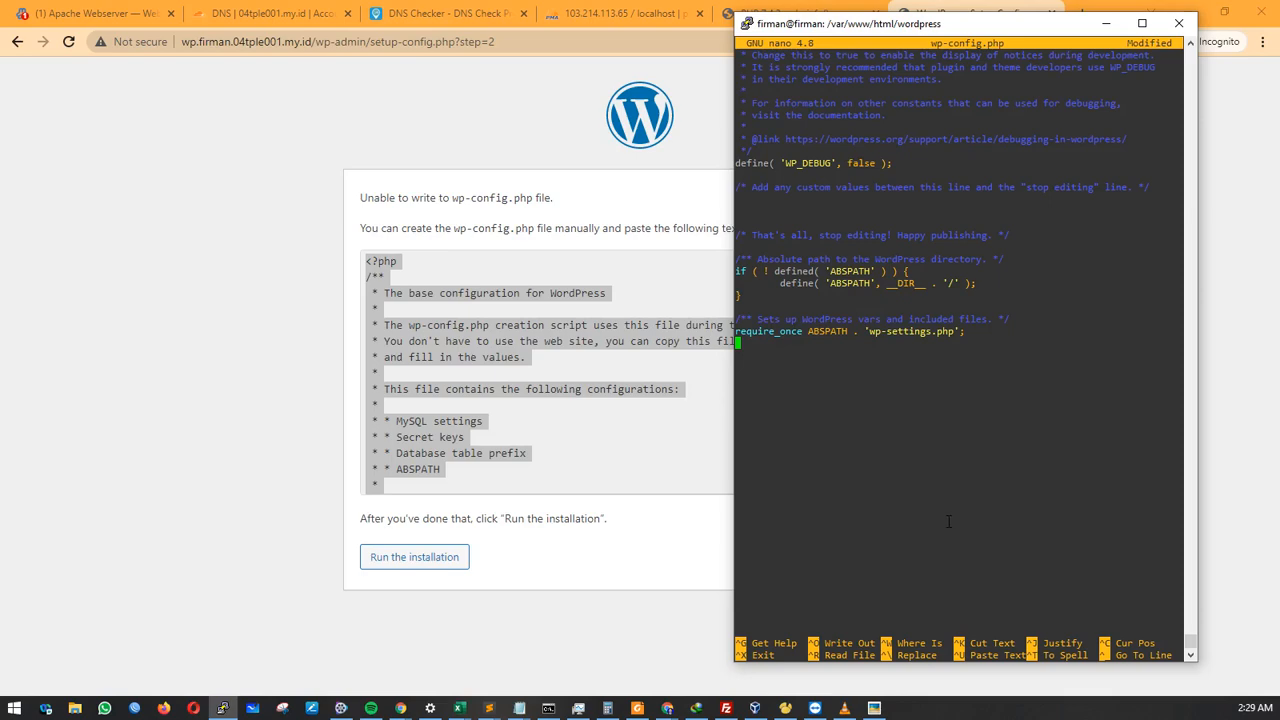
key("ctrl+x")
key("y")
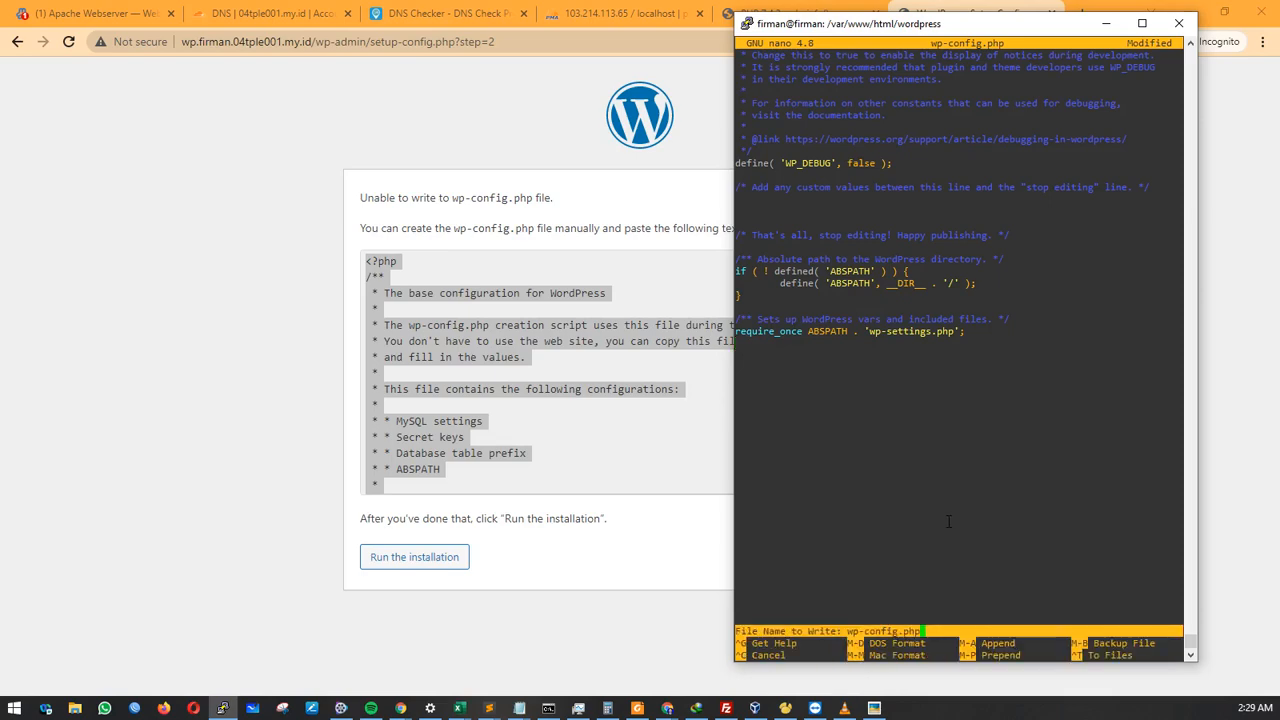
key("Return")
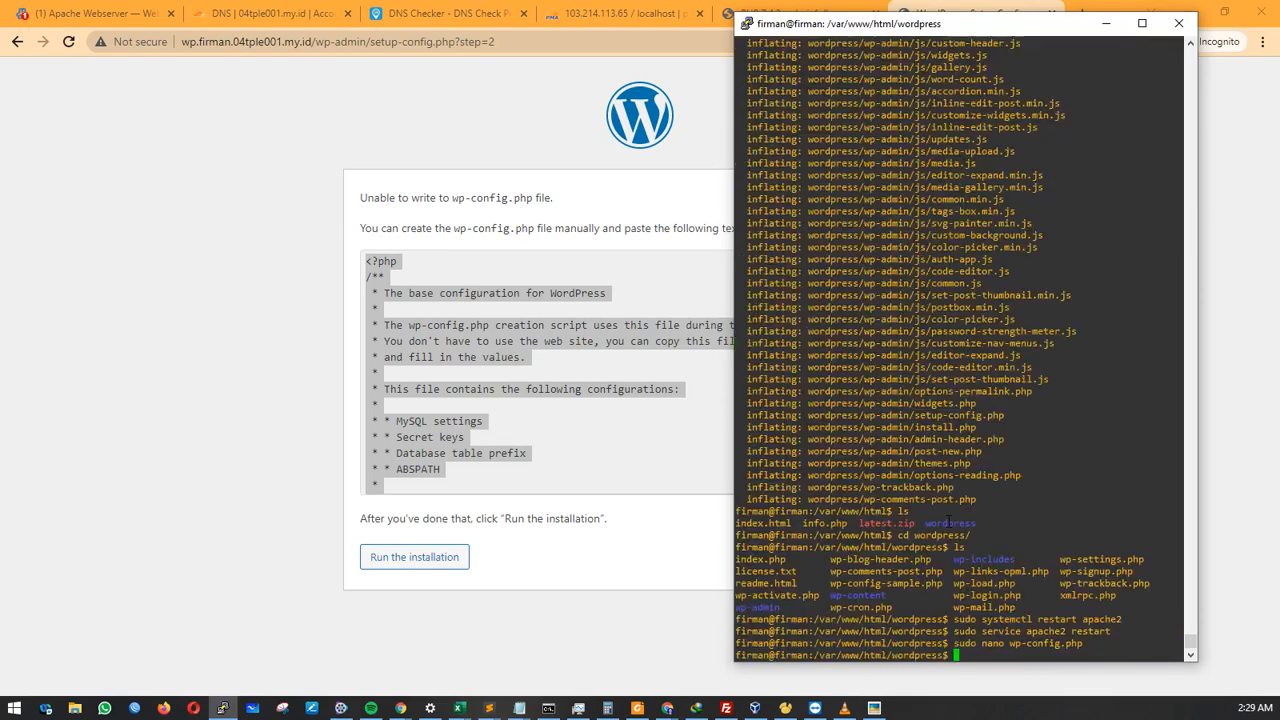
left_click(284, 367)
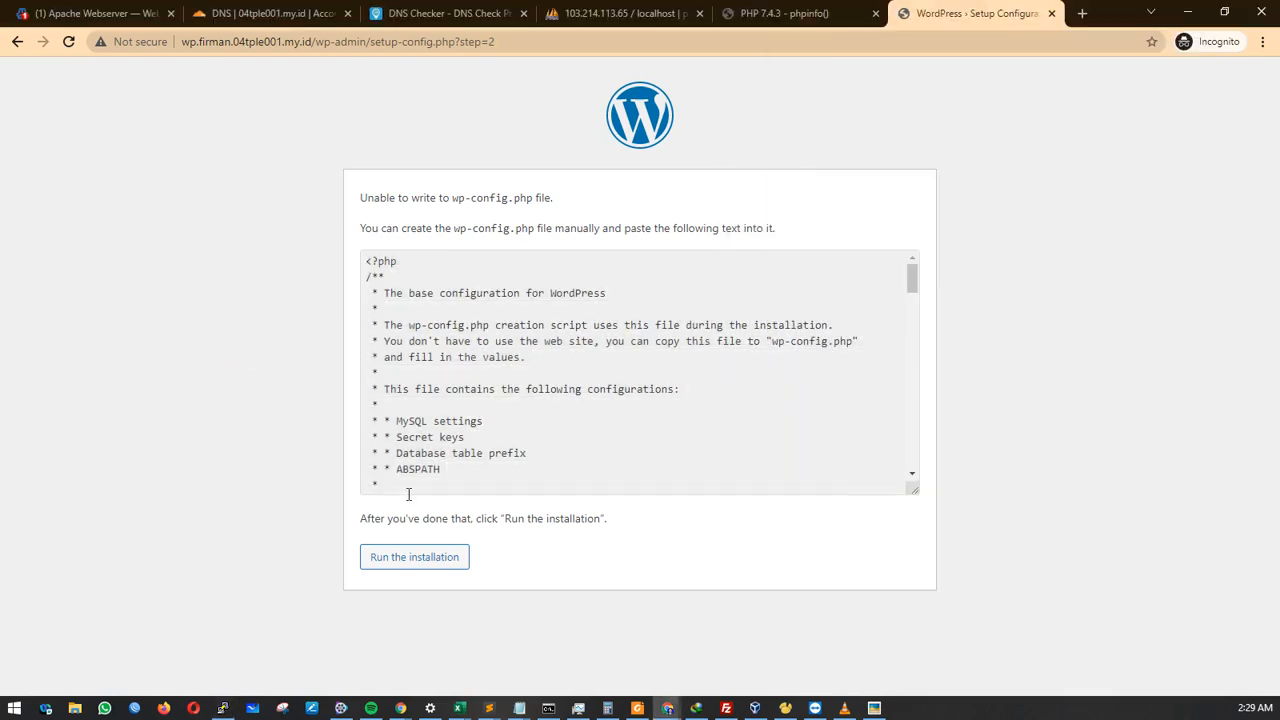
Run the installation and fill in the site title and admin username.
left_click(421, 570)
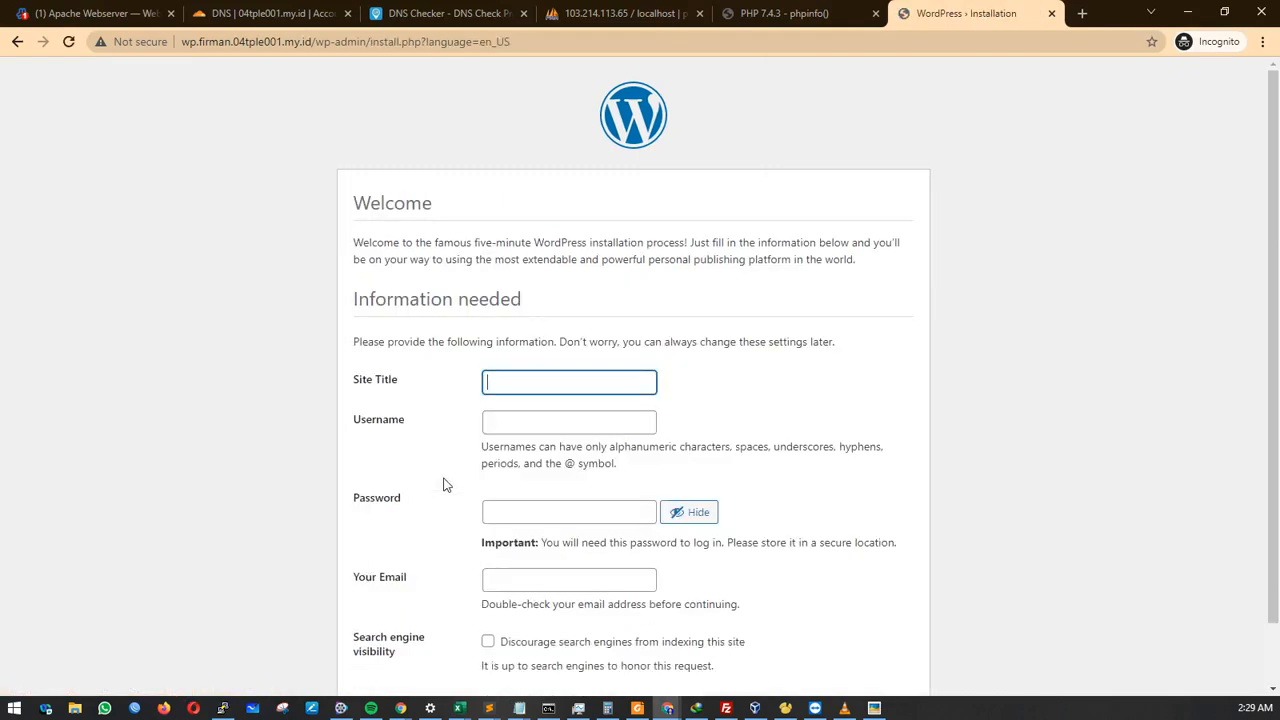
left_click(547, 383)
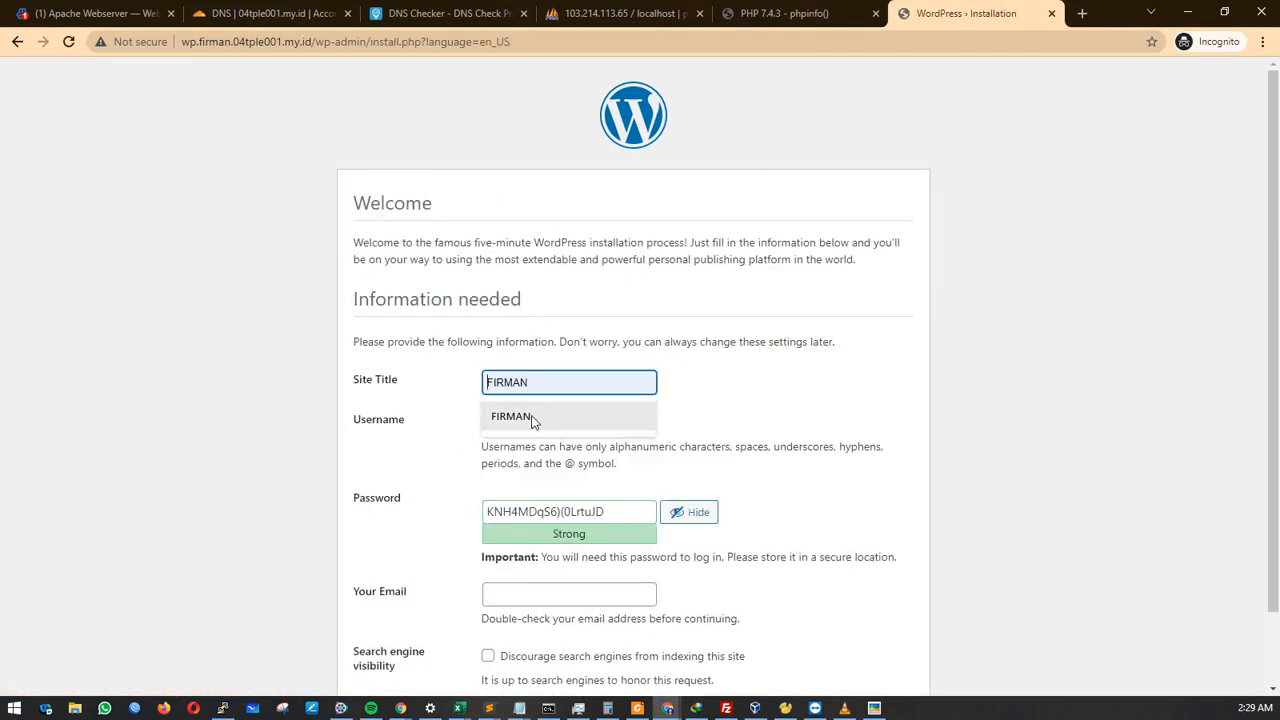
left_click(529, 417)
left_click(534, 421)
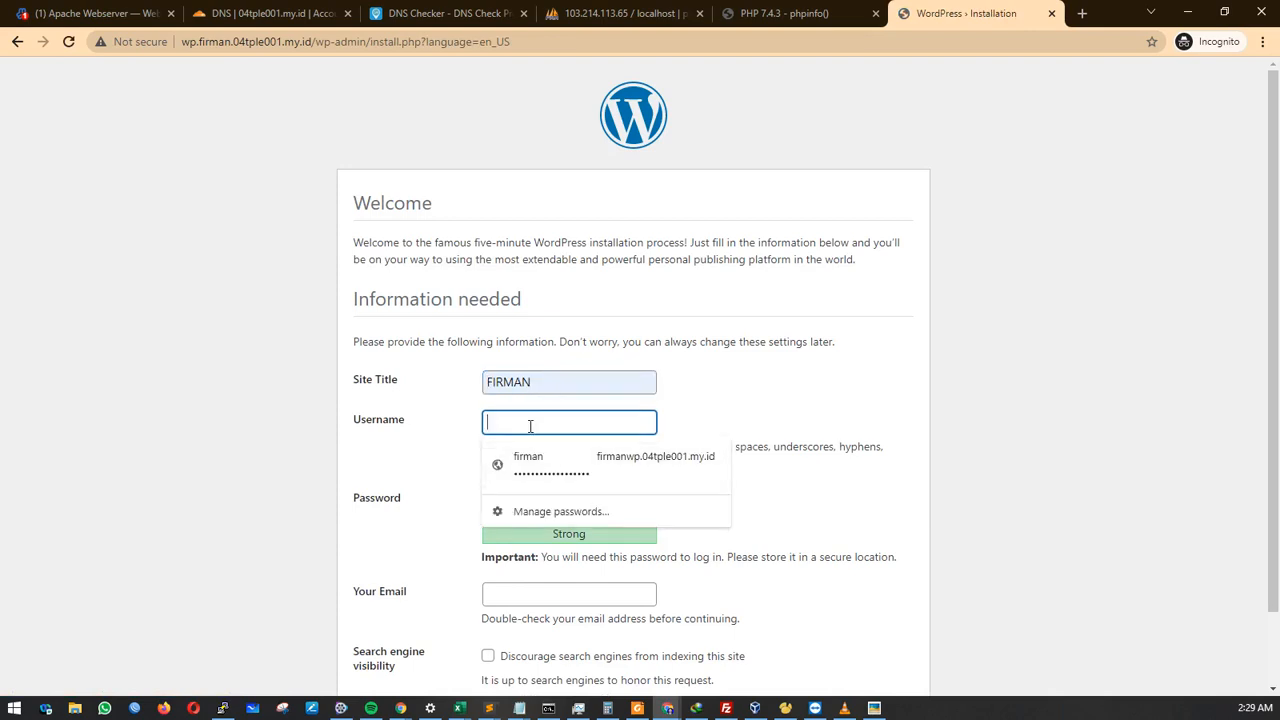
type("firman")
key("Tab")
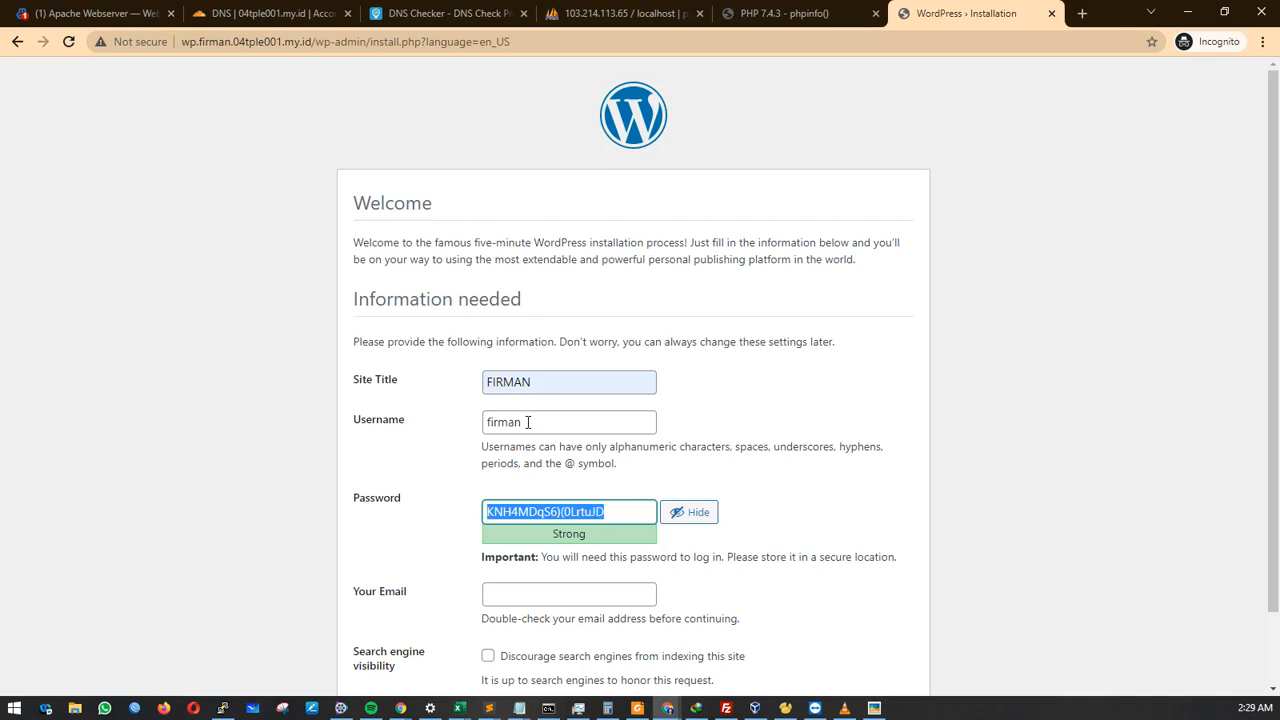
Enter the admin password and fill in the admin e-mail address.
left_click(673, 508)
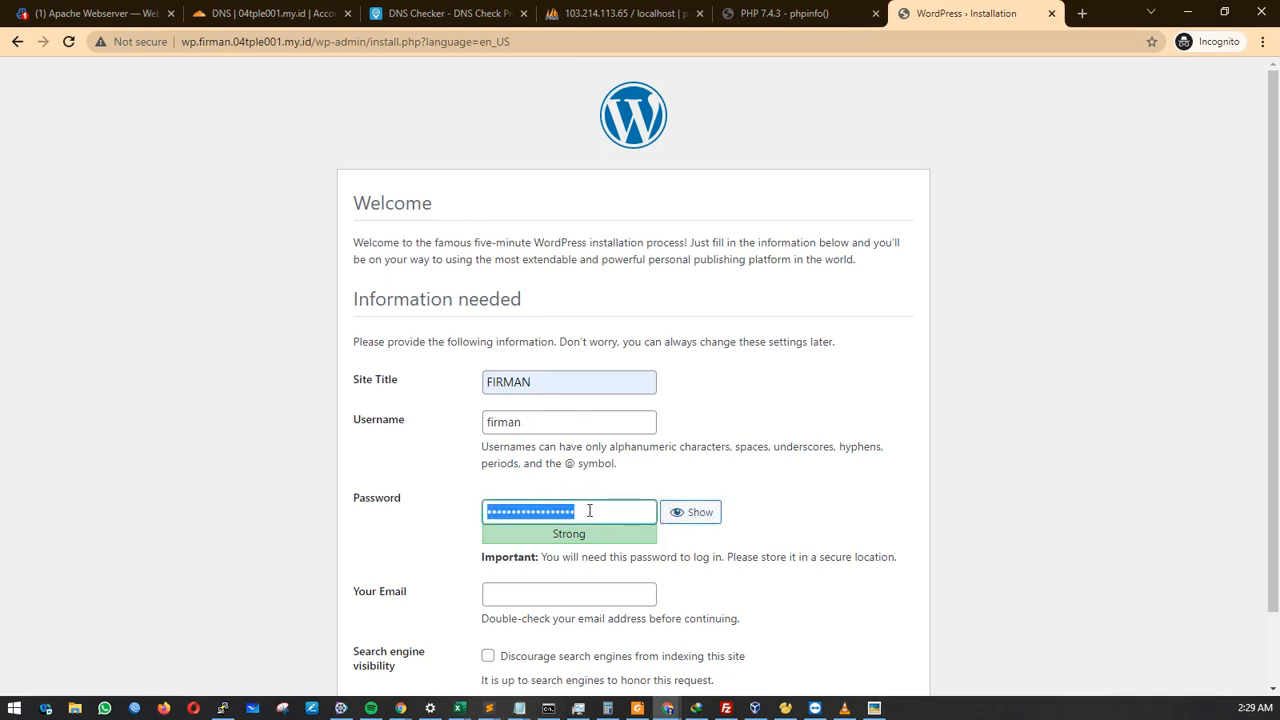
type("fi••••")
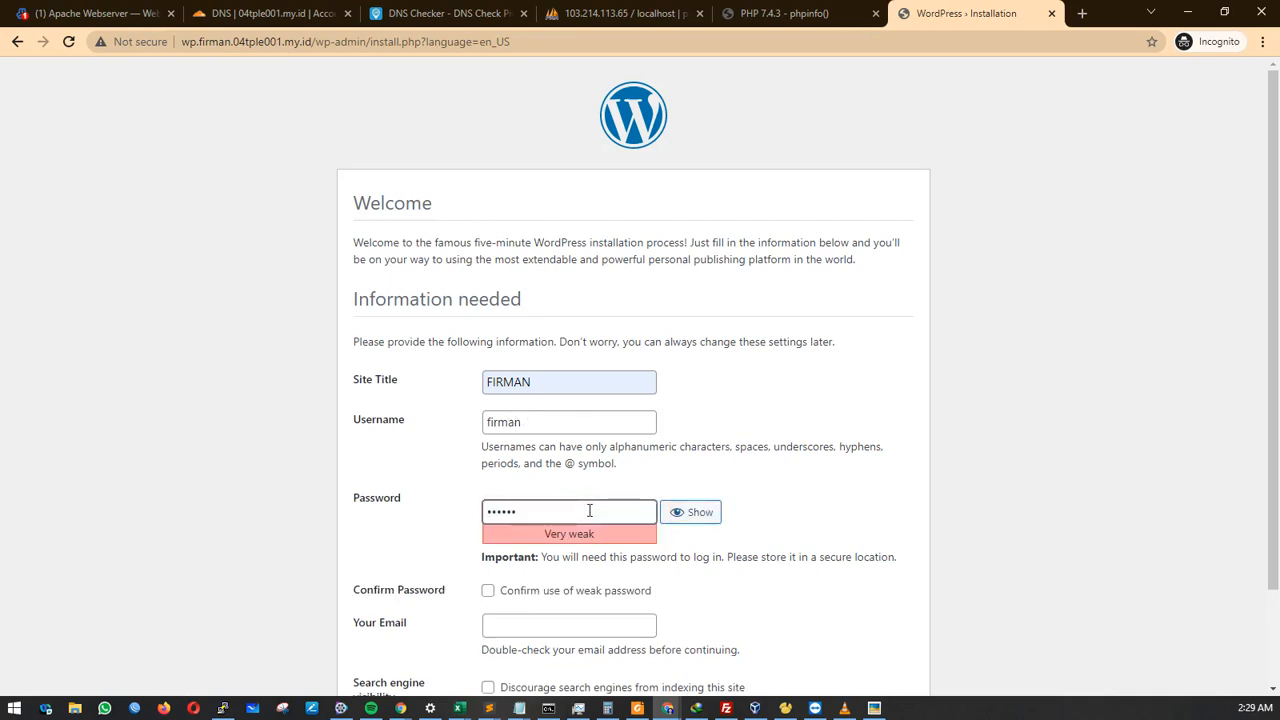
type("••••")
scroll(589, 511, "down", 1)
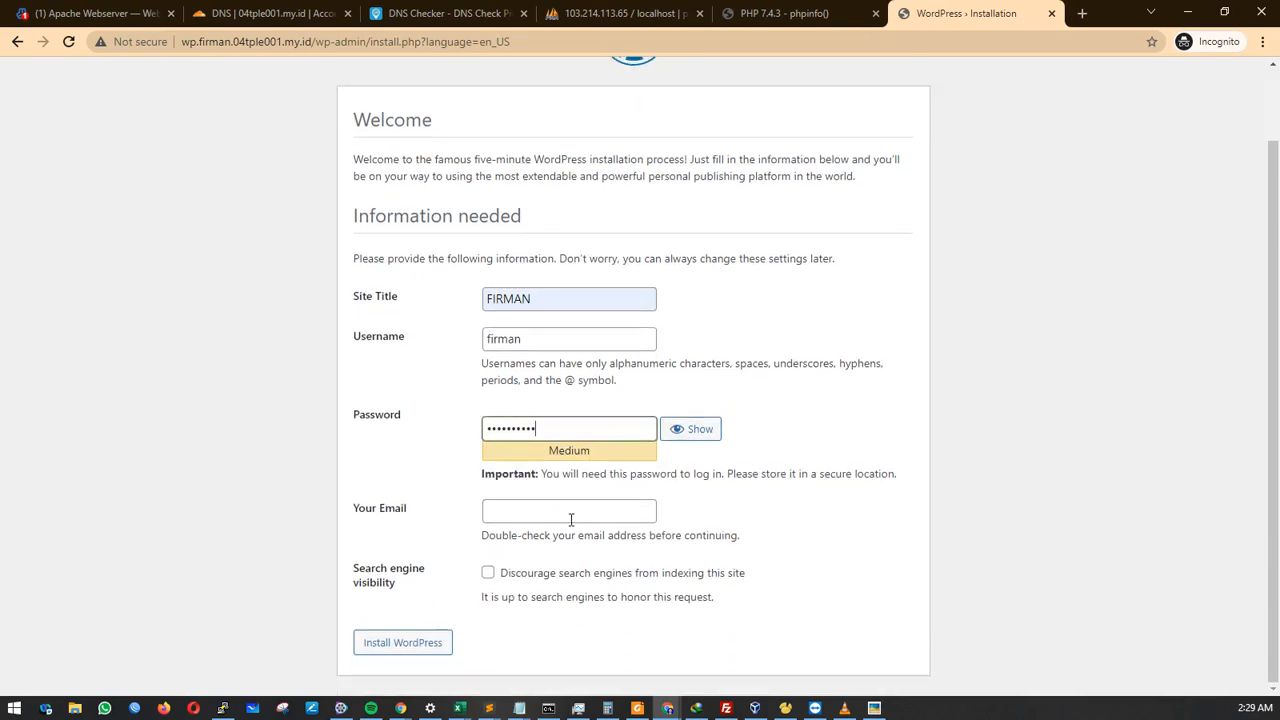
left_click(555, 513)
left_click(556, 545)
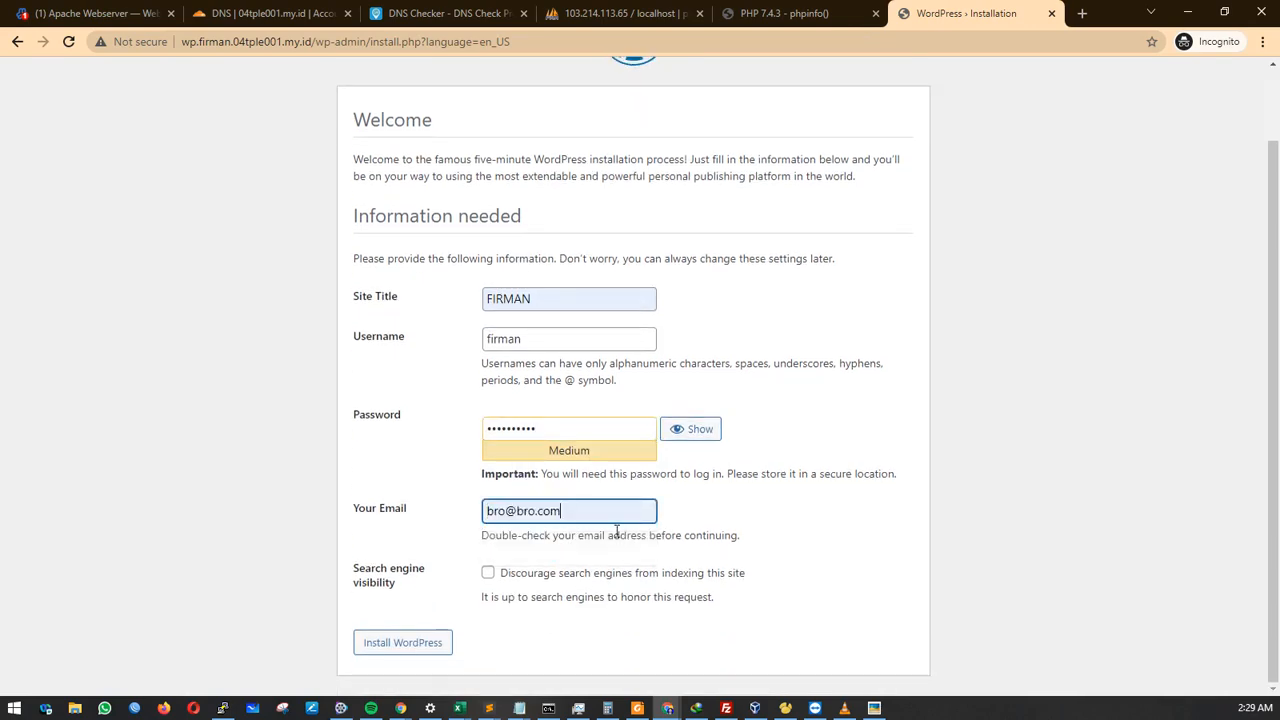
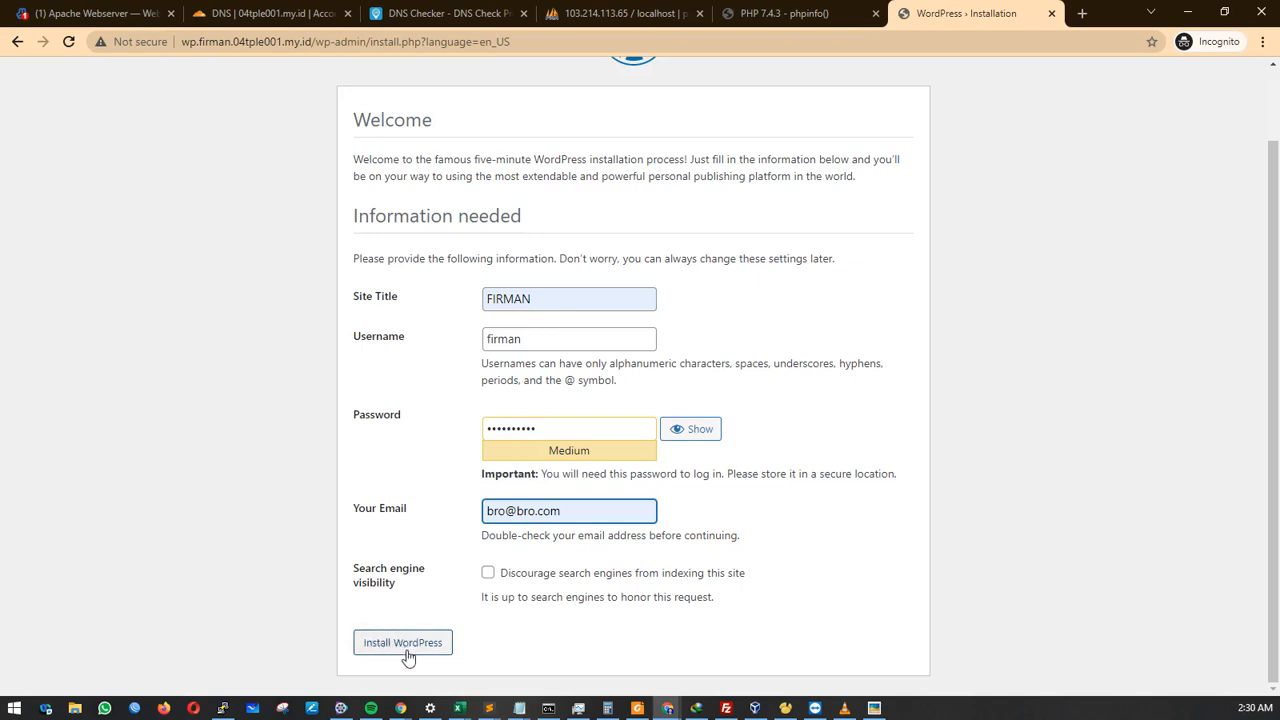
Submit the installation form and confirm the WordPress Success page appears.
left_click(409, 653)
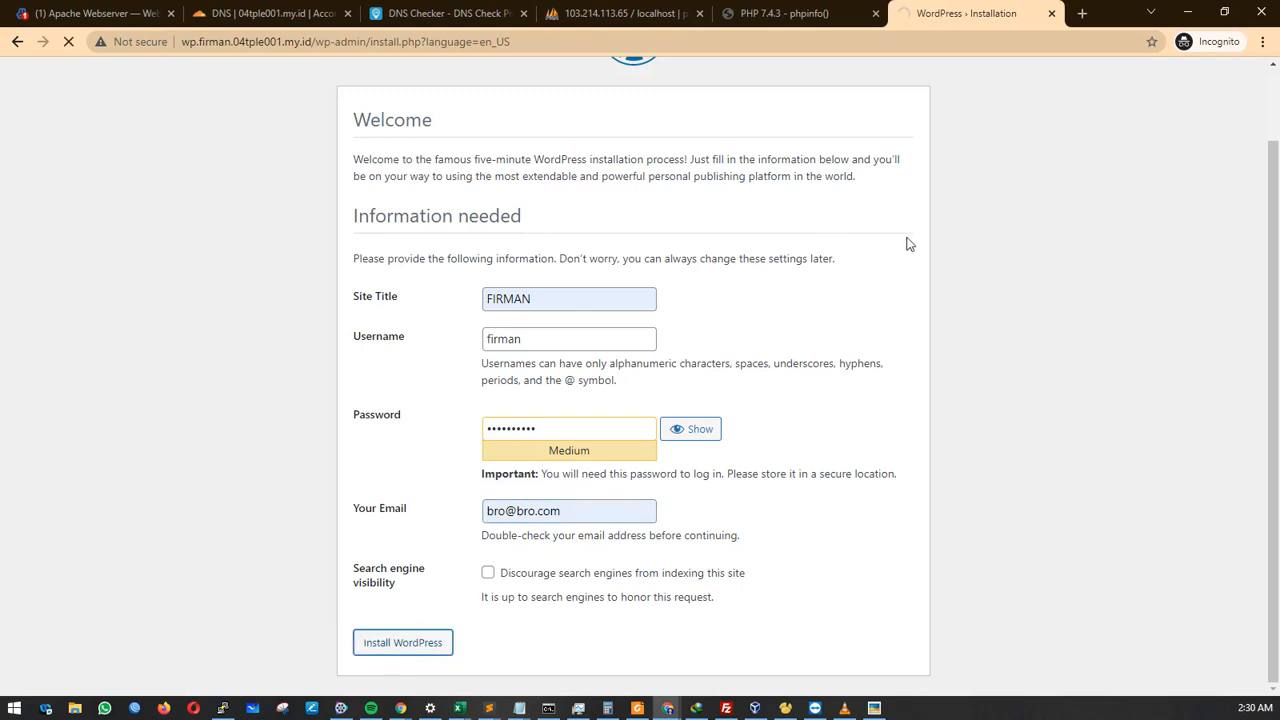
scroll(894, 283, "up", 1)
scroll(889, 283, "down", 1)
scroll(890, 287, "up", 1)
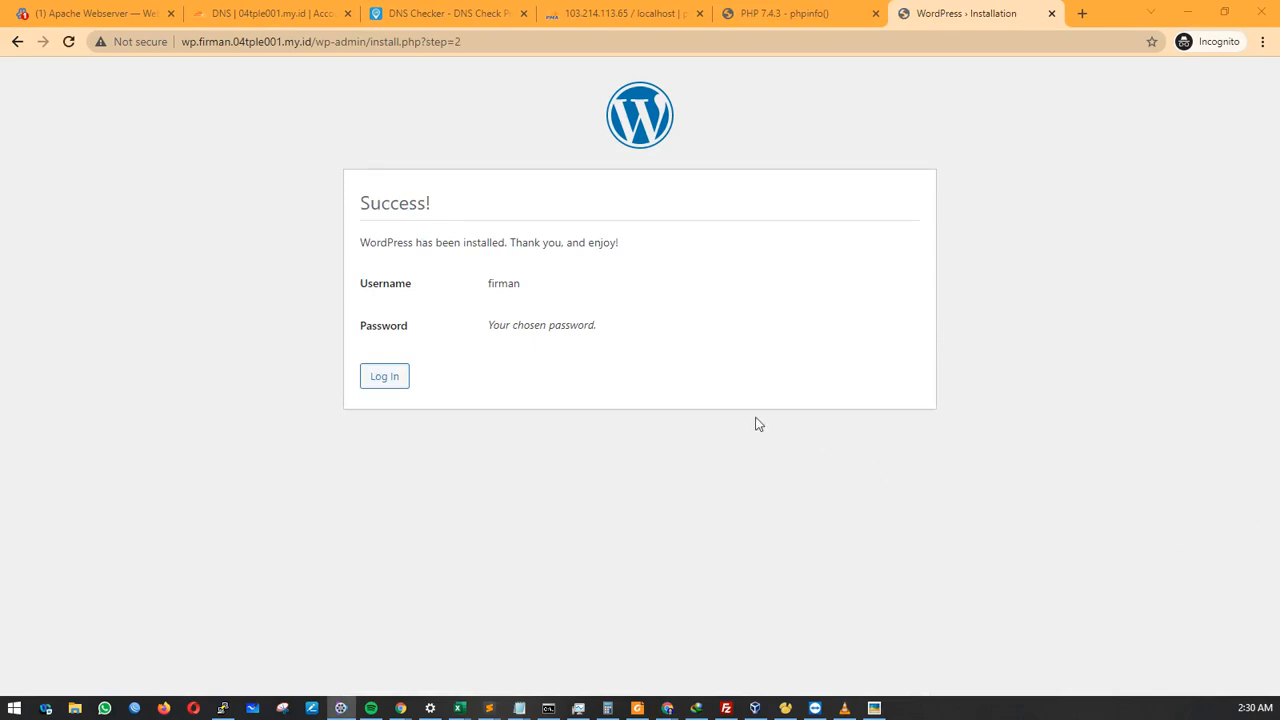
Log in to the WordPress admin using the saved username and password.
left_click(395, 382)
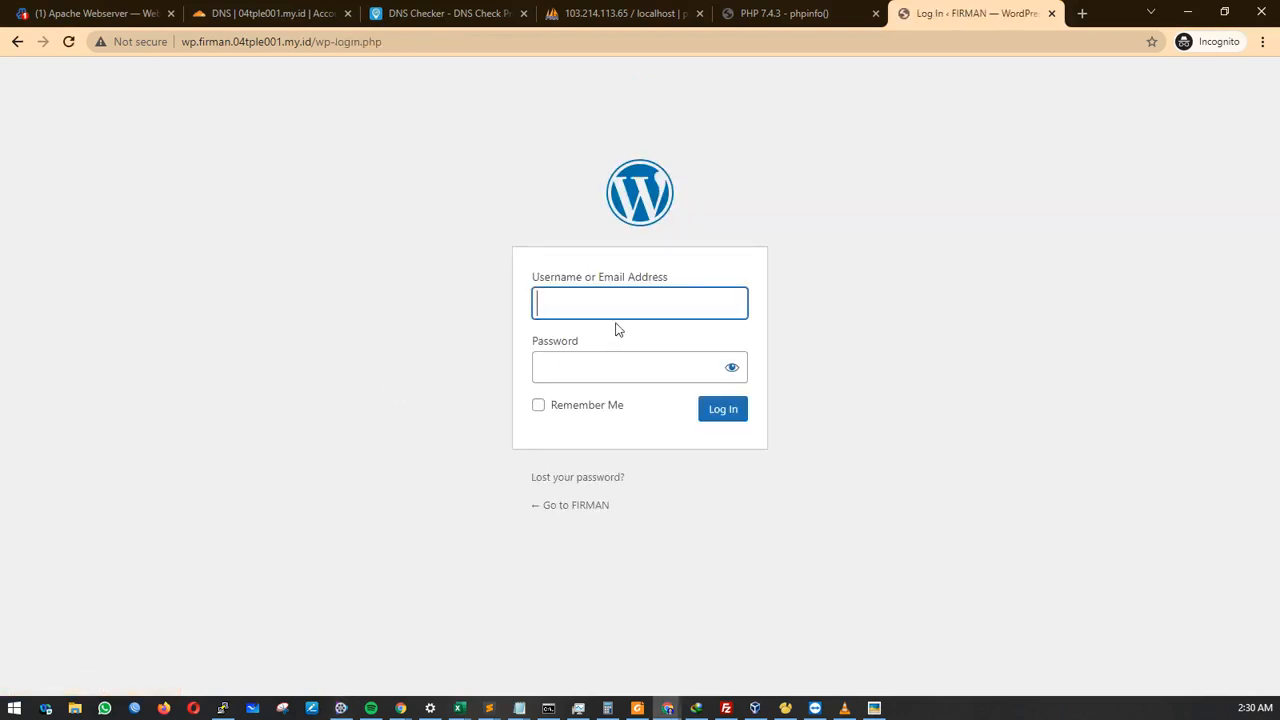
left_click(620, 309)
left_click(620, 337)
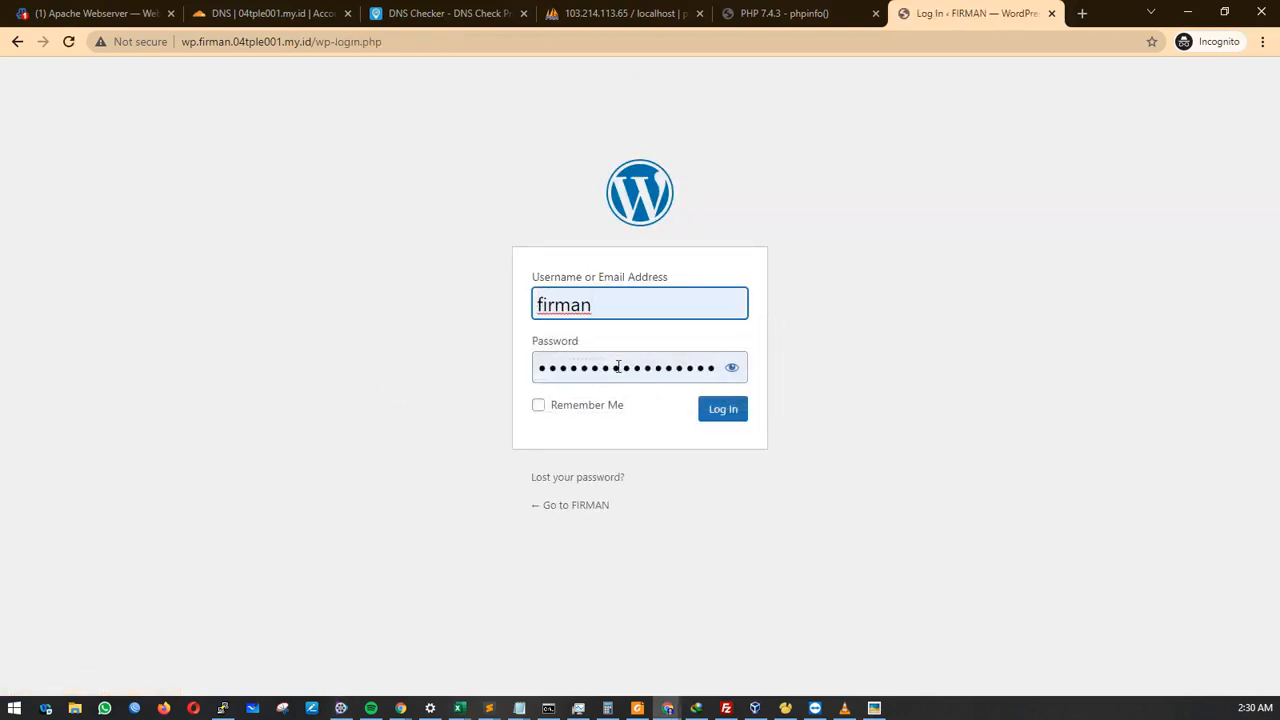
double_click(587, 367)
type("**********")
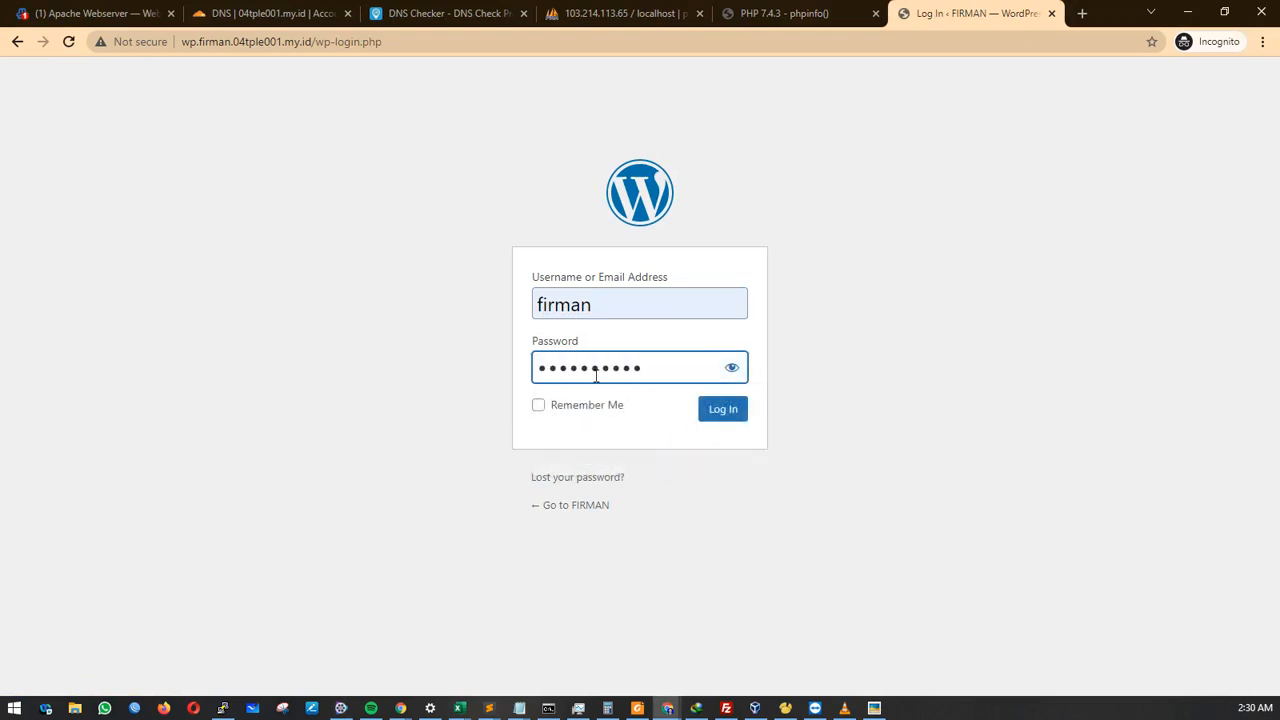
left_click(720, 408)
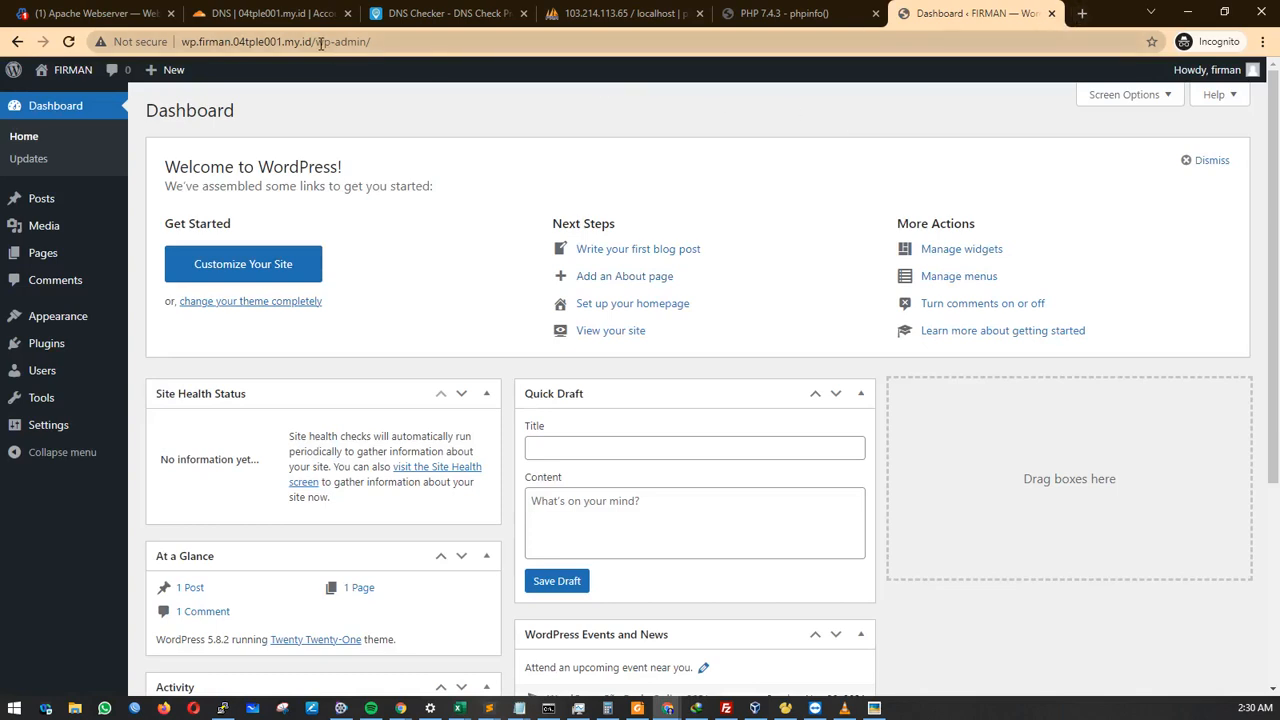
Remove wp-admin/ from the address to load the public front page with Hello world!
left_click_drag(316, 42, 370, 42)
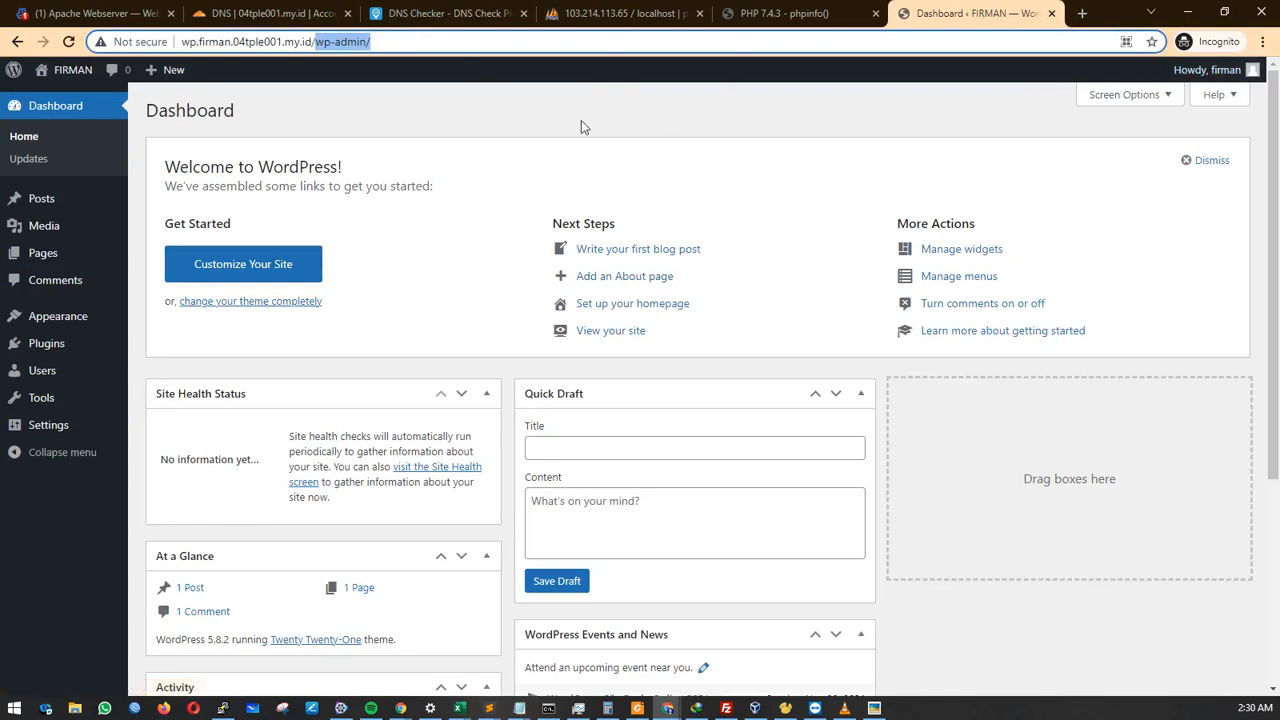
key("BackSpace")
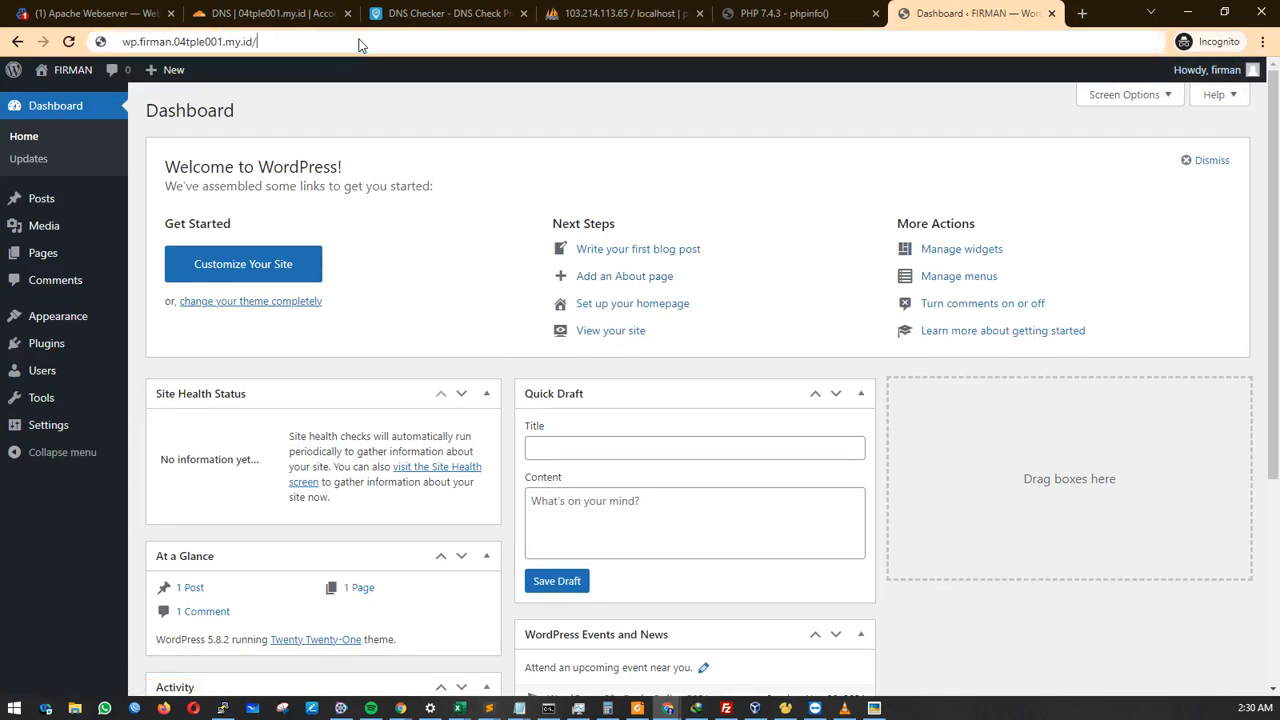
key("Return")
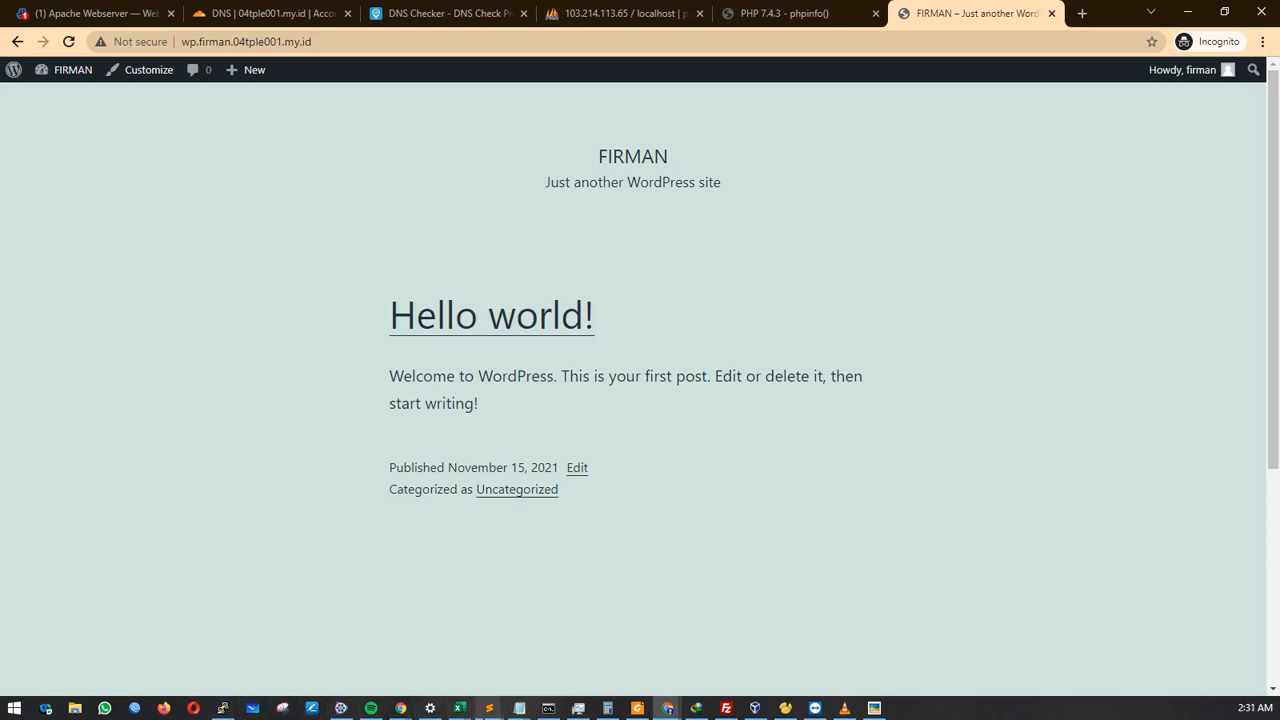
Tick Install Wordpress with a 'v' on line 21, leaving step 7 Install SSL Let's Encrypt next.
mouse_move(489, 708)
left_click(488, 640)
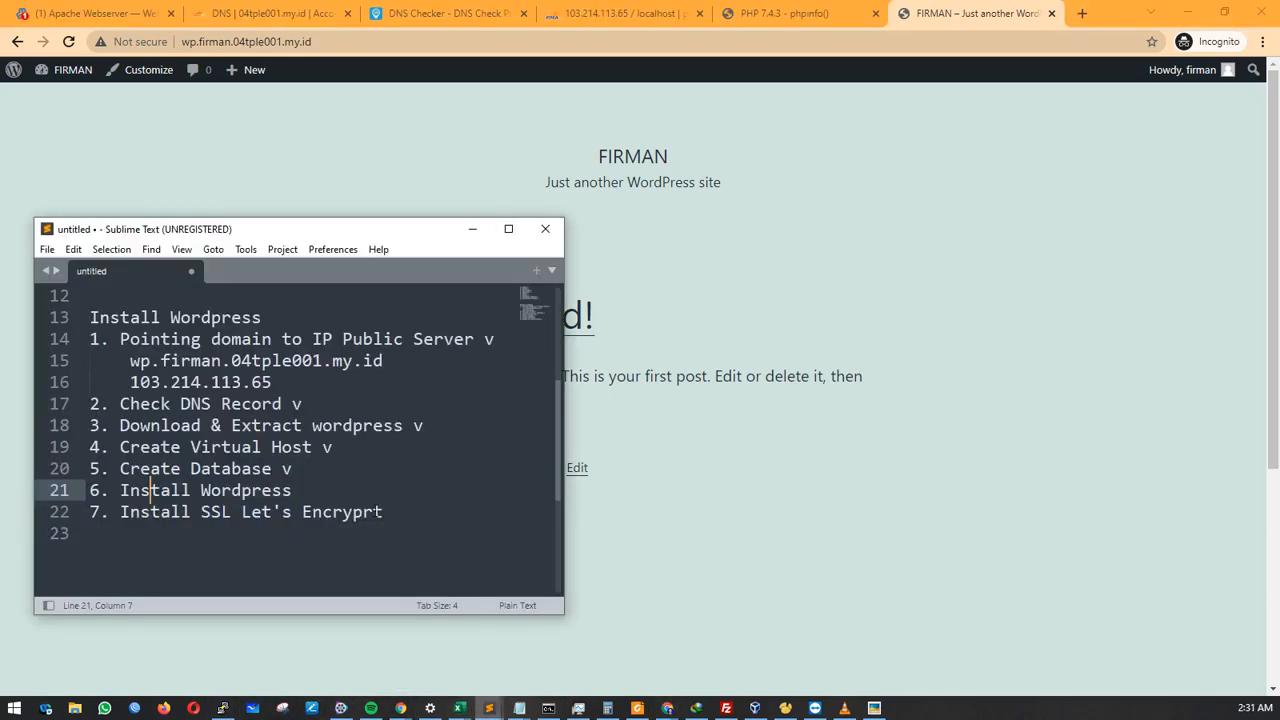
left_click(369, 499)
type("v")
left_click_drag(381, 512, 119, 513)
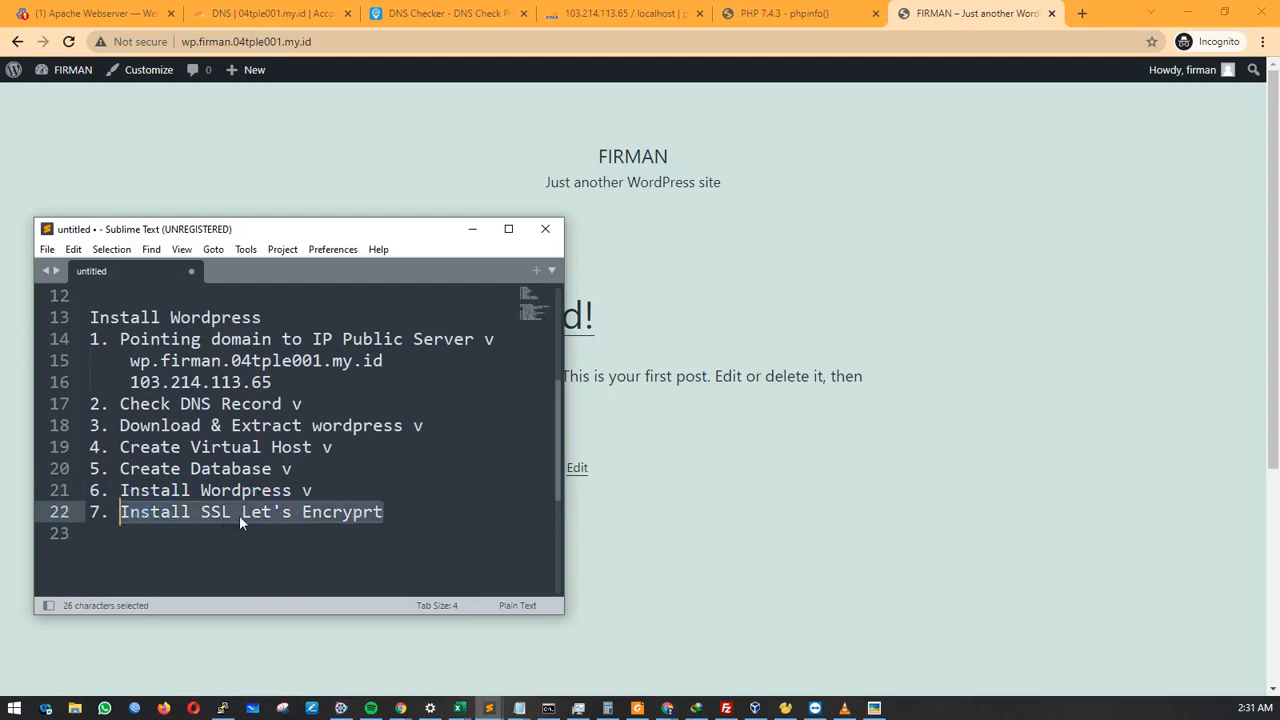
left_click(382, 513)
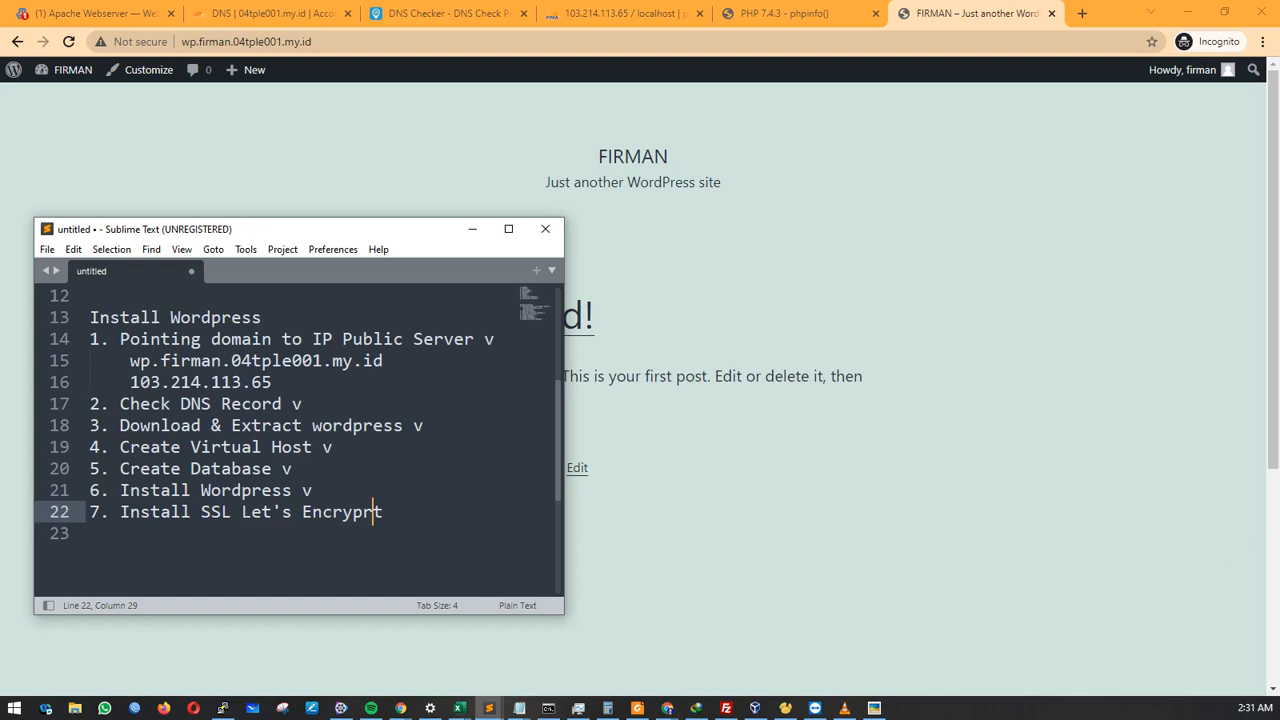
key("alt+Tab")
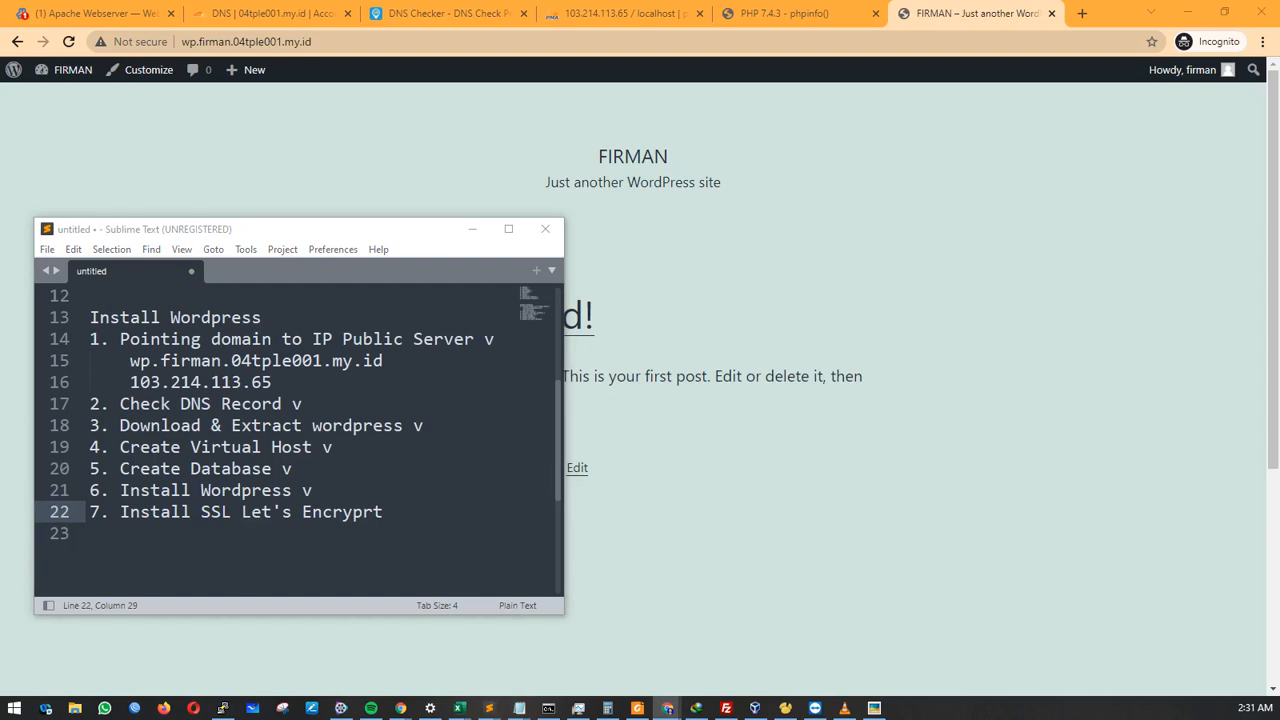
left_click(378, 512)
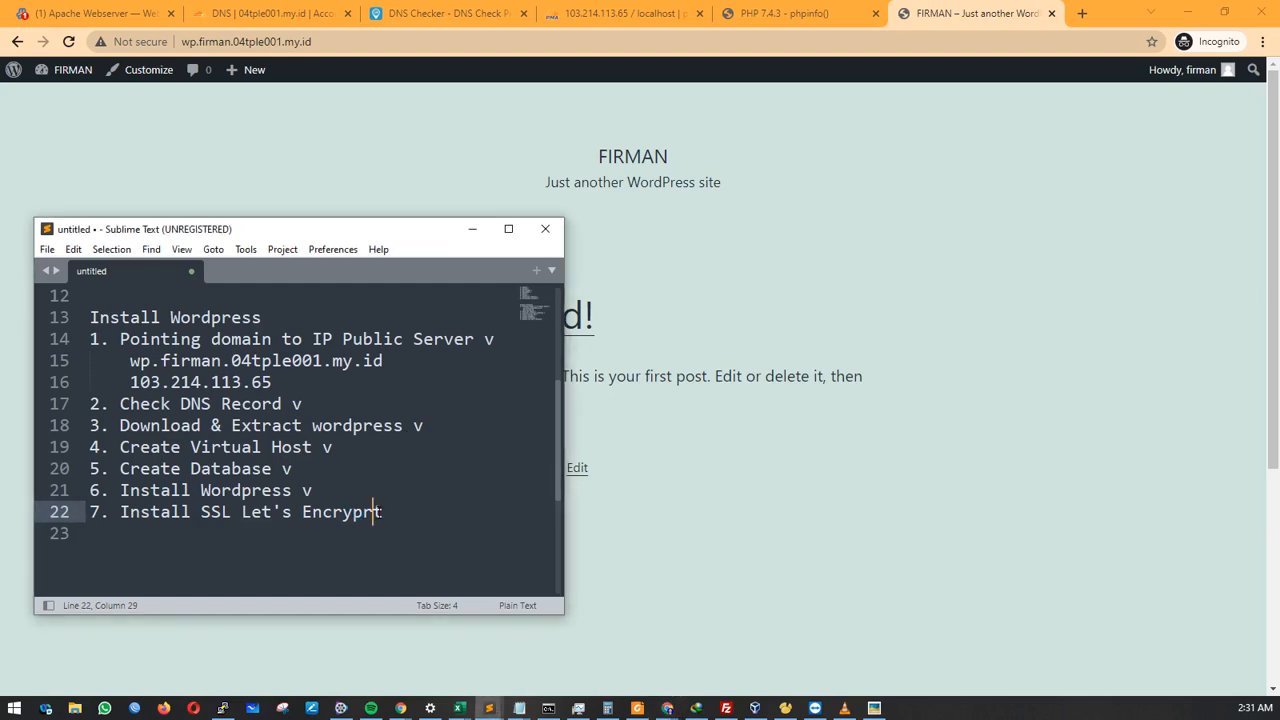
left_click(846, 304)
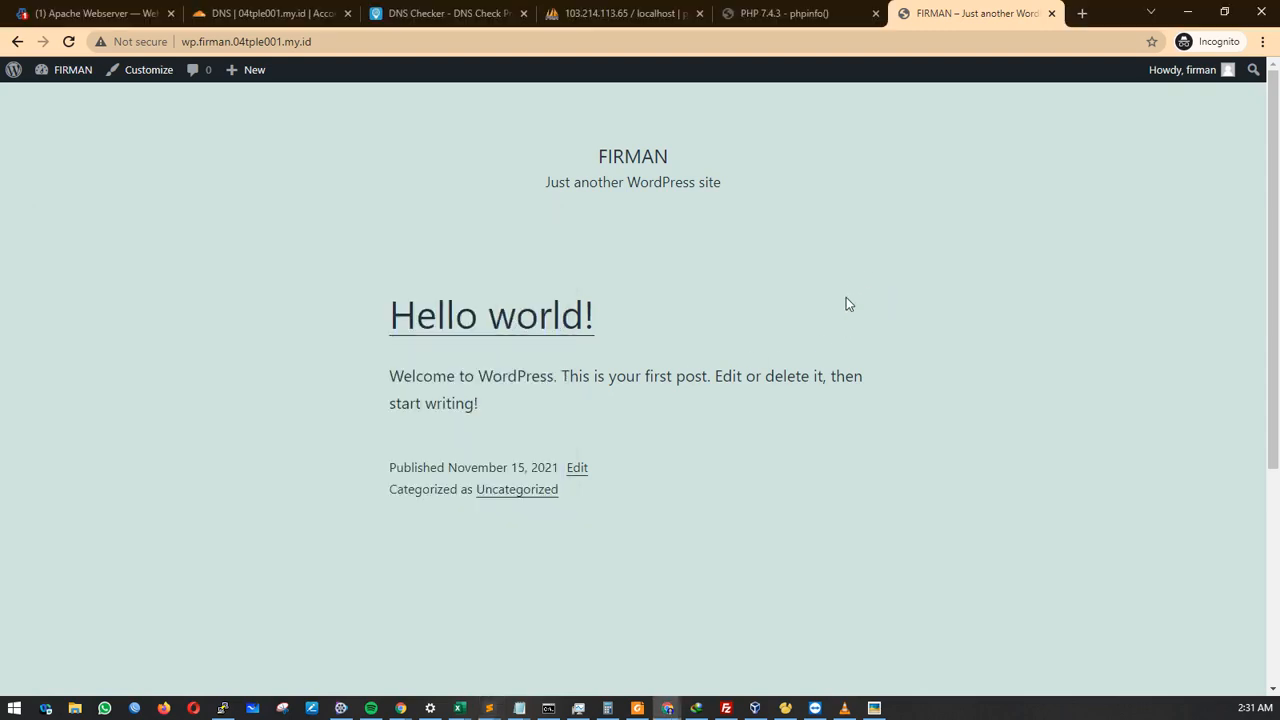
left_click(225, 709)
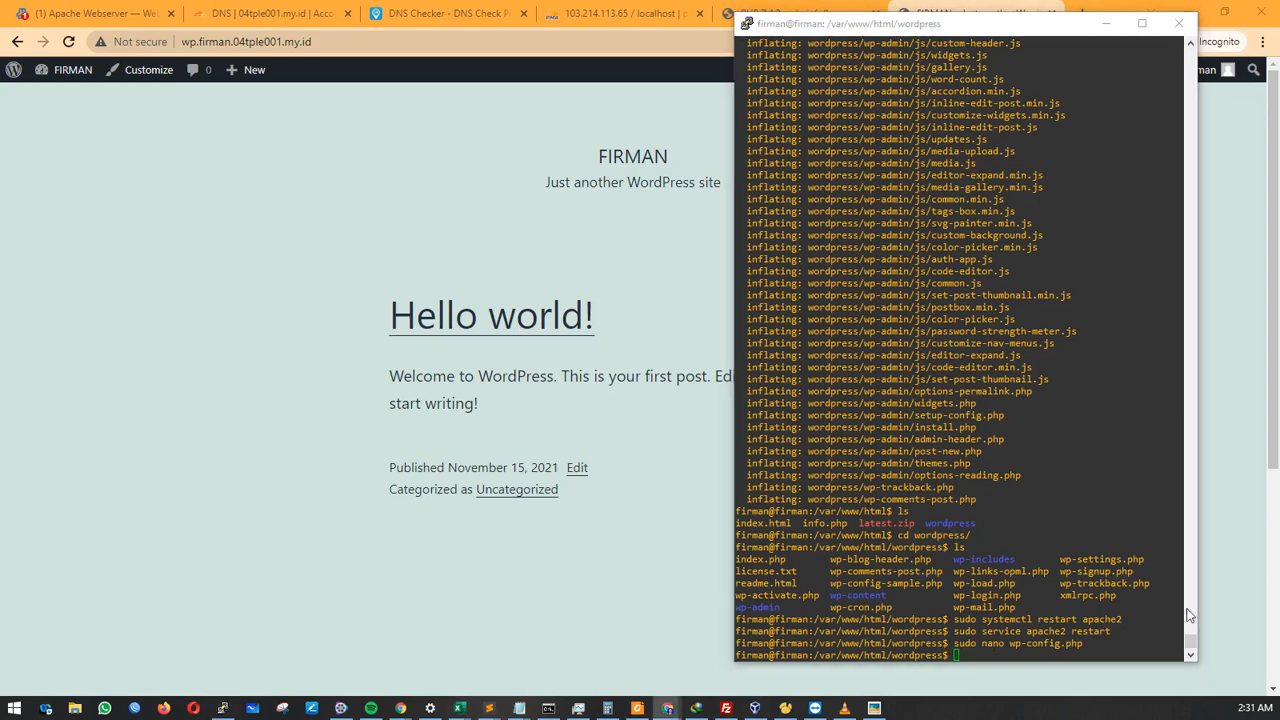
left_click(1041, 612)
type("sudo ")
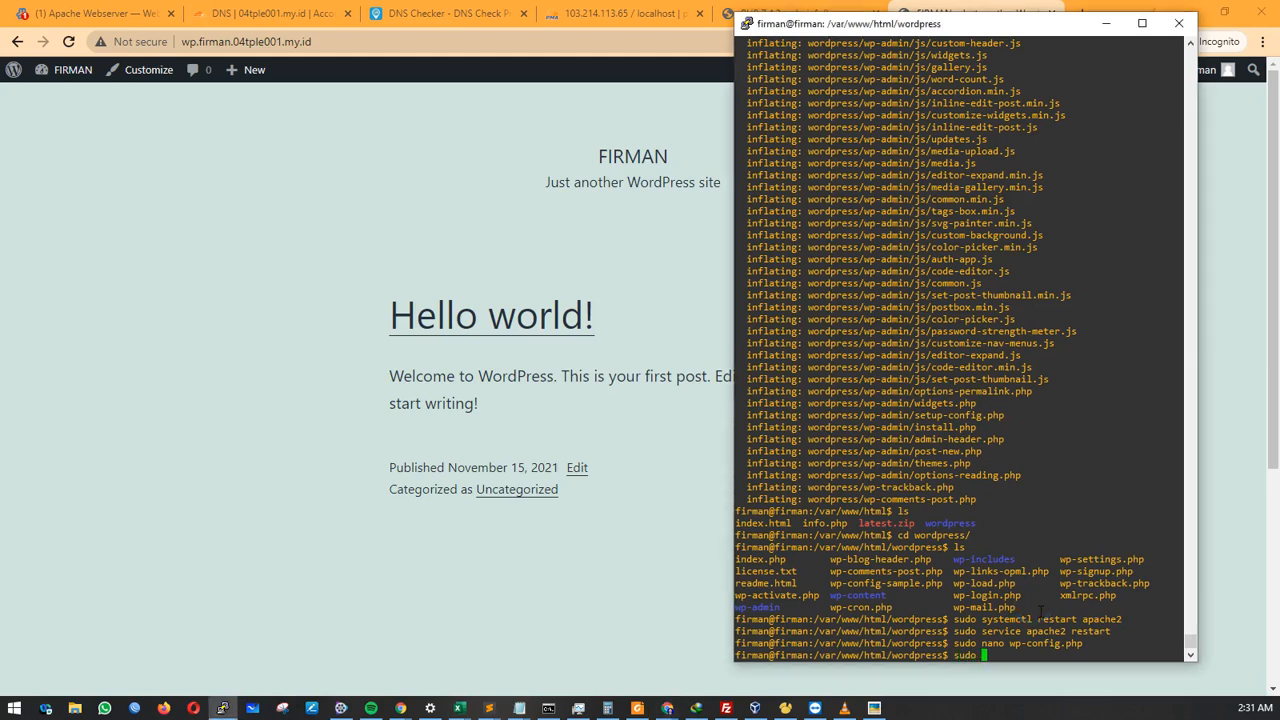
type("certbot --apache -d")
left_click_drag(733, 500, 599, 506)
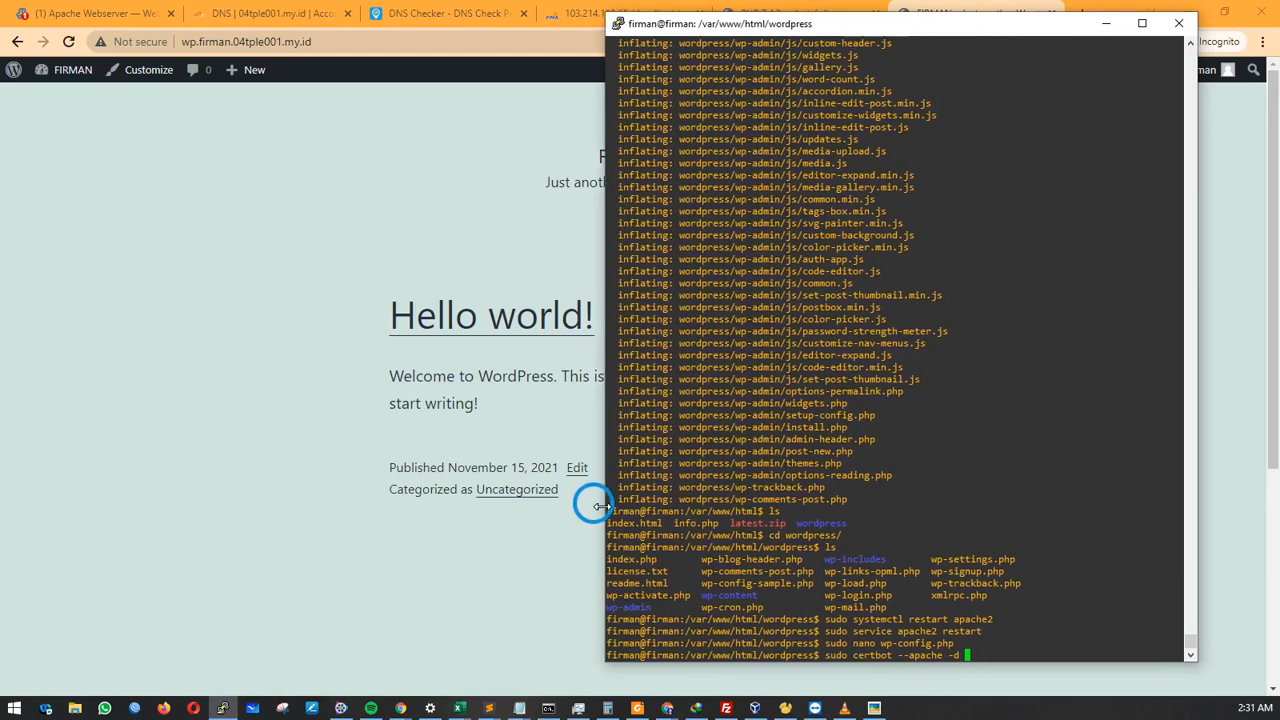
left_click_drag(310, 41, 180, 40)
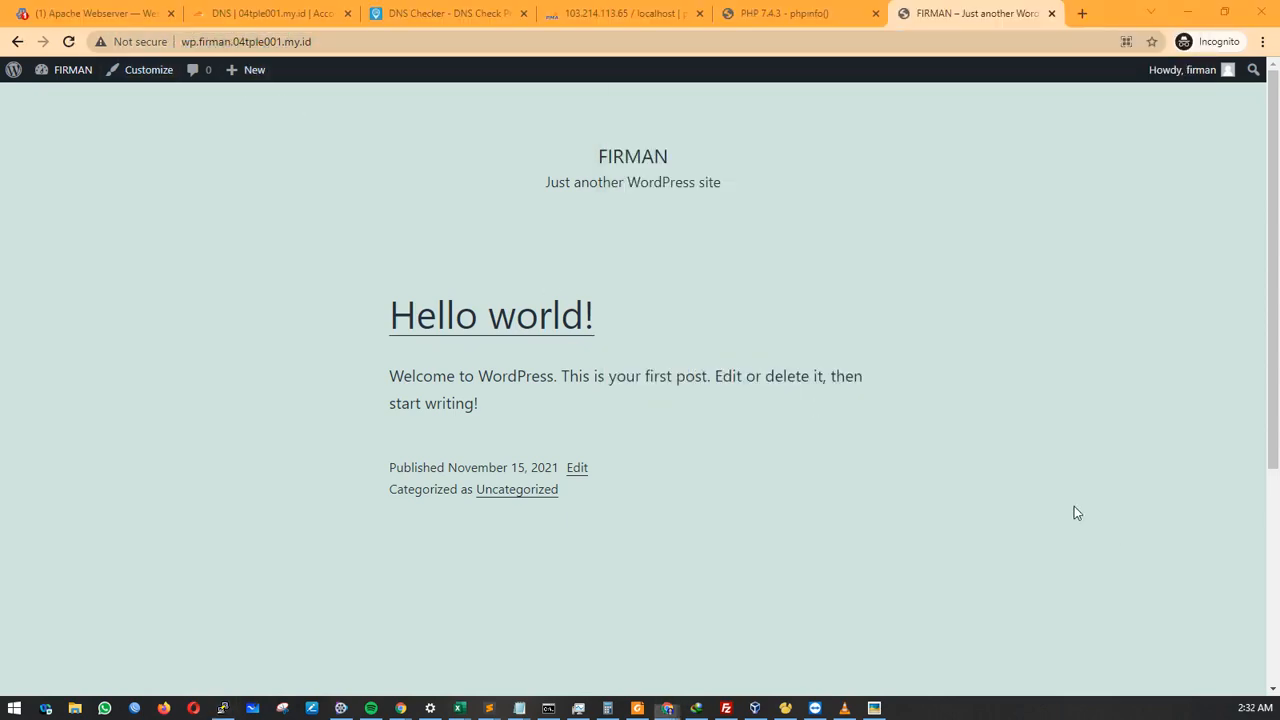
key("alt+Tab")
right_click(1003, 592)
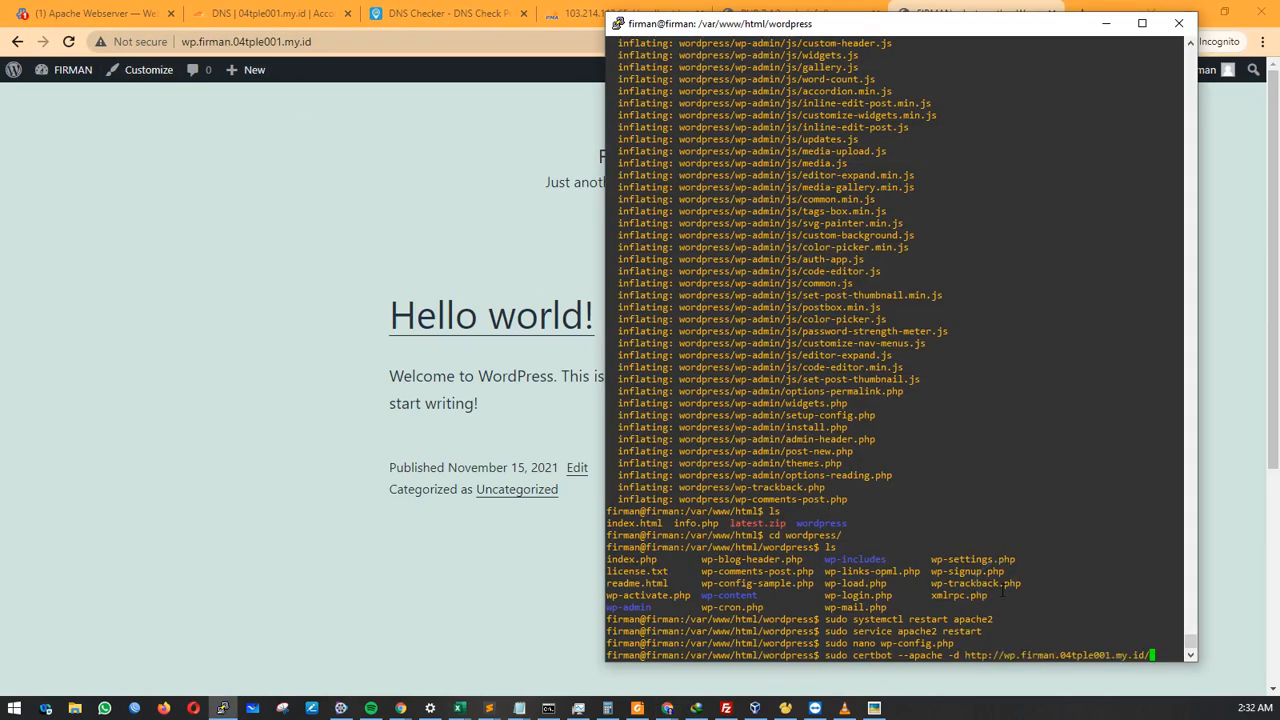
key("BackSpace")
key("Left")
key("Left")
key("Left")
key("Left")
key("Left")
key("Left")
key("Left")
key("Left")
key("Left")
key("Left")
key("Left")
key("Left")
key("Left")
key("Left")
key("Left")
key("Left")
key("Left")
key("Left")
key("Left")
key("Left")
key("Left")
key("Left")
key("BackSpace")
key("BackSpace")
key("BackSpace")
key("BackSpace")
key("BackSpace")
key("BackSpace")
key("BackSpace")
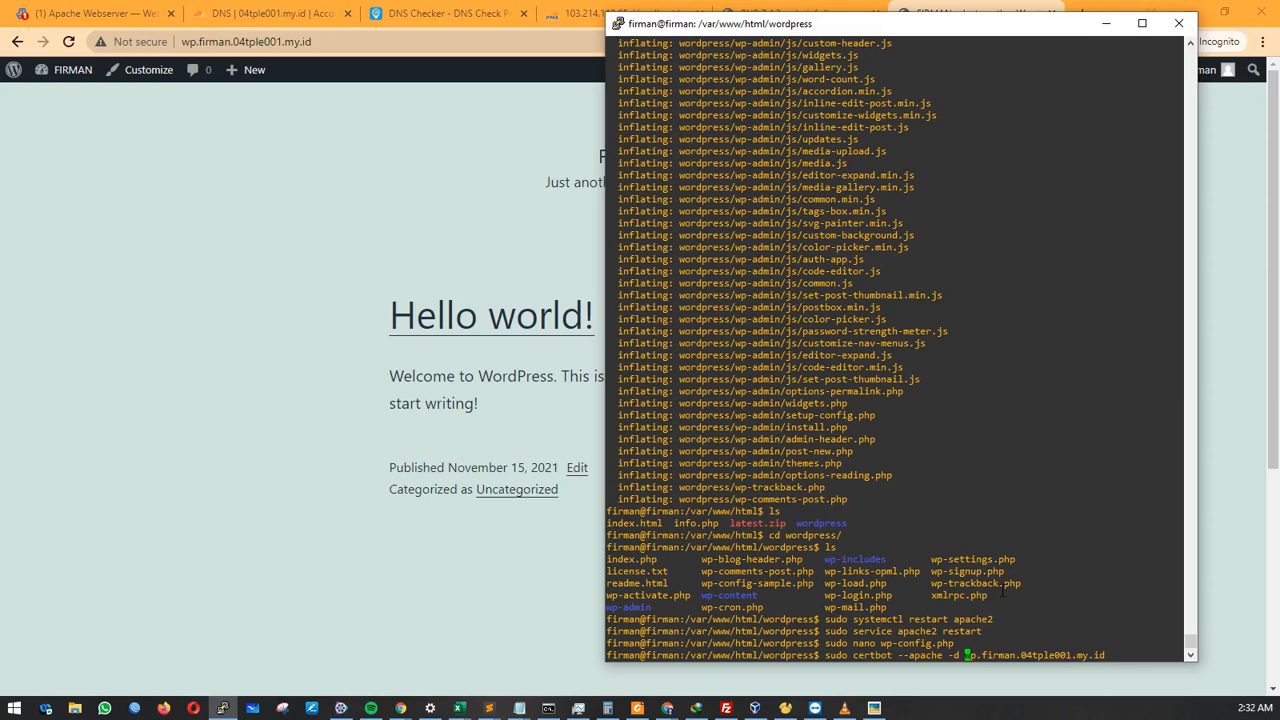
key("End")
key("Return")
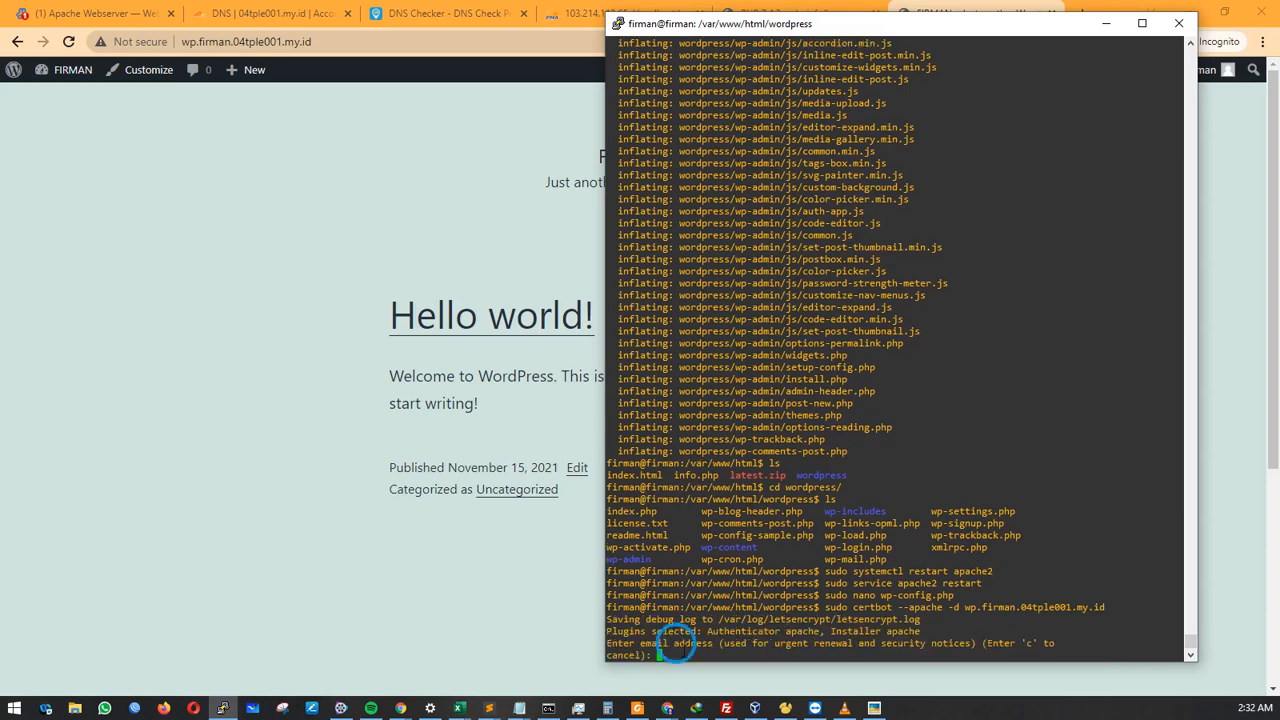
Register a contact e-mail address, agree to the terms with A, and answer Y to sharing.
type("bro@bro.com")
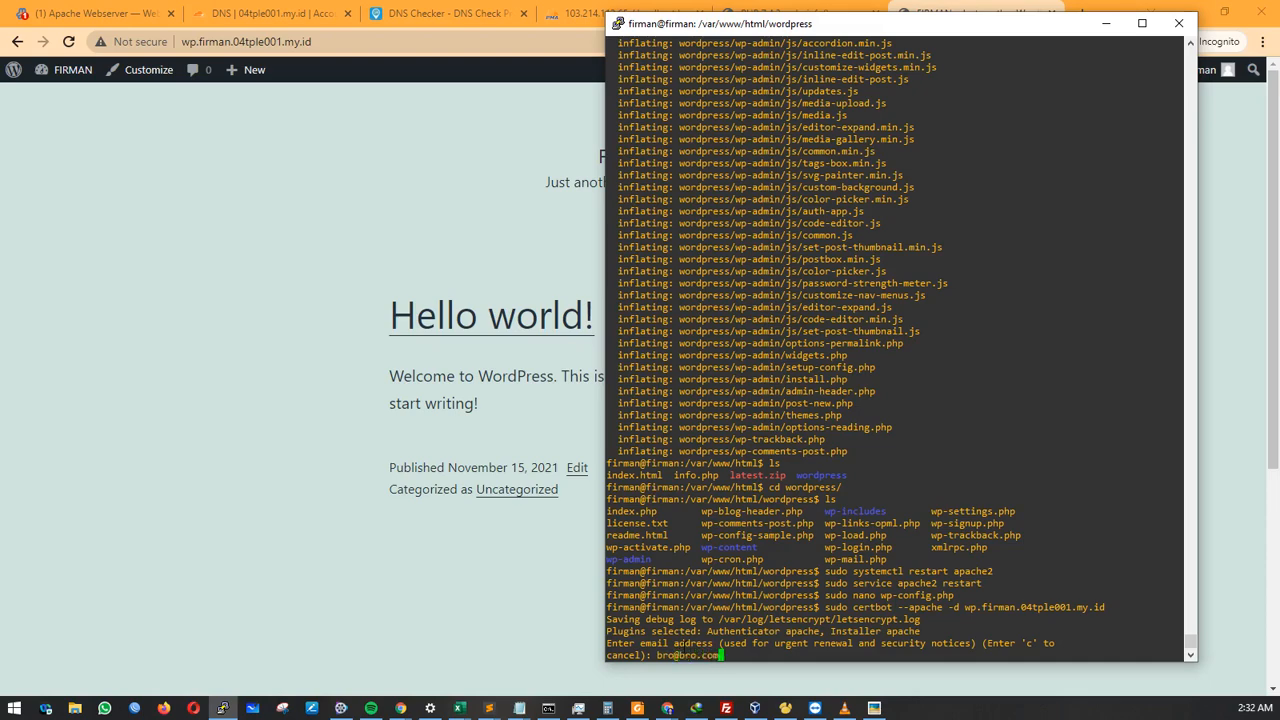
key("Return")
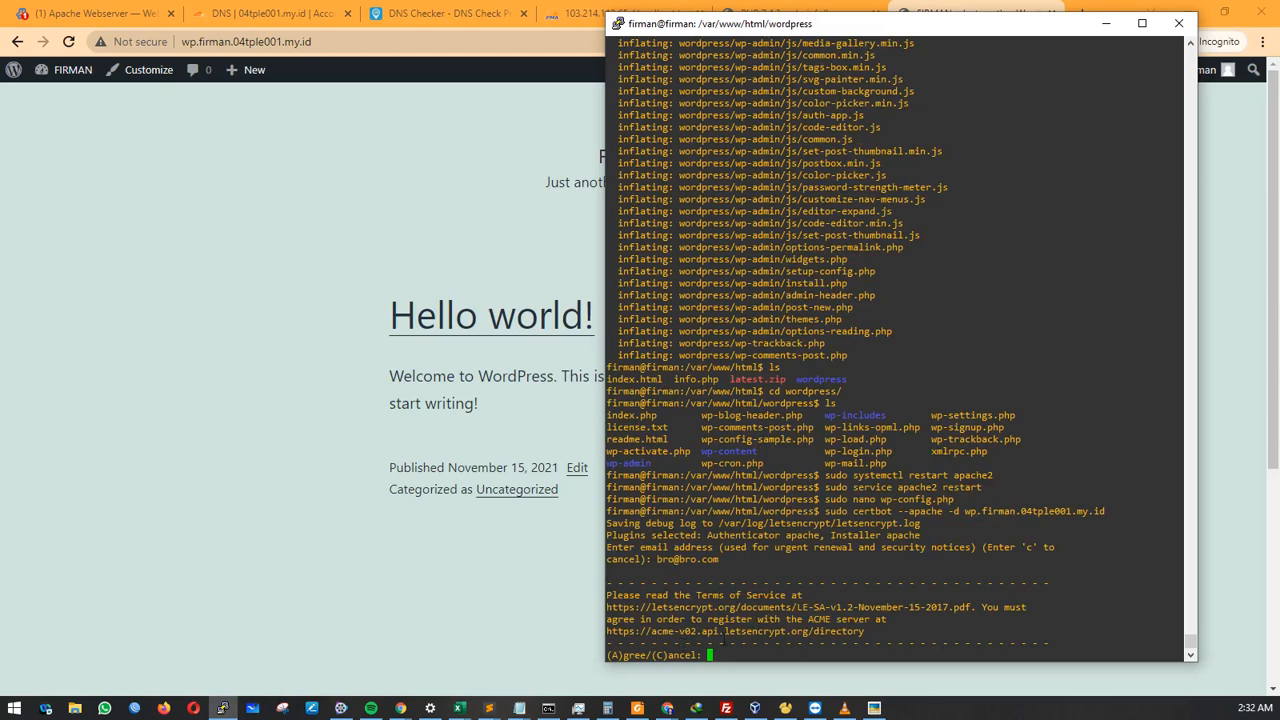
type("a")
key("Return")
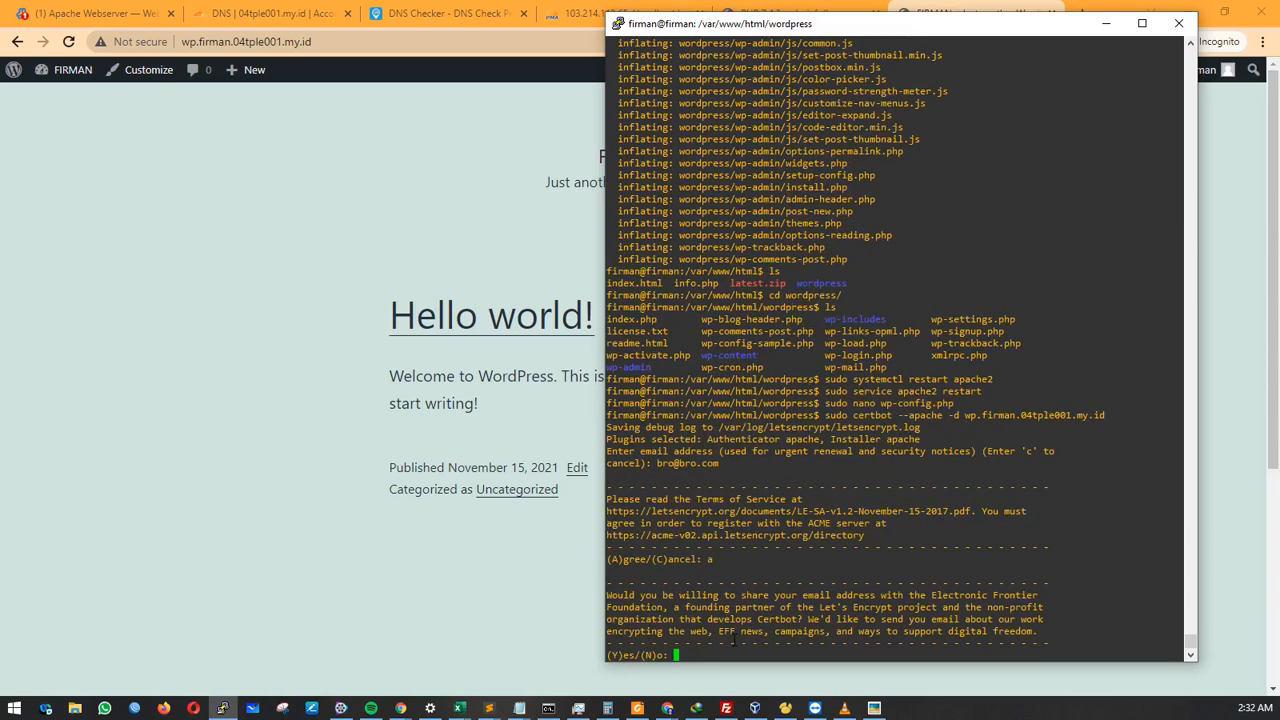
type("y")
key("Return")
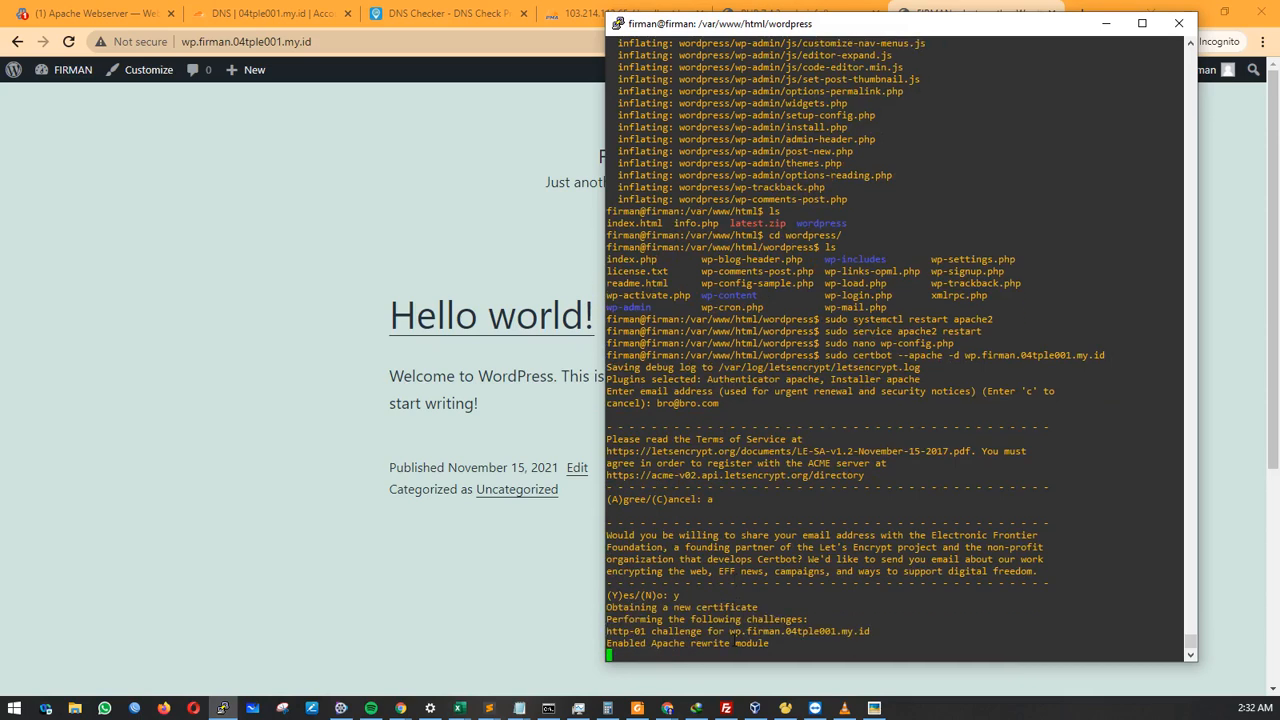
left_click_drag(600, 553, 514, 557)
Choose option 2 to redirect all HTTP traffic to HTTPS, then return to the browser.
left_click(734, 523)
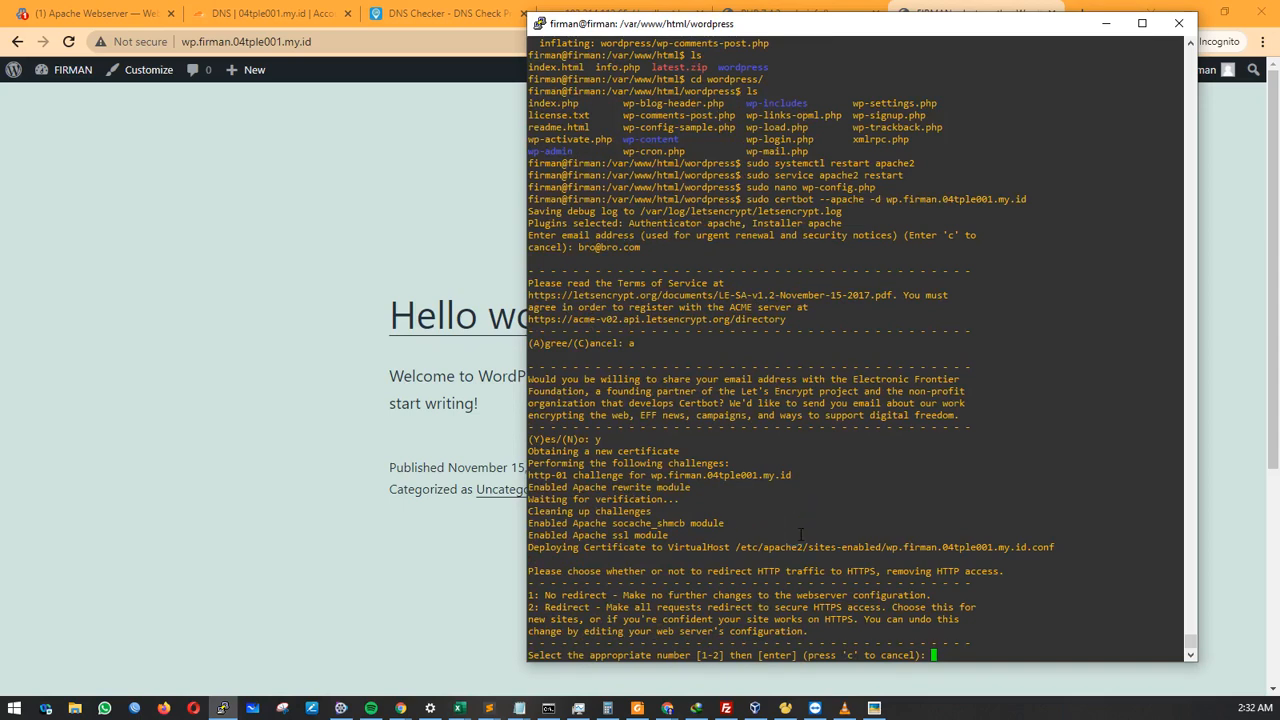
type("2")
key("Return")
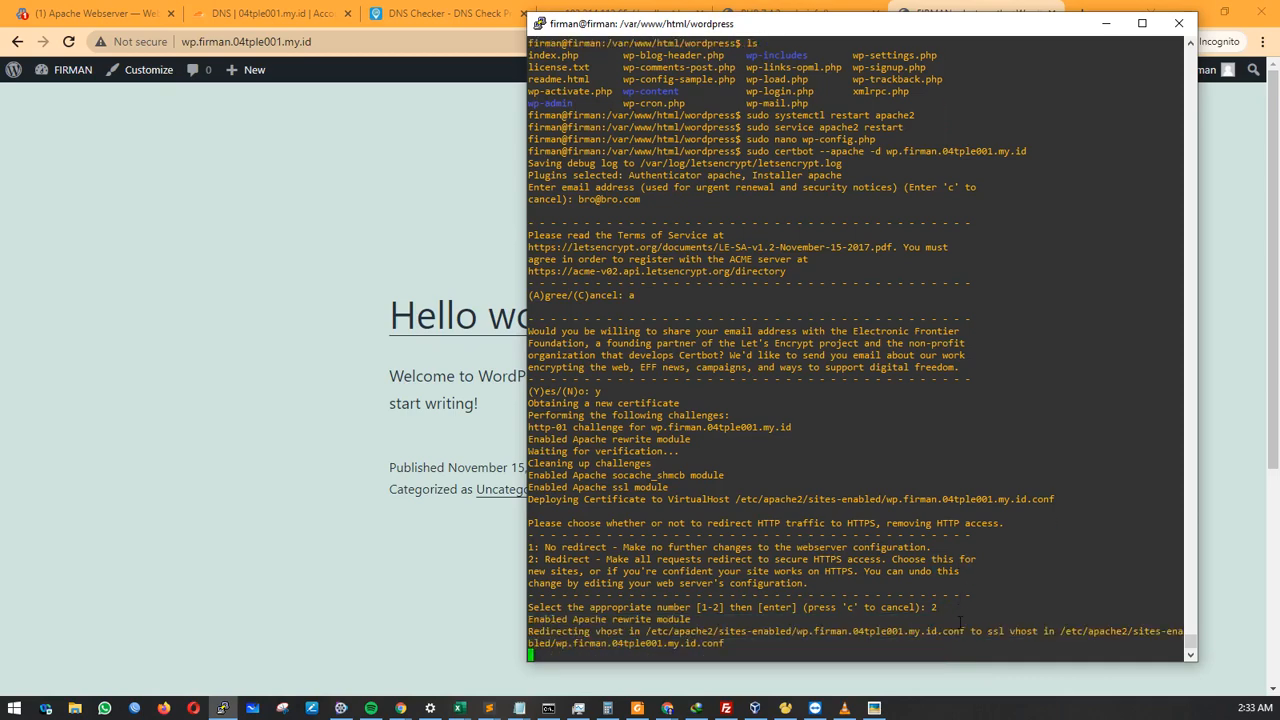
left_click(376, 332)
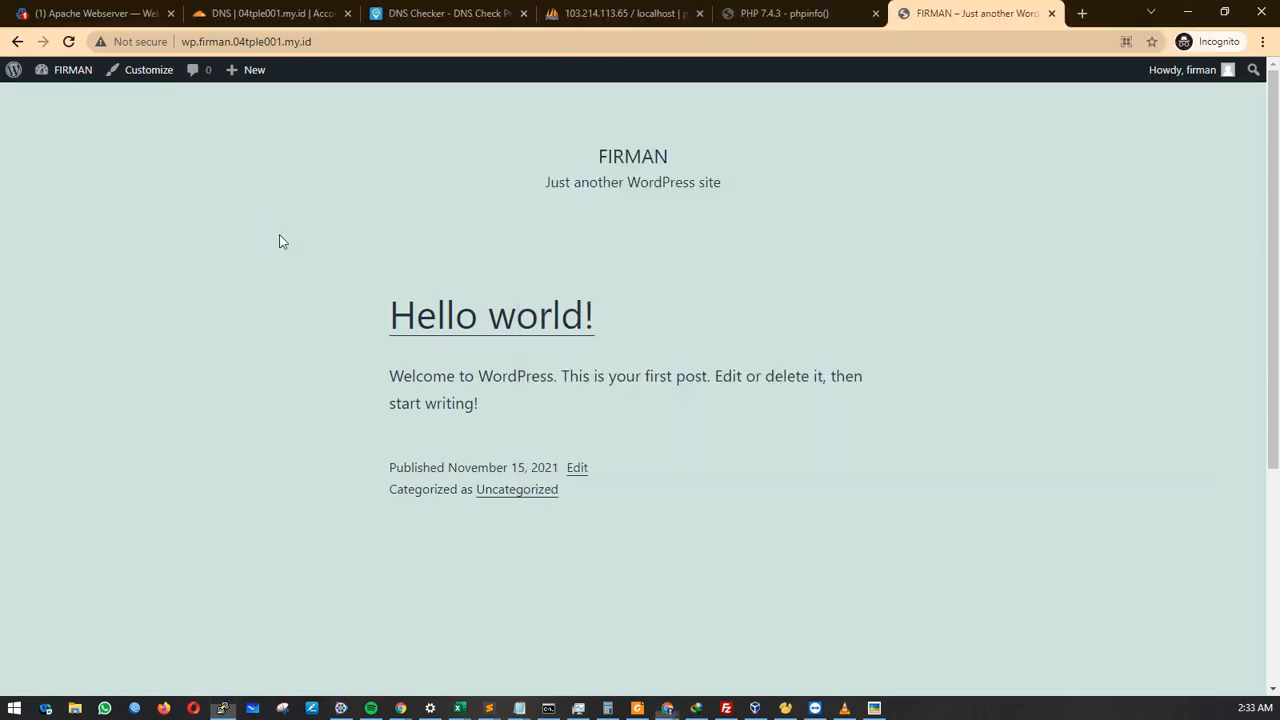
Reload the site and verify its Let's Encrypt R3 certificate, valid 11/16/2021–2/14/2022, for wp.firman.04tple001.my.id.
left_click(70, 43)
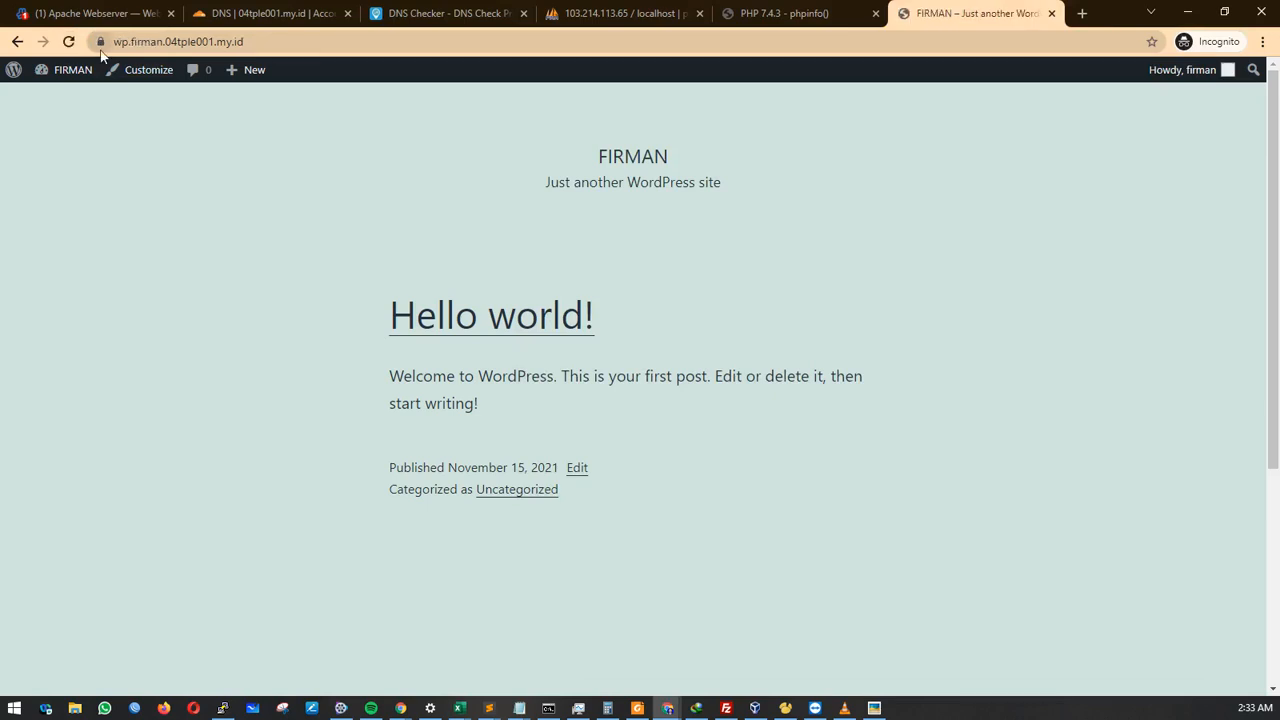
left_click(101, 44)
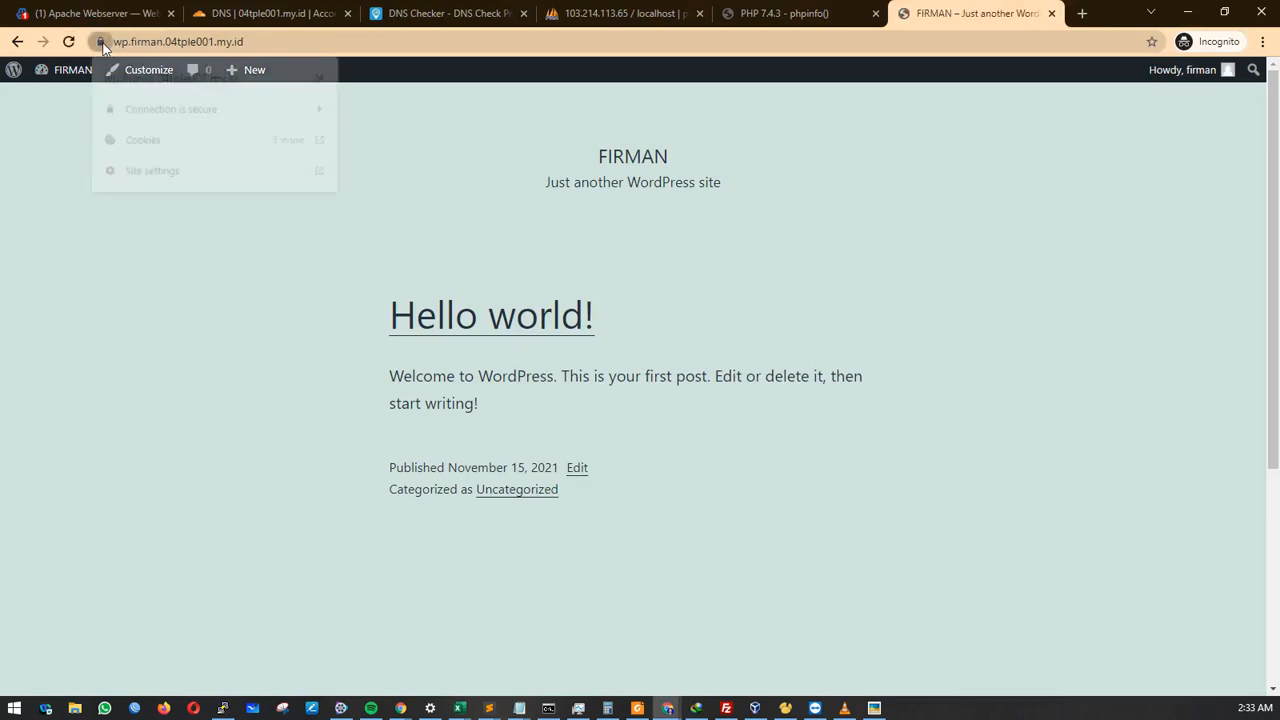
left_click(276, 110)
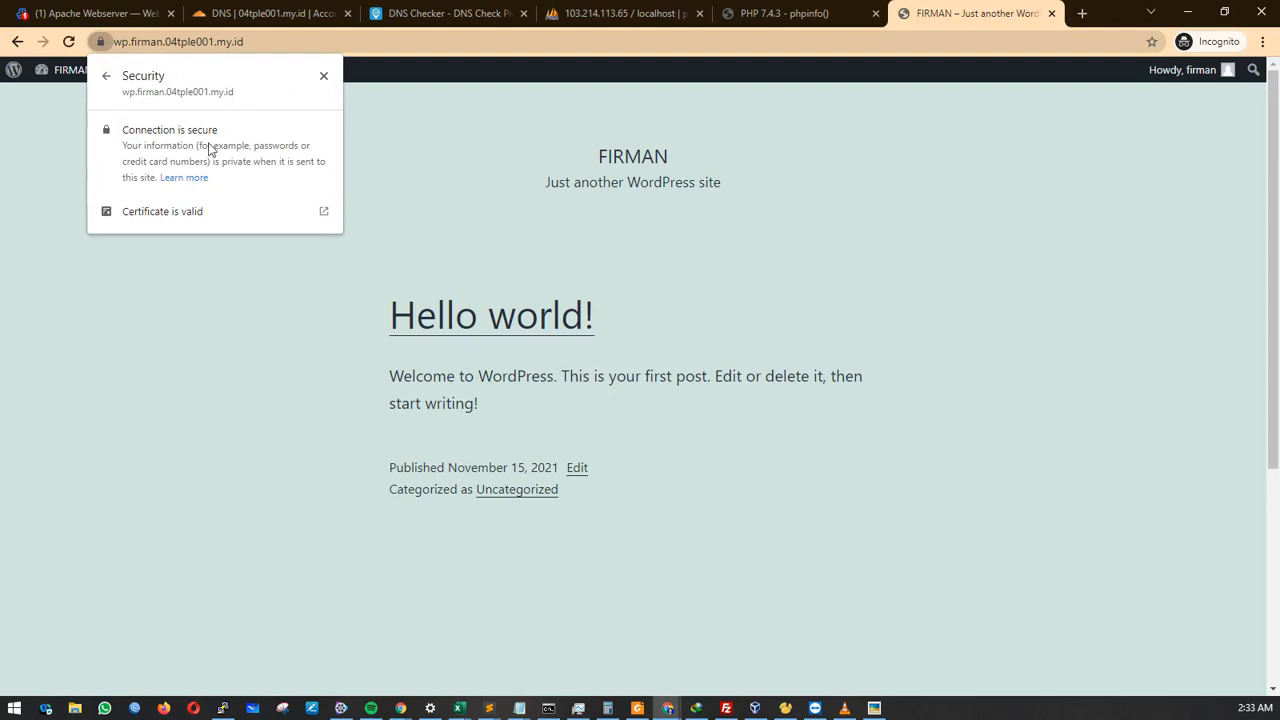
left_click(173, 215)
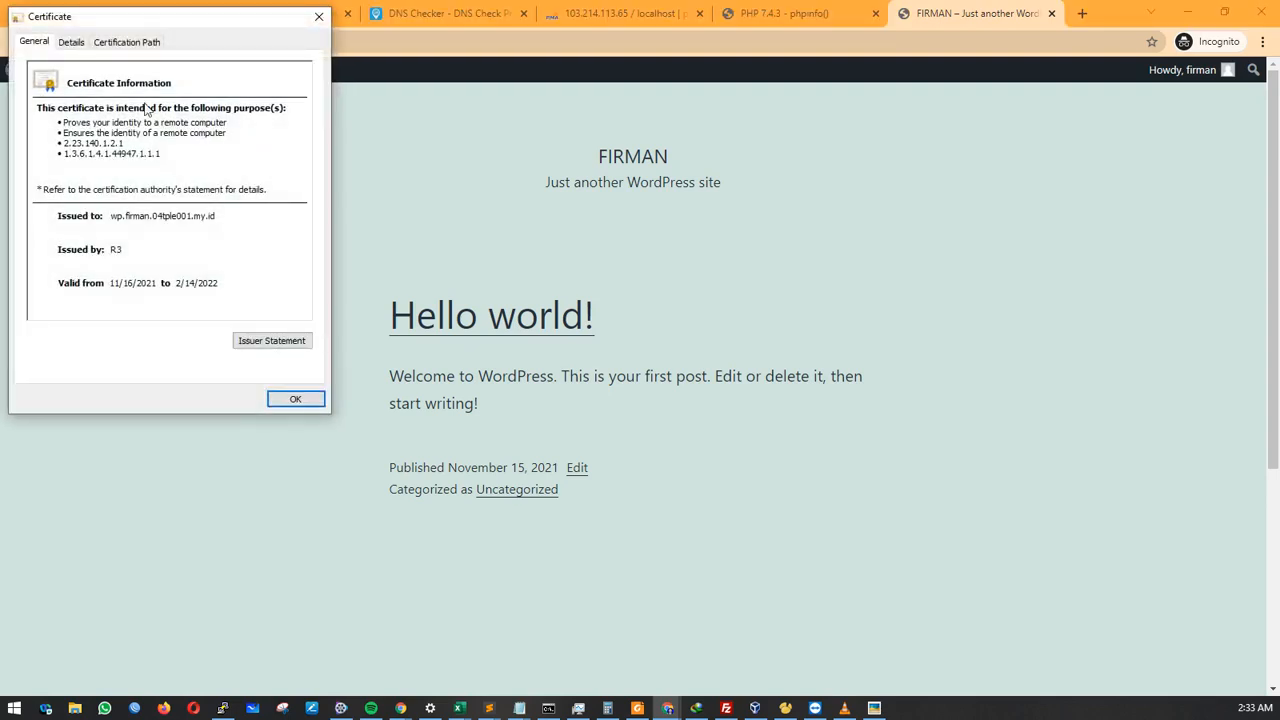
left_click(72, 43)
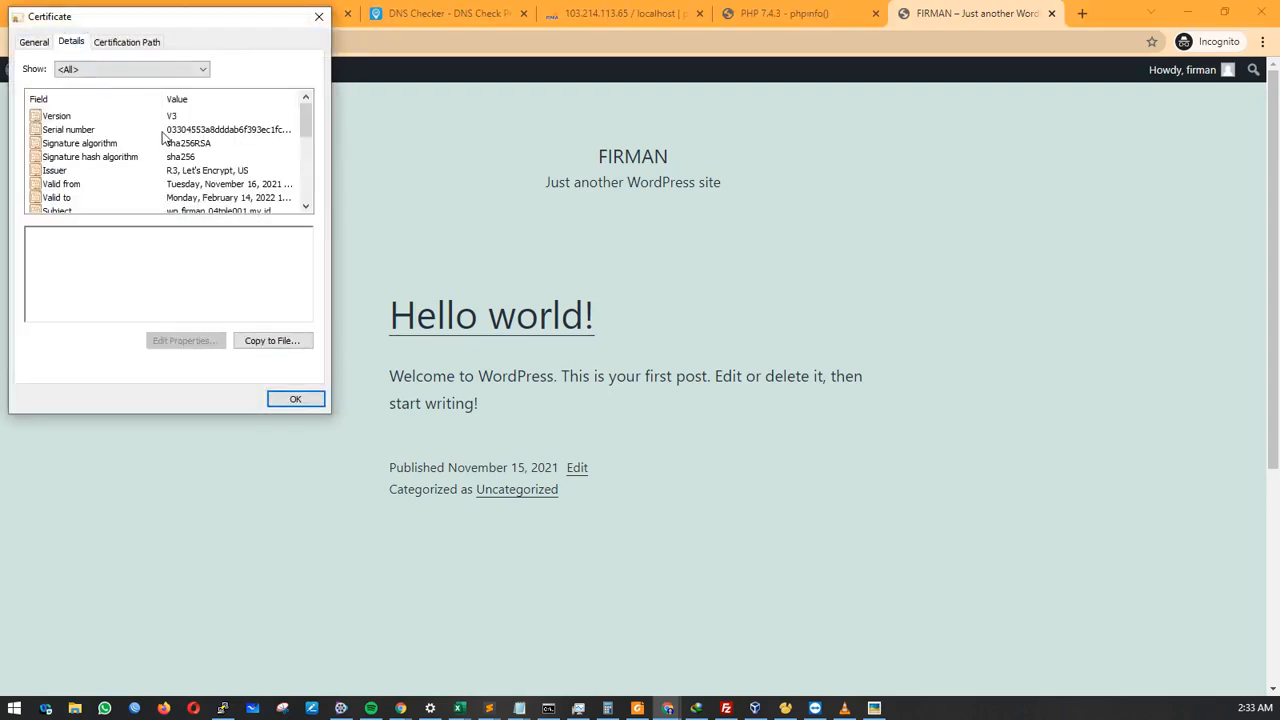
left_click(184, 172)
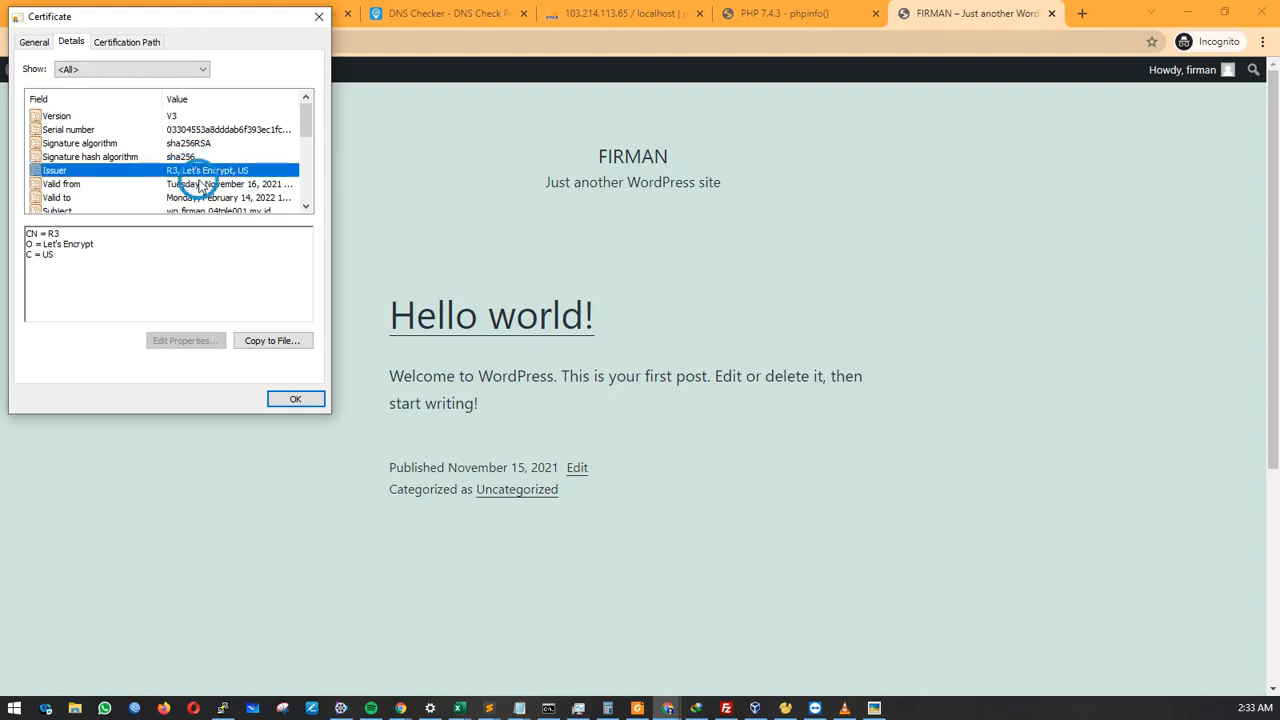
left_click(212, 185)
left_click(220, 198)
left_click(218, 209)
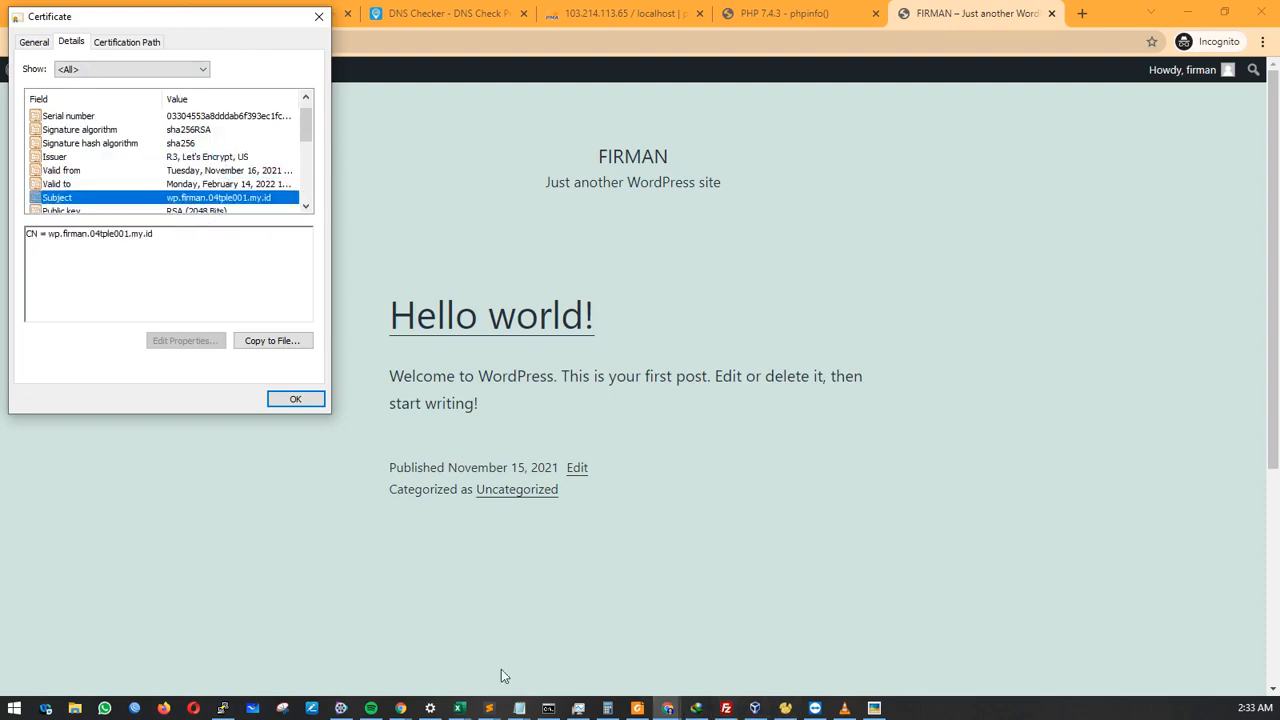
left_click(497, 708)
Bring the untitled checklist forward and review steps 1–7, ending with Install SSL Let's Encrypt.
left_click(528, 648)
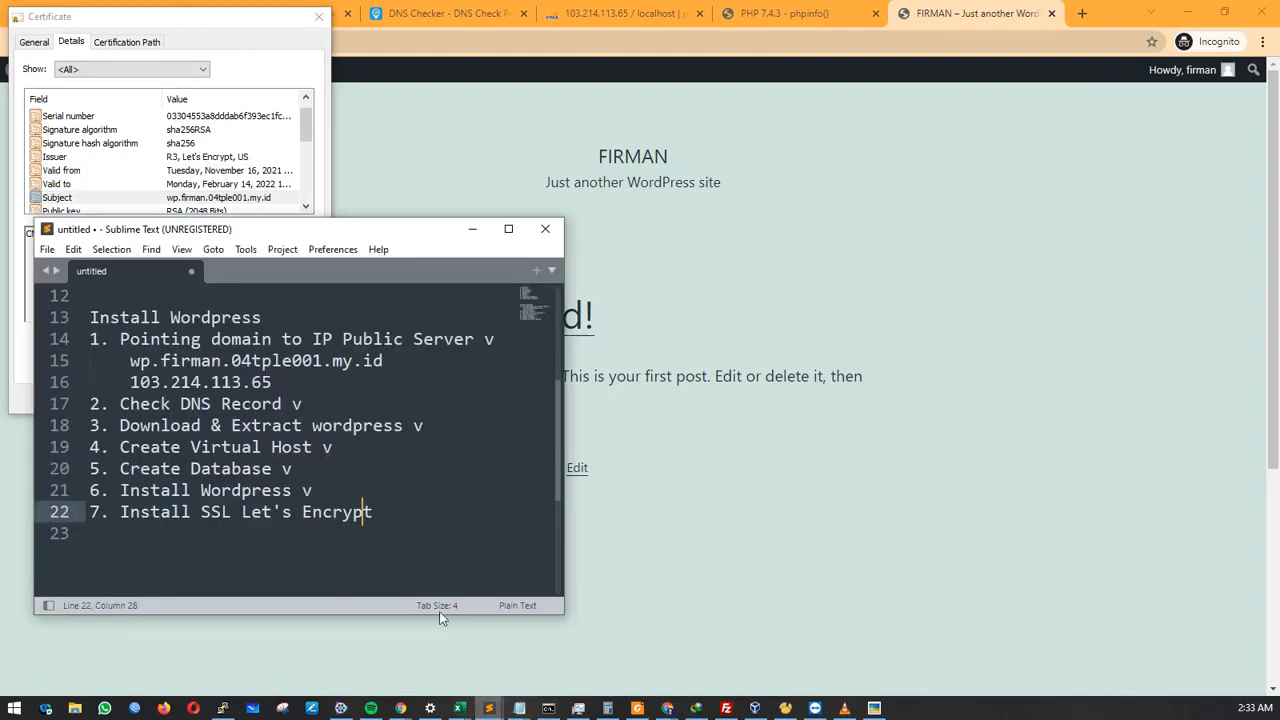
left_click(241, 495)
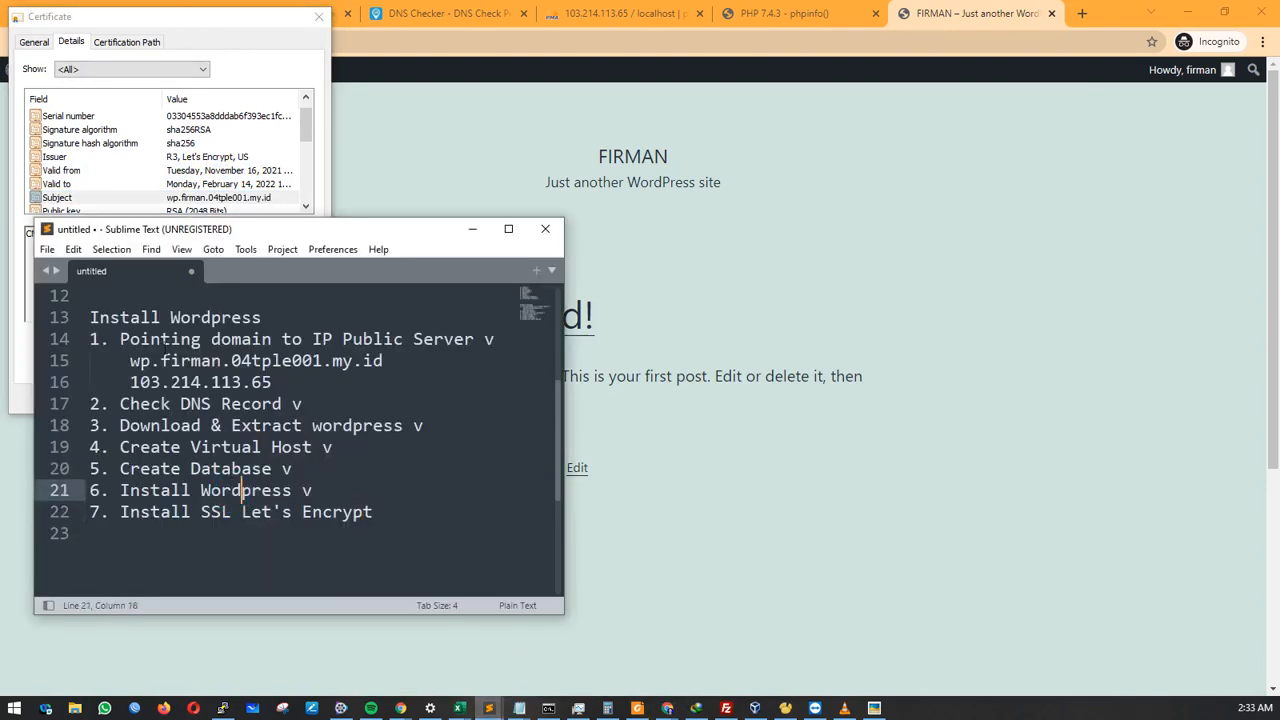
left_click_drag(130, 340, 371, 527)
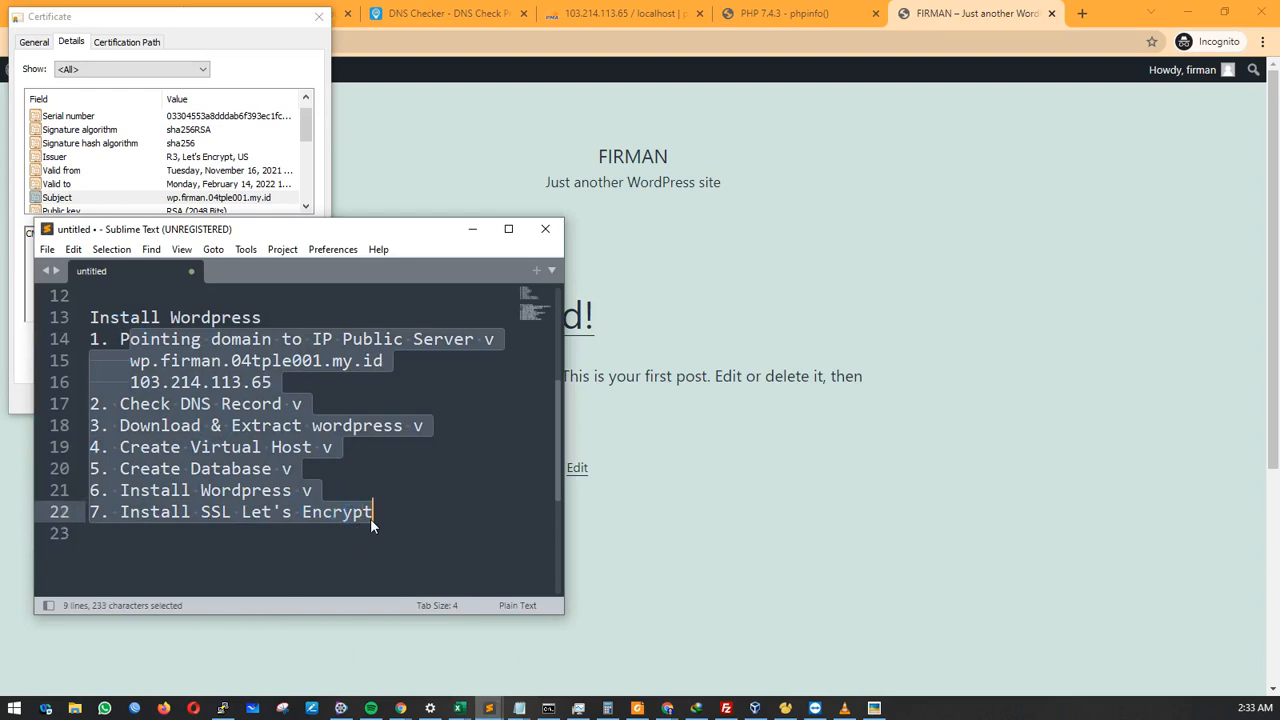
left_click(378, 511)
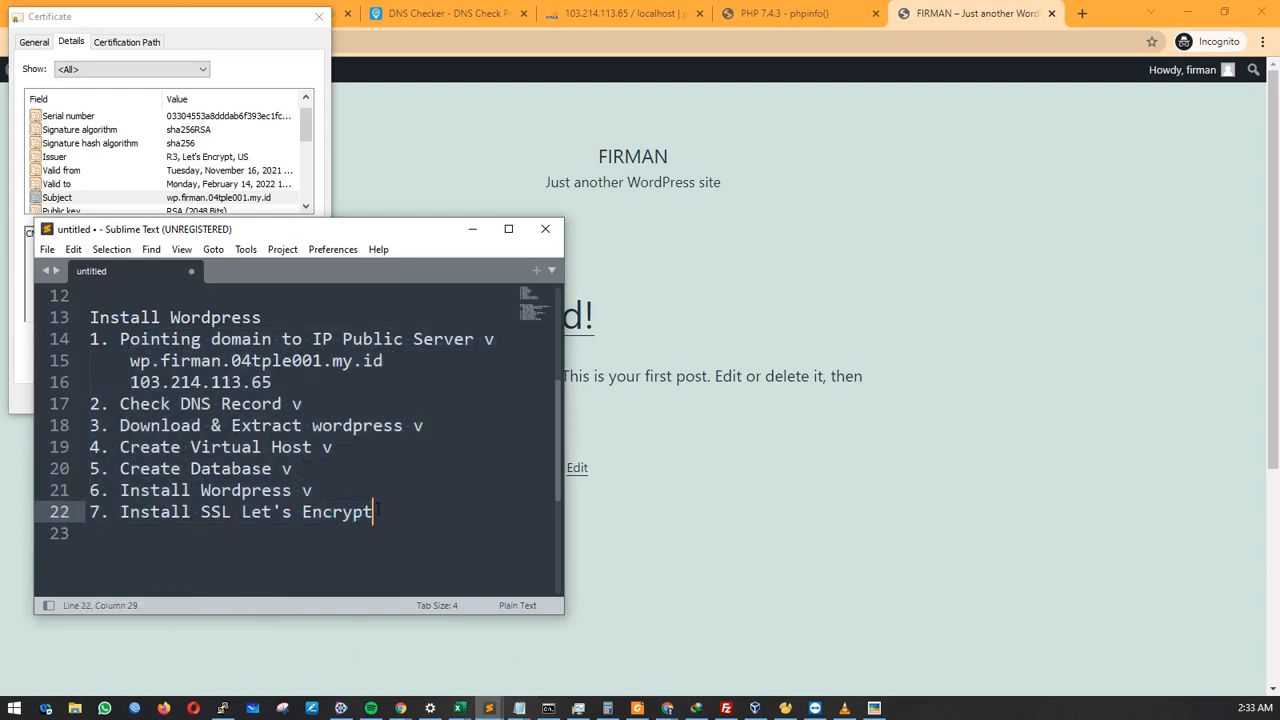